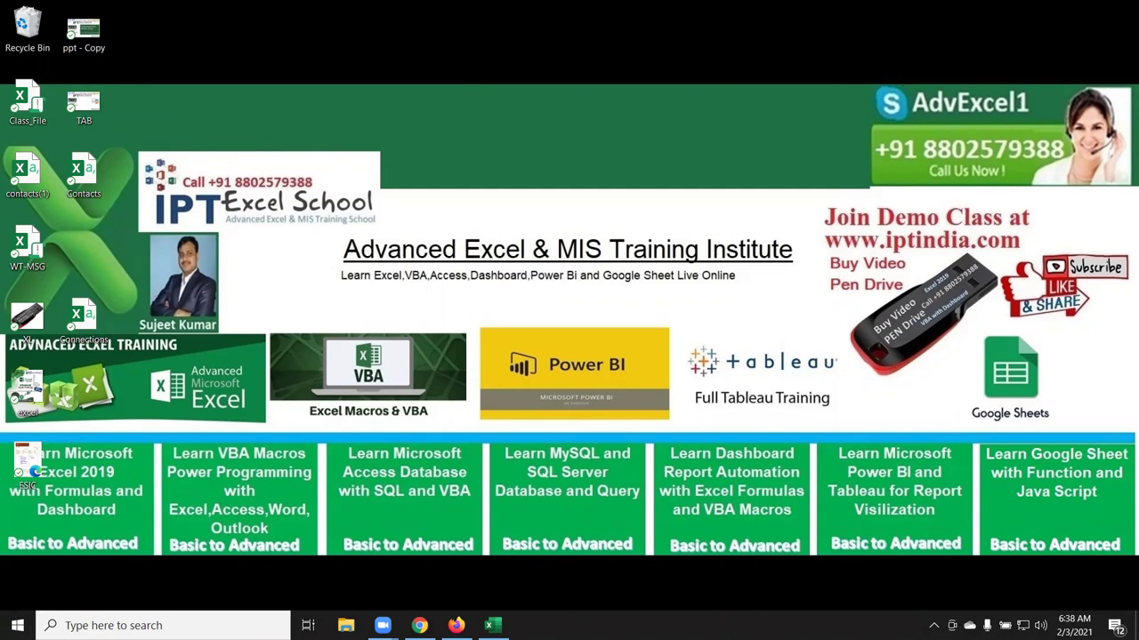
Step: Restore the Book4 Excel window from the taskbar
{"action": "left_click", "coordinate": [489, 626]}
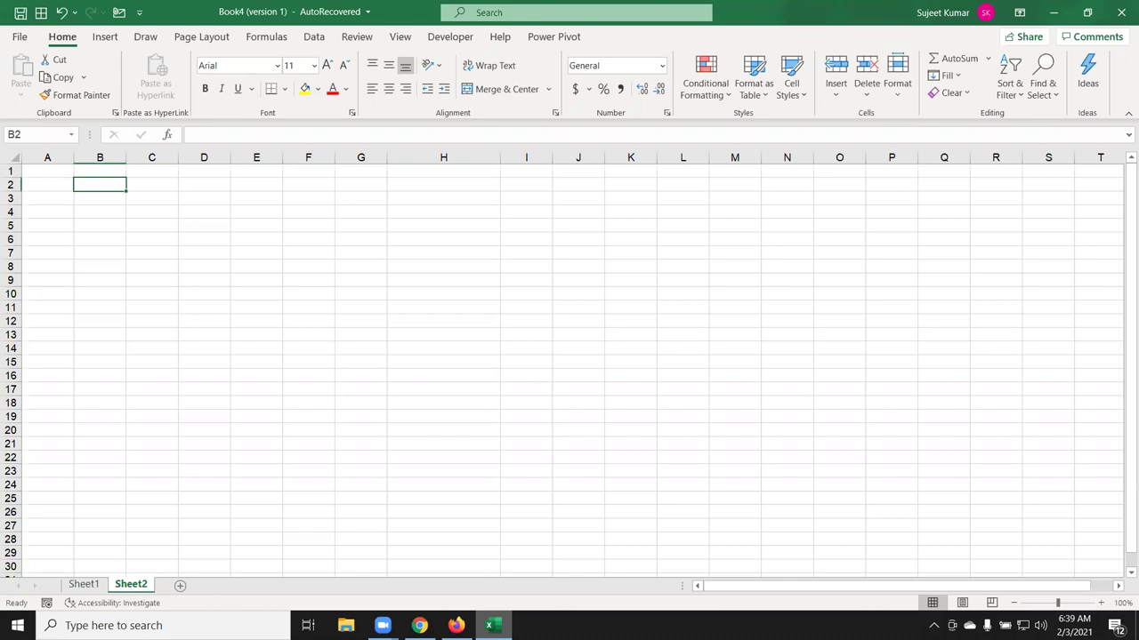
{"action": "key", "text": "super+period"}
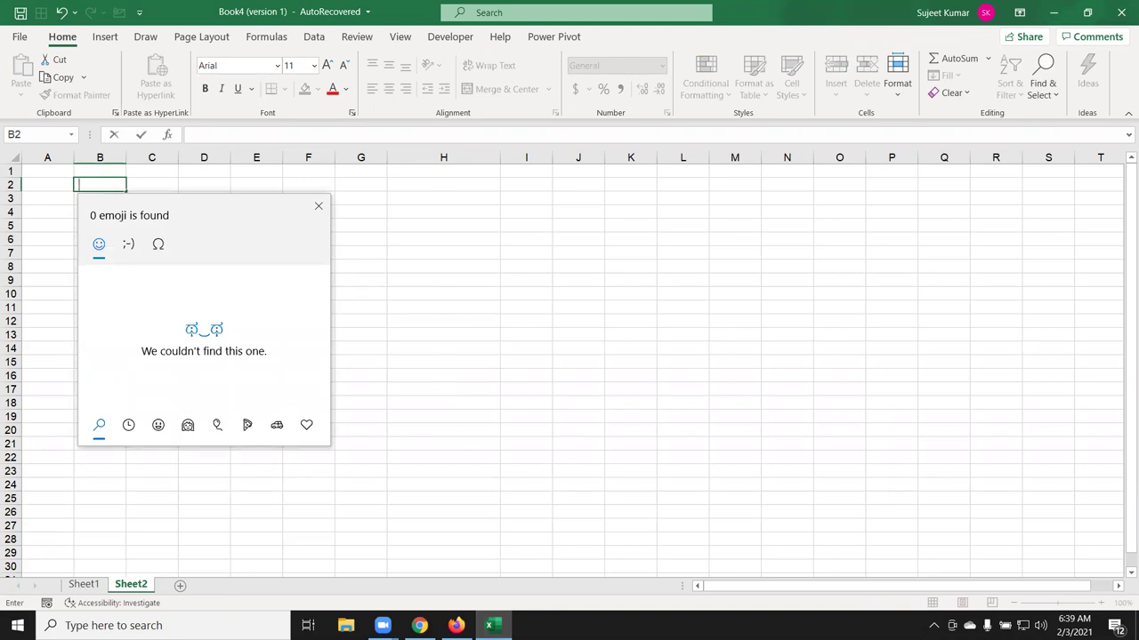
{"action": "key", "text": "Escape"}
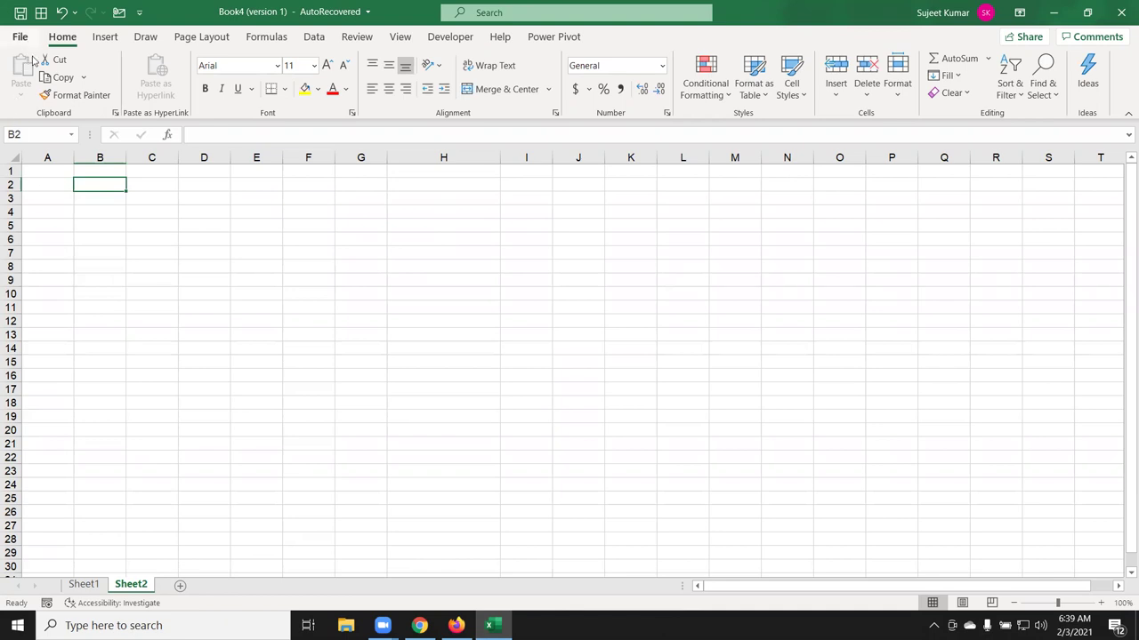
{"action": "key", "text": "alt+f"}
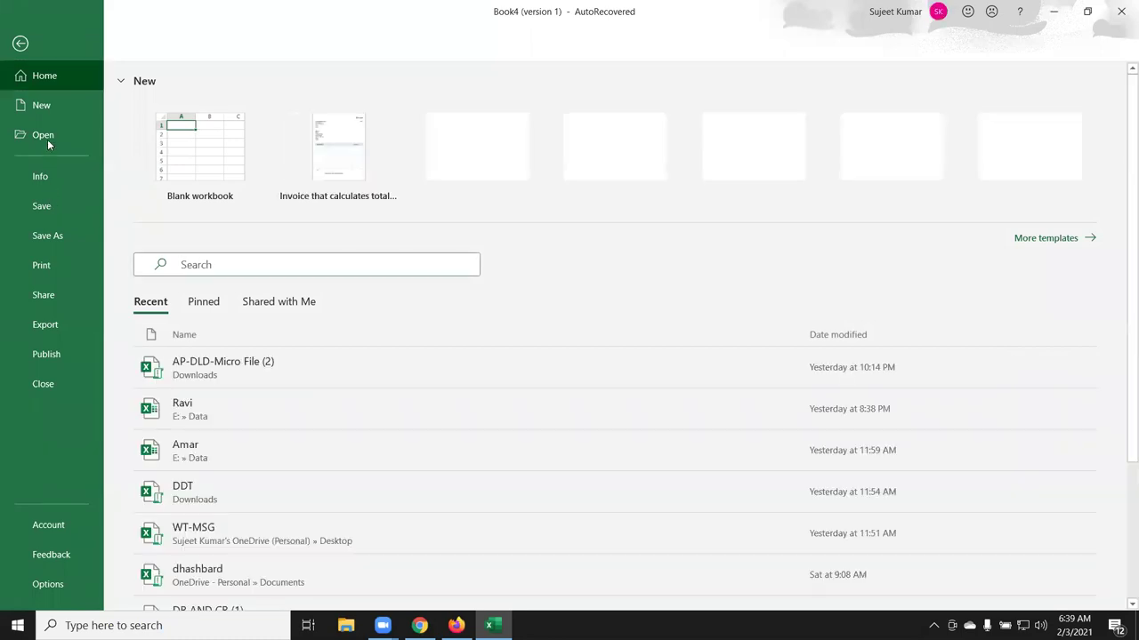
{"action": "left_click", "coordinate": [46, 107]}
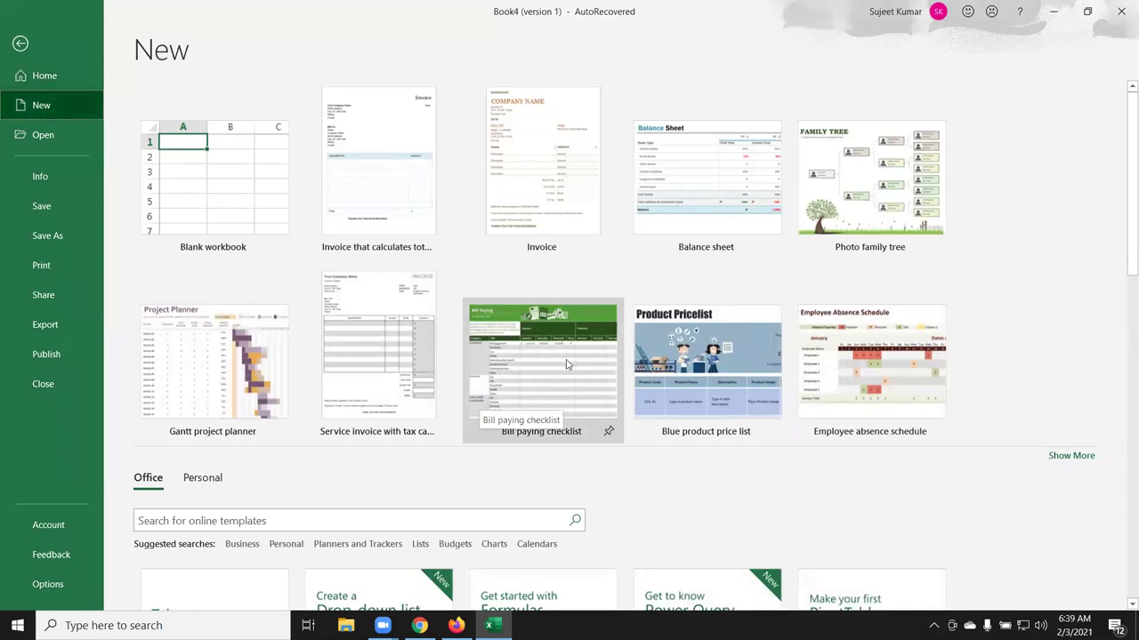
{"action": "left_click", "coordinate": [922, 385]}
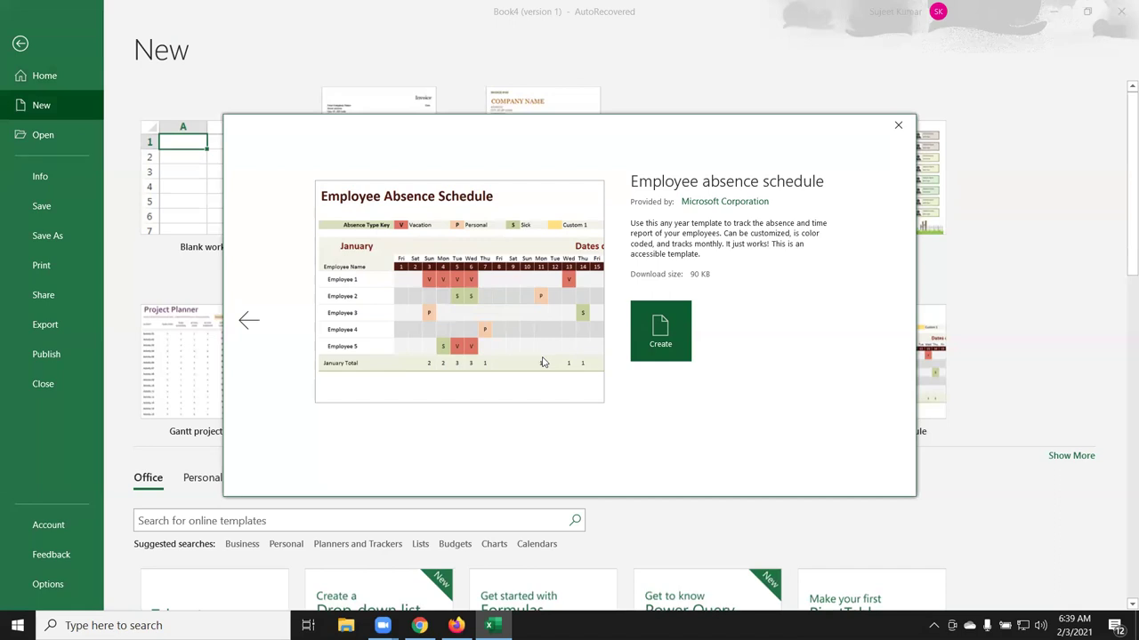
{"action": "key", "text": "Escape"}
{"action": "key", "text": "Escape"}
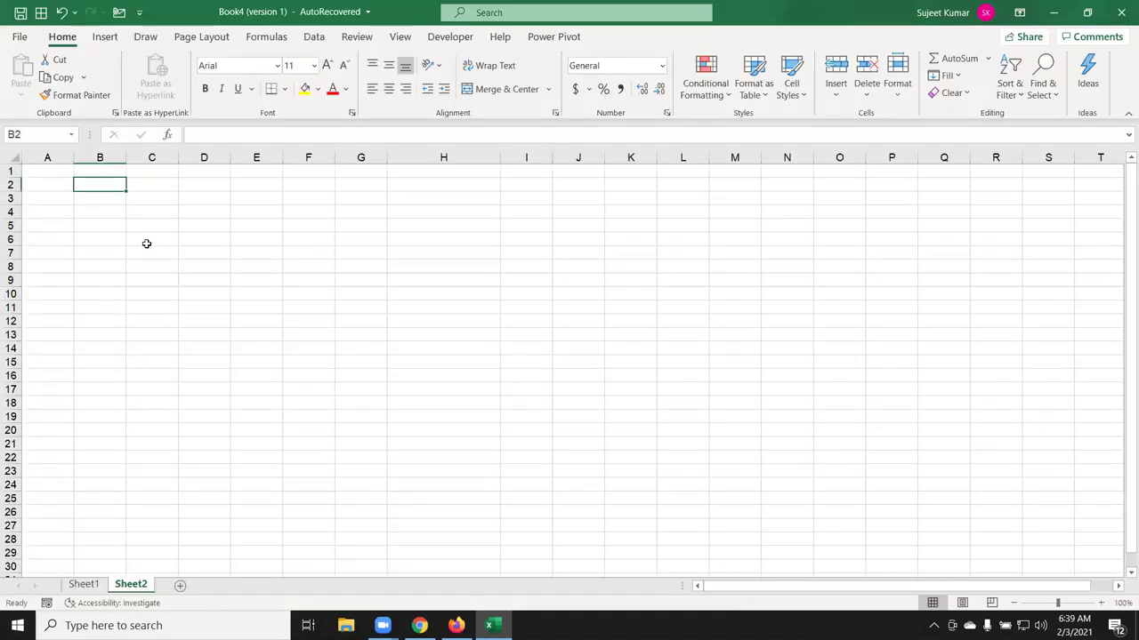
Step: Select D4:H12, check the Borders list, zoom Sheet2 to 190% and select cell B2
{"action": "left_click_drag", "start_coordinate": [222, 207], "coordinate": [418, 321]}
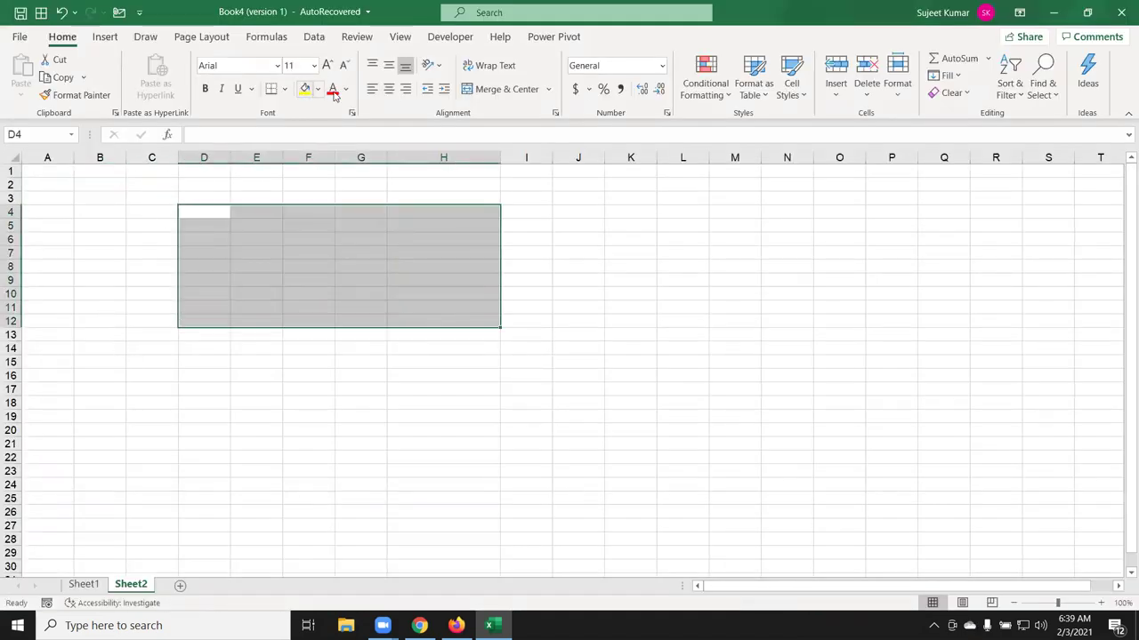
{"action": "left_click", "coordinate": [283, 90]}
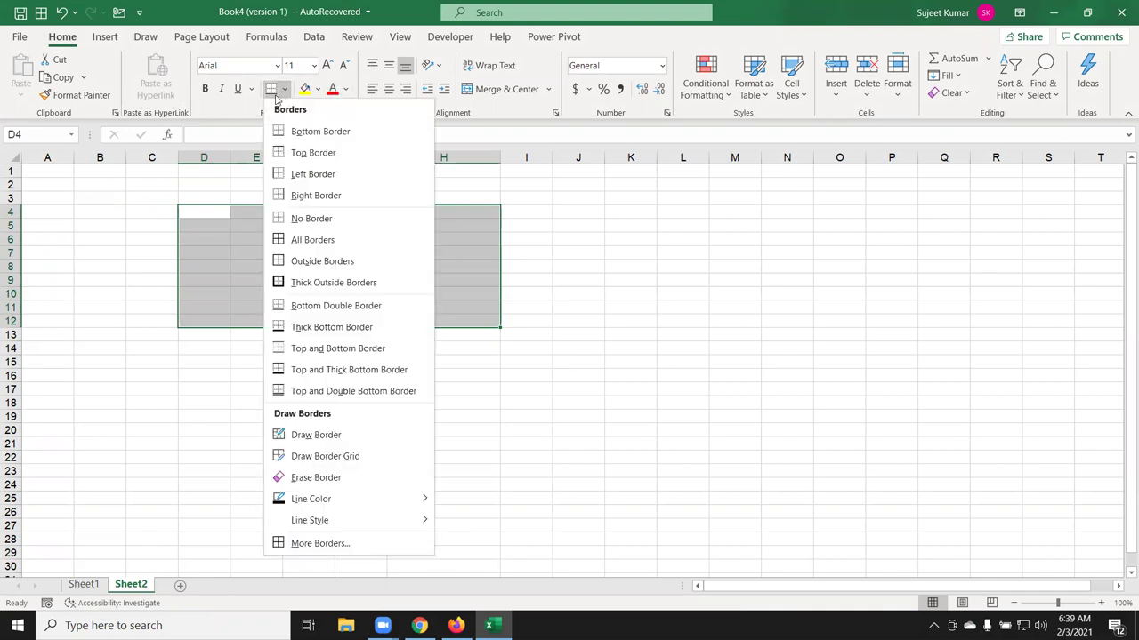
{"action": "left_click", "coordinate": [207, 222]}
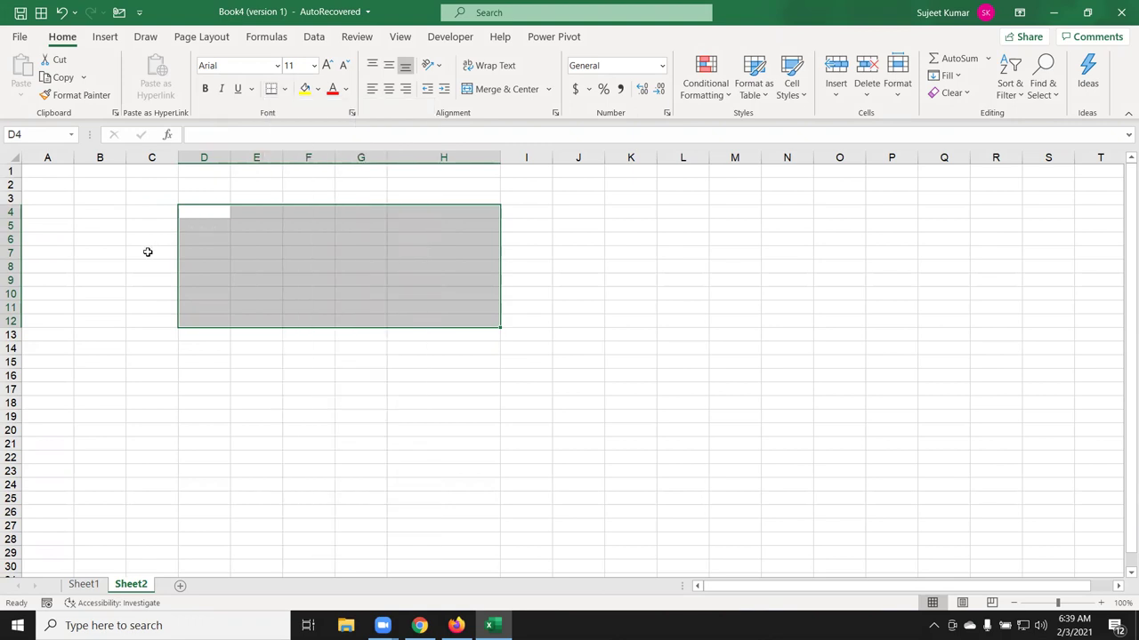
{"action": "scroll", "coordinate": [140, 267], "scroll_direction": "up", "scroll_amount": 4, "text": "ctrl"}
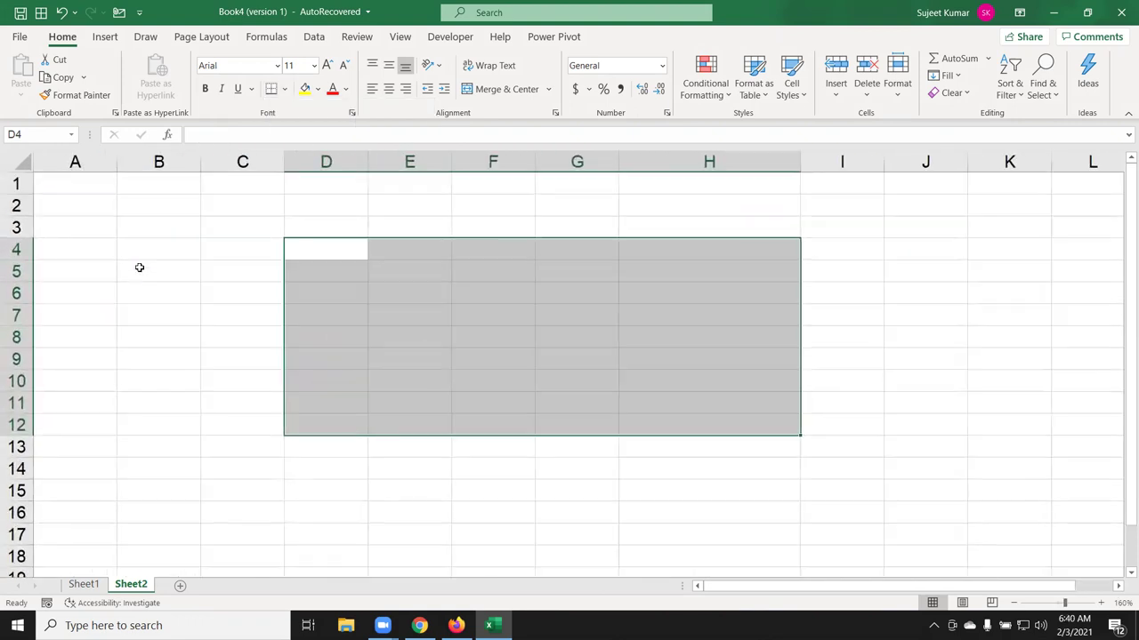
{"action": "scroll", "coordinate": [140, 267], "scroll_direction": "up", "scroll_amount": 2, "text": "ctrl"}
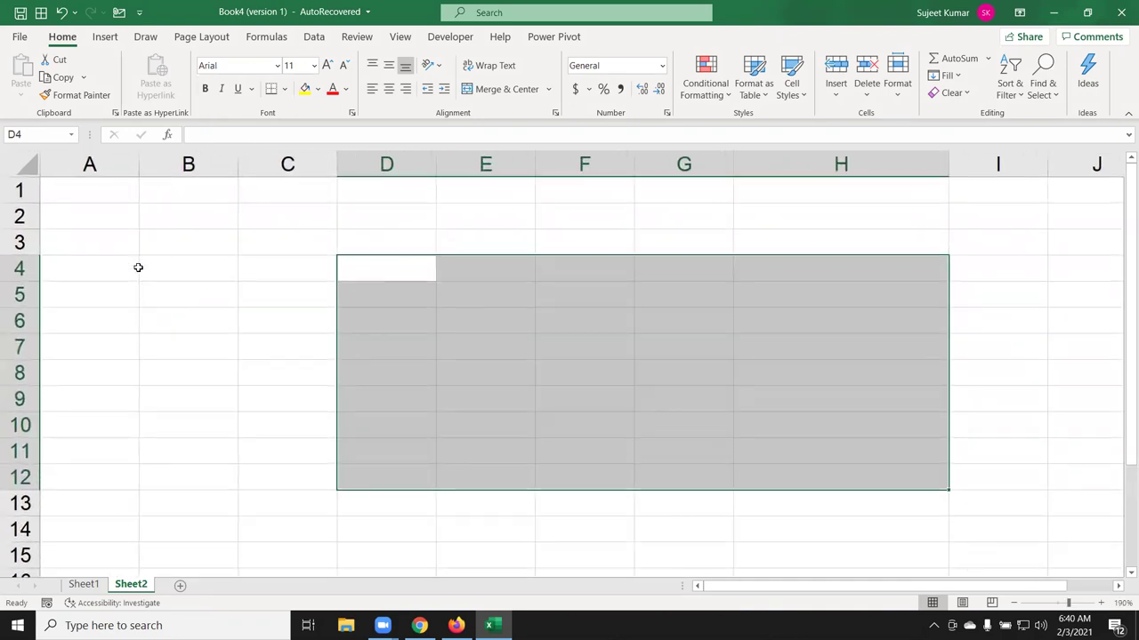
{"action": "left_click", "coordinate": [157, 216]}
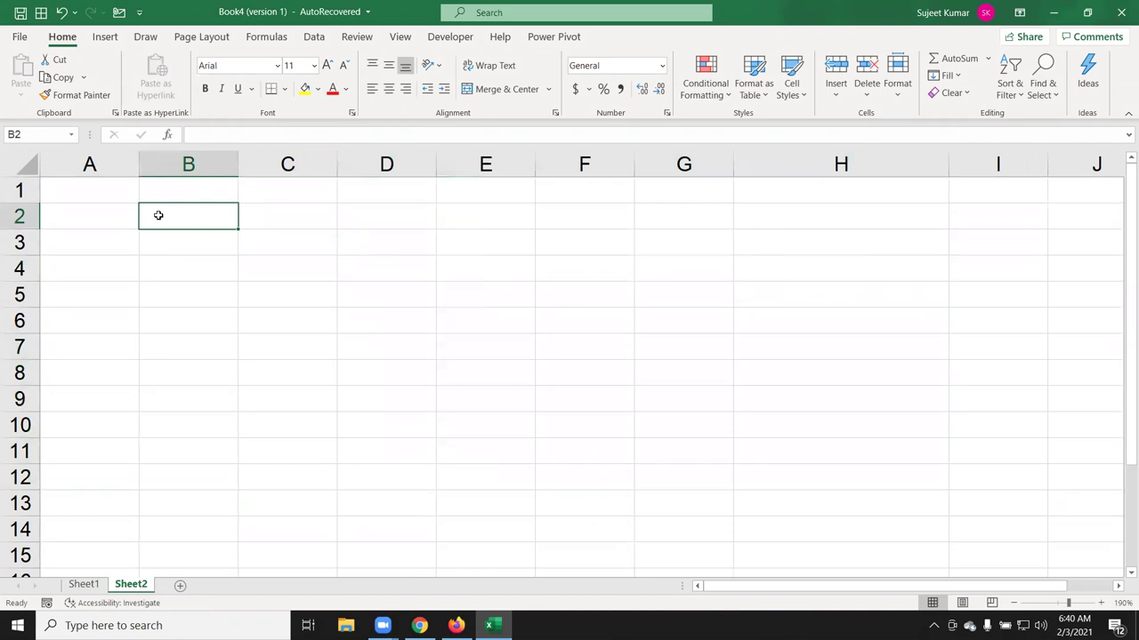
Step: Enter 10th in B2 and format its 'th' as superscript via Format Cells
{"action": "type", "text": "10th"}
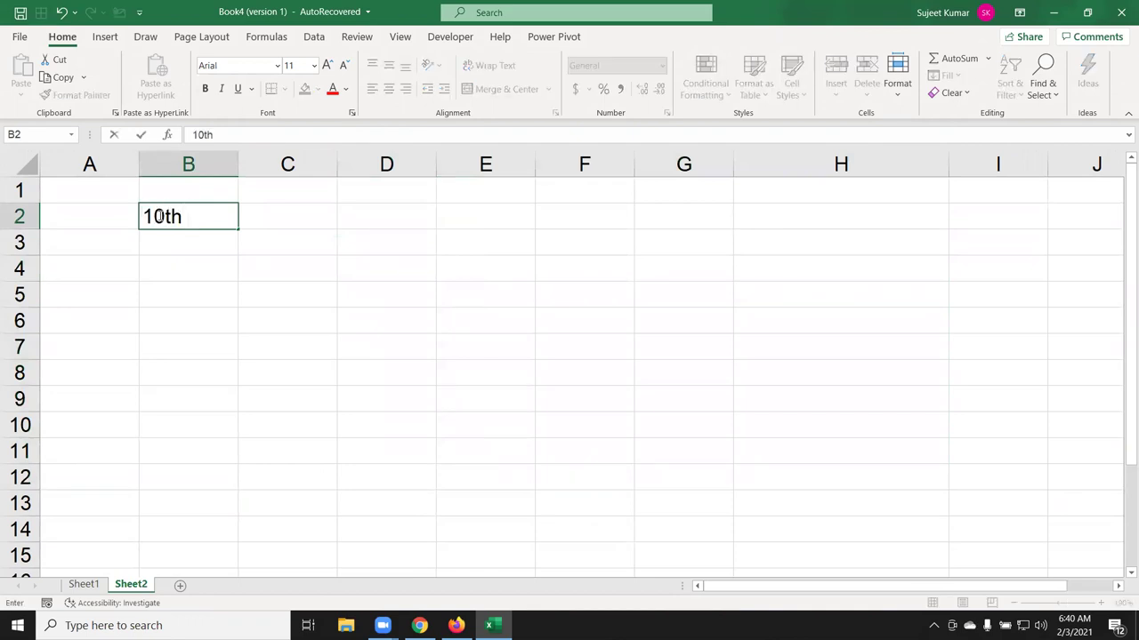
{"action": "key", "text": "Return"}
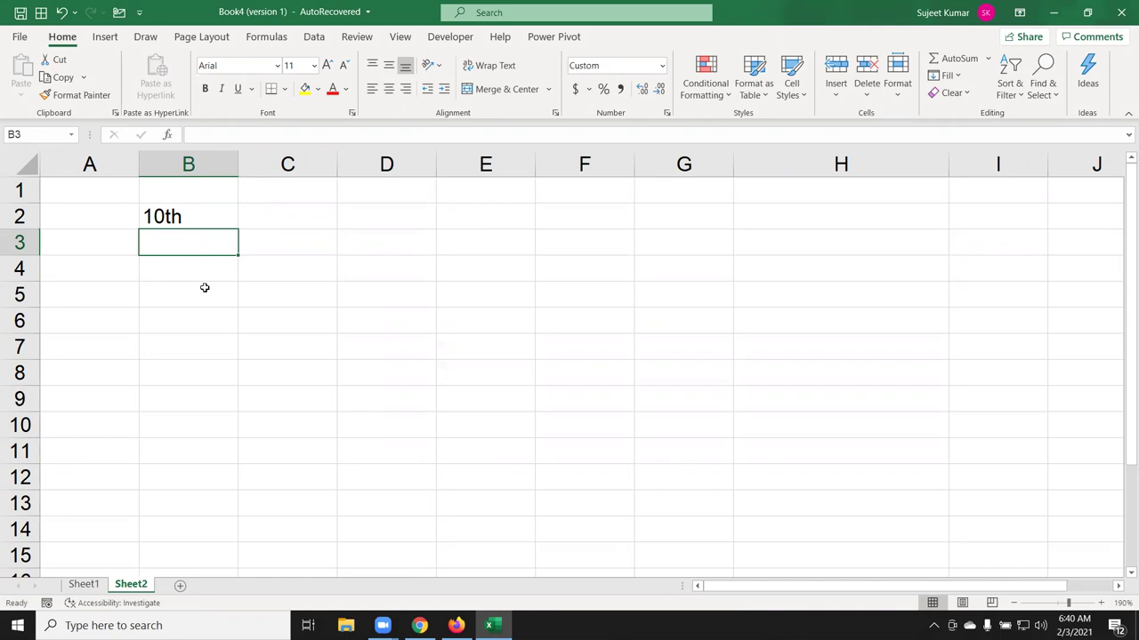
{"action": "double_click", "coordinate": [156, 220]}
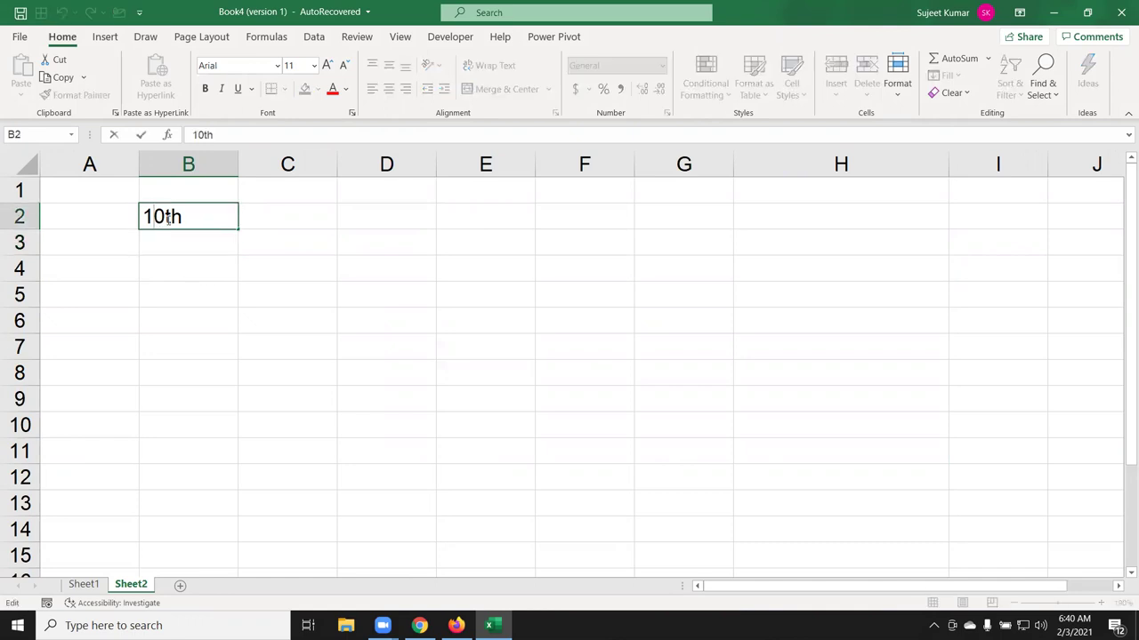
{"action": "left_click_drag", "start_coordinate": [166, 216], "coordinate": [183, 220]}
{"action": "right_click", "coordinate": [179, 218]}
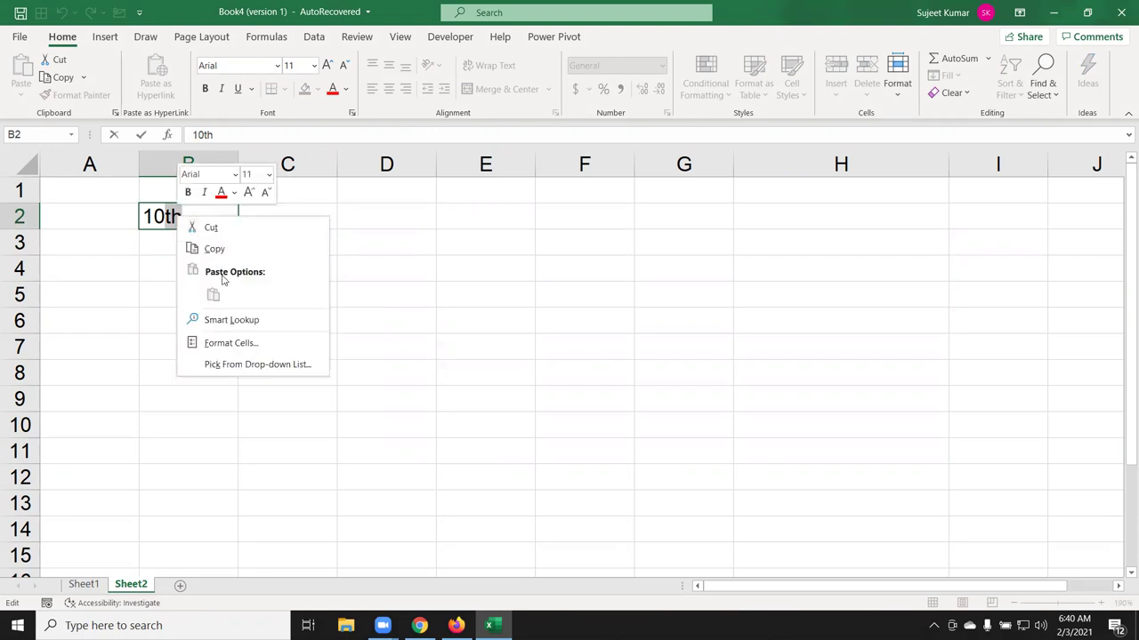
{"action": "left_click", "coordinate": [253, 350]}
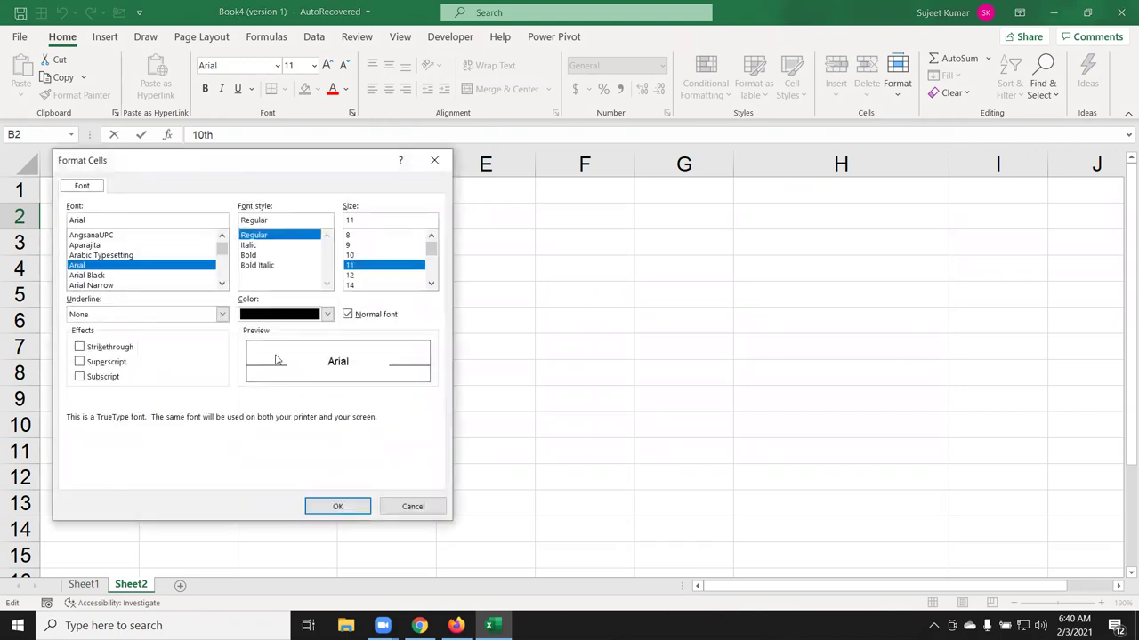
{"action": "left_click", "coordinate": [117, 363]}
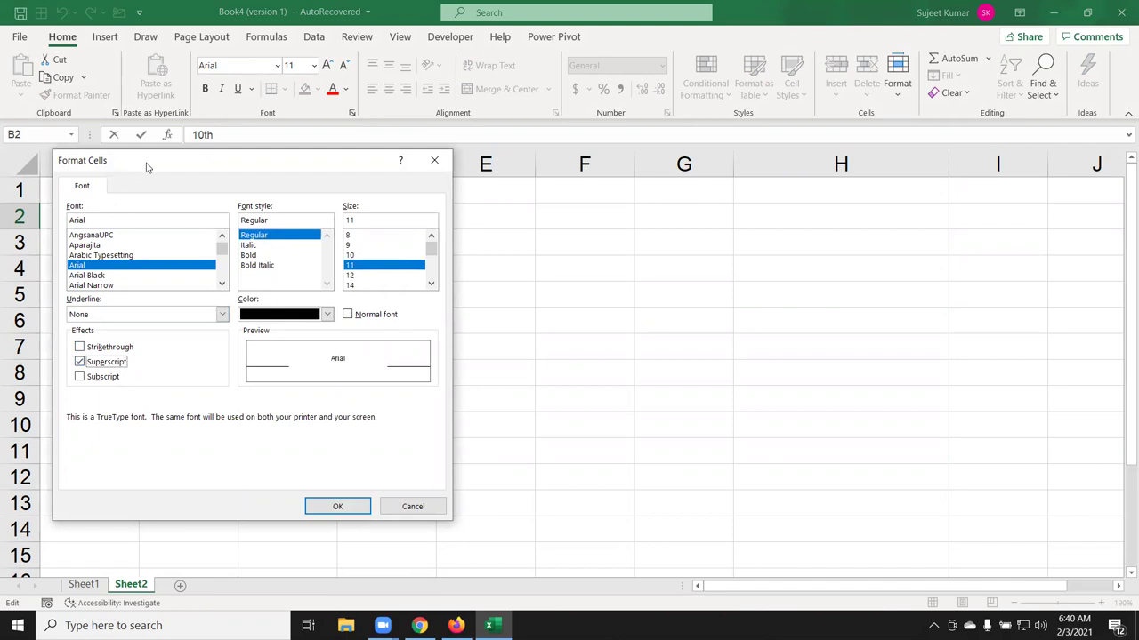
{"action": "left_click_drag", "start_coordinate": [146, 166], "coordinate": [400, 127]}
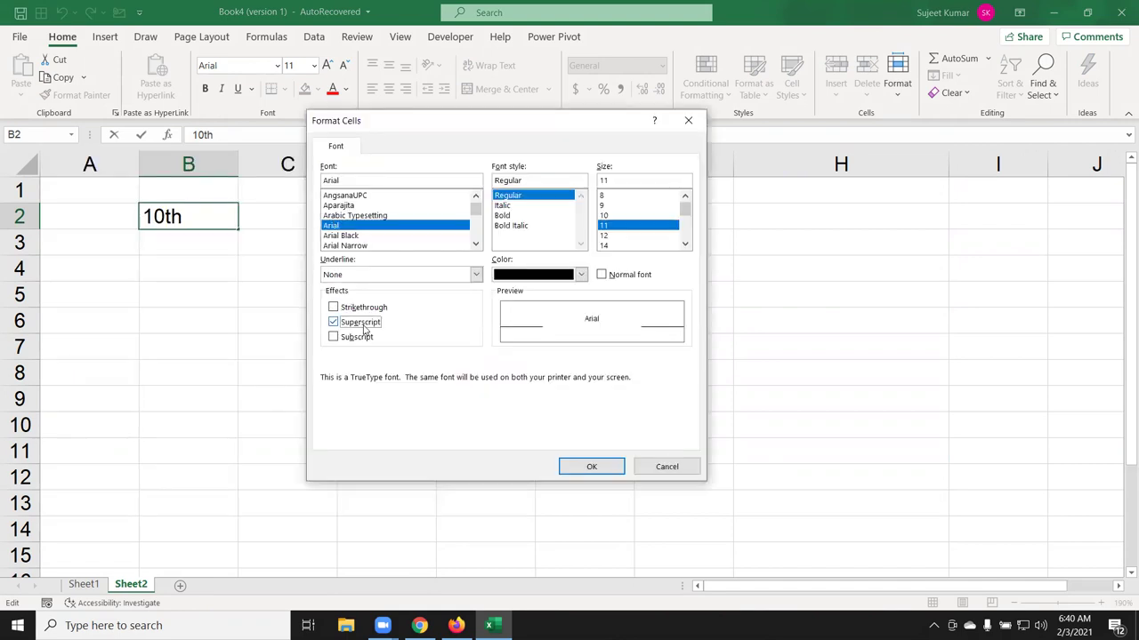
{"action": "left_click", "coordinate": [593, 468]}
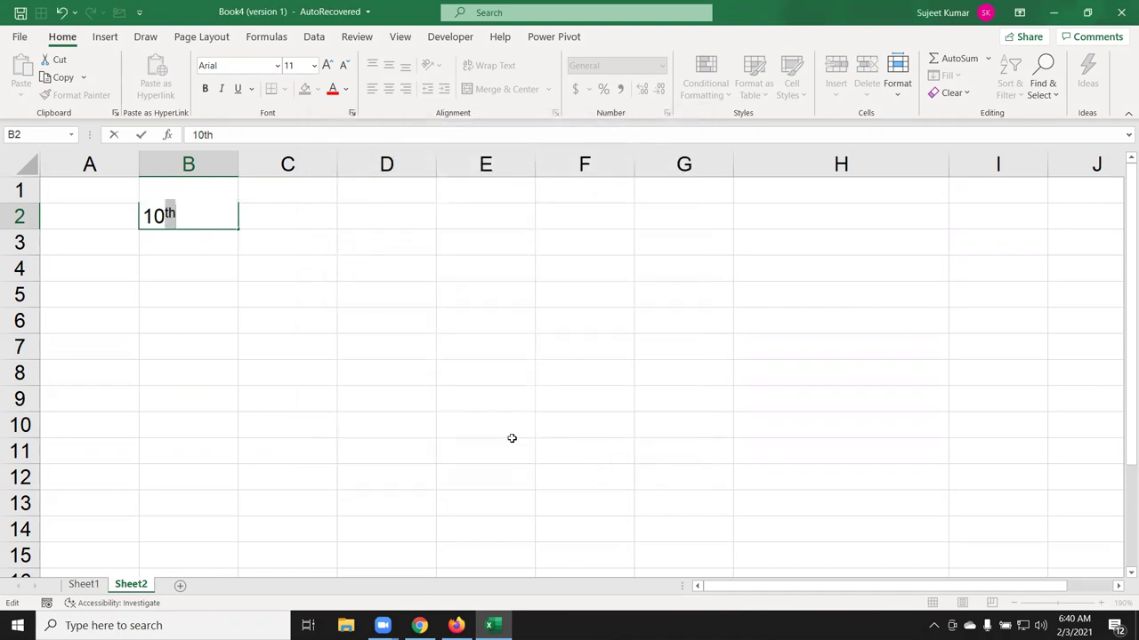
{"action": "left_click", "coordinate": [228, 317]}
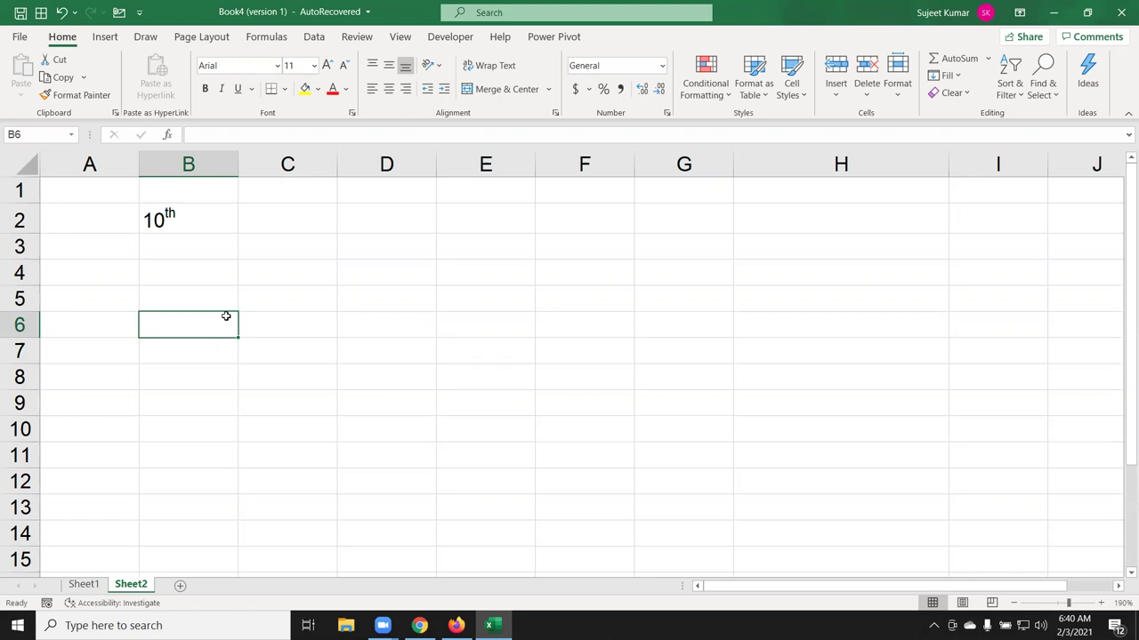
Step: Enter 10o in C2 and make the 'o' superscript so it reads 10°
{"action": "left_click", "coordinate": [261, 220]}
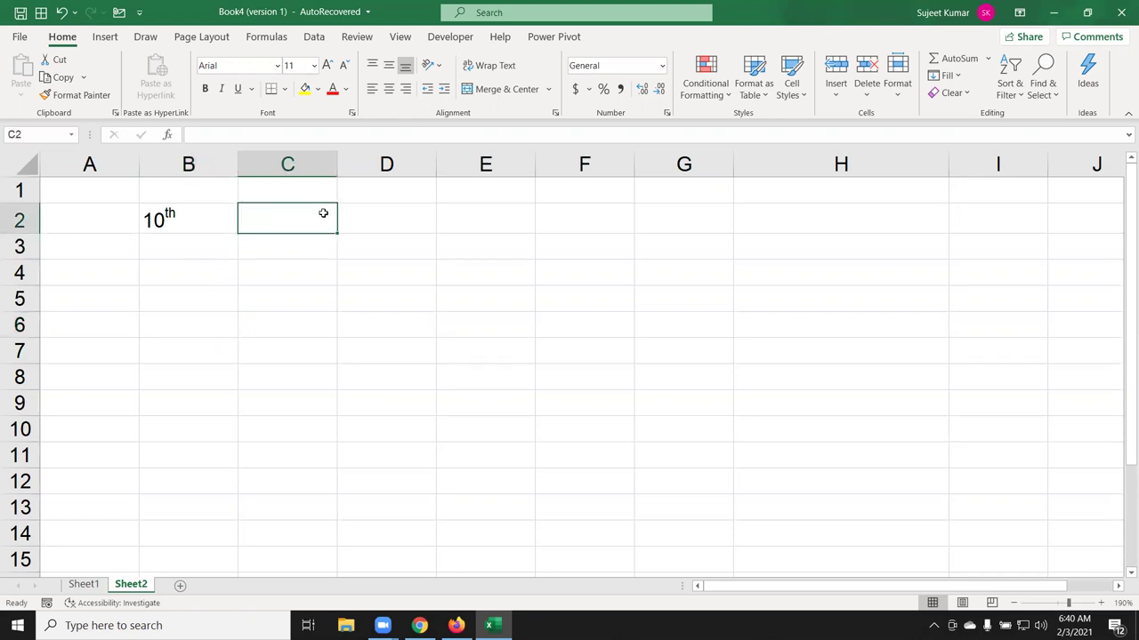
{"action": "type", "text": "10"}
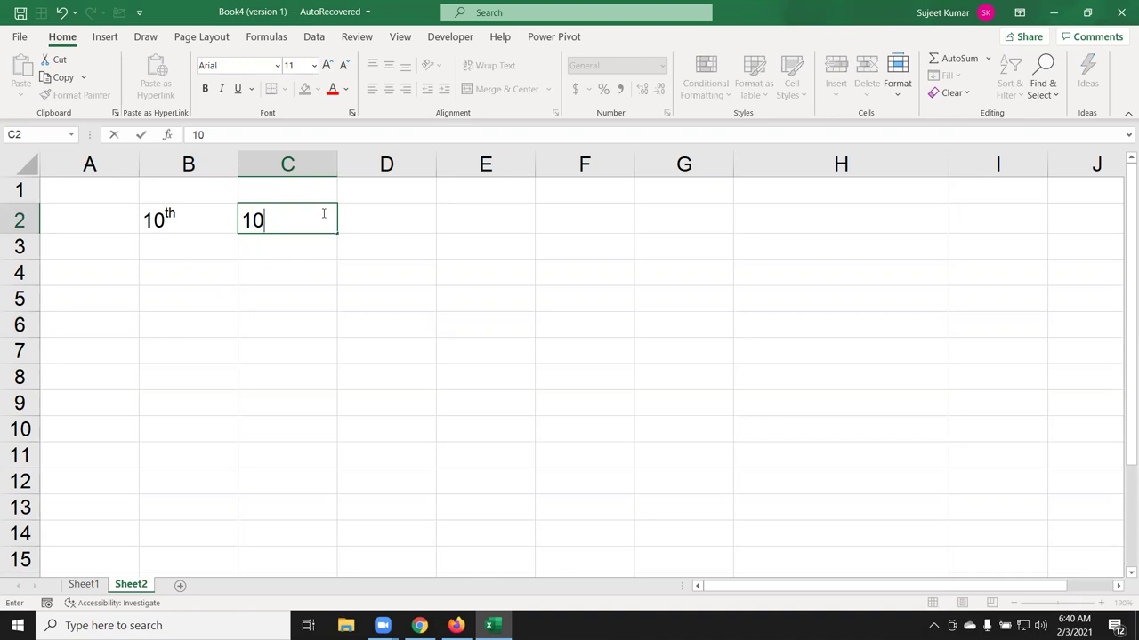
{"action": "type", "text": "o"}
{"action": "key", "text": "Return"}
{"action": "left_click", "coordinate": [323, 213]}
{"action": "double_click", "coordinate": [263, 221]}
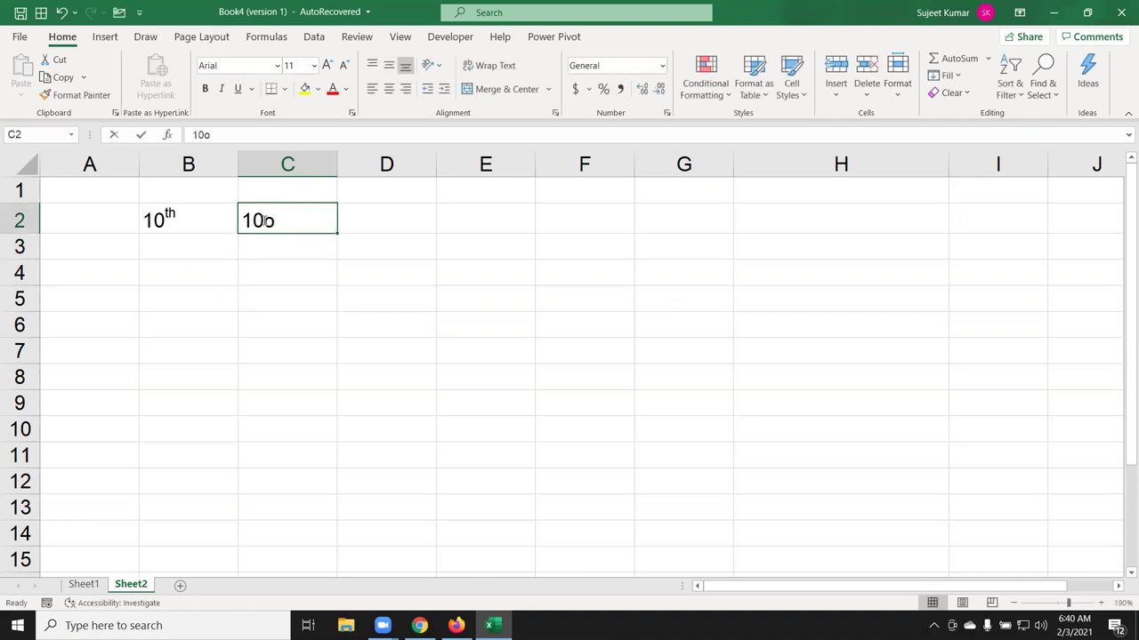
{"action": "key", "text": "shift+Right"}
{"action": "right_click", "coordinate": [272, 221]}
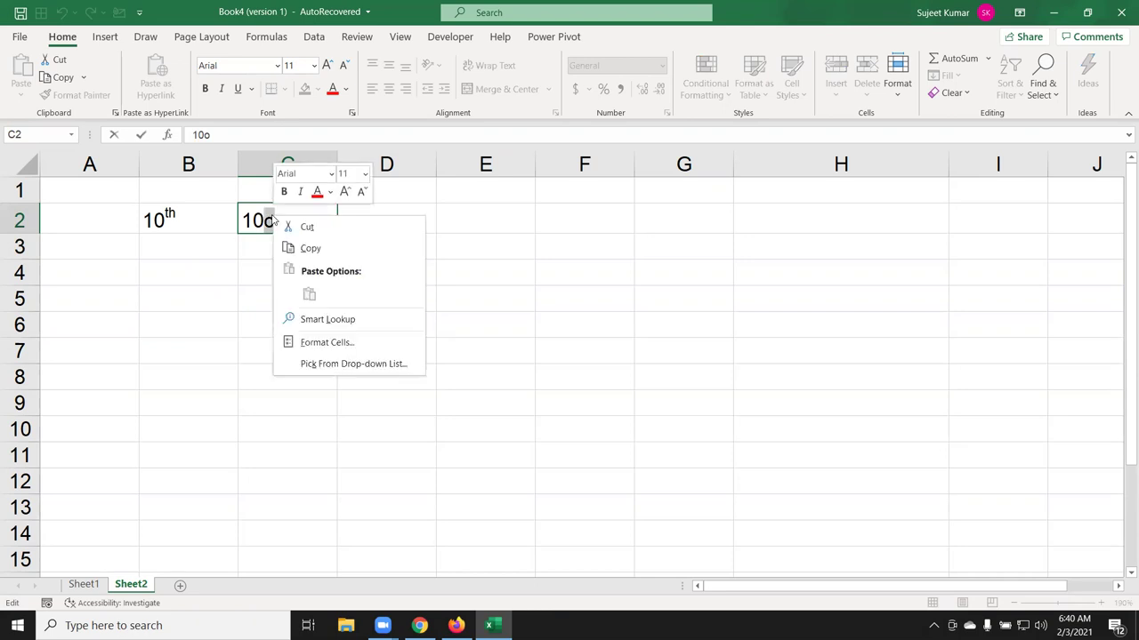
{"action": "left_click", "coordinate": [320, 341]}
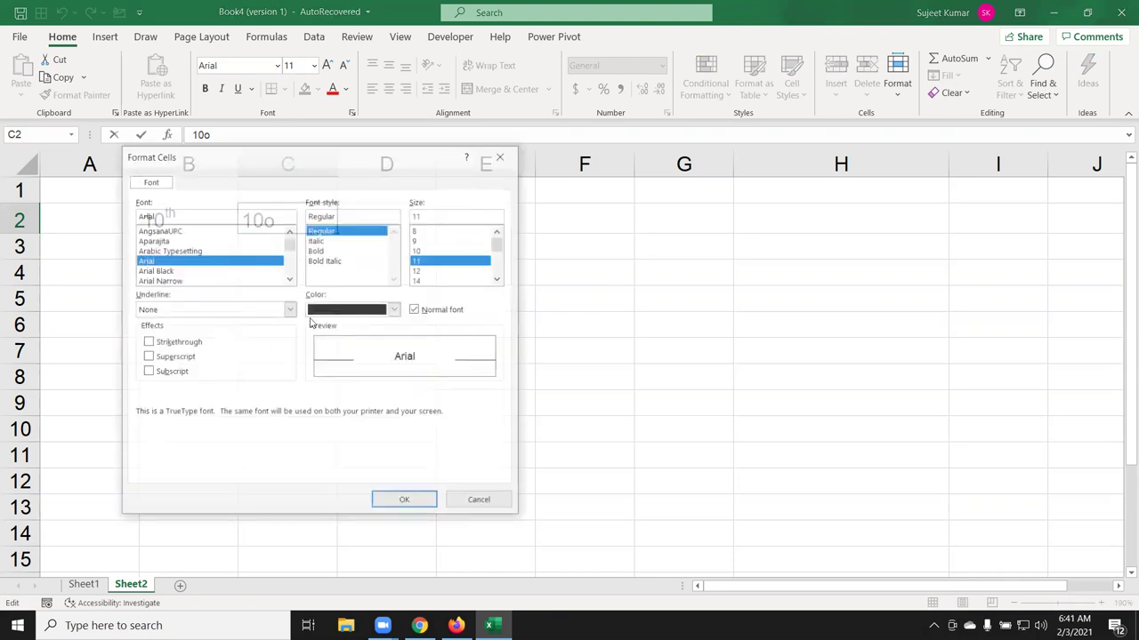
{"action": "left_click", "coordinate": [176, 358]}
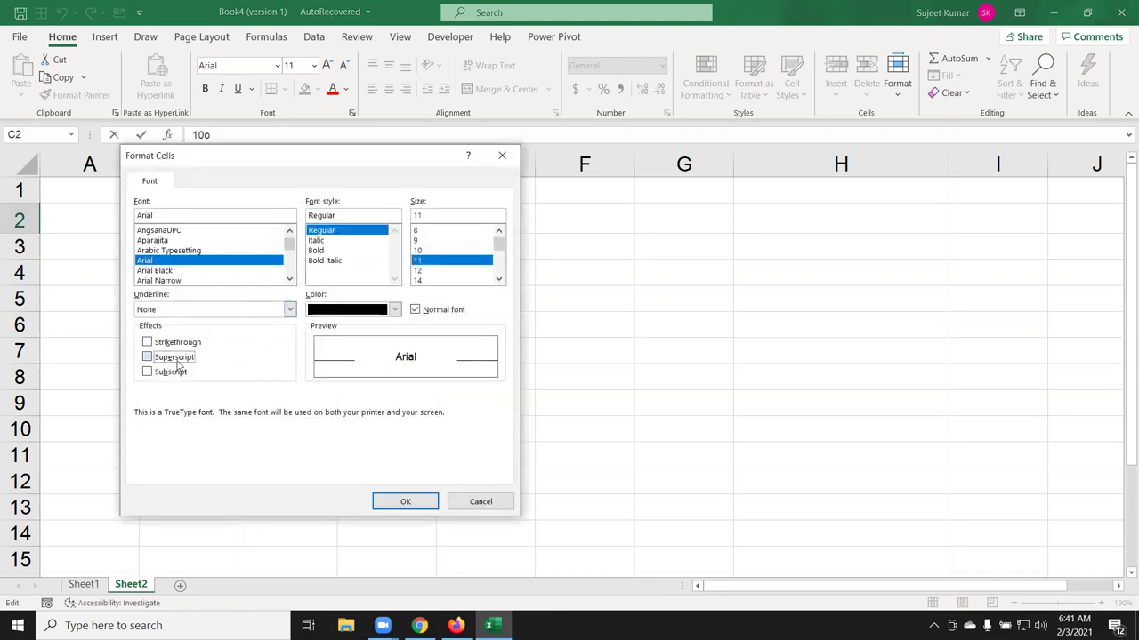
{"action": "left_click", "coordinate": [404, 502]}
{"action": "left_click", "coordinate": [228, 335]}
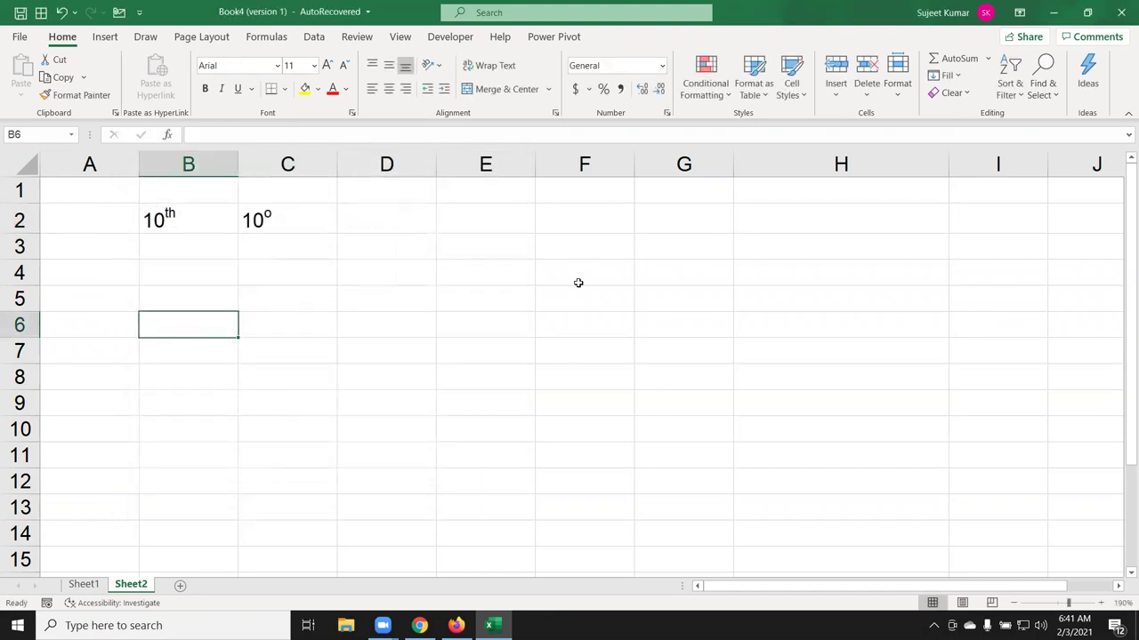
Step: Enter 20, 30, 65, 85, 62, 36, 36, 36, 36, 63 down D1:D10, filling D6 into D7
{"action": "left_click", "coordinate": [425, 189]}
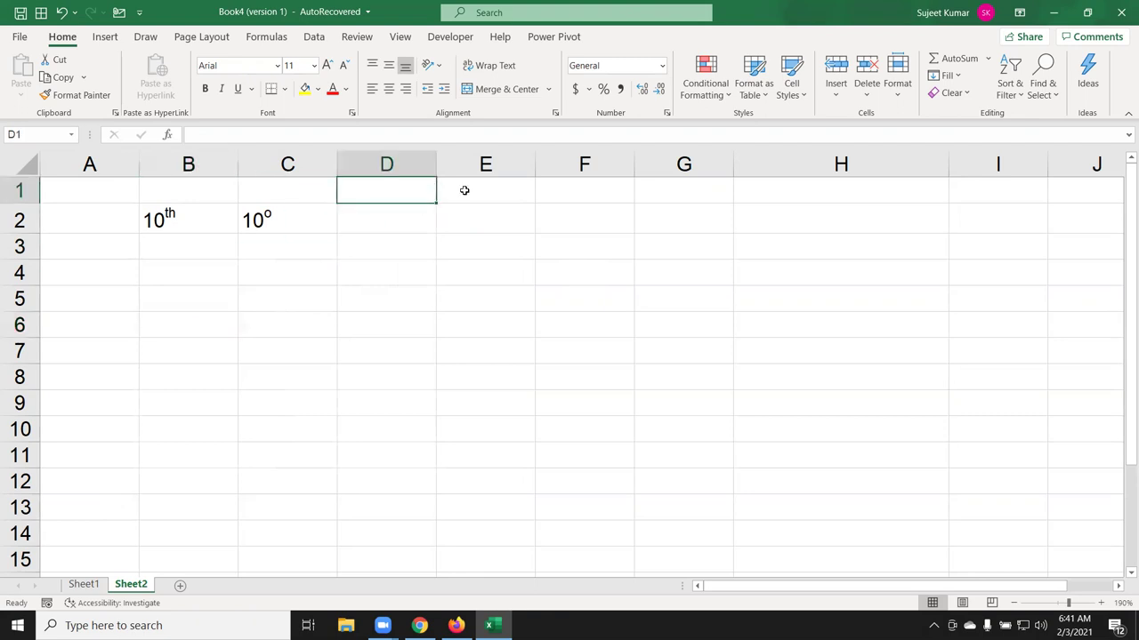
{"action": "type", "text": "20"}
{"action": "key", "text": "Return"}
{"action": "type", "text": "30"}
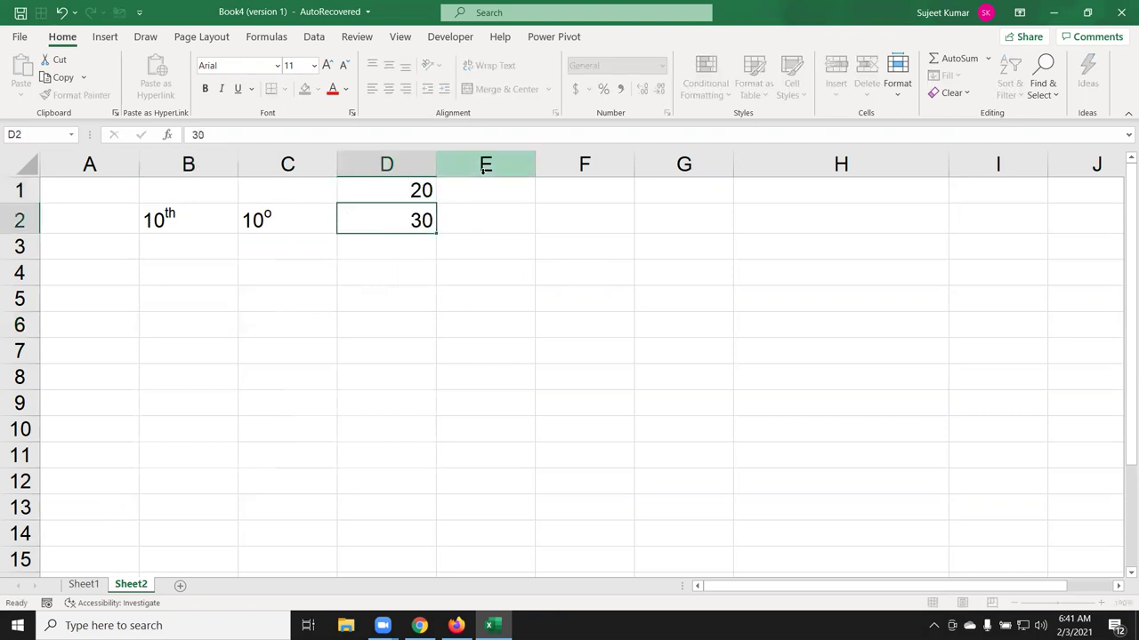
{"action": "key", "text": "Return"}
{"action": "type", "text": "65"}
{"action": "key", "text": "Return"}
{"action": "type", "text": "85"}
{"action": "key", "text": "Return"}
{"action": "type", "text": "62"}
{"action": "key", "text": "Return"}
{"action": "type", "text": "36"}
{"action": "key", "text": "Return"}
{"action": "type", "text": "63"}
{"action": "key", "text": "Return"}
{"action": "type", "text": "36"}
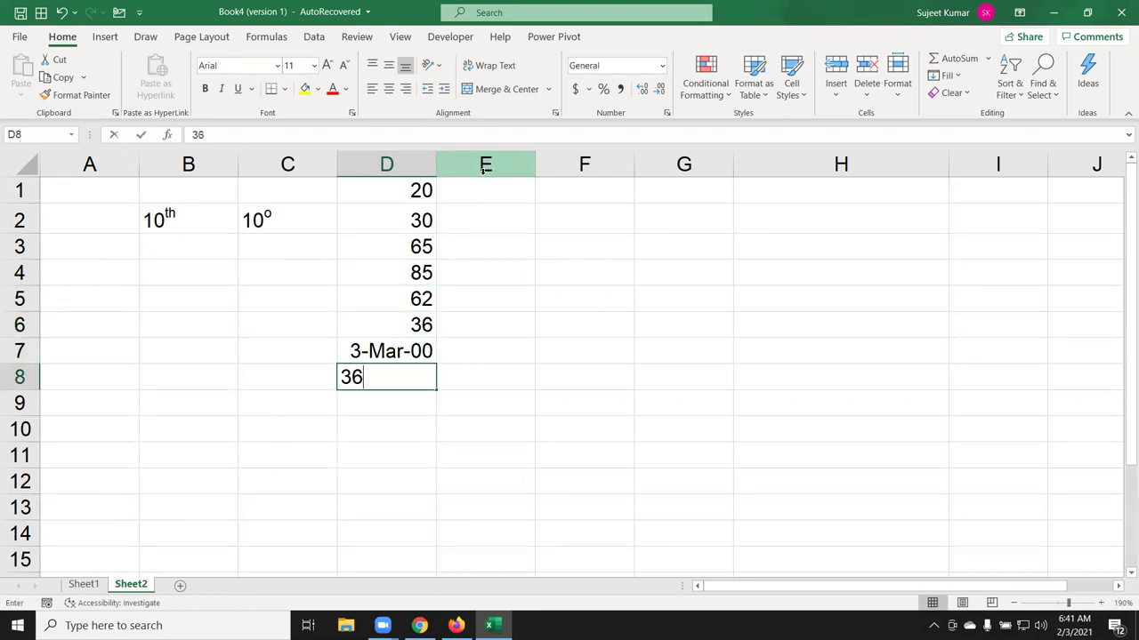
{"action": "key", "text": "Return"}
{"action": "type", "text": "36"}
{"action": "key", "text": "Return"}
{"action": "type", "text": "63"}
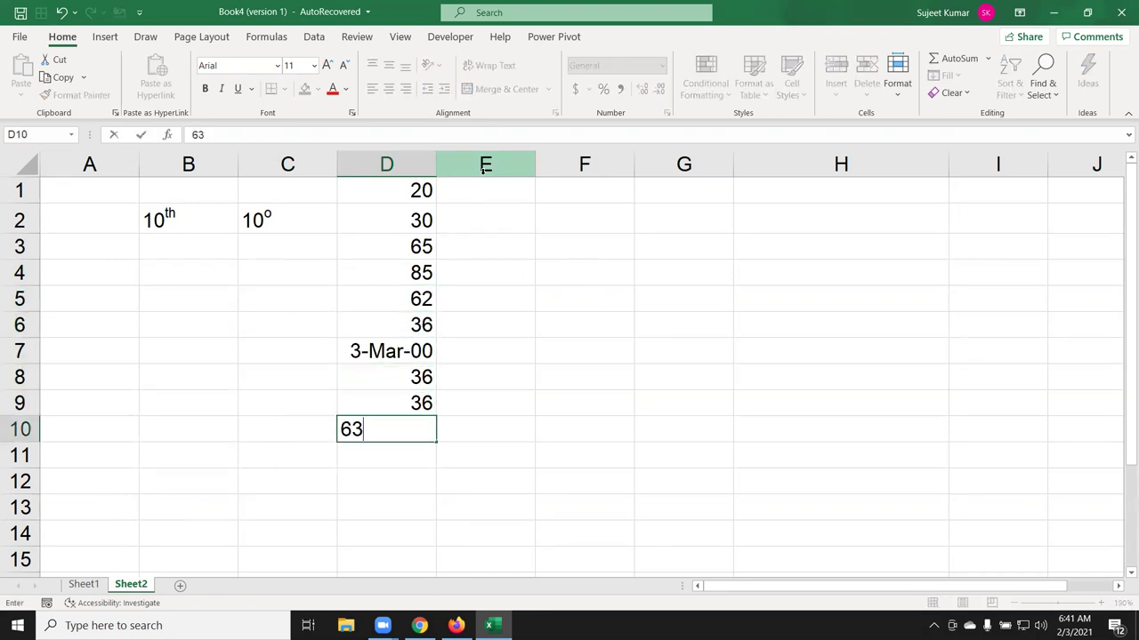
{"action": "key", "text": "Return"}
{"action": "left_click_drag", "start_coordinate": [400, 327], "coordinate": [392, 350]}
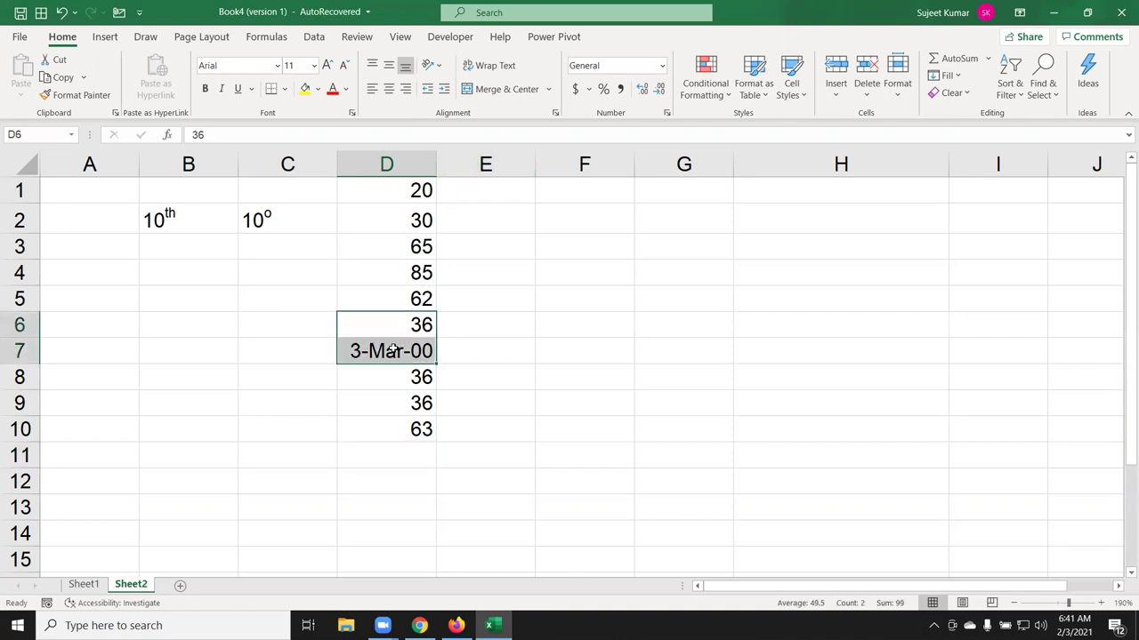
{"action": "key", "text": "ctrl+d"}
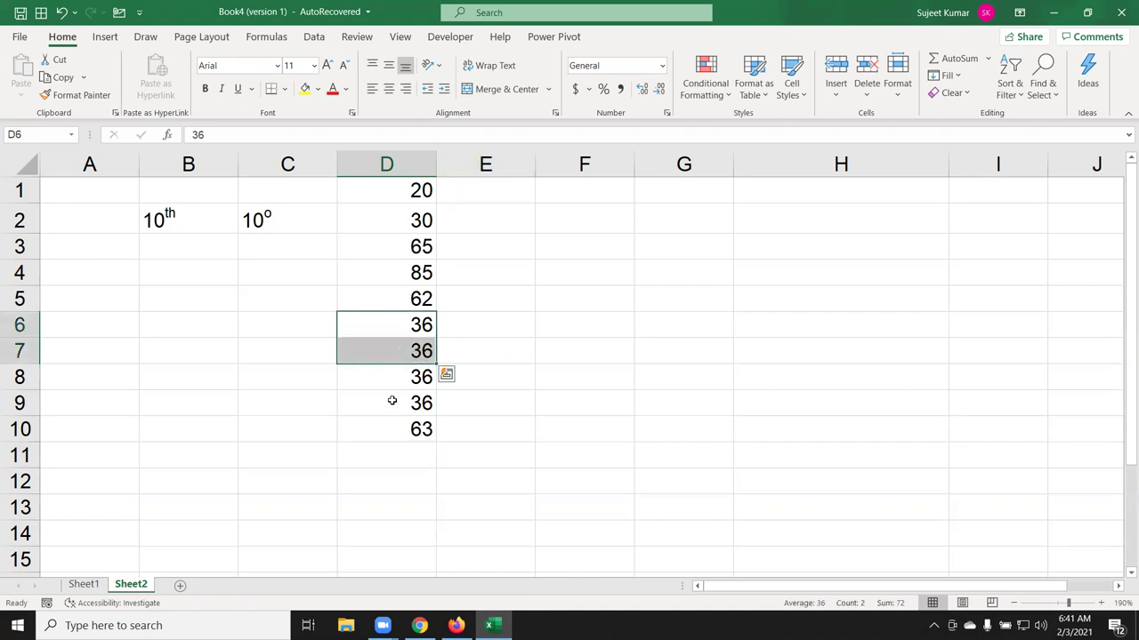
Step: Try adding a superscript o after 20 in D1, then undo back to 20
{"action": "left_click", "coordinate": [398, 194]}
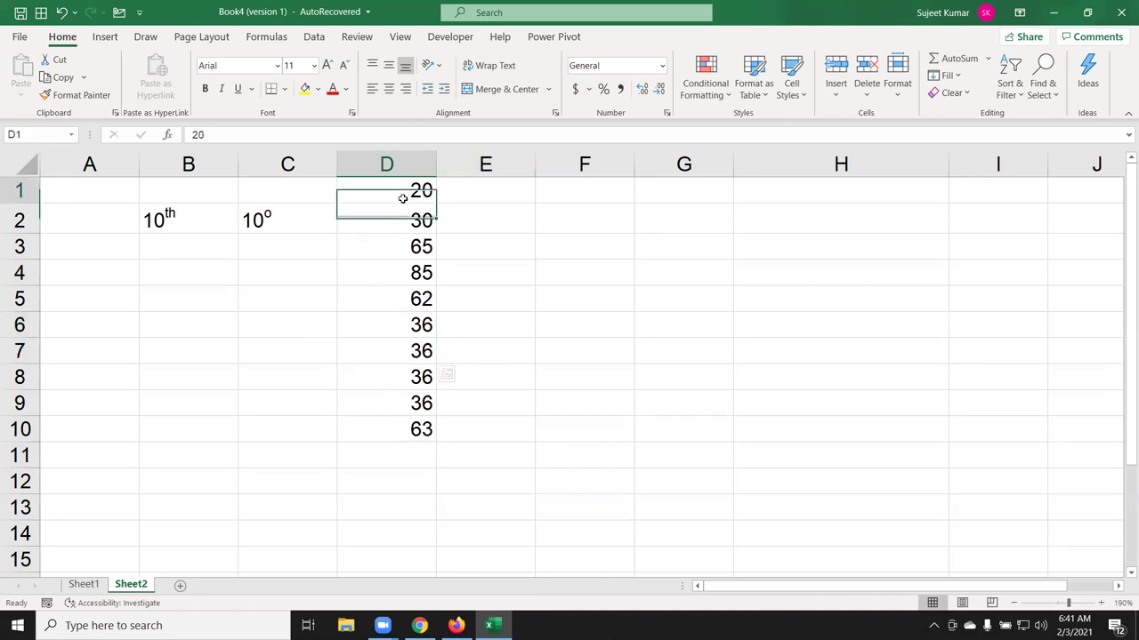
{"action": "left_click", "coordinate": [260, 135]}
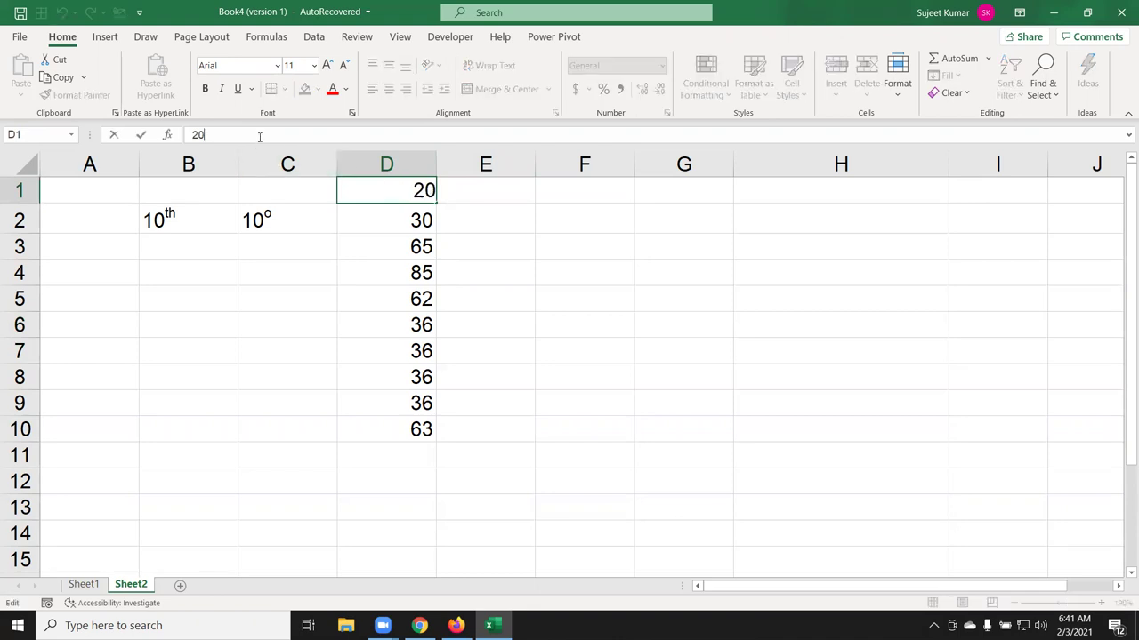
{"action": "type", "text": "o"}
{"action": "key", "text": "Return"}
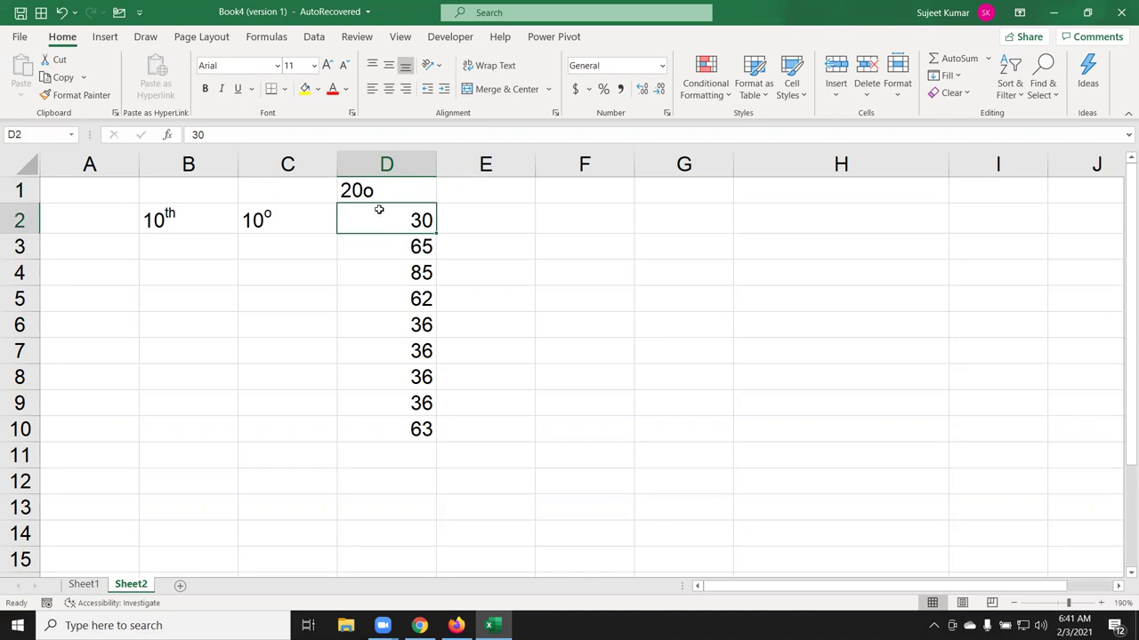
{"action": "left_click", "coordinate": [389, 198]}
{"action": "double_click", "coordinate": [376, 192]}
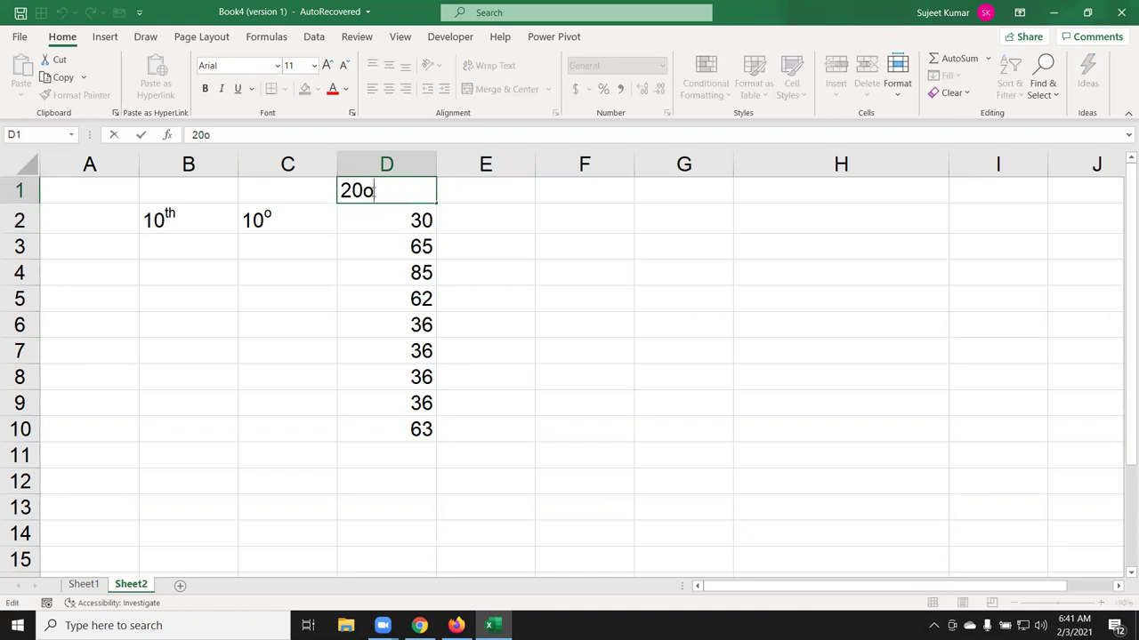
{"action": "left_click_drag", "start_coordinate": [363, 193], "coordinate": [374, 192]}
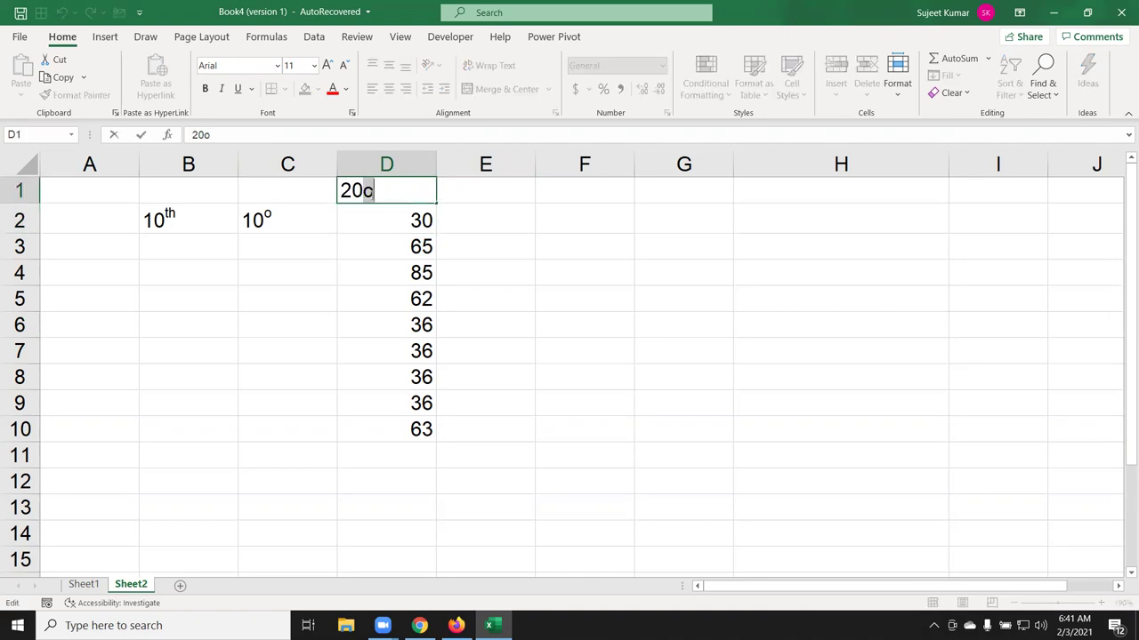
{"action": "right_click", "coordinate": [375, 198]}
{"action": "left_click", "coordinate": [429, 322]}
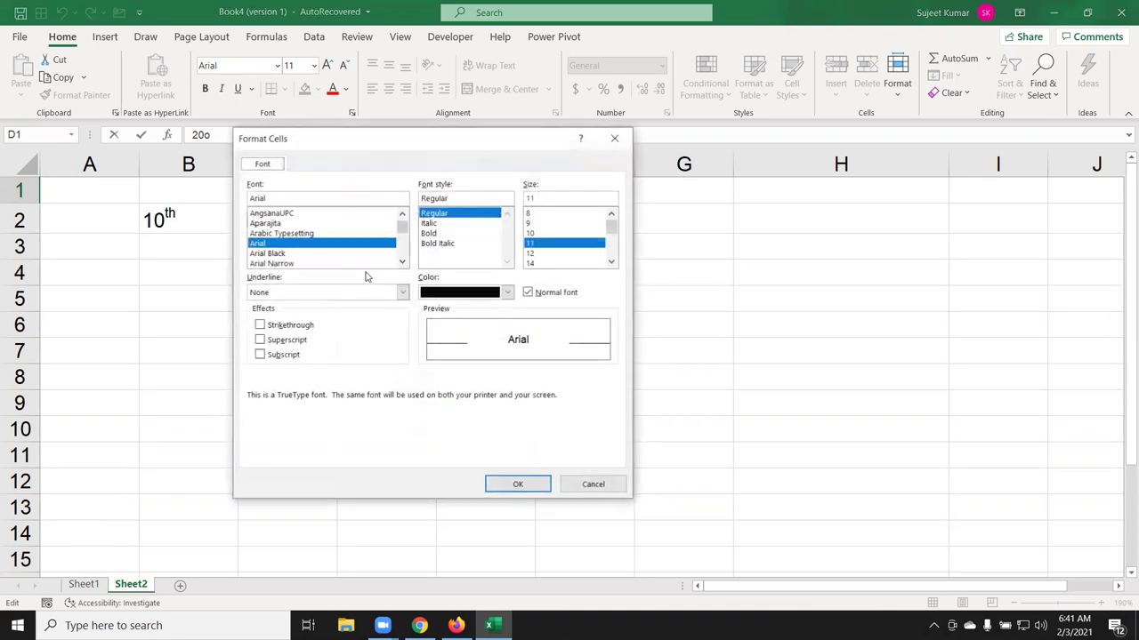
{"action": "left_click", "coordinate": [285, 339]}
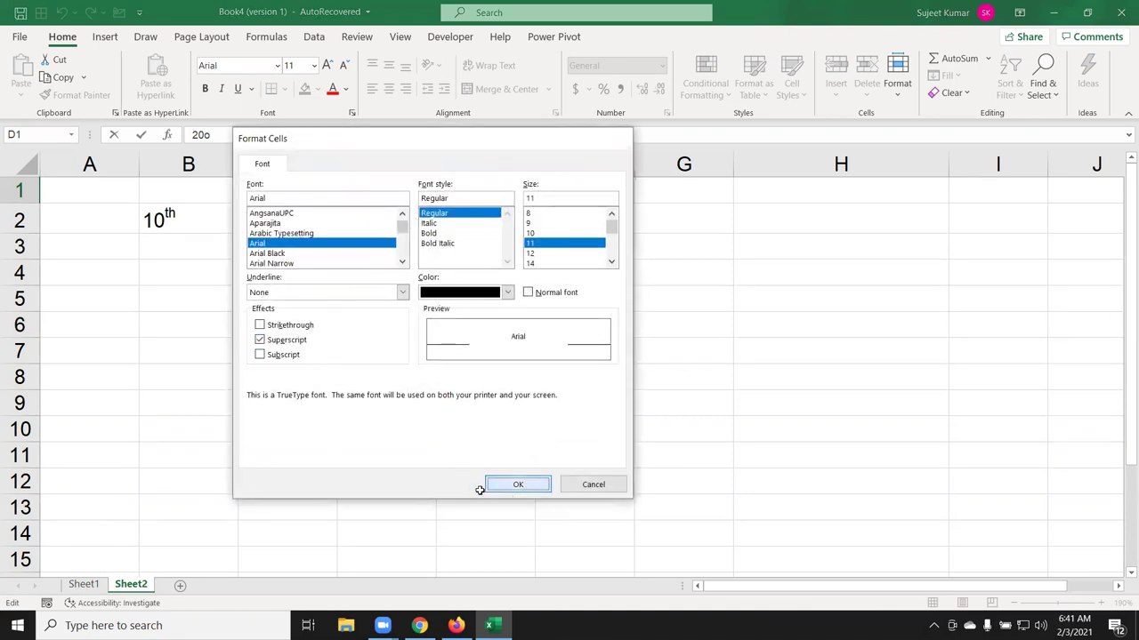
{"action": "left_click", "coordinate": [485, 488]}
{"action": "left_click", "coordinate": [354, 372]}
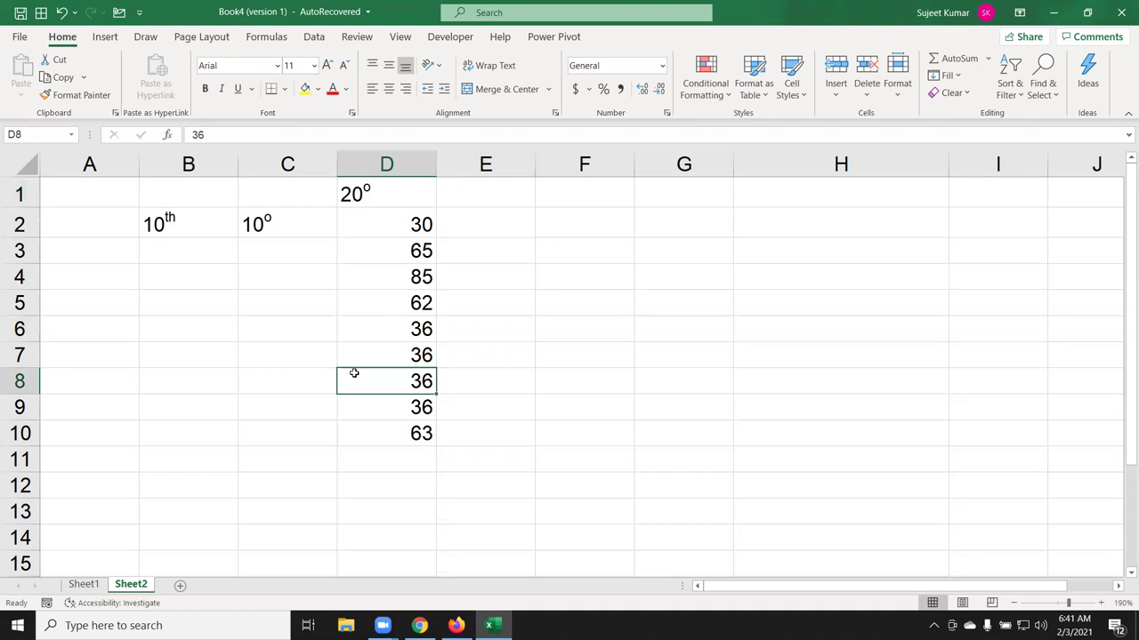
{"action": "key", "text": "ctrl+z"}
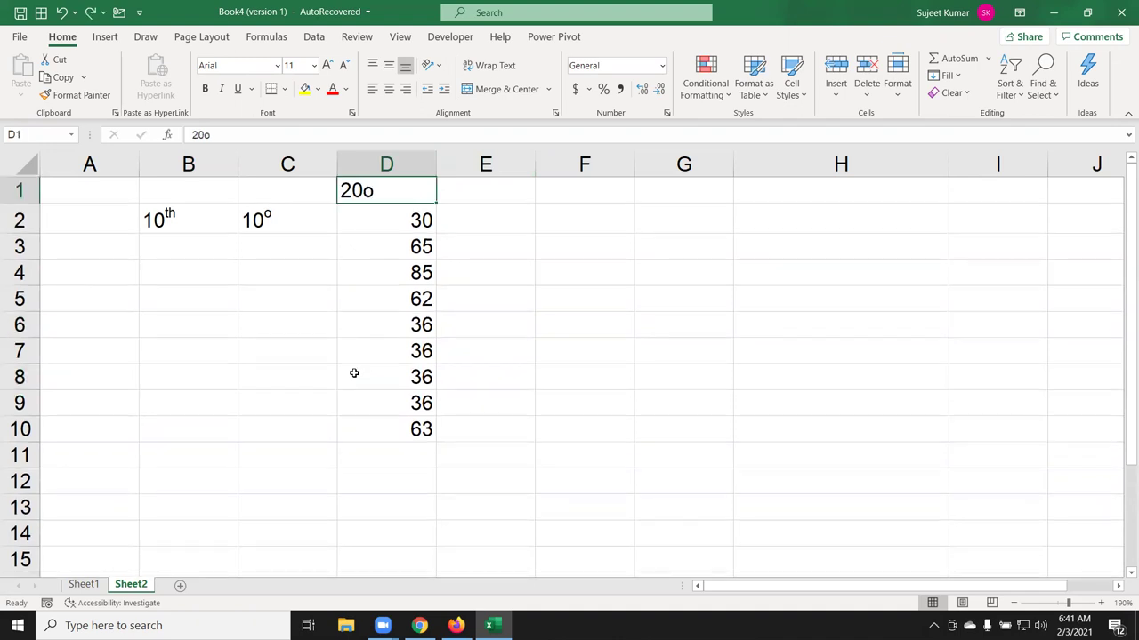
{"action": "key", "text": "ctrl+z"}
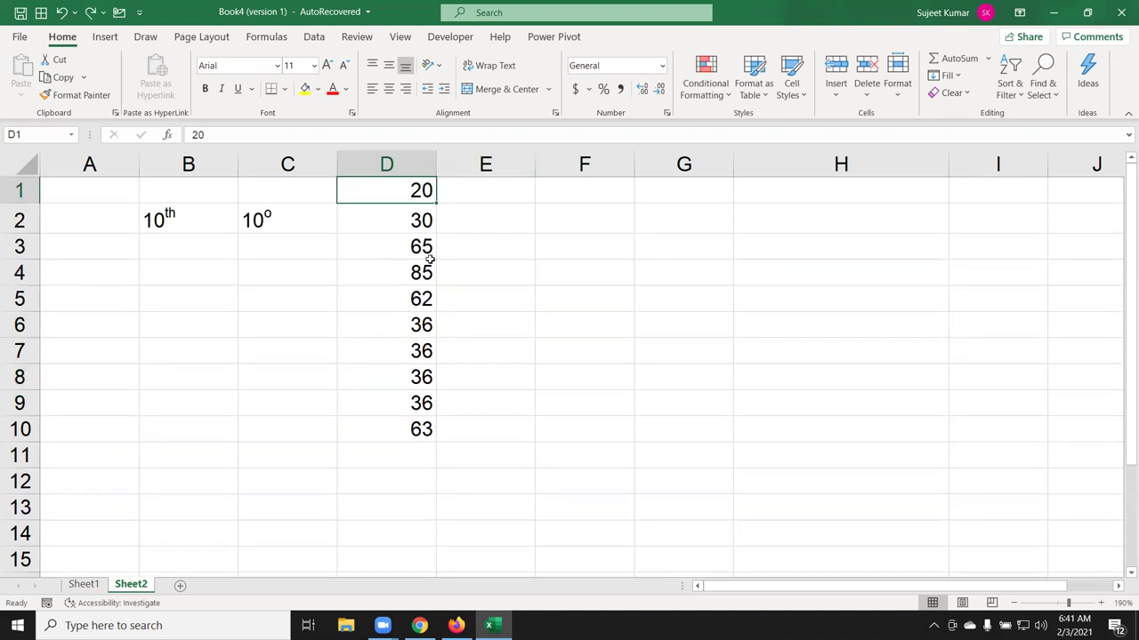
Step: Type o in E1 and fill it down through E1:E10
{"action": "left_click", "coordinate": [468, 192]}
{"action": "type", "text": "o"}
{"action": "key", "text": "Return"}
{"action": "key", "text": "Left"}
{"action": "key", "text": "ctrl+Down"}
{"action": "key", "text": "Right"}
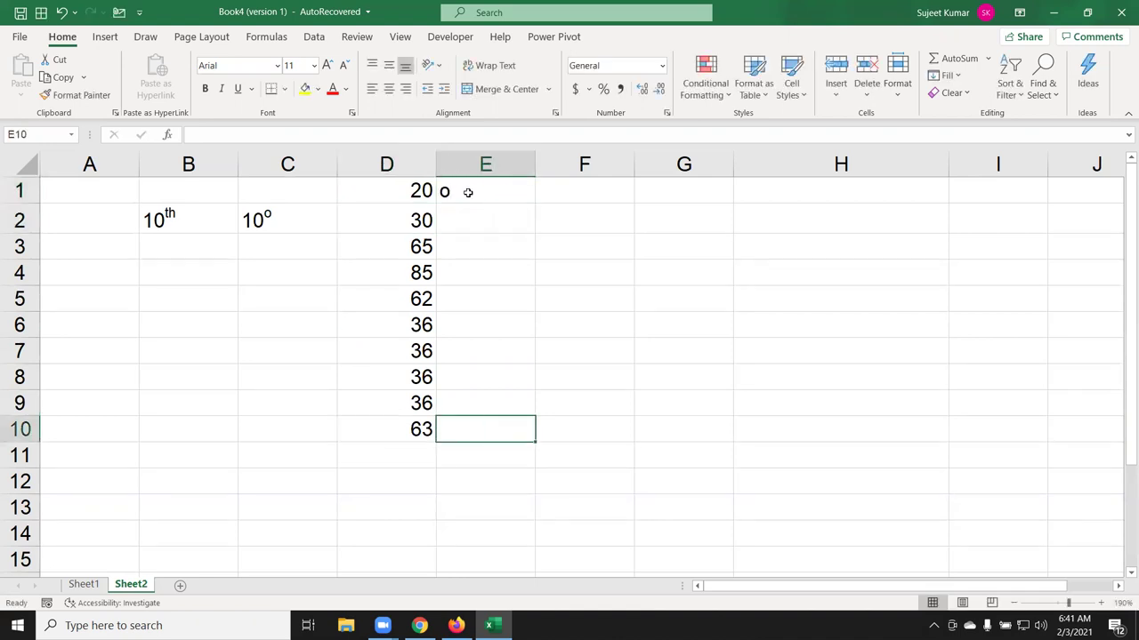
{"action": "key", "text": "ctrl+shift+Up"}
{"action": "key", "text": "ctrl+d"}
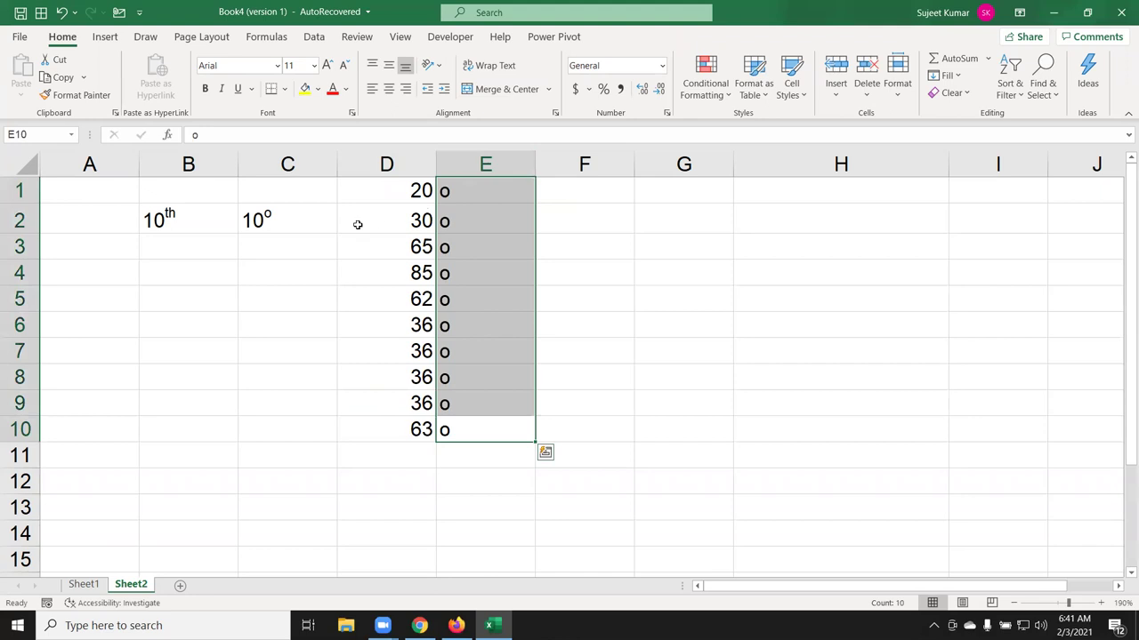
Step: Left- and top-align column E, make its o's superscript, and narrow column E
{"action": "left_click", "coordinate": [372, 89]}
{"action": "left_click", "coordinate": [371, 65]}
{"action": "right_click", "coordinate": [465, 218]}
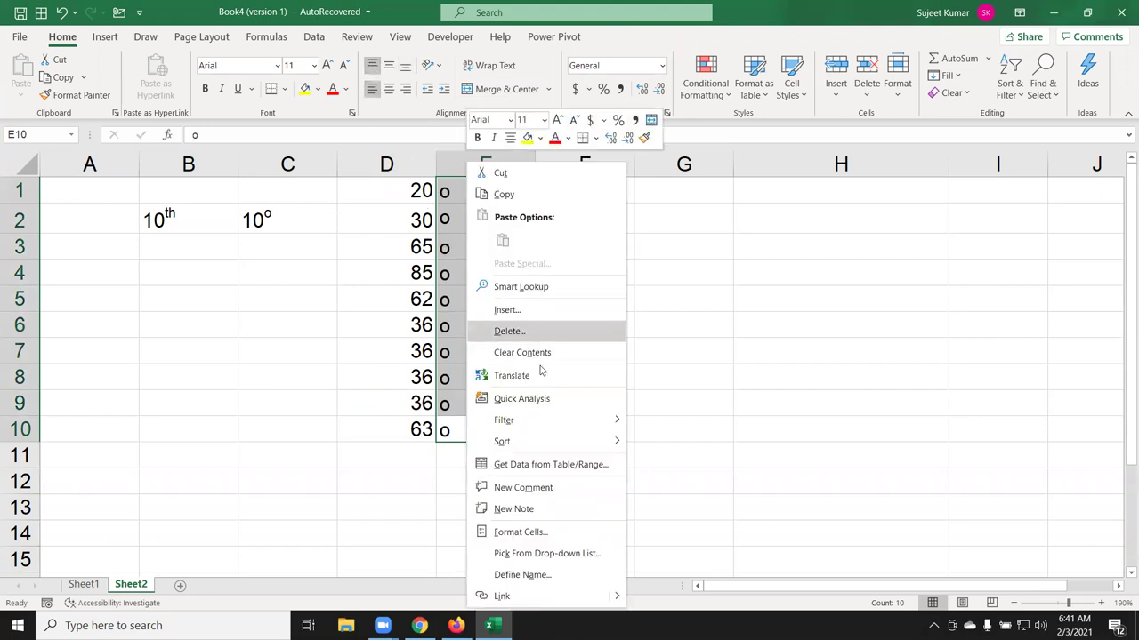
{"action": "left_click", "coordinate": [518, 532]}
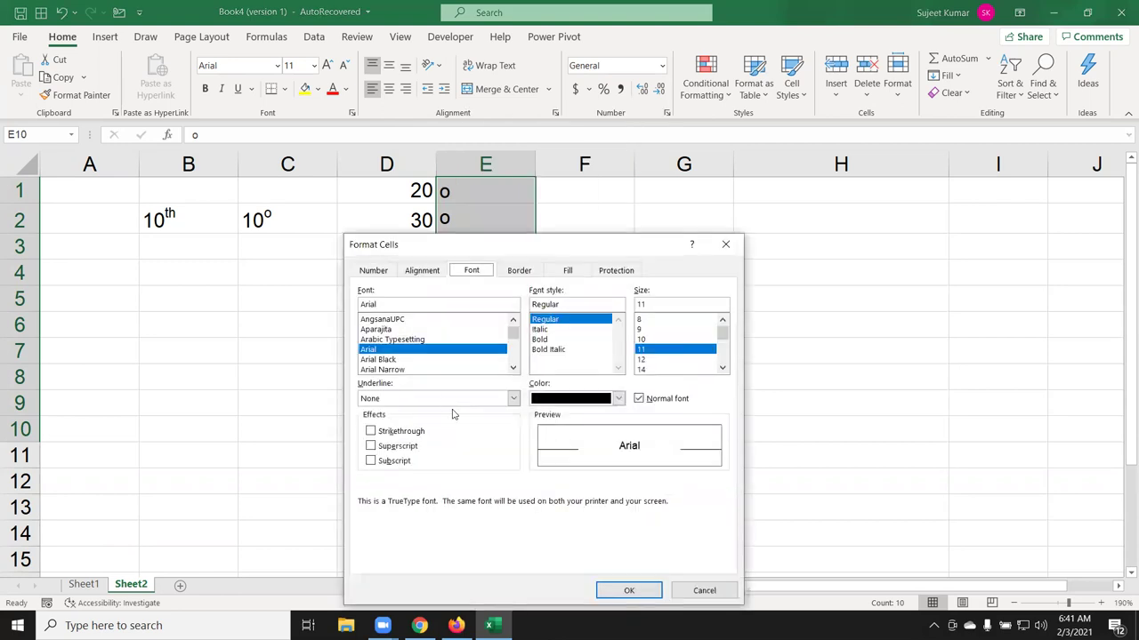
{"action": "left_click", "coordinate": [409, 447]}
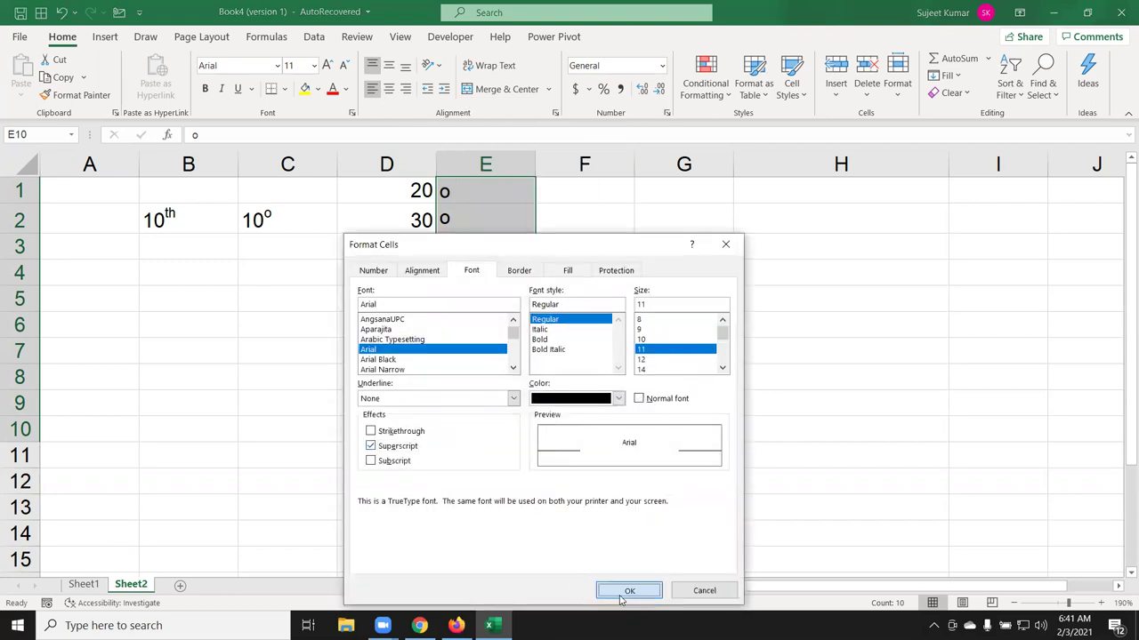
{"action": "left_click", "coordinate": [628, 591]}
{"action": "left_click", "coordinate": [561, 365]}
{"action": "left_click_drag", "start_coordinate": [535, 164], "coordinate": [452, 164]}
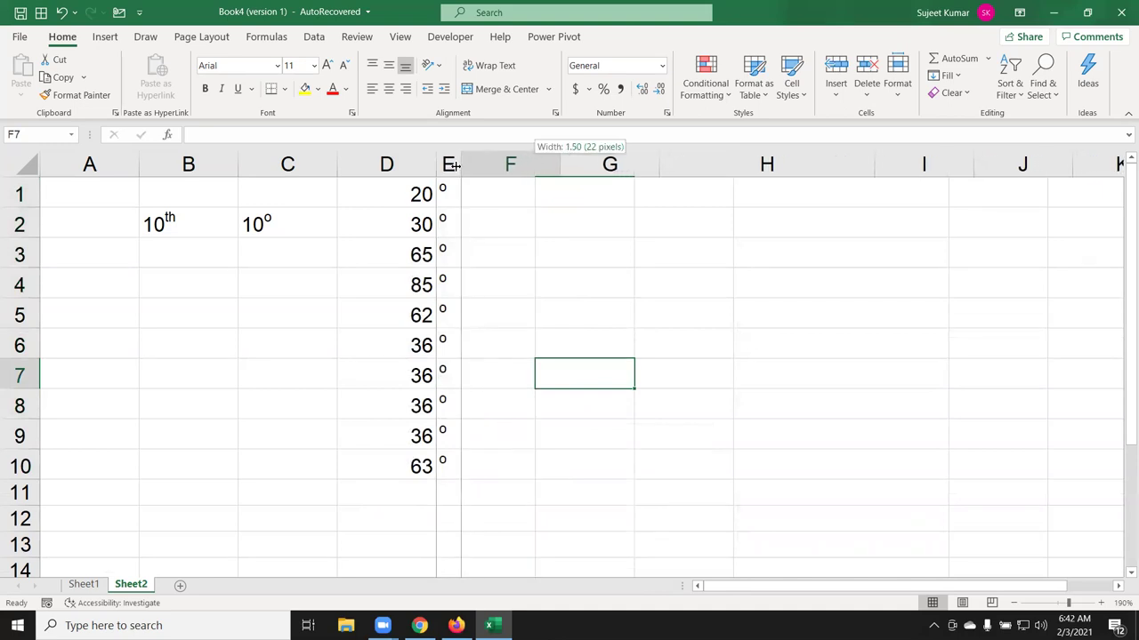
{"action": "left_click", "coordinate": [380, 186]}
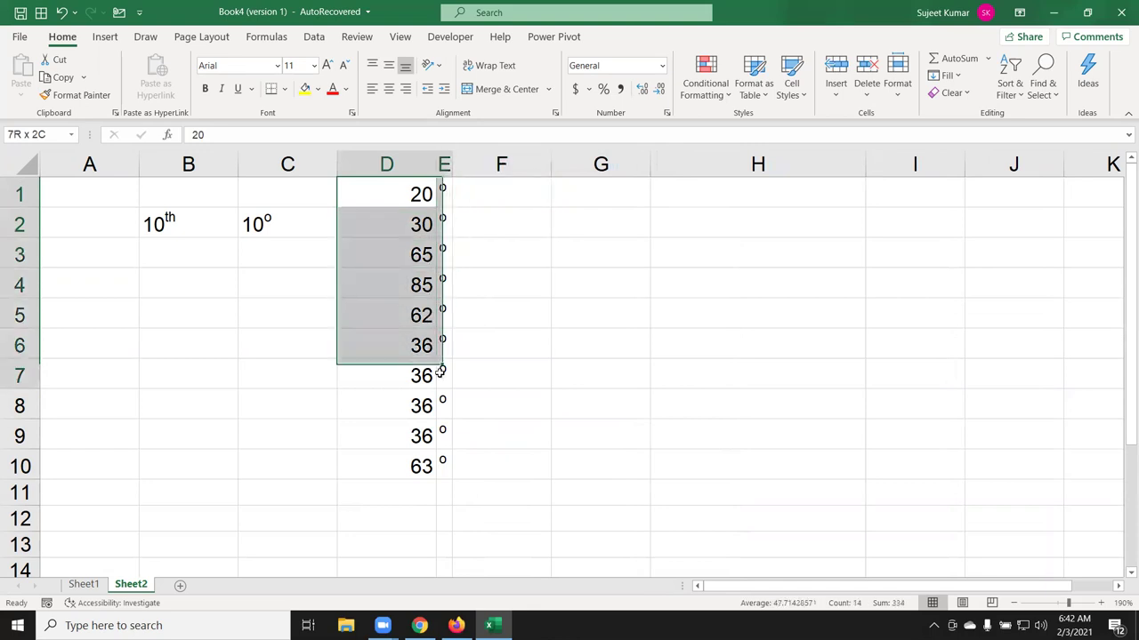
Step: Give D1:E10 top, bottom, left, right and inside-horizontal borders, without a vertical divider
{"action": "left_click_drag", "start_coordinate": [449, 256], "coordinate": [446, 466]}
{"action": "right_click", "coordinate": [425, 427]}
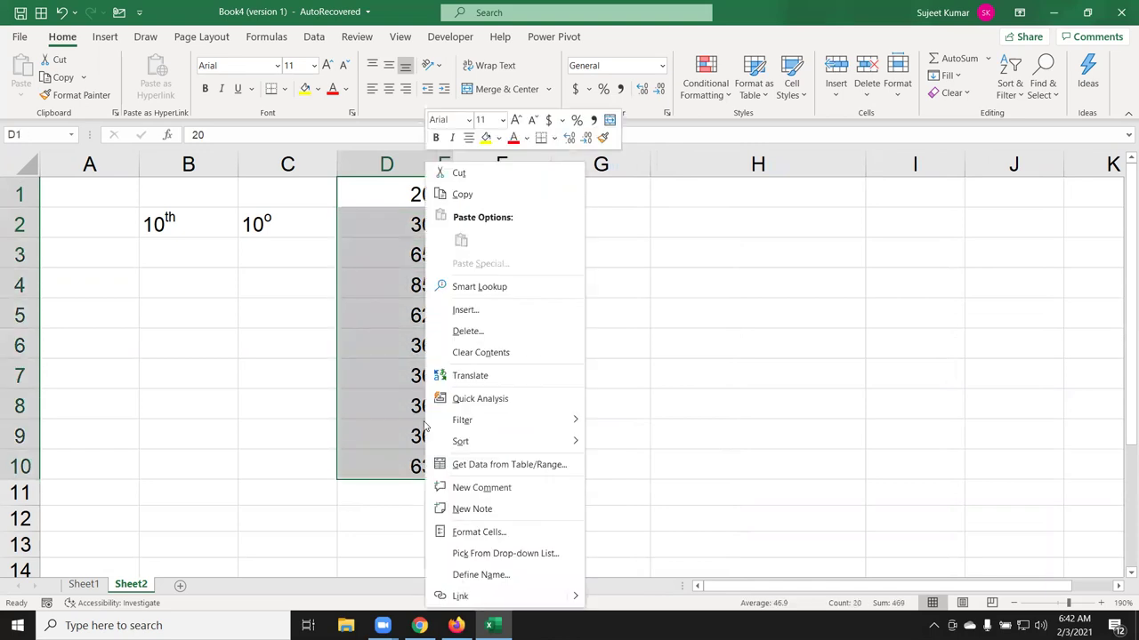
{"action": "left_click", "coordinate": [524, 534]}
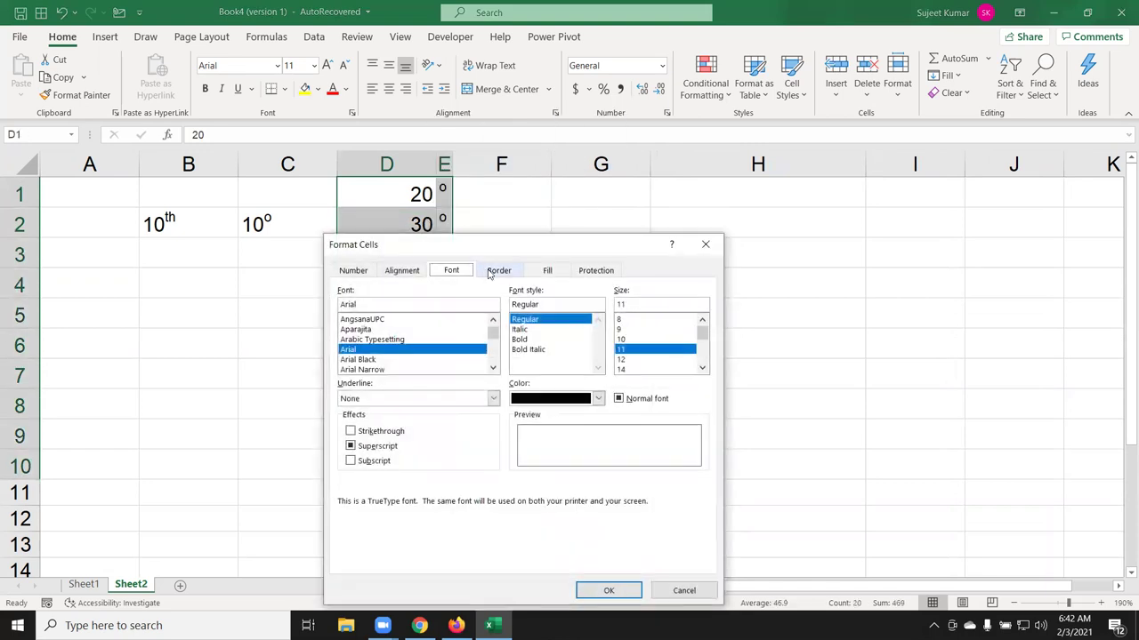
{"action": "left_click", "coordinate": [499, 272]}
{"action": "left_click_drag", "start_coordinate": [514, 247], "coordinate": [692, 130]}
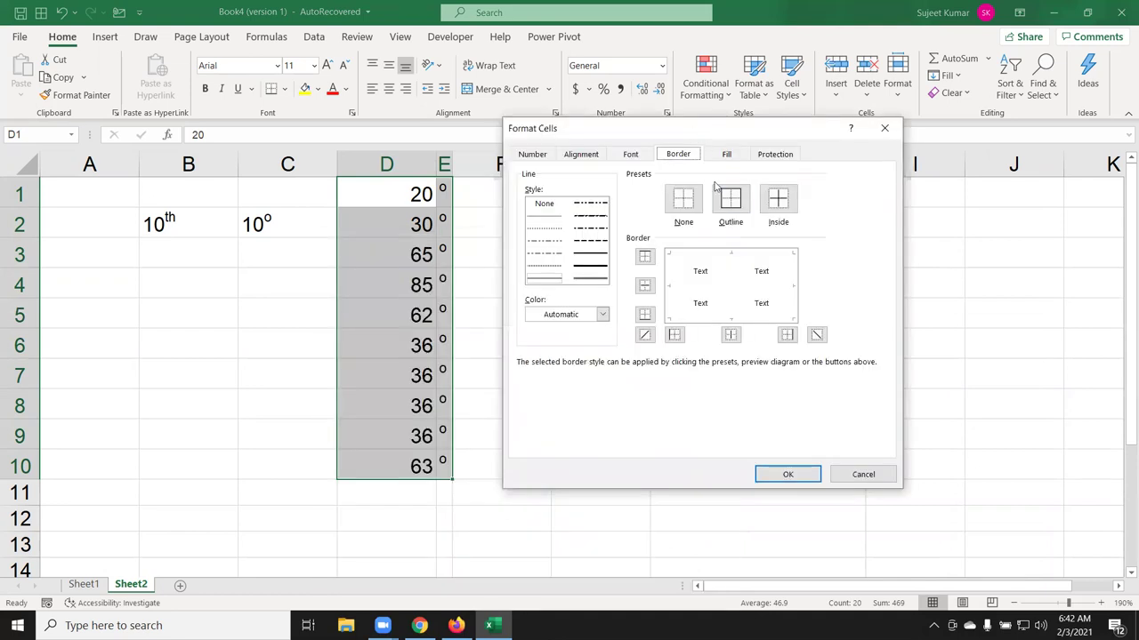
{"action": "left_click", "coordinate": [687, 258]}
{"action": "left_click", "coordinate": [691, 317]}
{"action": "left_click", "coordinate": [684, 286]}
{"action": "left_click", "coordinate": [670, 279]}
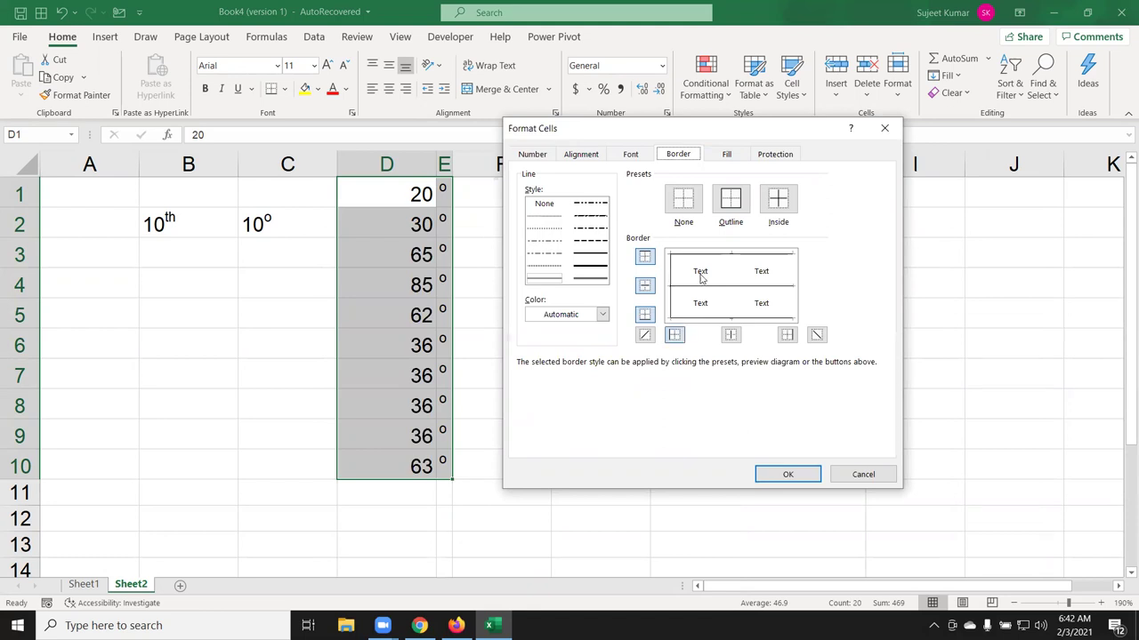
{"action": "left_click", "coordinate": [791, 277]}
{"action": "left_click", "coordinate": [733, 269]}
{"action": "left_click", "coordinate": [733, 268]}
{"action": "left_click", "coordinate": [733, 269]}
{"action": "left_click", "coordinate": [733, 269]}
{"action": "left_click", "coordinate": [778, 478]}
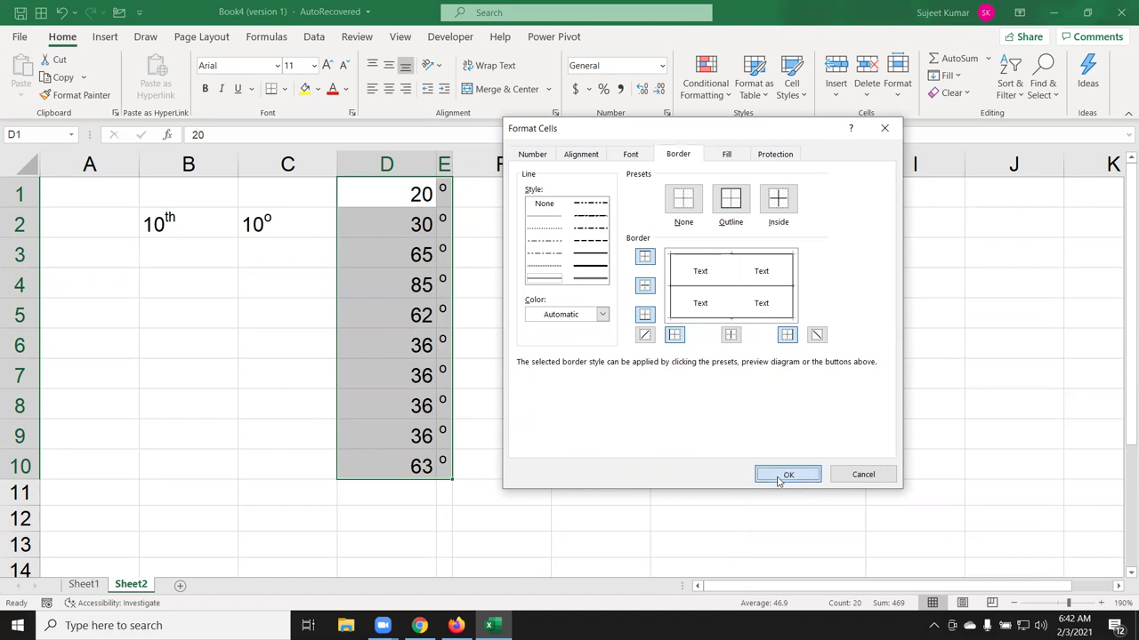
Step: Fill D1:E10 with white
{"action": "left_click", "coordinate": [317, 89]}
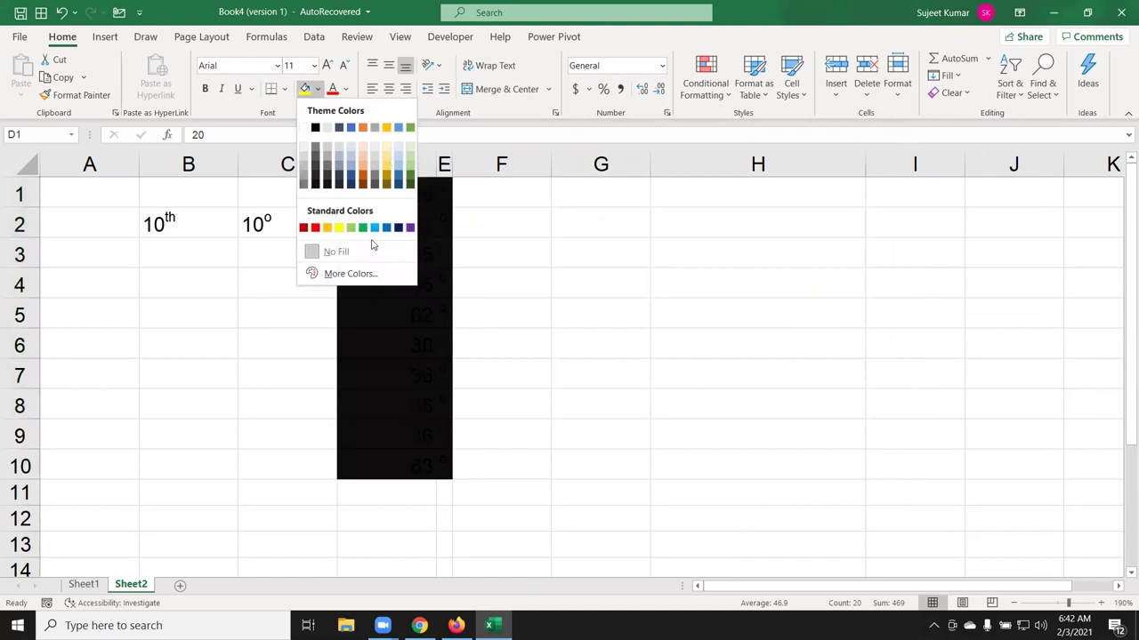
{"action": "left_click", "coordinate": [307, 129]}
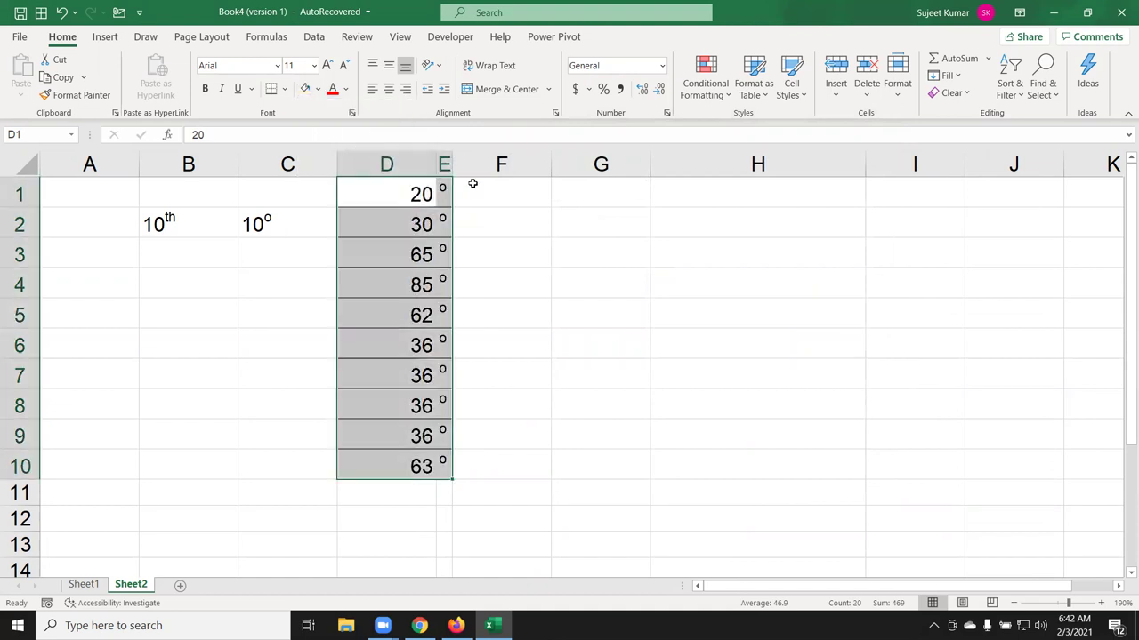
{"action": "left_click", "coordinate": [539, 217]}
Step: Narrow column D to fit its numbers
{"action": "left_click", "coordinate": [430, 158]}
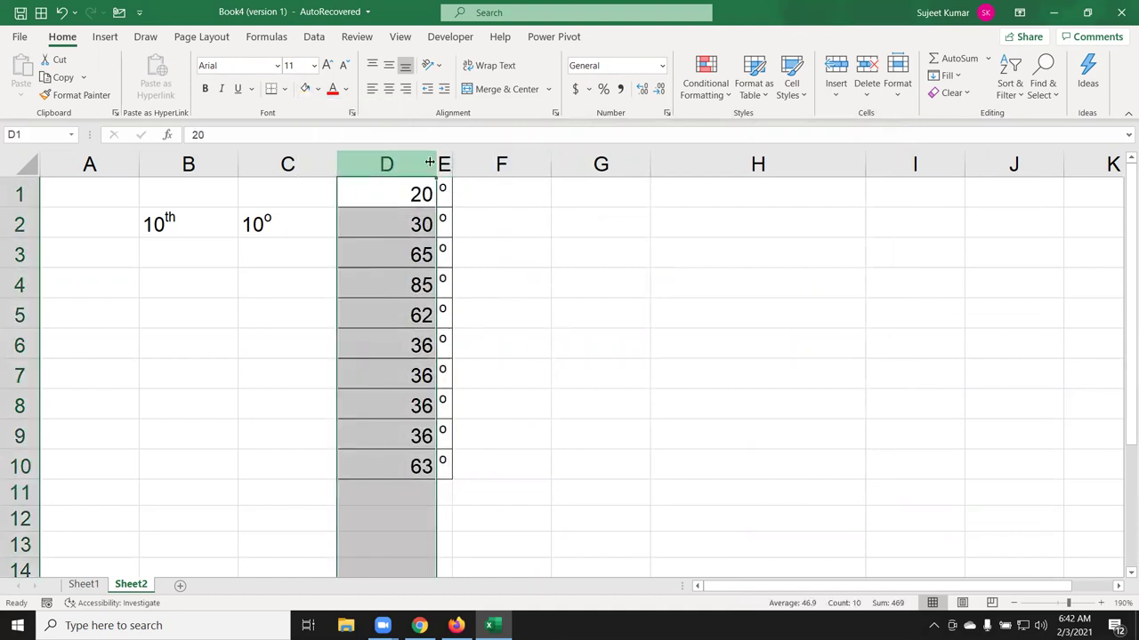
{"action": "left_click_drag", "start_coordinate": [436, 164], "coordinate": [365, 164]}
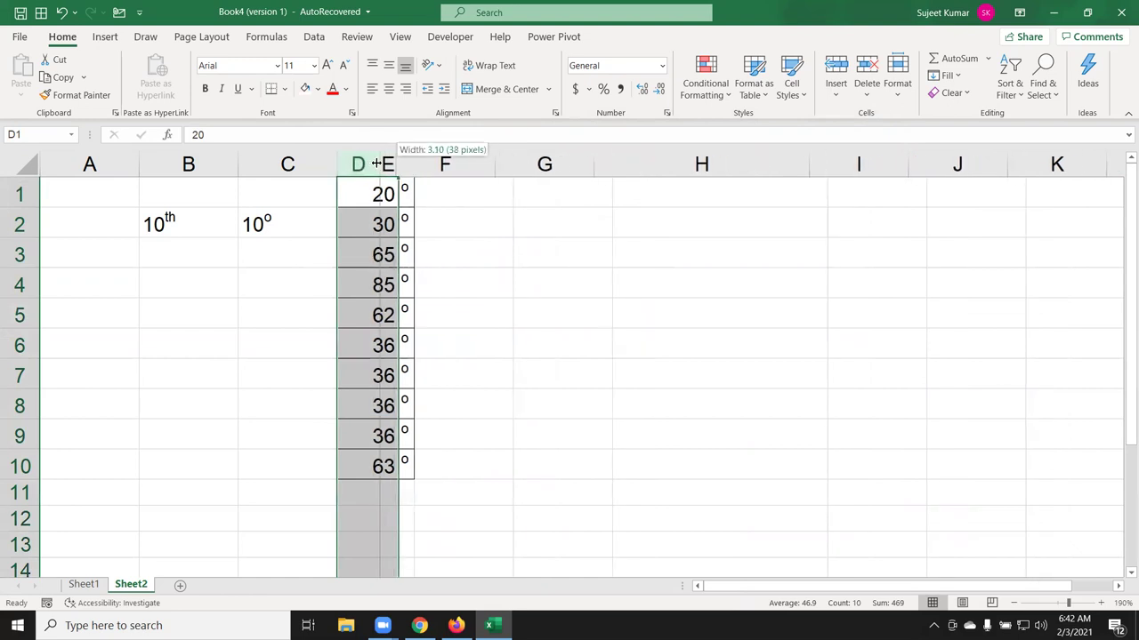
{"action": "left_click", "coordinate": [450, 234]}
{"action": "left_click", "coordinate": [540, 425]}
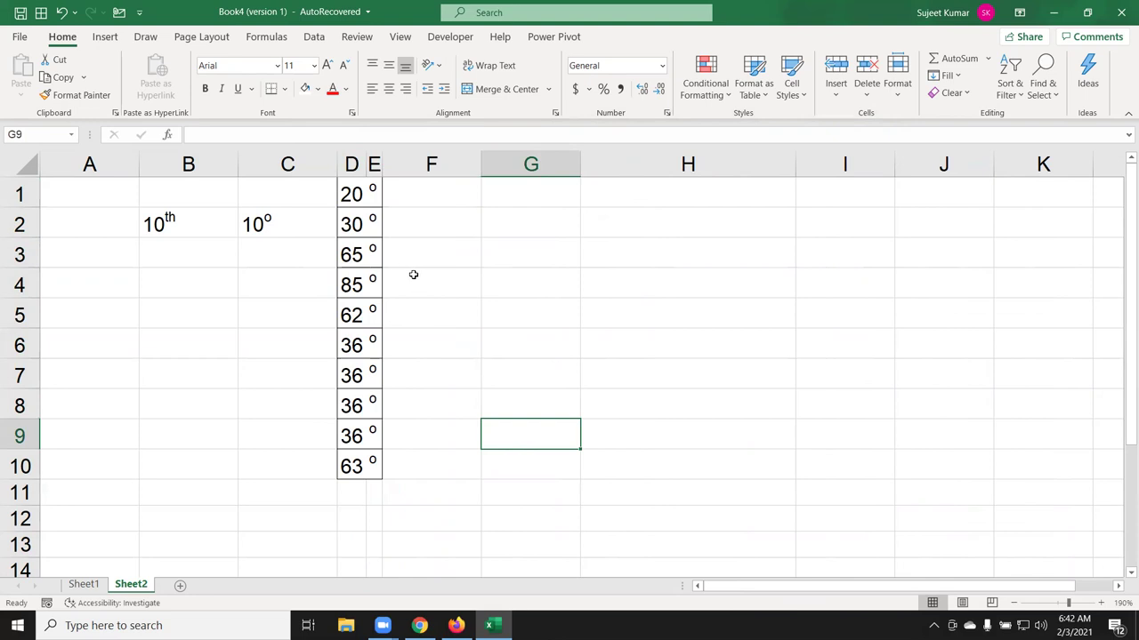
Step: Select the degree-value block D1:E11, then click the surrounding cells to check its border
{"action": "mouse_move", "coordinate": [343, 185]}
{"action": "left_mouse_down"}
{"action": "mouse_move", "coordinate": [375, 482]}
{"action": "mouse_move", "coordinate": [374, 465]}
{"action": "left_mouse_up"}
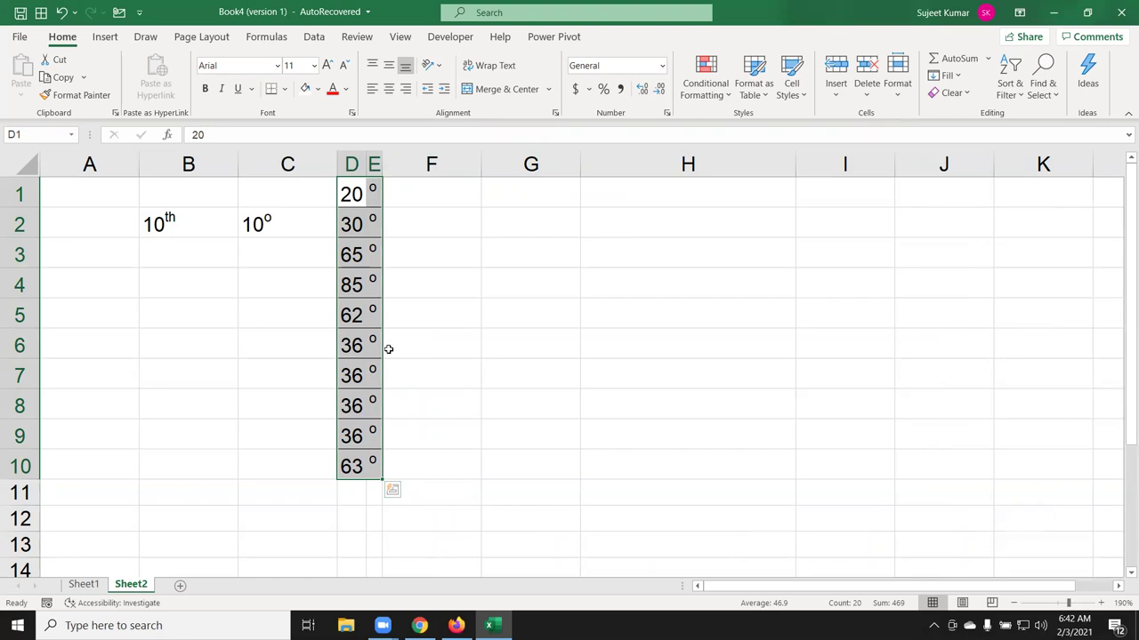
{"action": "left_click", "coordinate": [353, 226]}
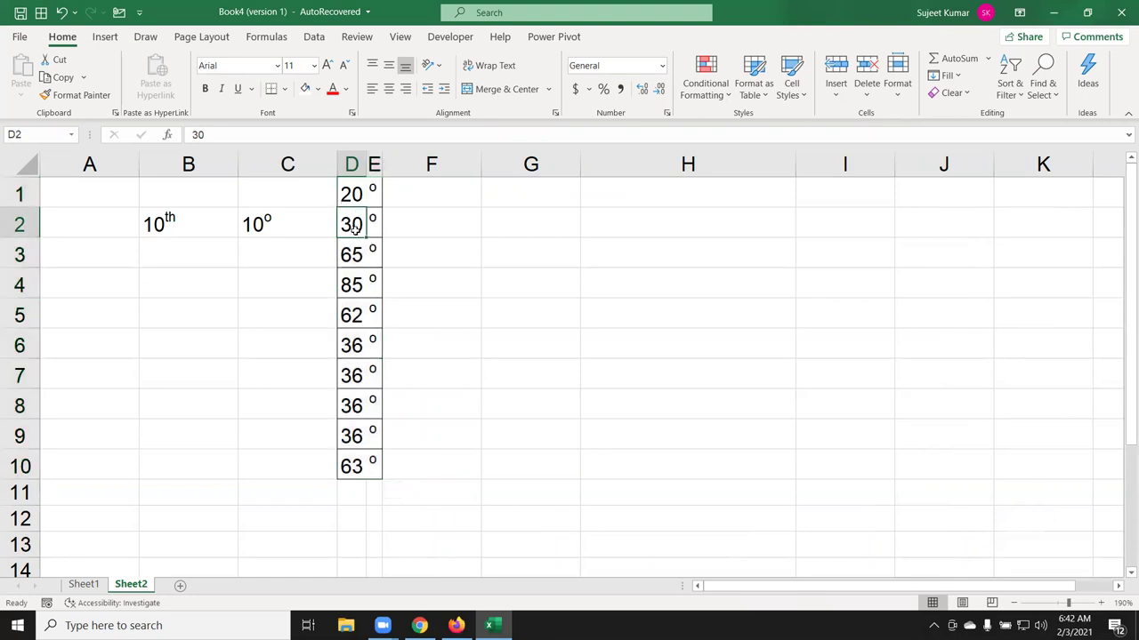
{"action": "left_click", "coordinate": [376, 225]}
{"action": "left_click", "coordinate": [384, 283]}
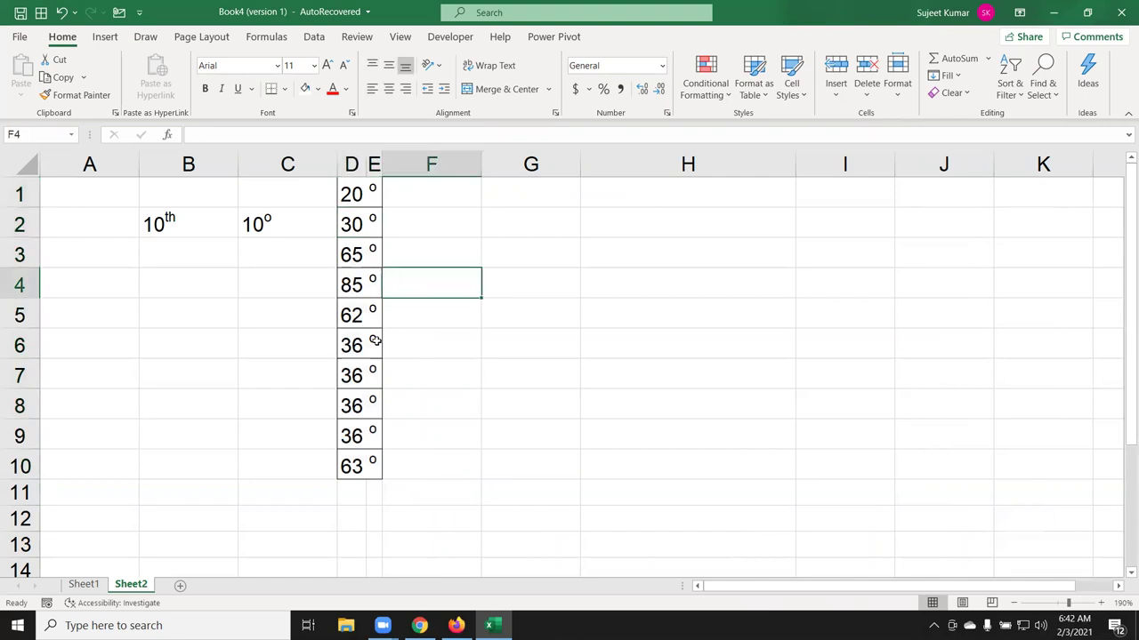
{"action": "left_click", "coordinate": [375, 341]}
{"action": "left_click", "coordinate": [376, 381]}
{"action": "left_click", "coordinate": [385, 402]}
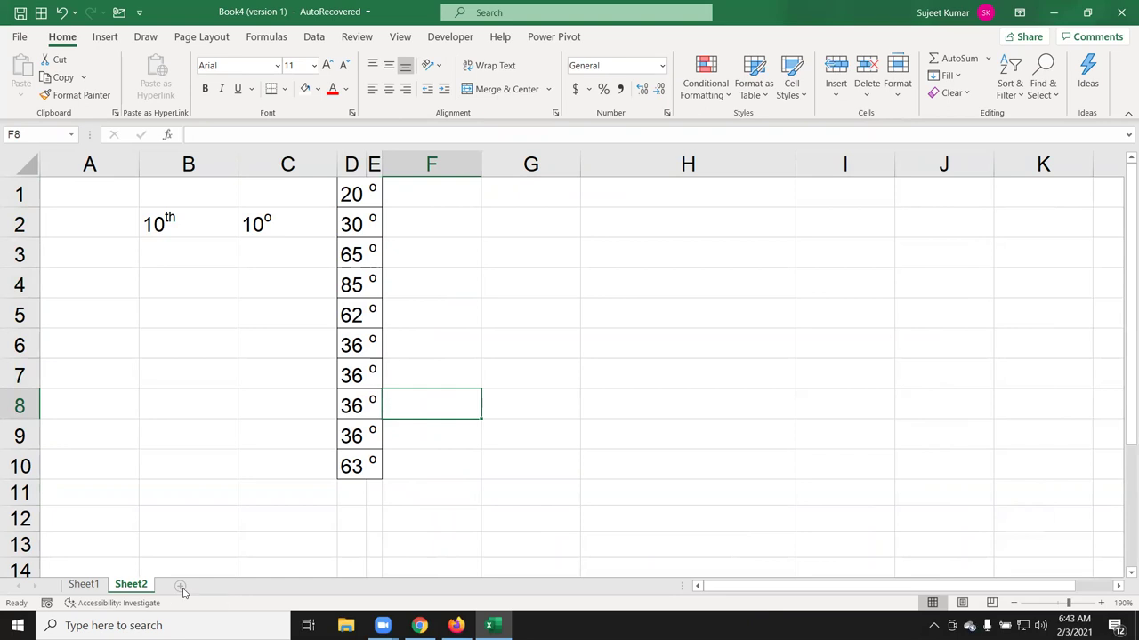
Step: Enter 102 in B5, try striking through its last digit, then undo
{"action": "left_click", "coordinate": [153, 303]}
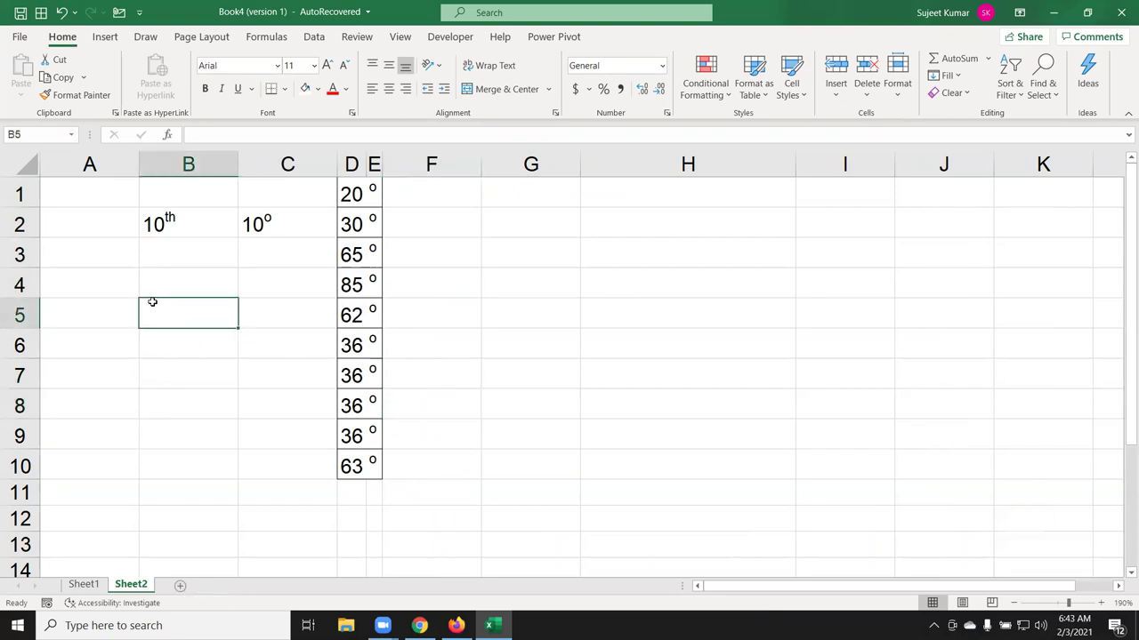
{"action": "type", "text": "102"}
{"action": "left_click_drag", "start_coordinate": [178, 316], "coordinate": [165, 316]}
{"action": "right_click", "coordinate": [174, 312]}
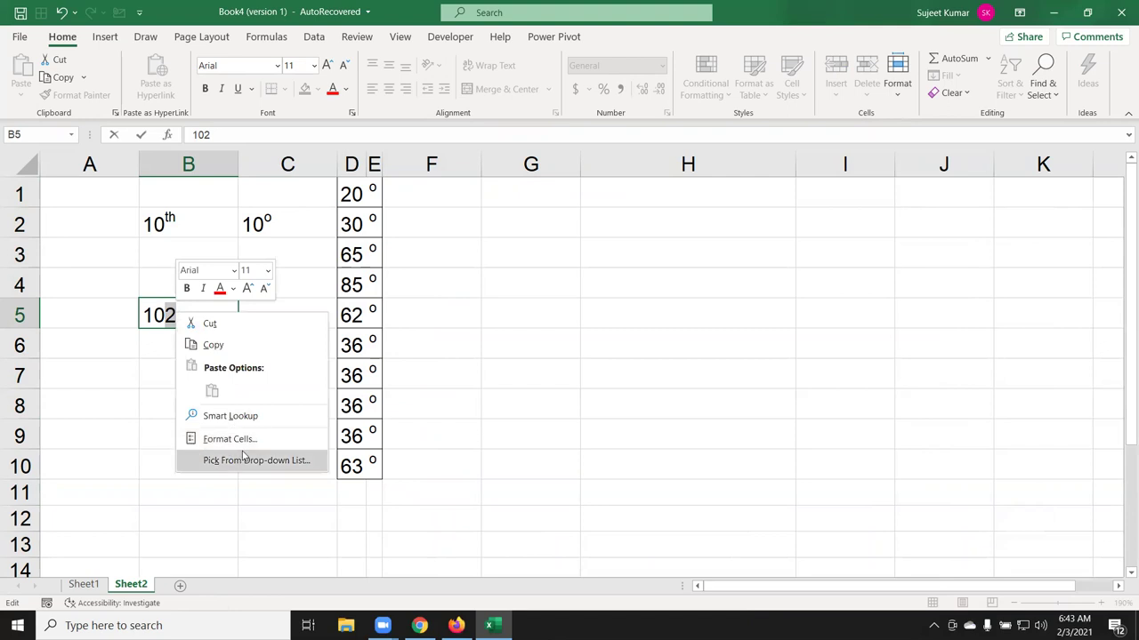
{"action": "left_click", "coordinate": [210, 460]}
{"action": "key", "text": "Escape"}
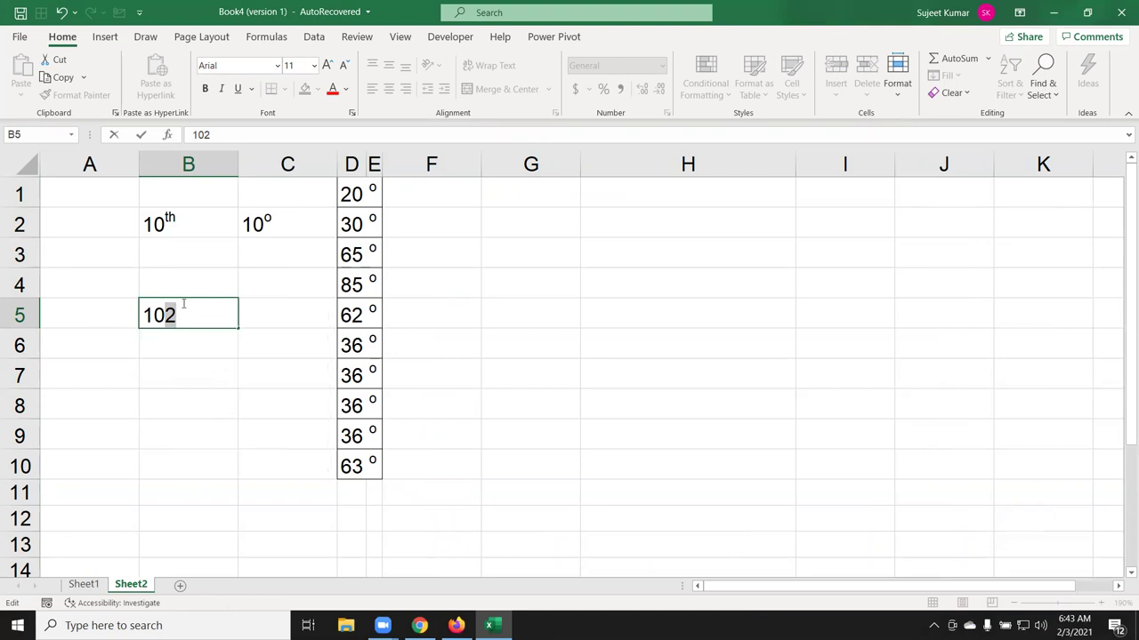
{"action": "right_click", "coordinate": [174, 307]}
{"action": "left_click", "coordinate": [227, 433]}
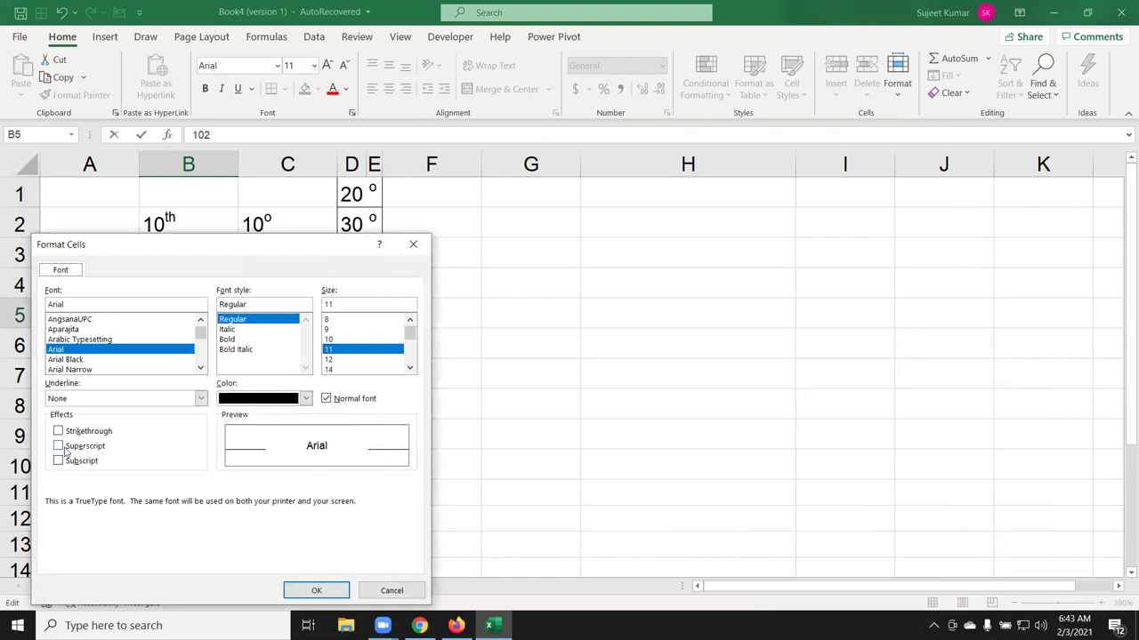
{"action": "left_click", "coordinate": [60, 431]}
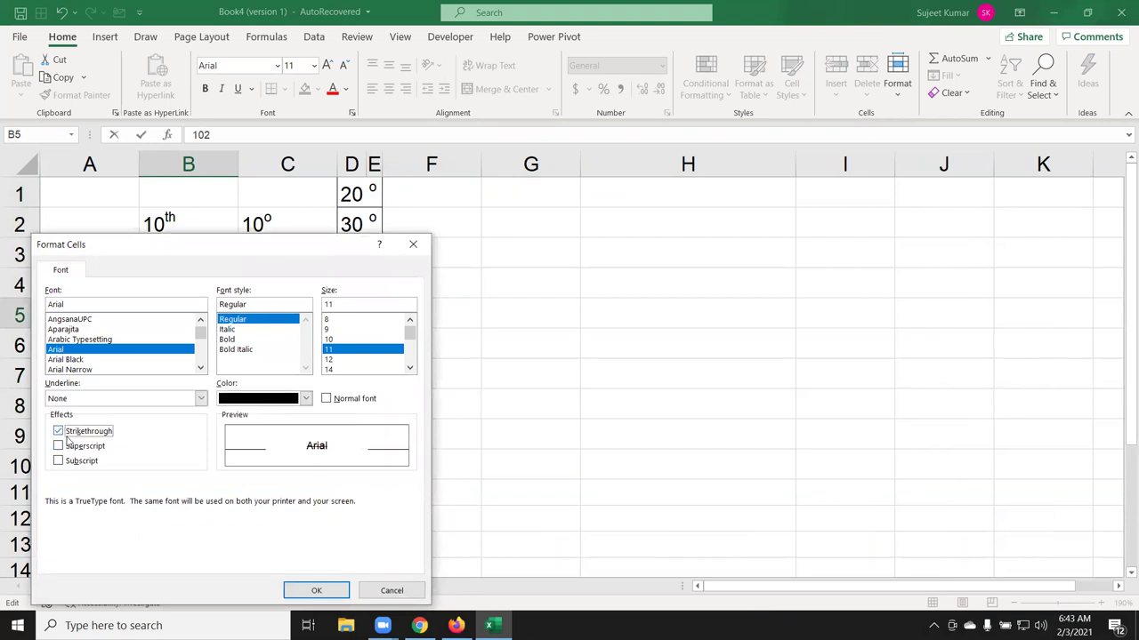
{"action": "left_click", "coordinate": [306, 590]}
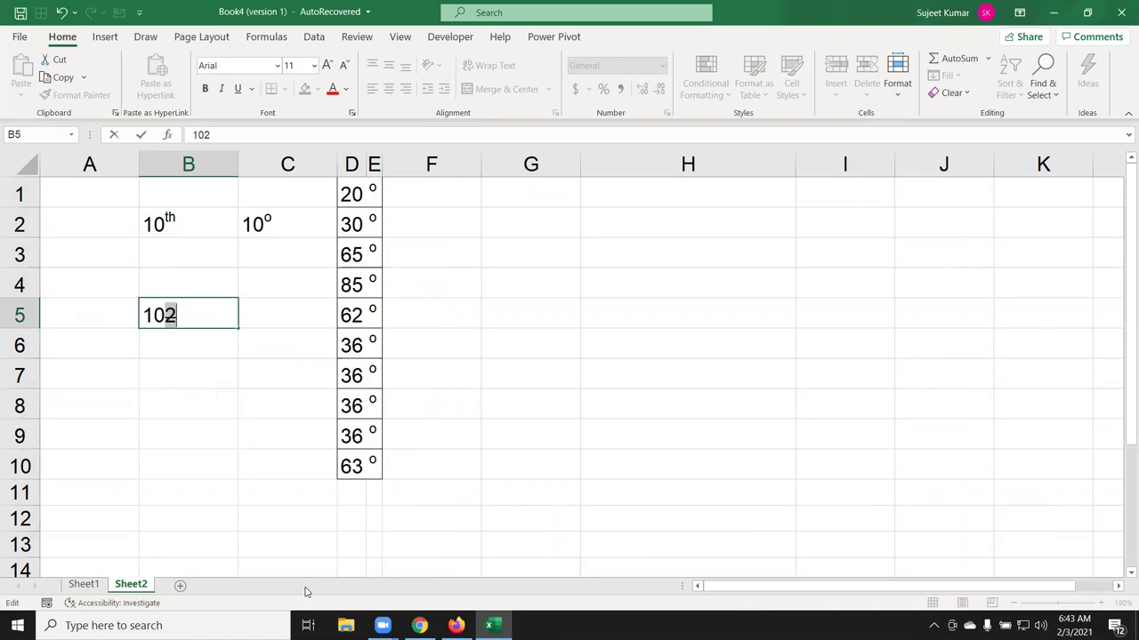
{"action": "key", "text": "ctrl+z"}
Step: Apply superscript to the last digit of 102 and commit the entry
{"action": "right_click", "coordinate": [168, 319]}
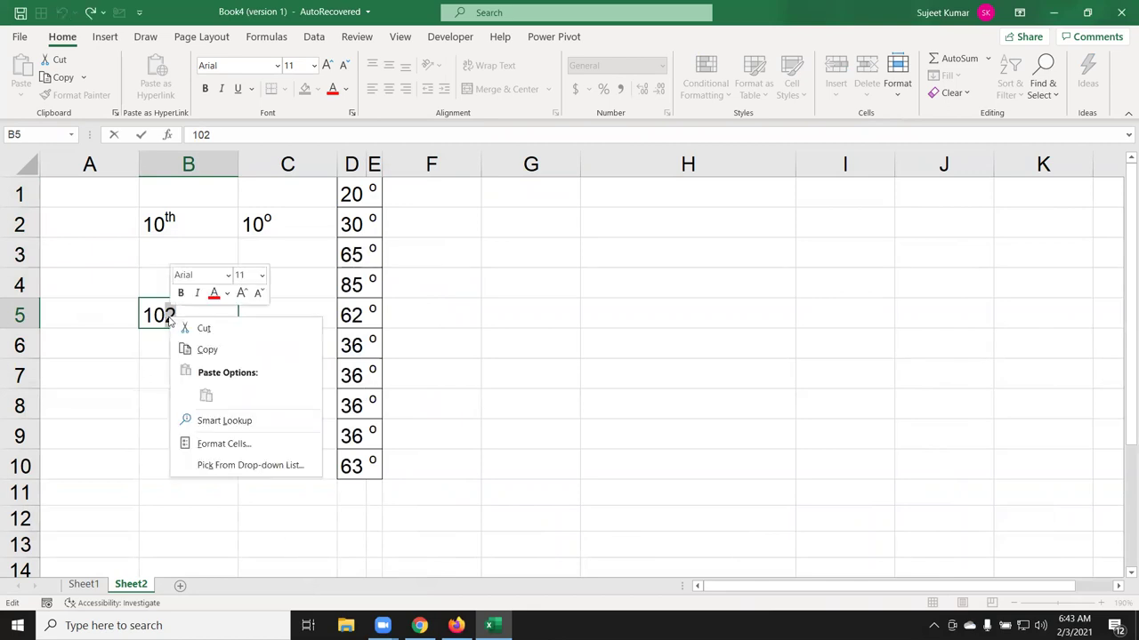
{"action": "left_click", "coordinate": [222, 443]}
{"action": "left_click", "coordinate": [94, 446]}
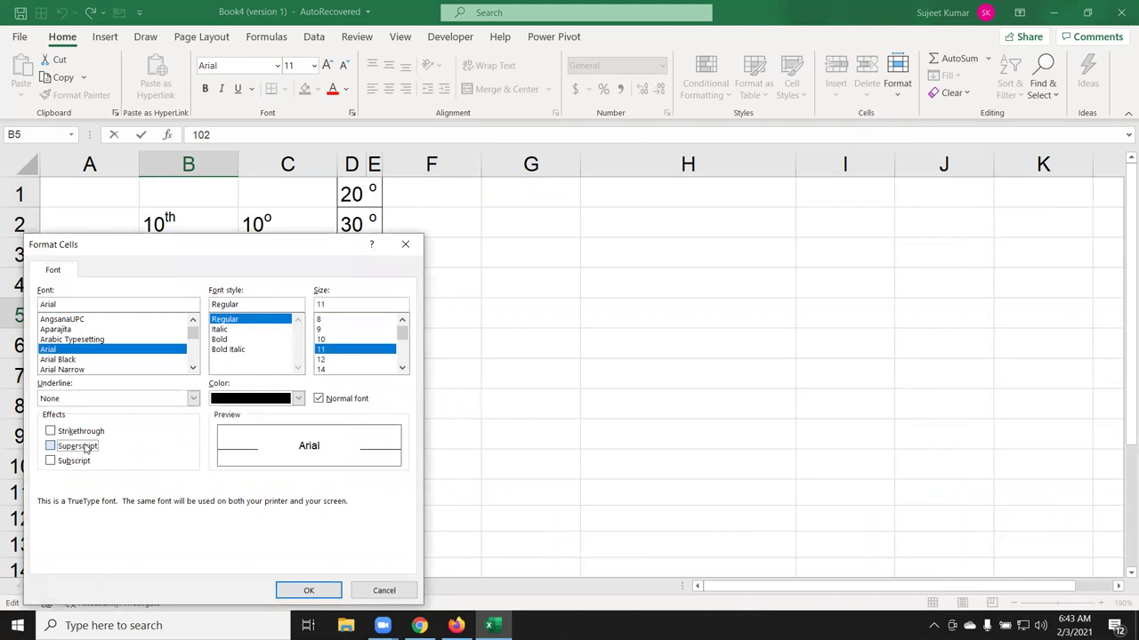
{"action": "left_click", "coordinate": [320, 592]}
{"action": "left_click", "coordinate": [205, 321]}
{"action": "key", "text": "Return"}
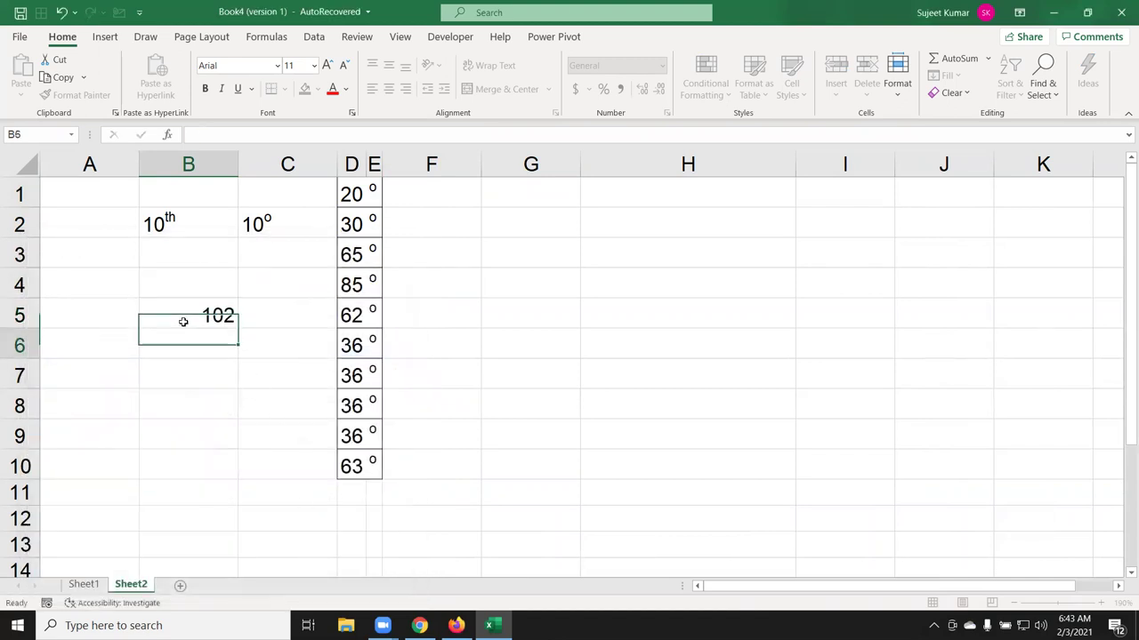
Step: Re-enter B5 as '102 so it is stored as text
{"action": "left_click", "coordinate": [182, 317]}
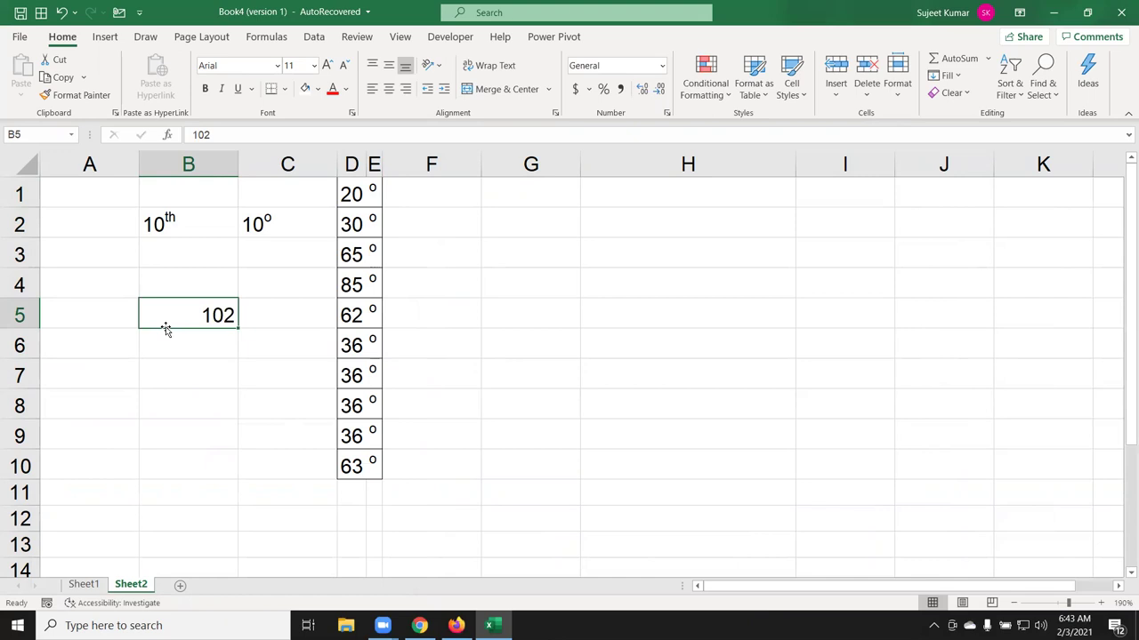
{"action": "type", "text": "'"}
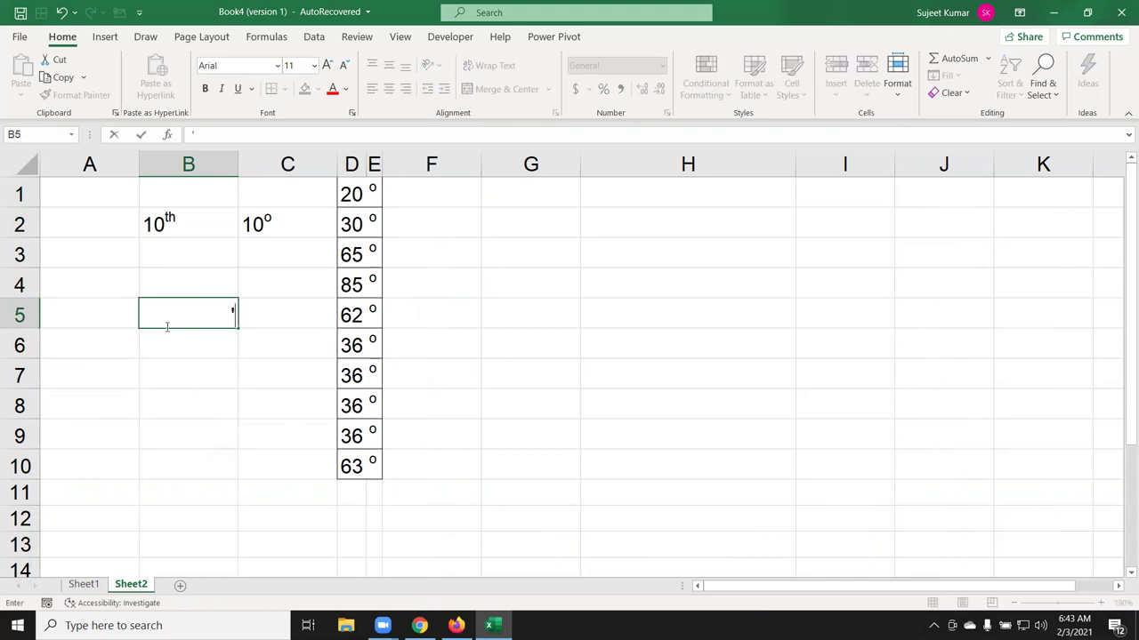
{"action": "type", "text": "102"}
{"action": "key", "text": "Return"}
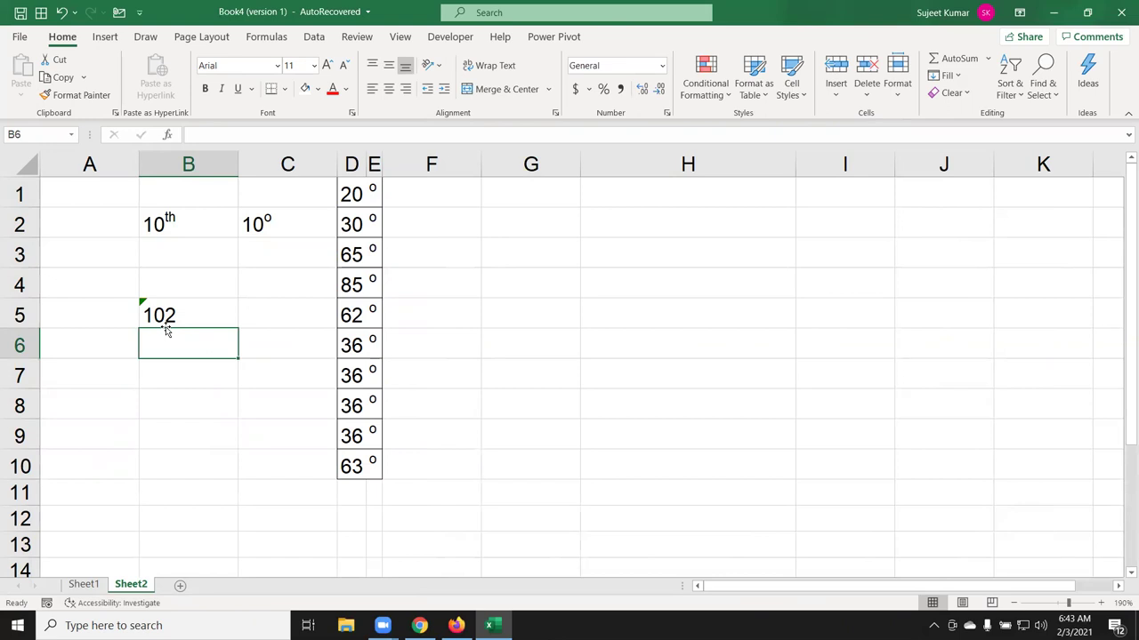
Step: Superscript the final 2 of '102' in B5 via Format Cells so it shows 10²
{"action": "left_click", "coordinate": [162, 308]}
{"action": "double_click", "coordinate": [166, 307]}
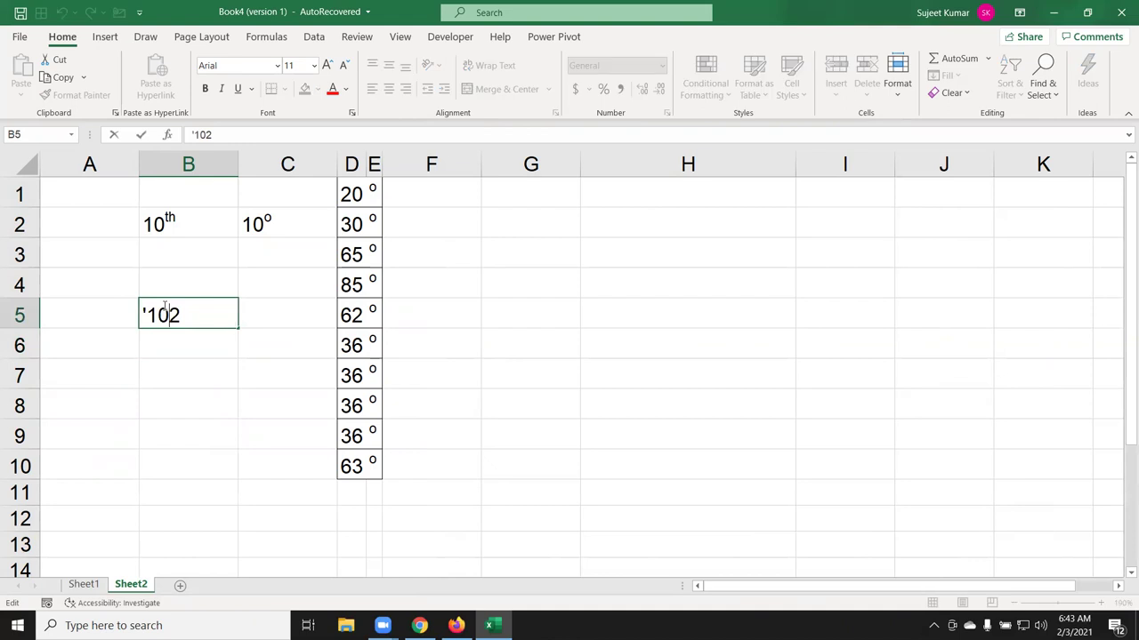
{"action": "left_click_drag", "start_coordinate": [169, 307], "coordinate": [182, 308]}
{"action": "right_click", "coordinate": [181, 308]}
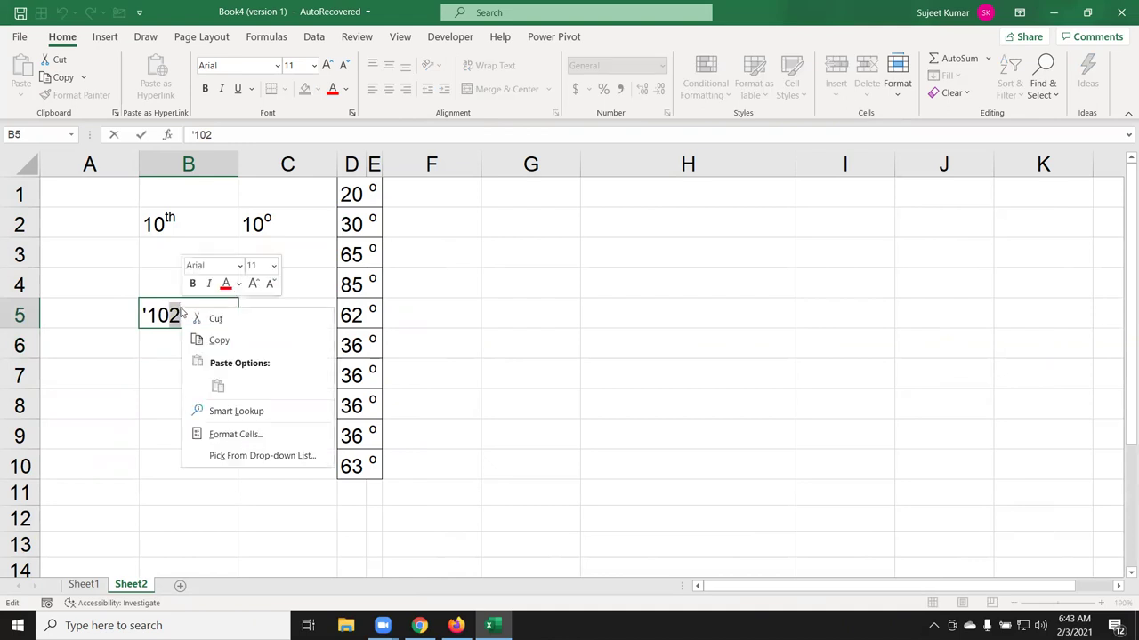
{"action": "left_click", "coordinate": [219, 434]}
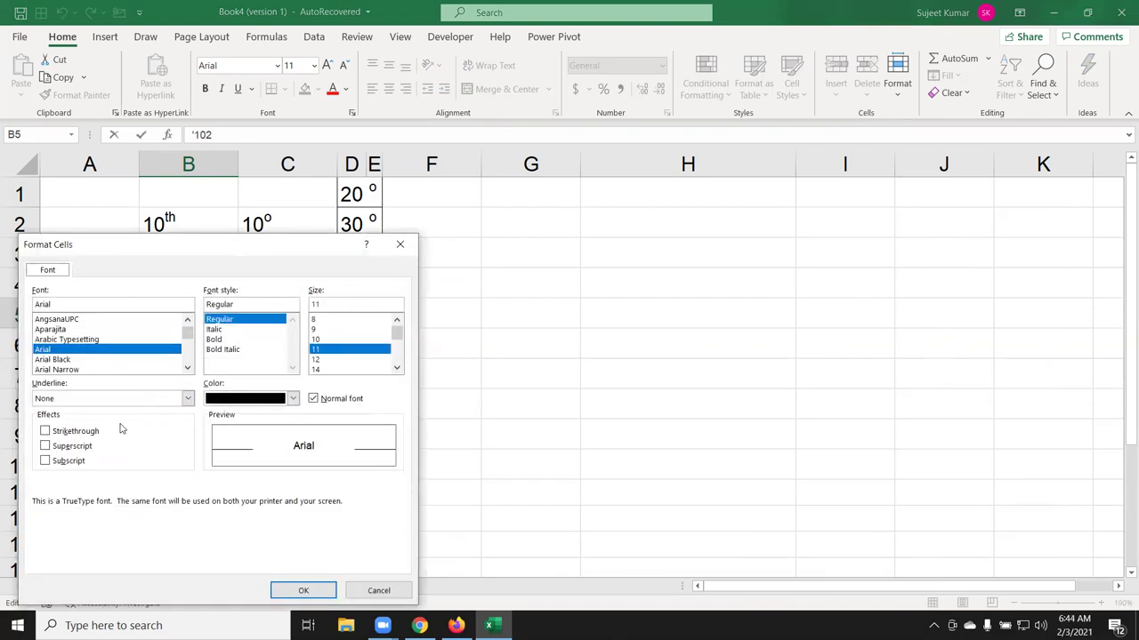
{"action": "left_click", "coordinate": [71, 446]}
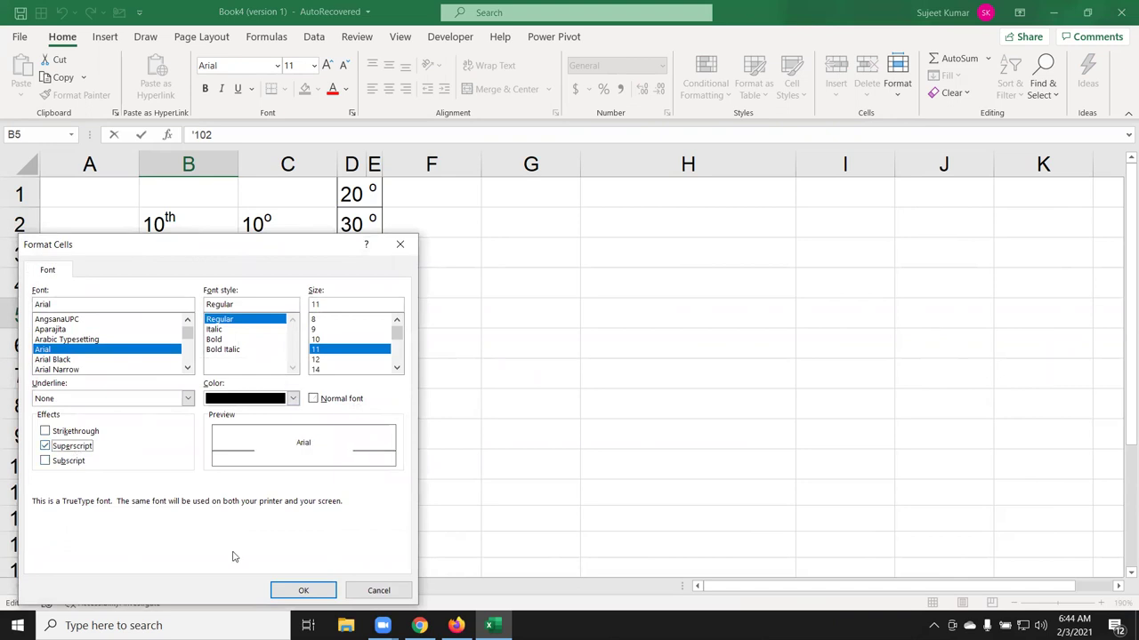
{"action": "left_click", "coordinate": [303, 590]}
{"action": "left_click", "coordinate": [165, 405]}
{"action": "left_click", "coordinate": [162, 451]}
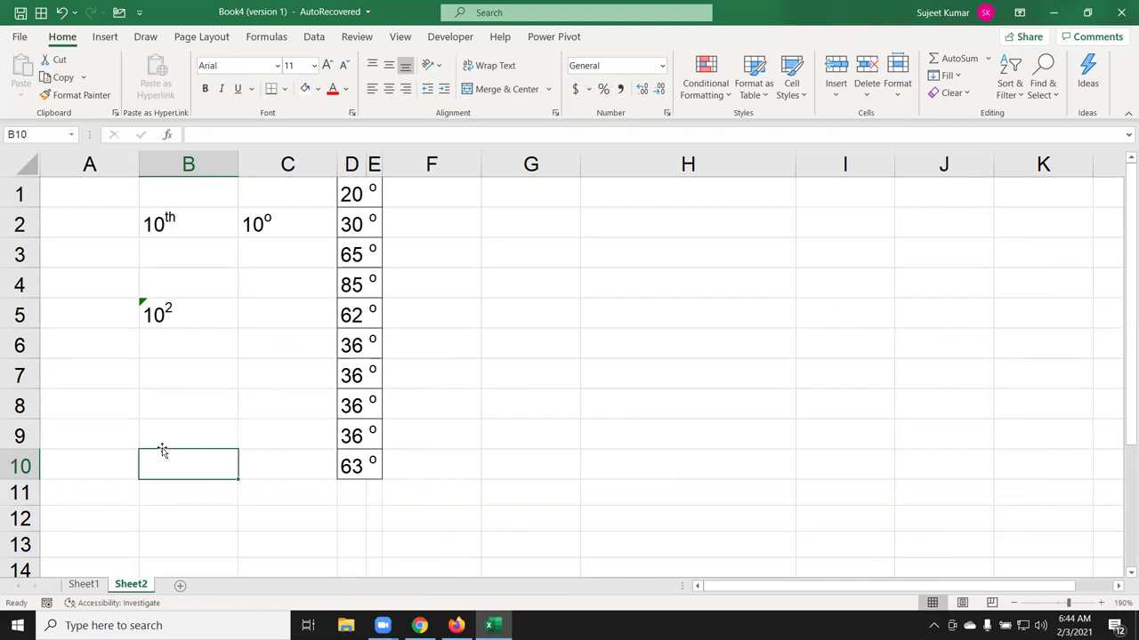
Step: Enter H2O in cell B7 and format its 2 as subscript, making H₂O
{"action": "left_click", "coordinate": [162, 380]}
{"action": "type", "text": "h2o"}
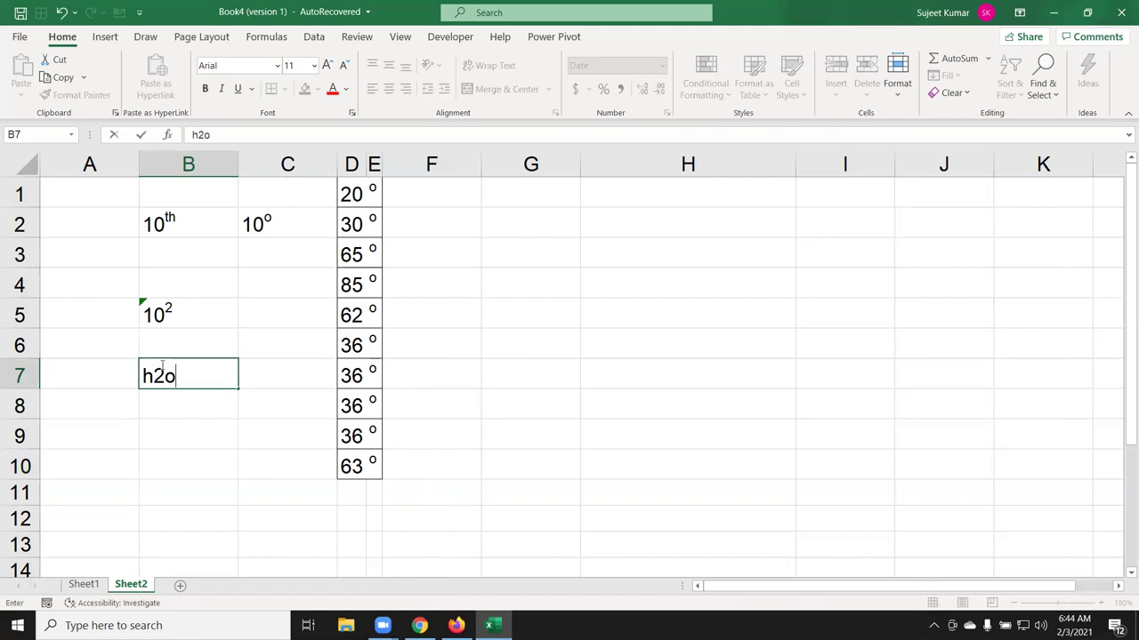
{"action": "left_click_drag", "start_coordinate": [165, 370], "coordinate": [154, 372]}
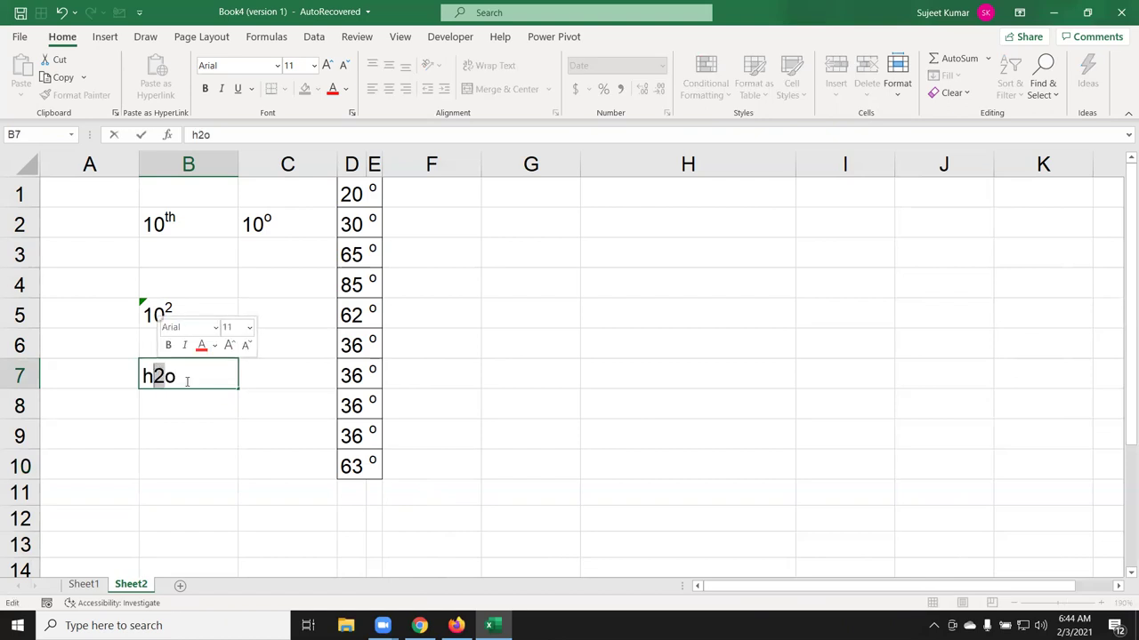
{"action": "key", "text": "Escape"}
{"action": "type", "text": "H2O"}
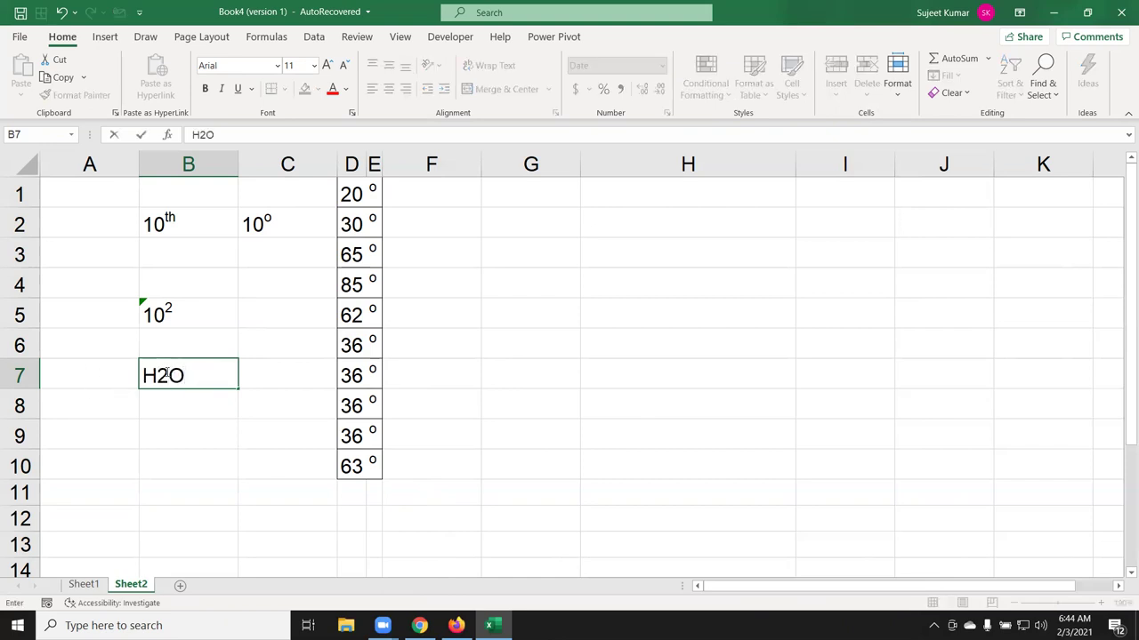
{"action": "left_click_drag", "start_coordinate": [155, 374], "coordinate": [168, 375]}
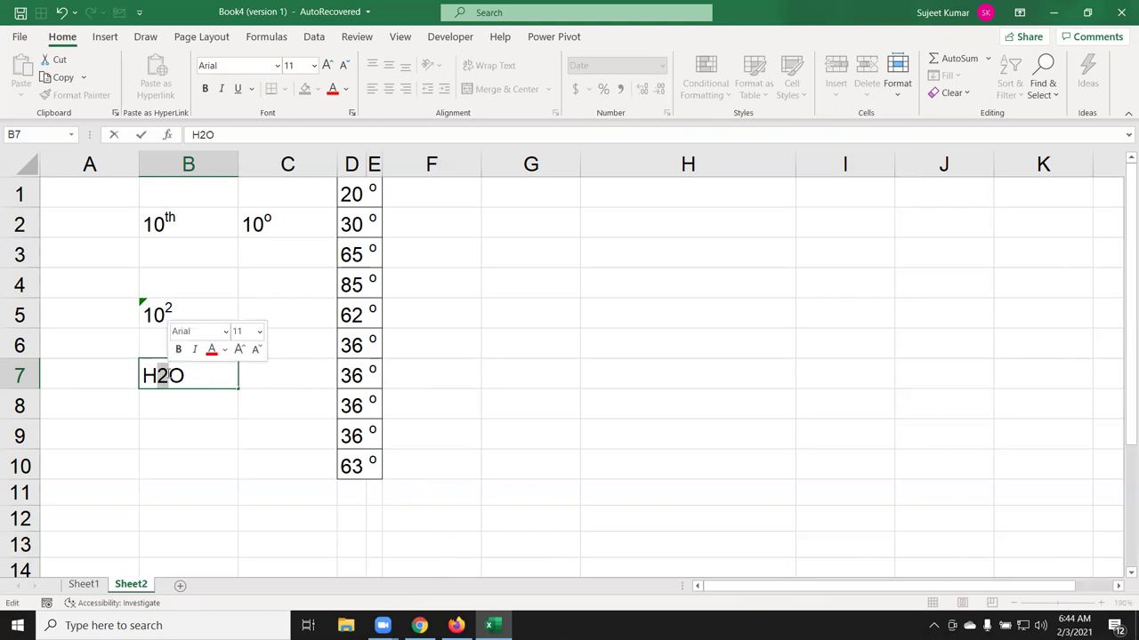
{"action": "right_click", "coordinate": [166, 375]}
{"action": "left_click", "coordinate": [213, 500]}
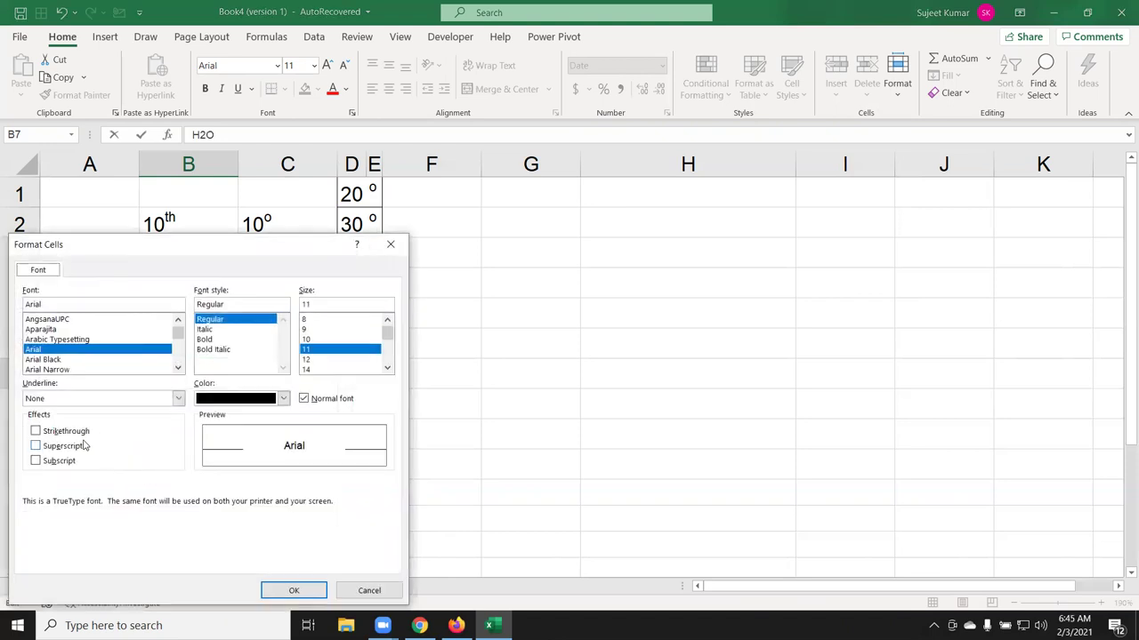
{"action": "left_click", "coordinate": [64, 462]}
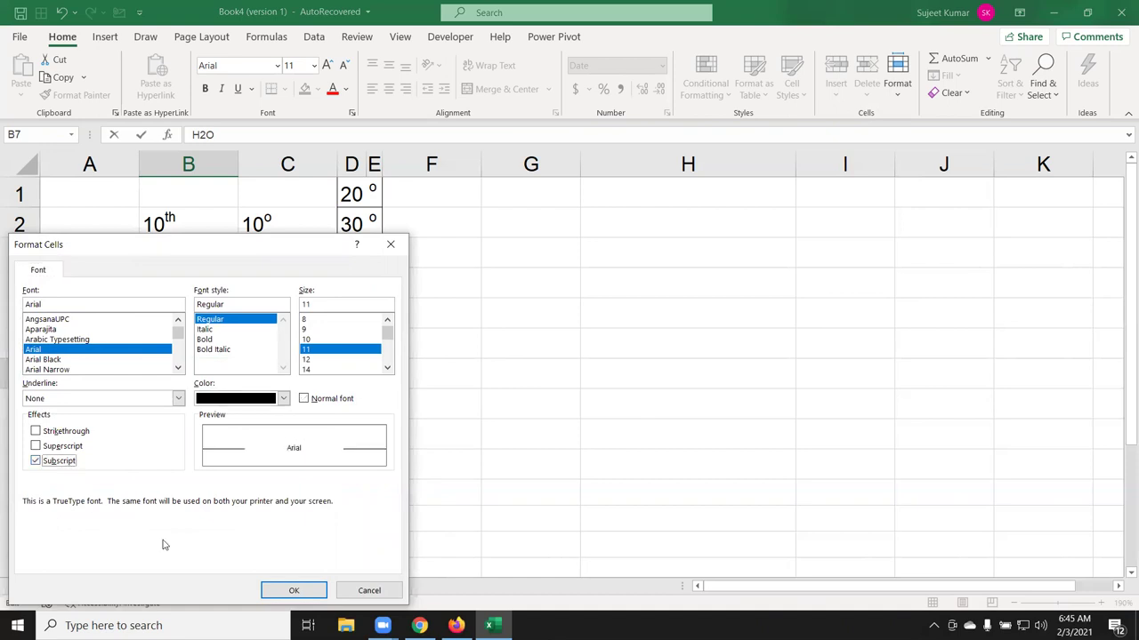
{"action": "left_click", "coordinate": [293, 591]}
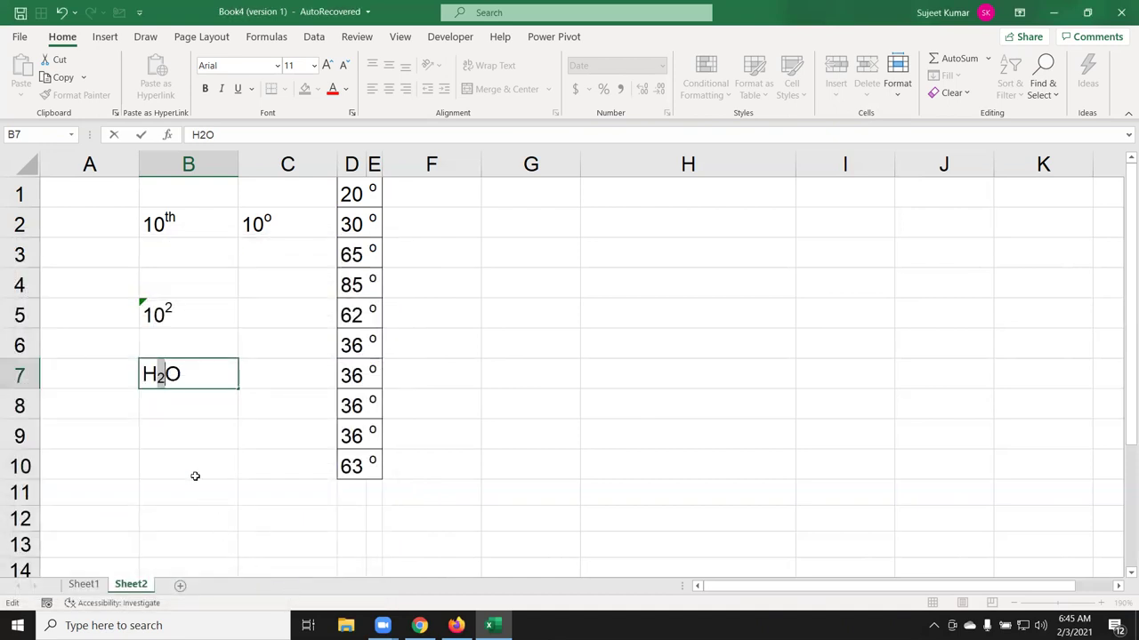
{"action": "left_click", "coordinate": [196, 478]}
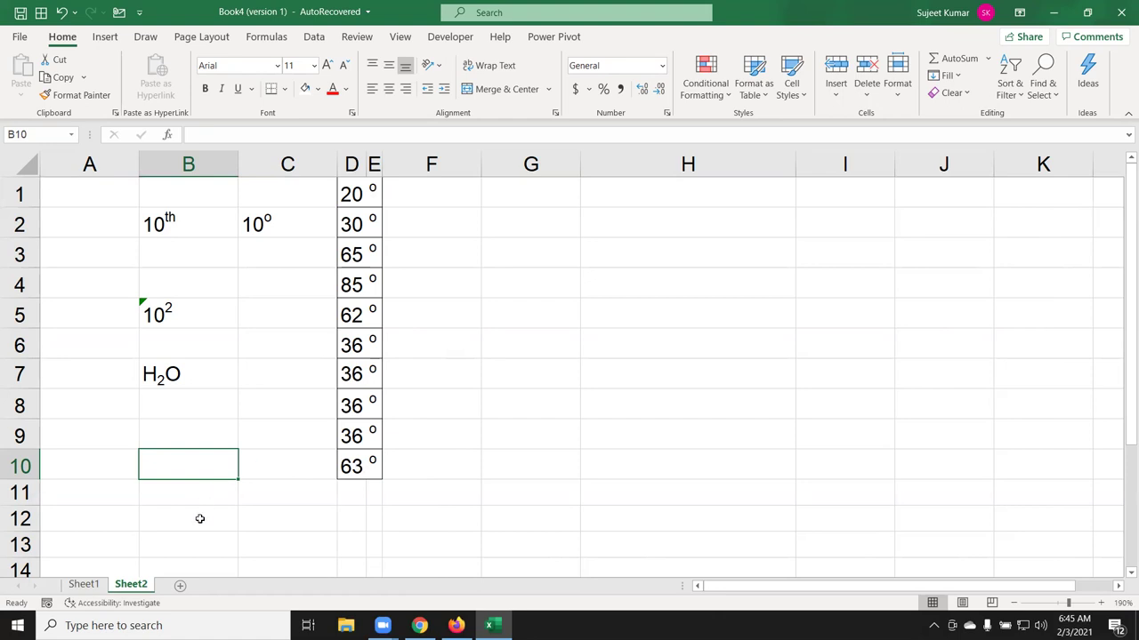
Step: Add a new Sheet3, then switch to the Gmail inbox in Chrome
{"action": "left_click", "coordinate": [180, 585]}
{"action": "left_click_drag", "start_coordinate": [221, 195], "coordinate": [625, 315]}
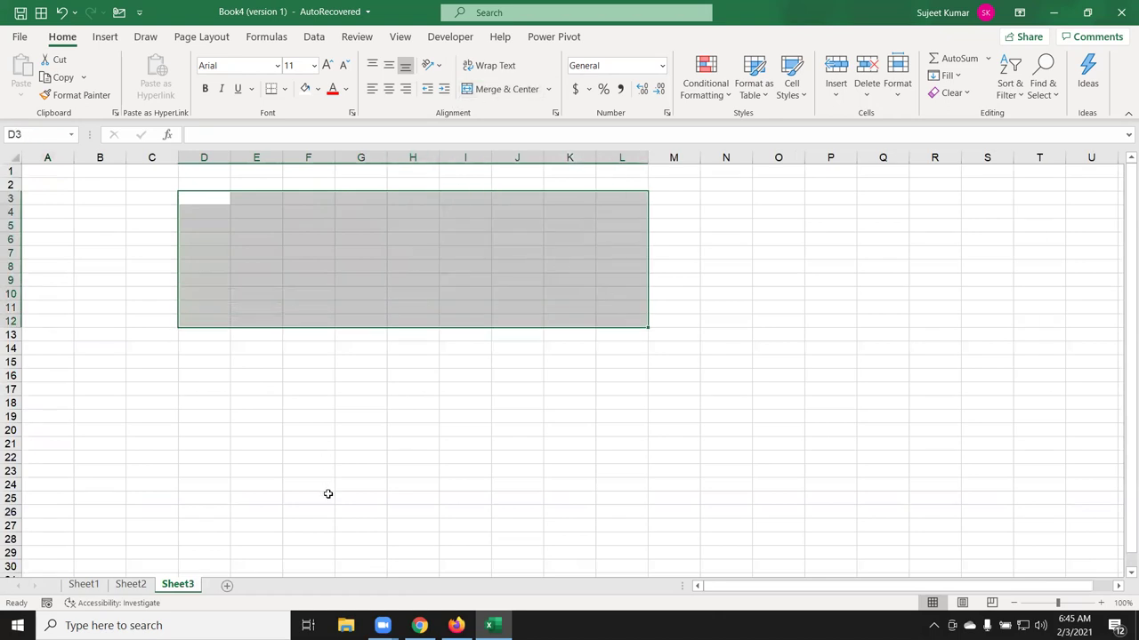
{"action": "left_click", "coordinate": [419, 625]}
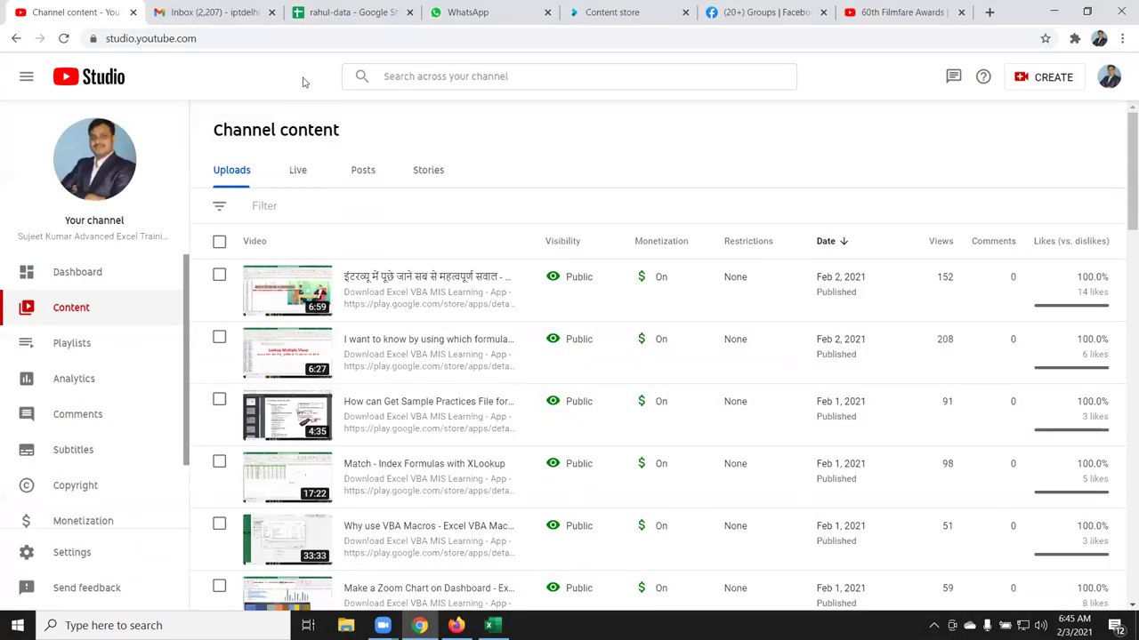
{"action": "left_click", "coordinate": [218, 12]}
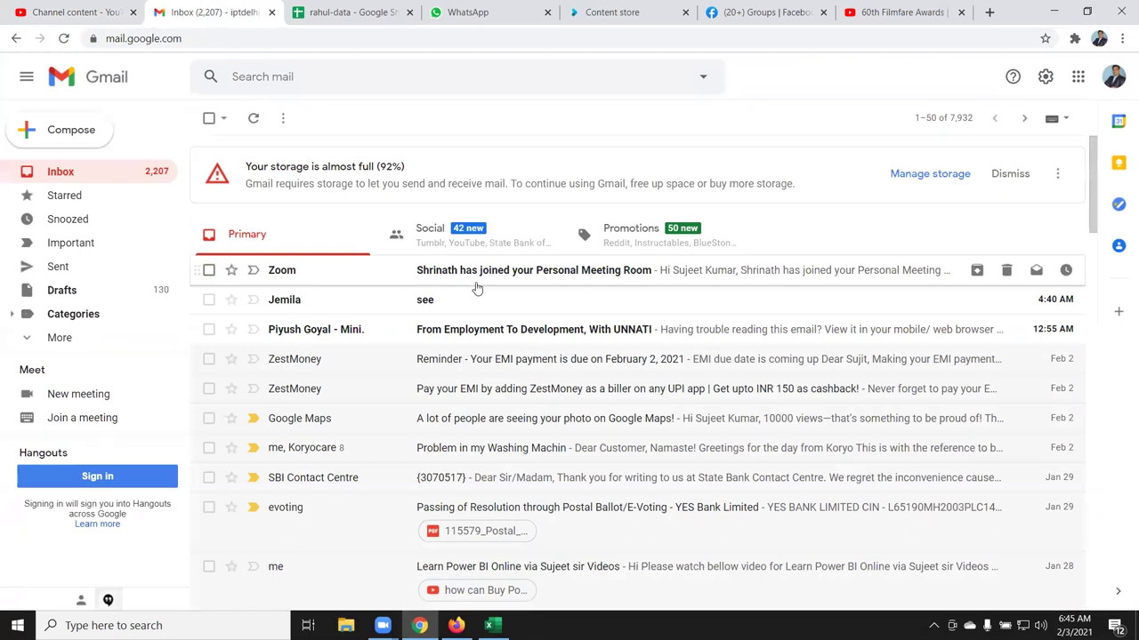
Step: Look through the 'see' and 'From Employment To Development' emails, returning to the inbox
{"action": "left_click", "coordinate": [476, 307]}
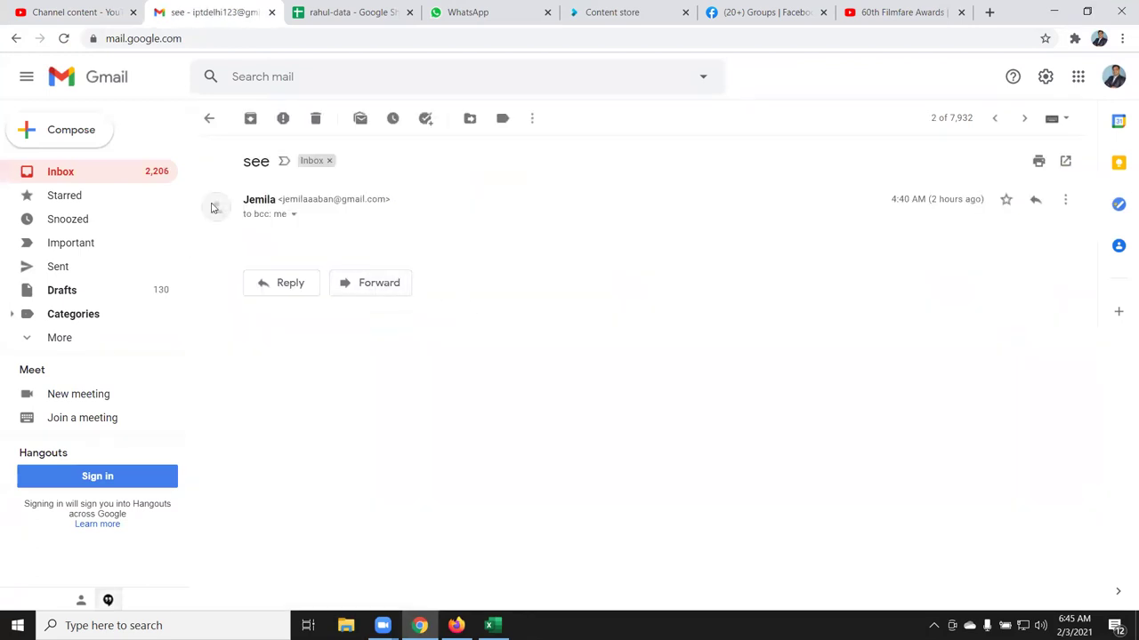
{"action": "left_click", "coordinate": [93, 172]}
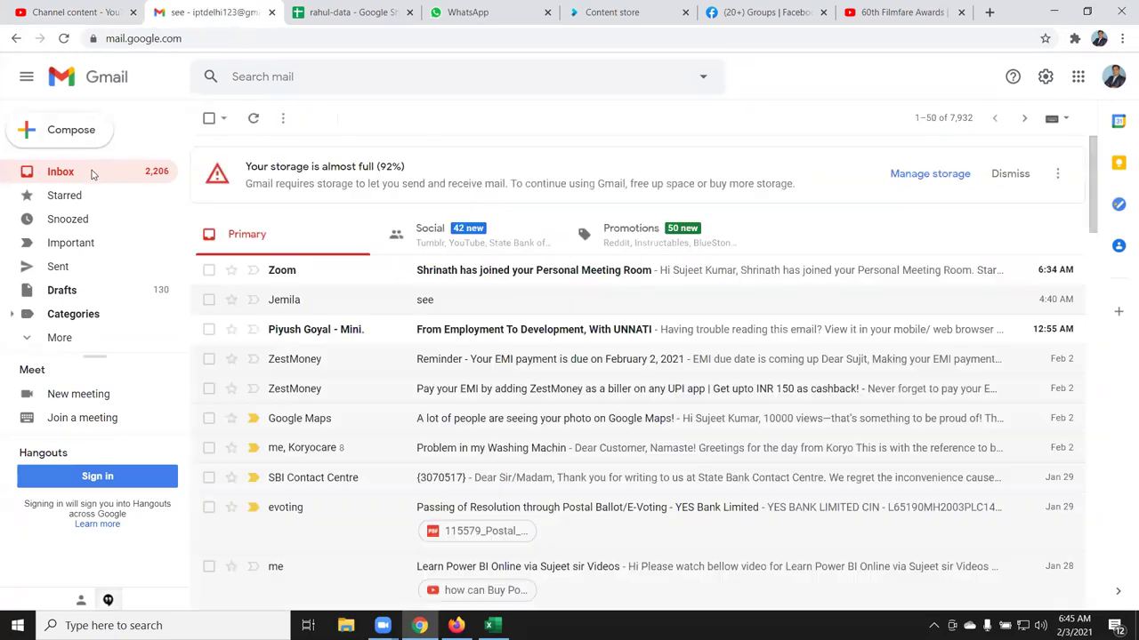
{"action": "left_click", "coordinate": [398, 330]}
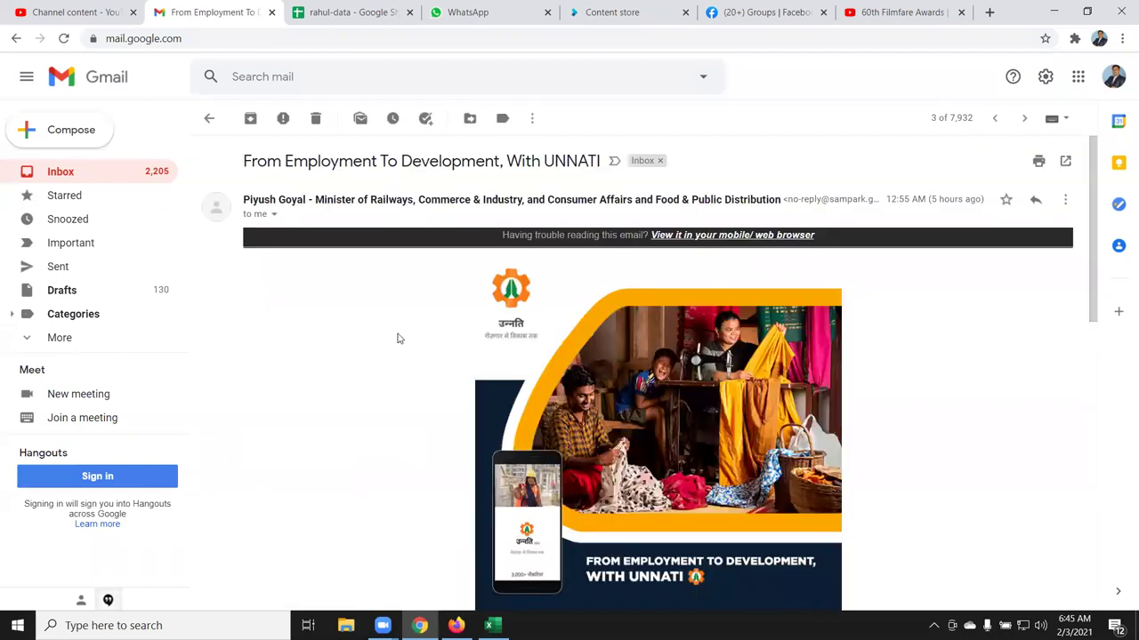
{"action": "scroll", "coordinate": [397, 335], "scroll_direction": "down", "scroll_amount": 4}
{"action": "scroll", "coordinate": [397, 336], "scroll_direction": "down", "scroll_amount": 4}
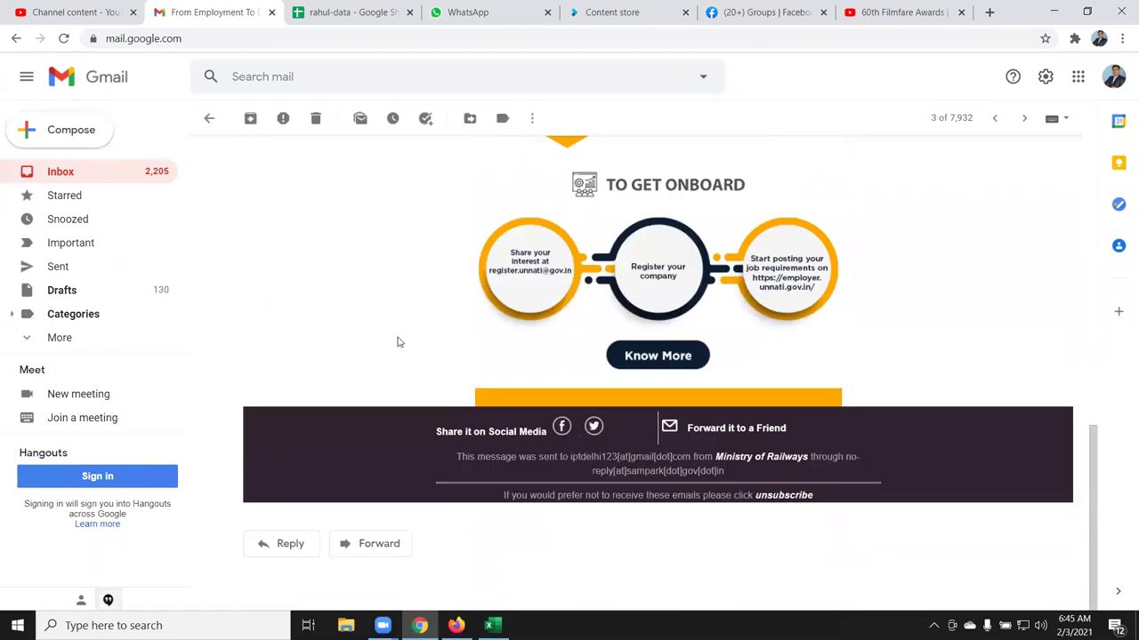
{"action": "left_click", "coordinate": [95, 171]}
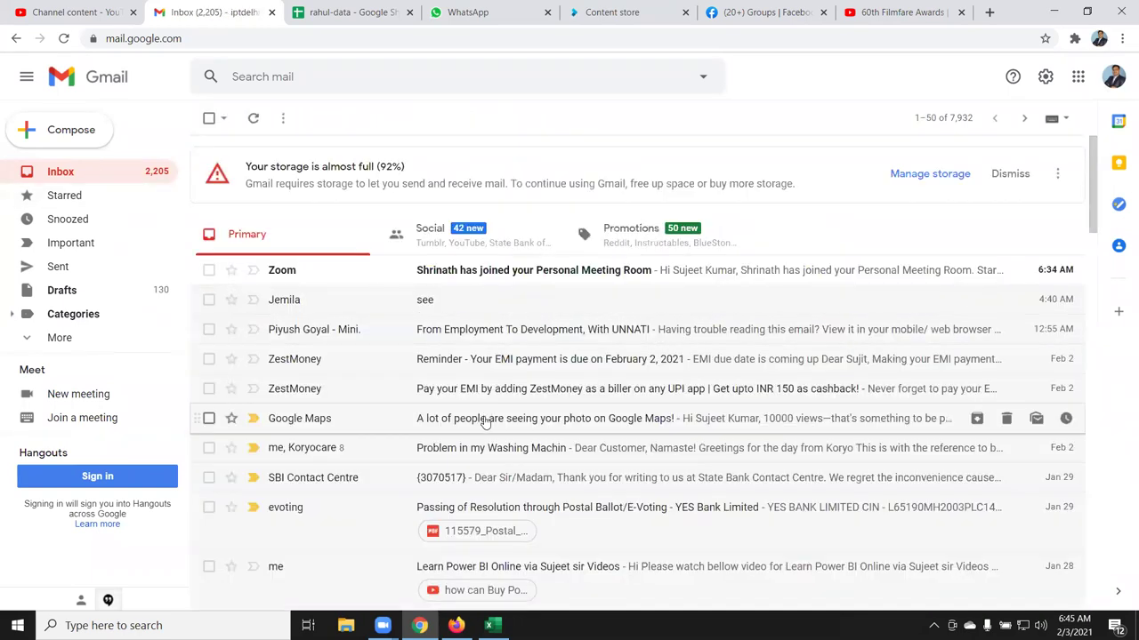
Step: In the Google Maps photo-views email, copy the closing 'You received this email…' paragraph
{"action": "left_click", "coordinate": [485, 418]}
{"action": "scroll", "coordinate": [484, 421], "scroll_direction": "down", "scroll_amount": 5}
{"action": "scroll", "coordinate": [484, 422], "scroll_direction": "down", "scroll_amount": 5}
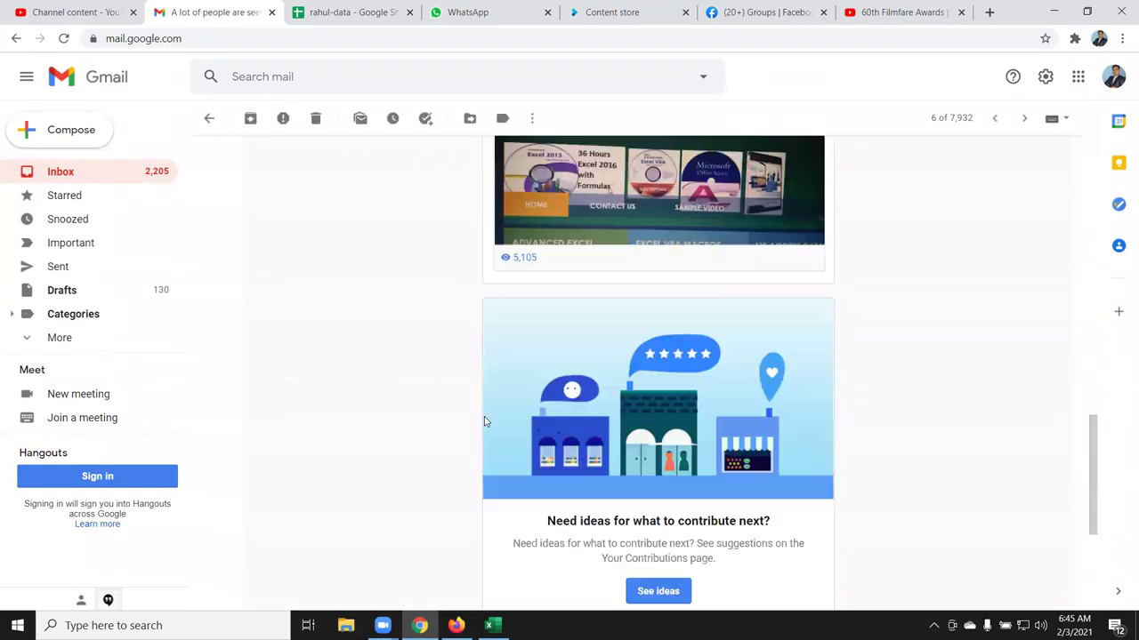
{"action": "scroll", "coordinate": [485, 422], "scroll_direction": "down", "scroll_amount": 4}
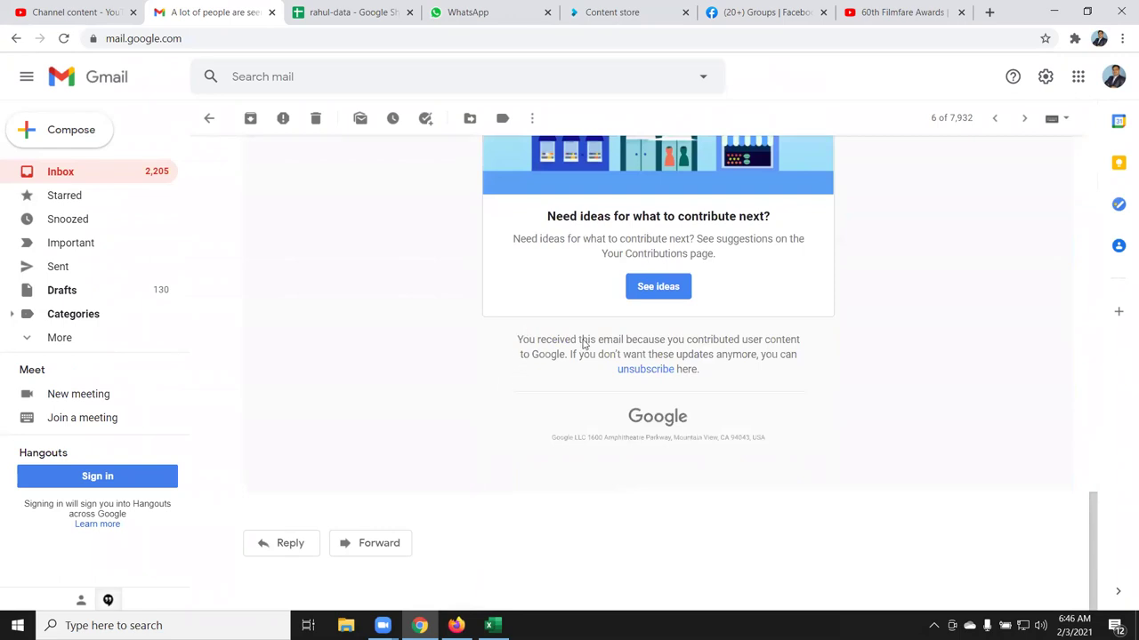
{"action": "left_click_drag", "start_coordinate": [517, 340], "coordinate": [710, 373]}
{"action": "key", "text": "ctrl+c"}
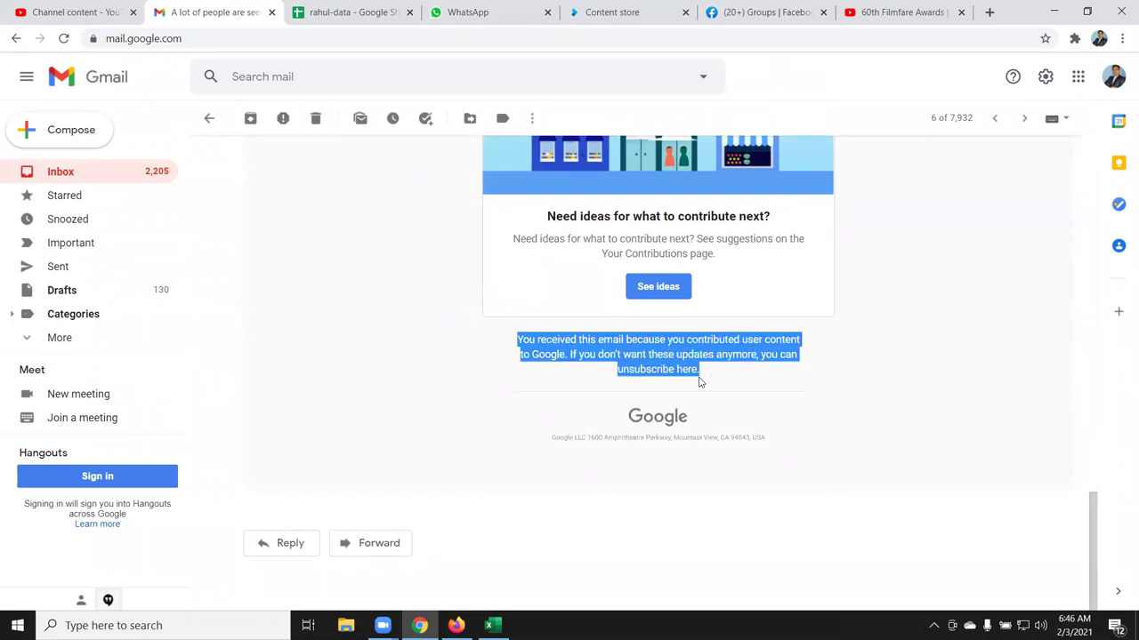
{"action": "key", "text": "alt+Tab"}
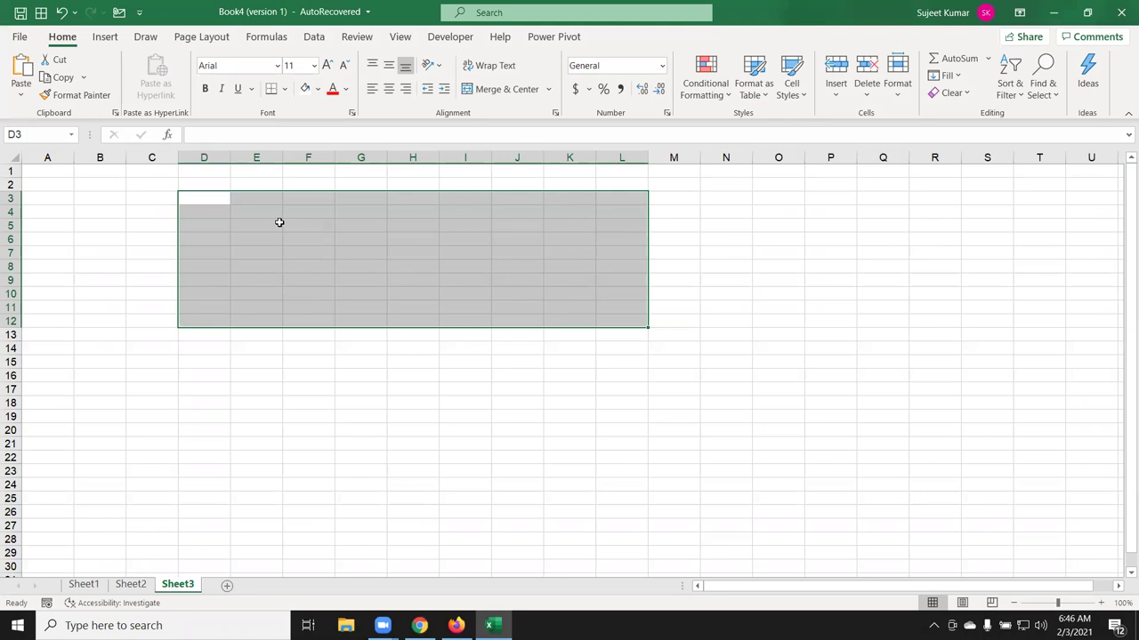
Step: Merge & Center D3:L10 and paste the Gmail paragraph there with Keep Text Only
{"action": "left_click", "coordinate": [279, 222]}
{"action": "left_click", "coordinate": [216, 198]}
{"action": "key", "text": "ctrl+v"}
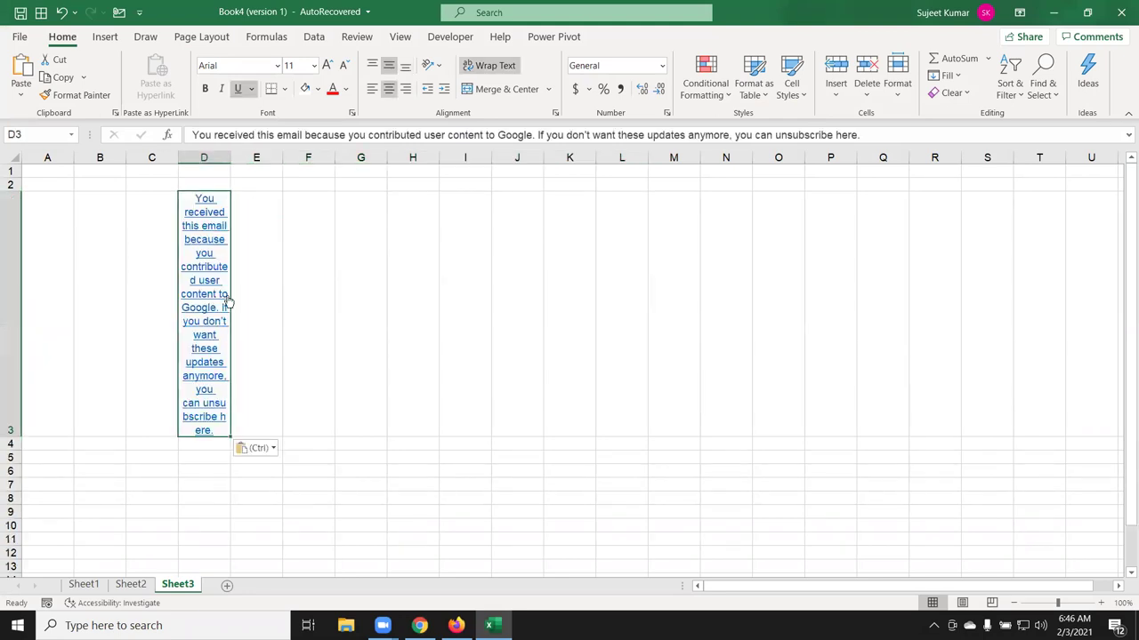
{"action": "key", "text": "ctrl+z"}
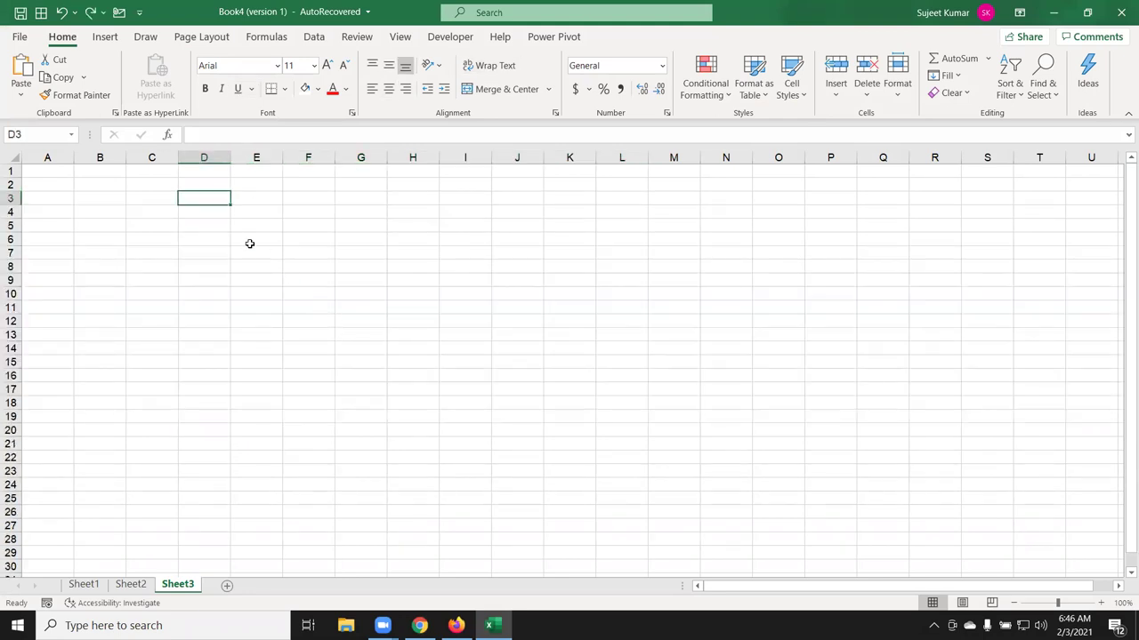
{"action": "left_click_drag", "start_coordinate": [225, 203], "coordinate": [617, 294]}
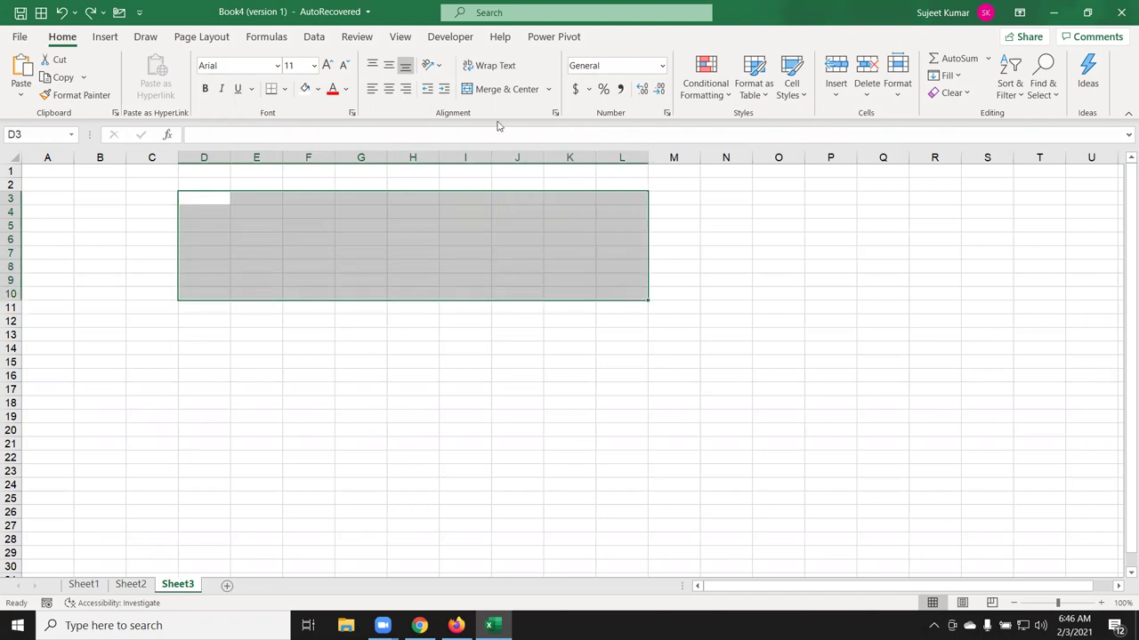
{"action": "left_click", "coordinate": [502, 89]}
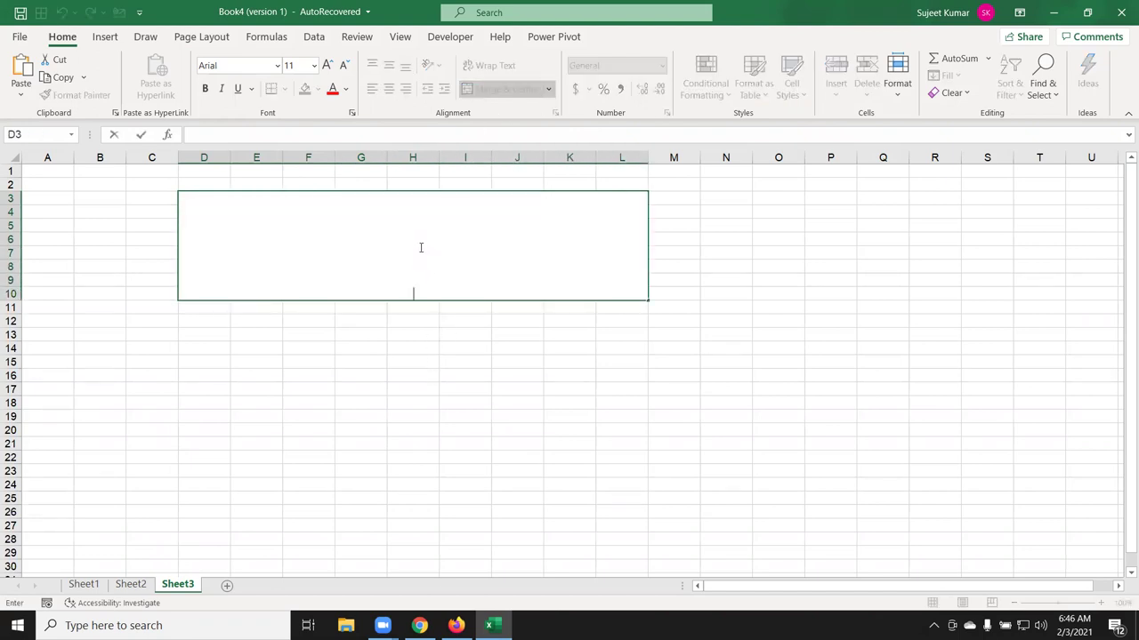
{"action": "right_click", "coordinate": [411, 275]}
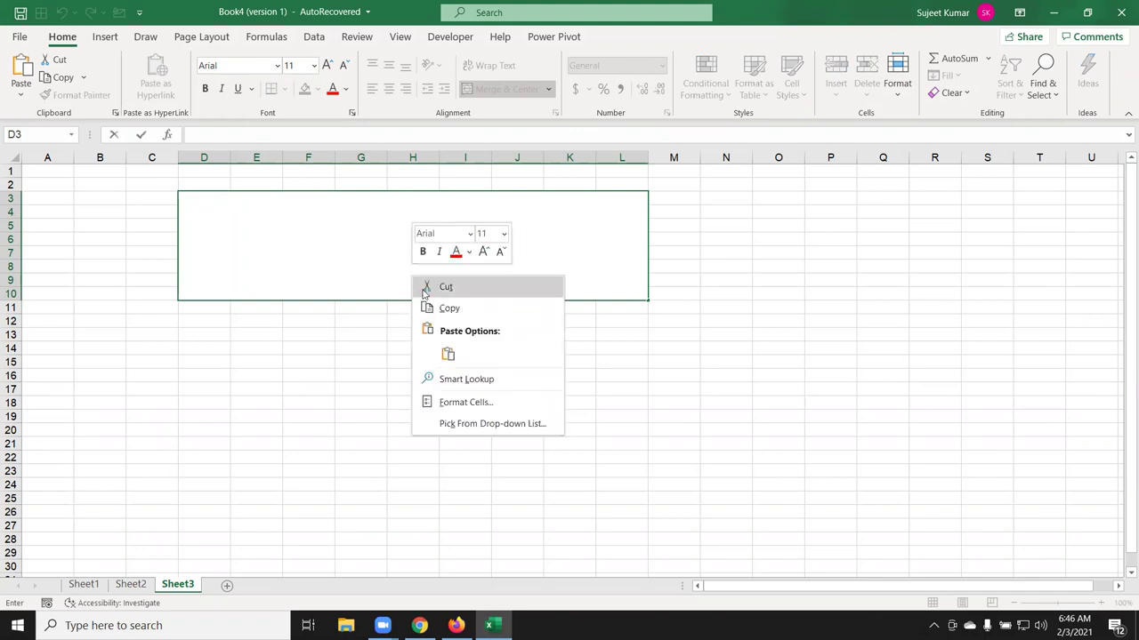
{"action": "left_click", "coordinate": [448, 356]}
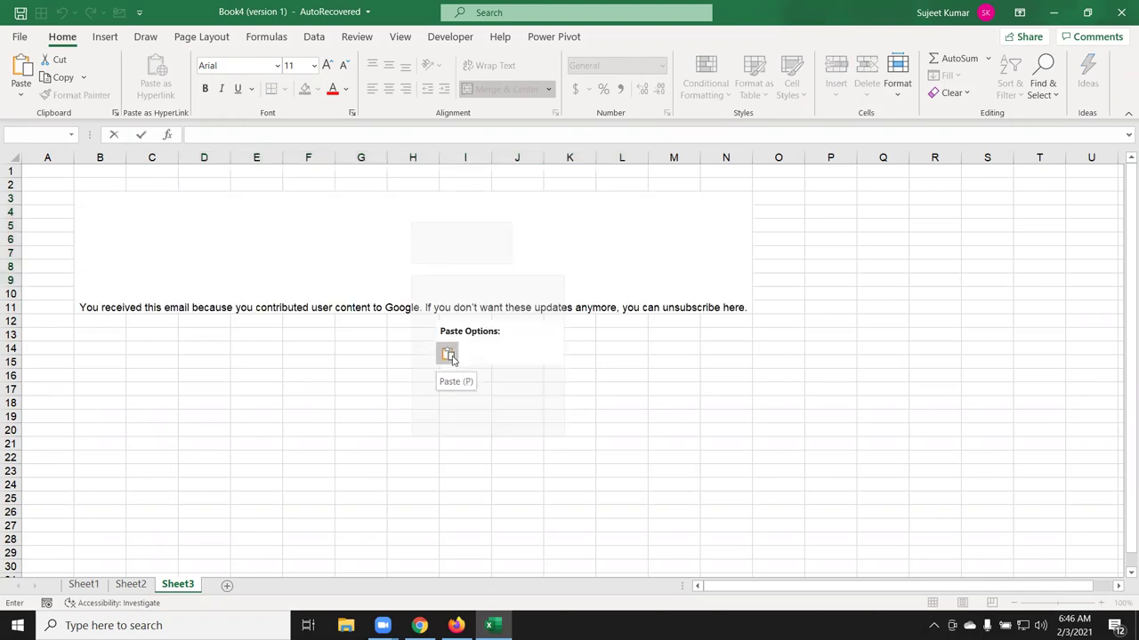
{"action": "left_click", "coordinate": [444, 373]}
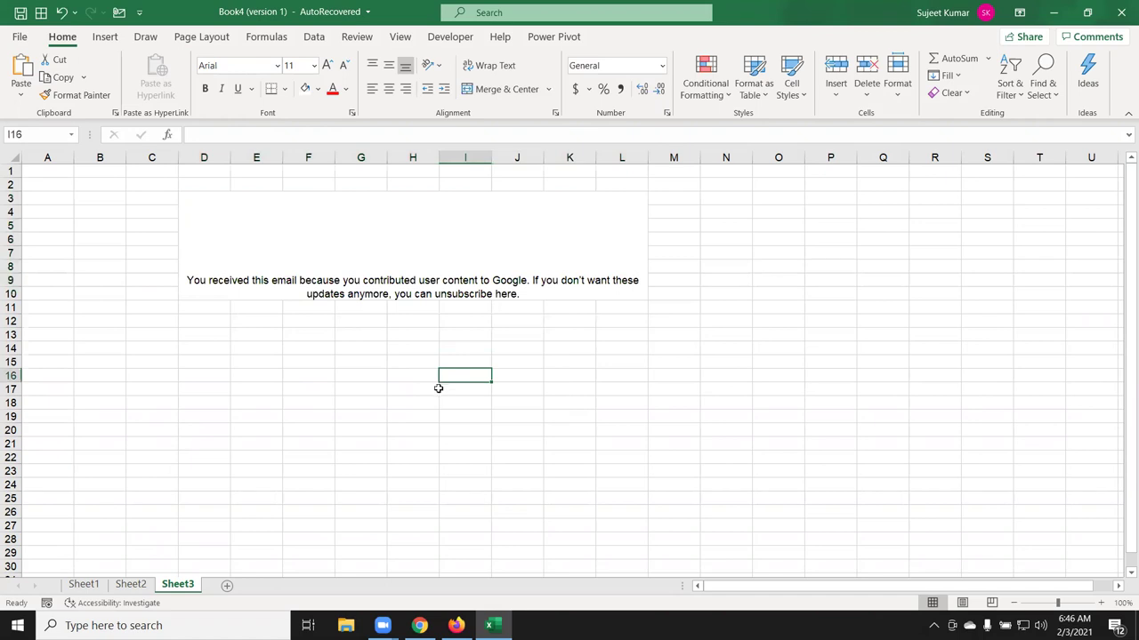
Step: Set the merged paragraph to Wrap Text and Middle Align, and increase its font to 14
{"action": "left_click", "coordinate": [420, 292]}
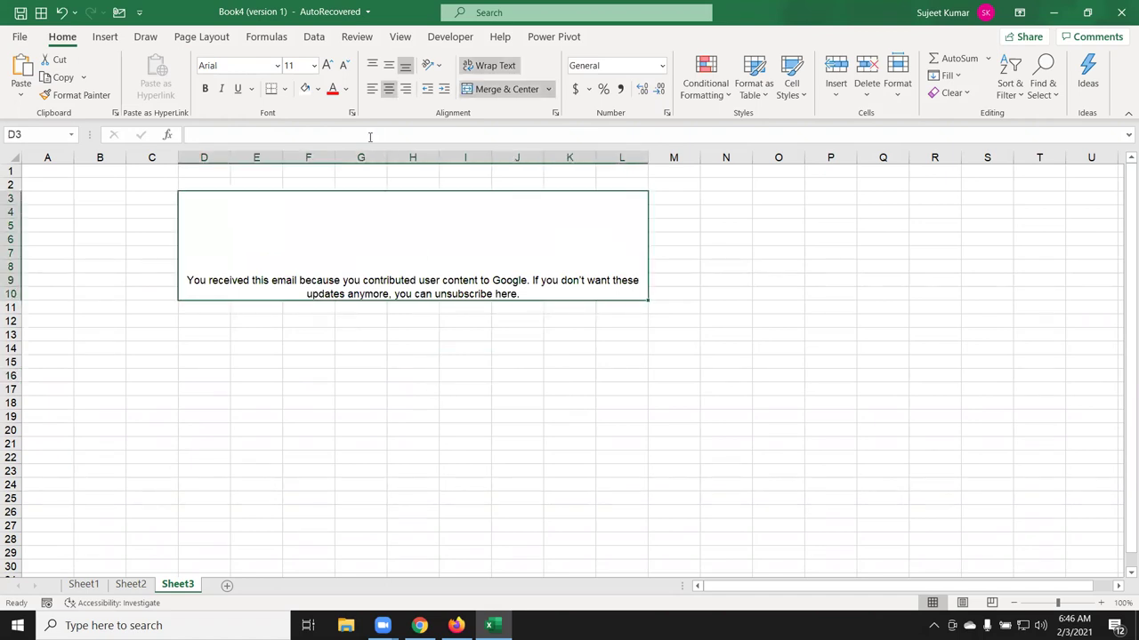
{"action": "left_click", "coordinate": [473, 71]}
{"action": "left_click", "coordinate": [443, 367]}
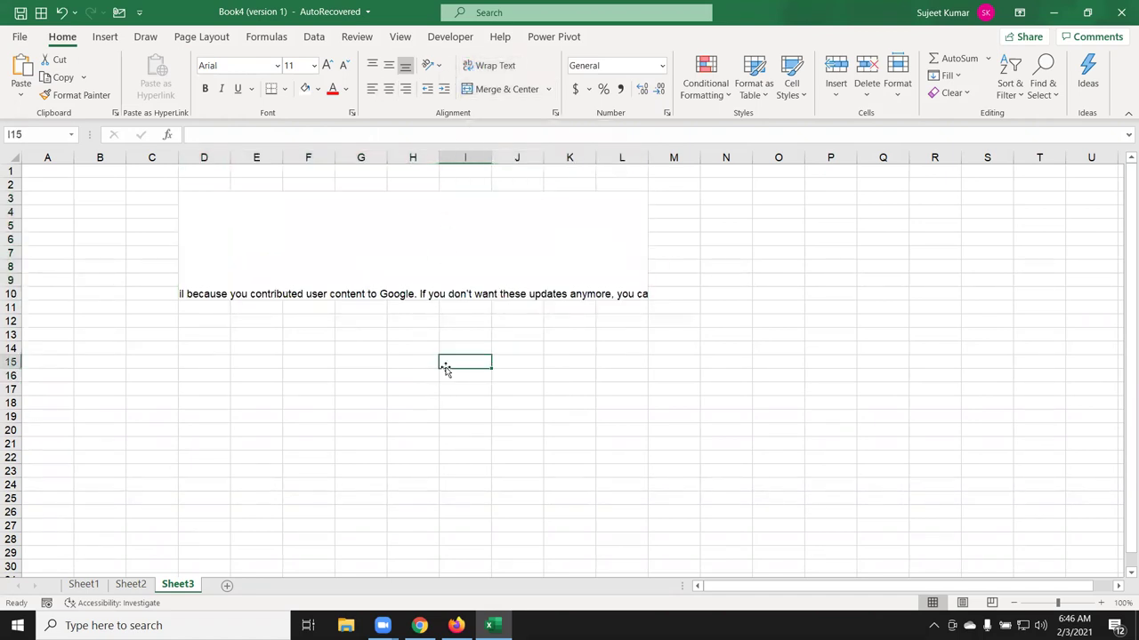
{"action": "left_click", "coordinate": [446, 272]}
{"action": "left_click", "coordinate": [489, 65]}
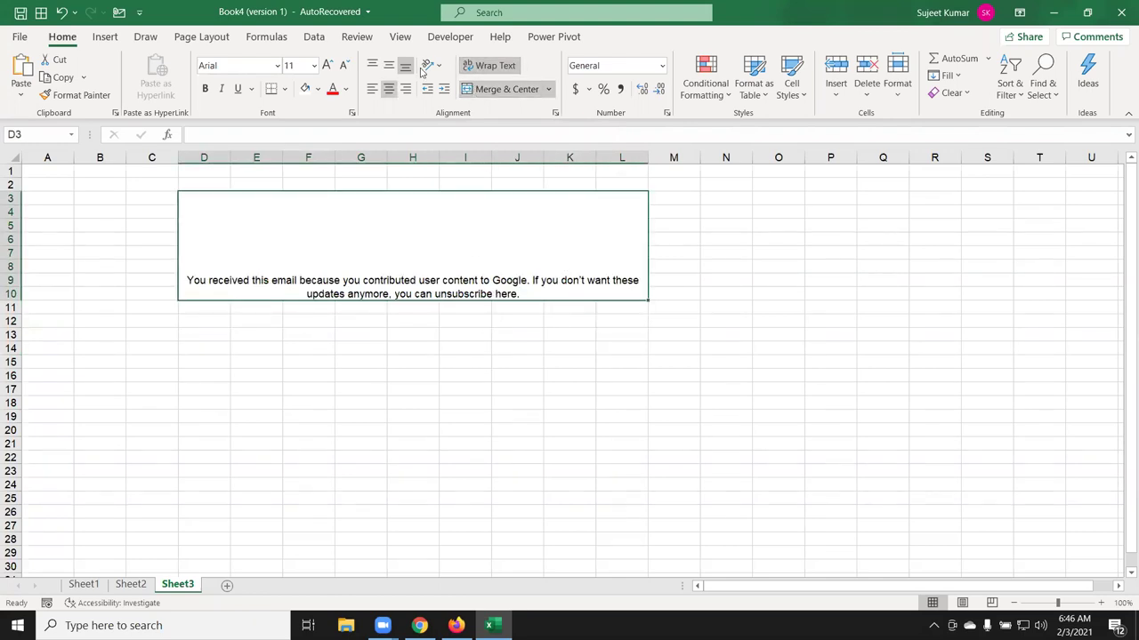
{"action": "left_click", "coordinate": [388, 66]}
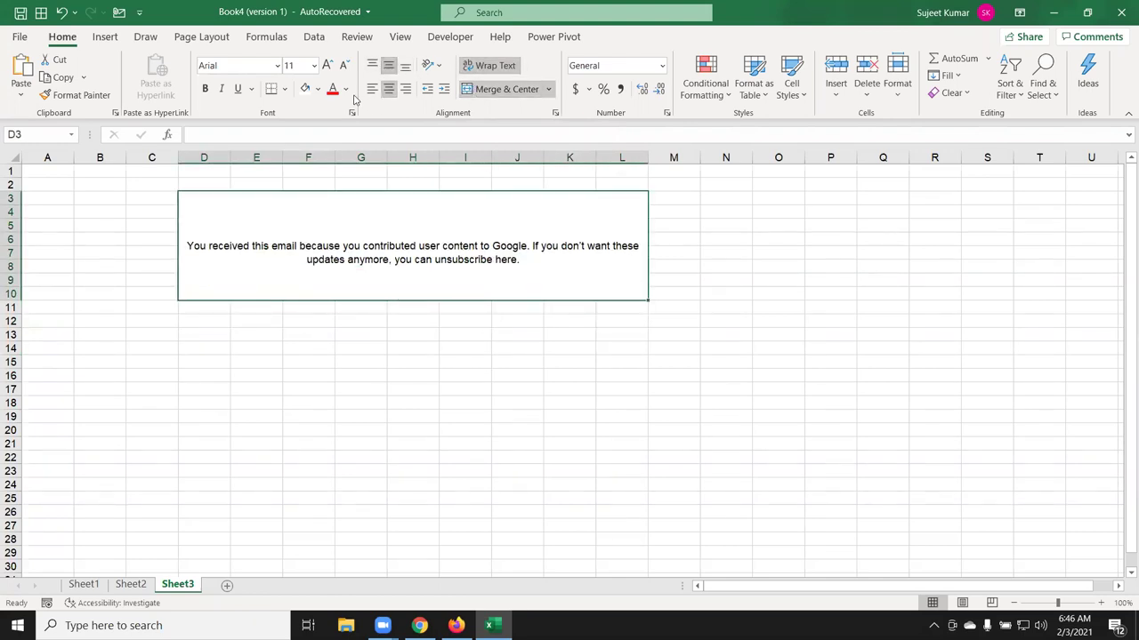
{"action": "left_click", "coordinate": [326, 66]}
{"action": "left_click", "coordinate": [326, 67]}
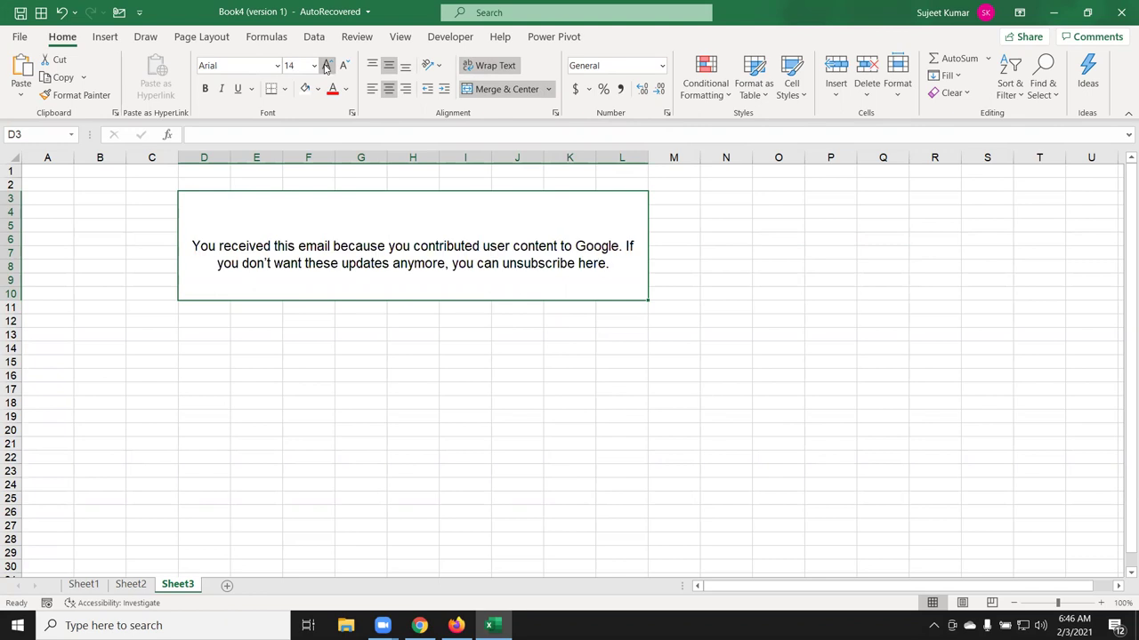
{"action": "left_click", "coordinate": [364, 364]}
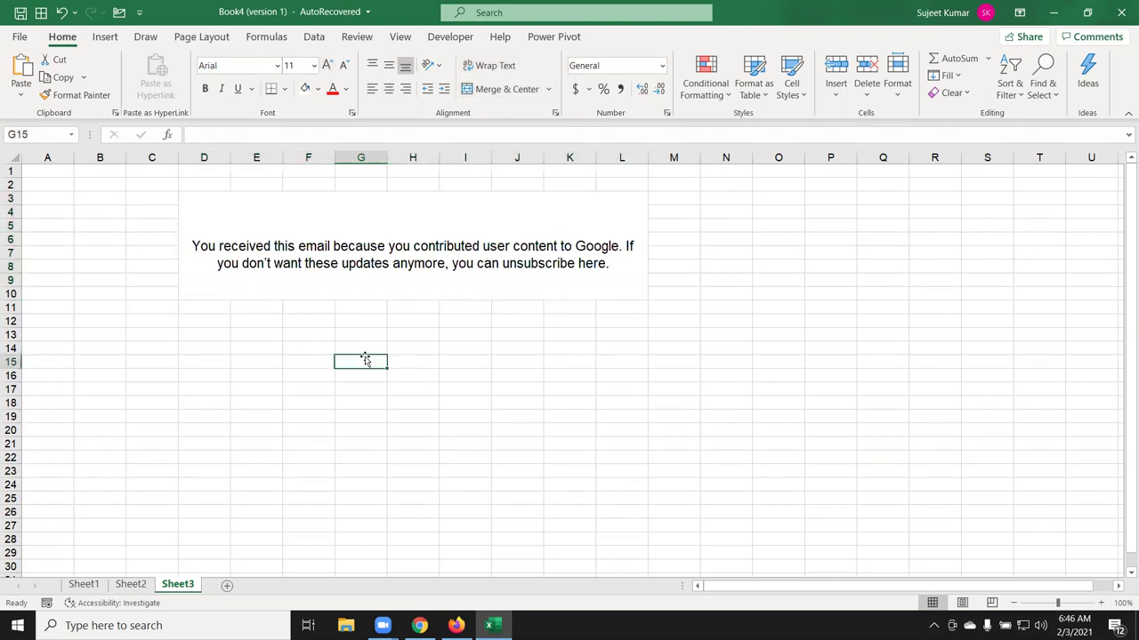
Step: Edit the merged cell and select the word 'anymore' in the paragraph
{"action": "left_click", "coordinate": [360, 282]}
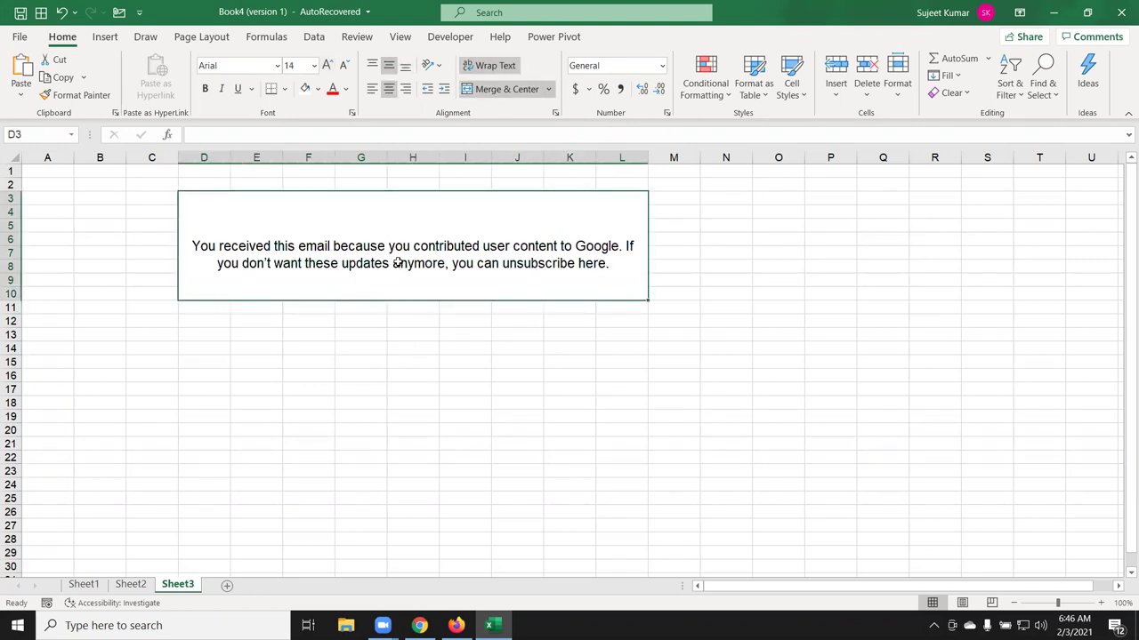
{"action": "double_click", "coordinate": [394, 265]}
{"action": "left_click_drag", "start_coordinate": [383, 269], "coordinate": [433, 272]}
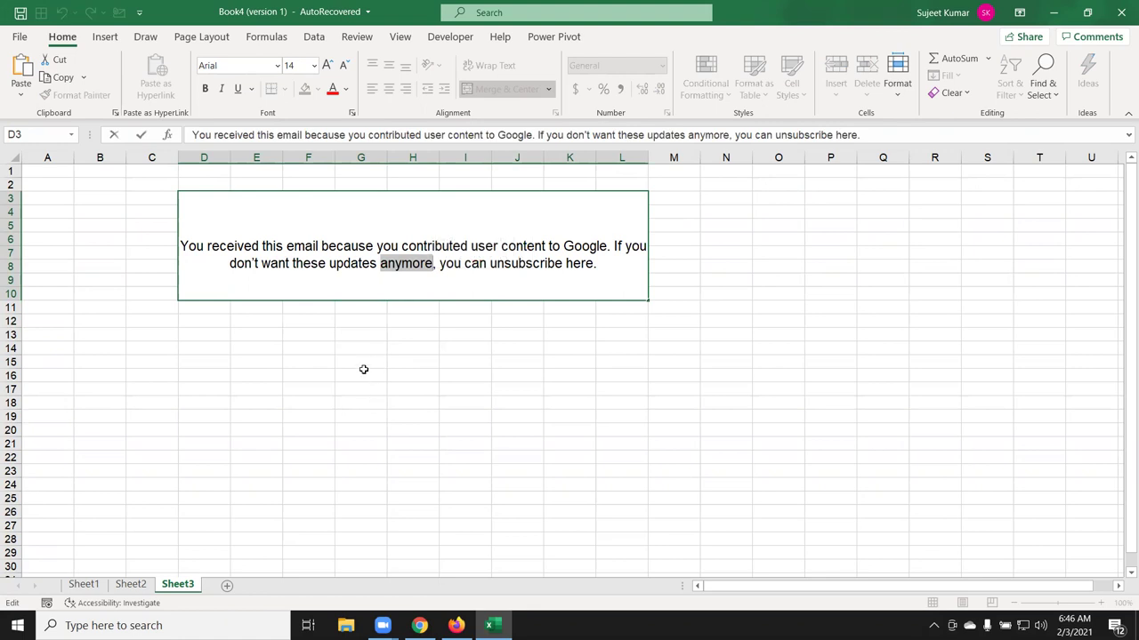
{"action": "left_click", "coordinate": [399, 330]}
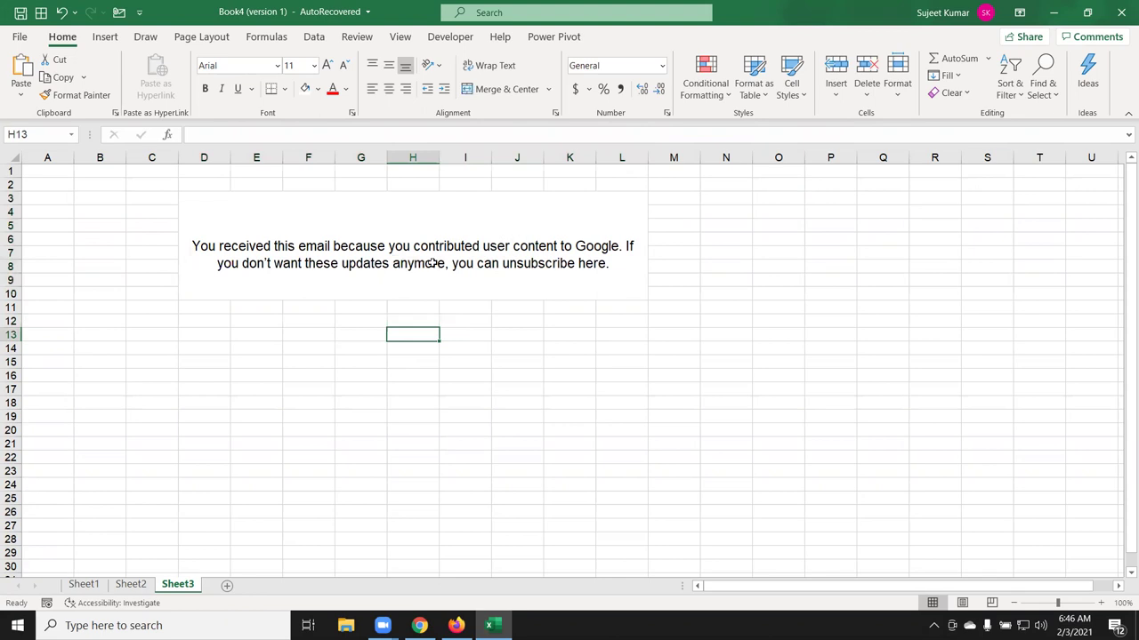
Step: Select 'anymore' in the paragraph and colour it red
{"action": "double_click", "coordinate": [433, 263]}
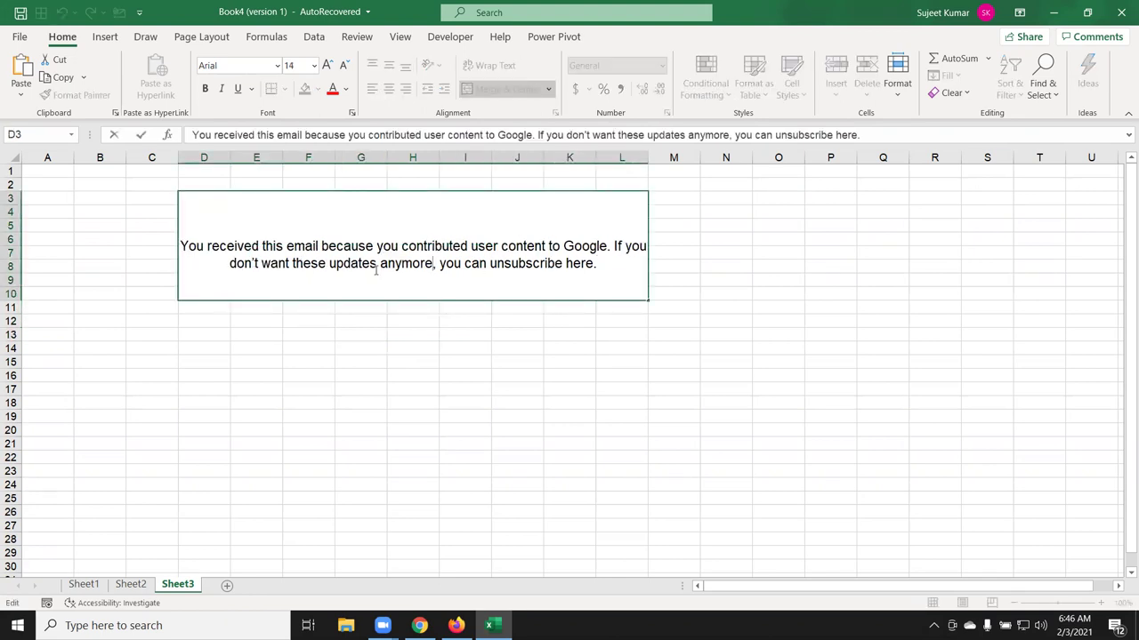
{"action": "left_click_drag", "start_coordinate": [382, 267], "coordinate": [433, 264]}
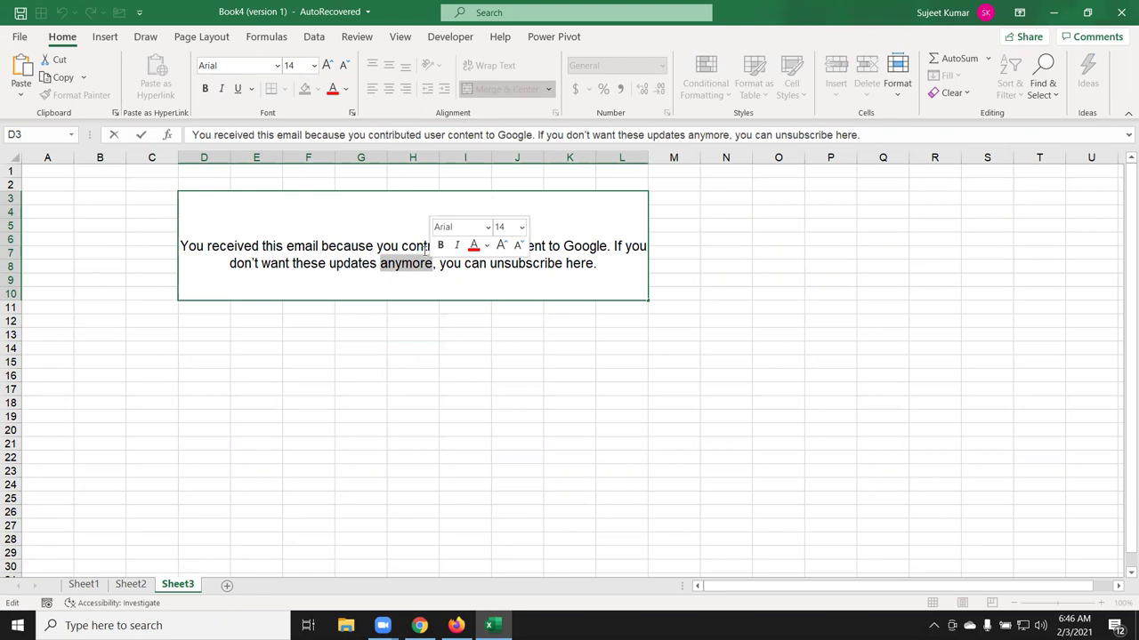
{"action": "left_click", "coordinate": [334, 89]}
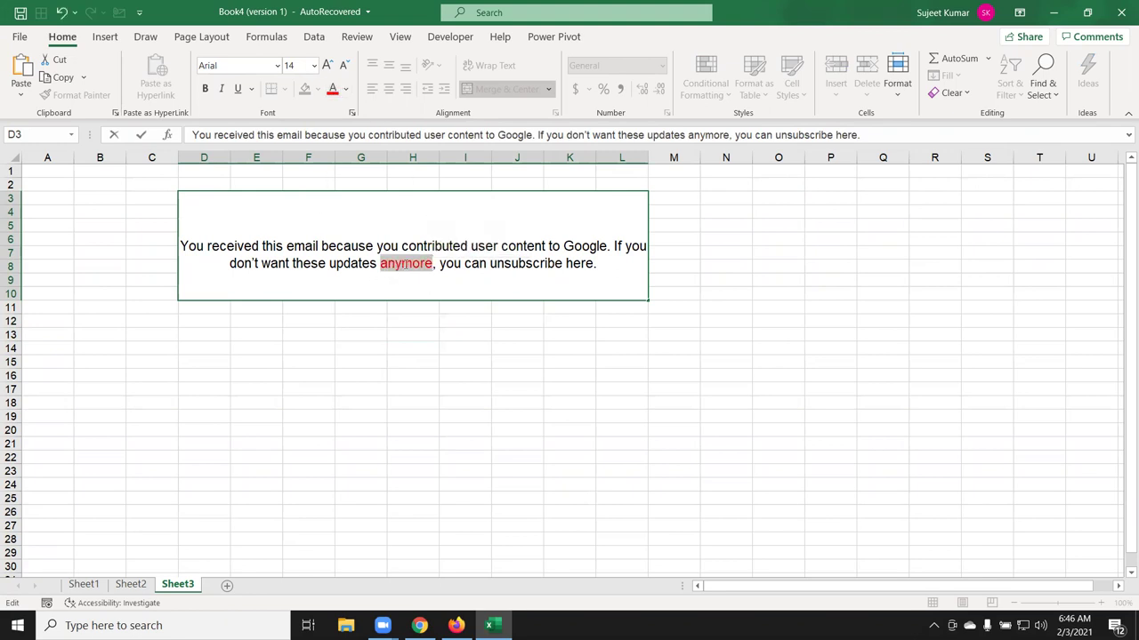
Step: Give 'anymore' Strikethrough through Format Cells, then select column B
{"action": "right_click", "coordinate": [404, 263]}
{"action": "left_click", "coordinate": [454, 388]}
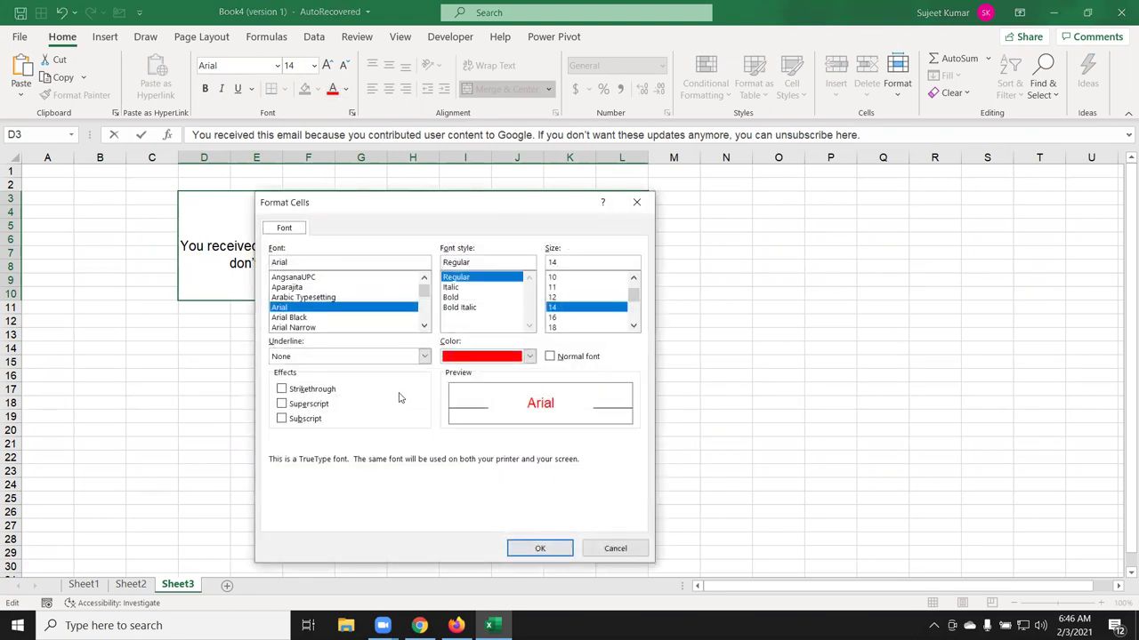
{"action": "left_click", "coordinate": [305, 389]}
{"action": "left_click", "coordinate": [540, 548]}
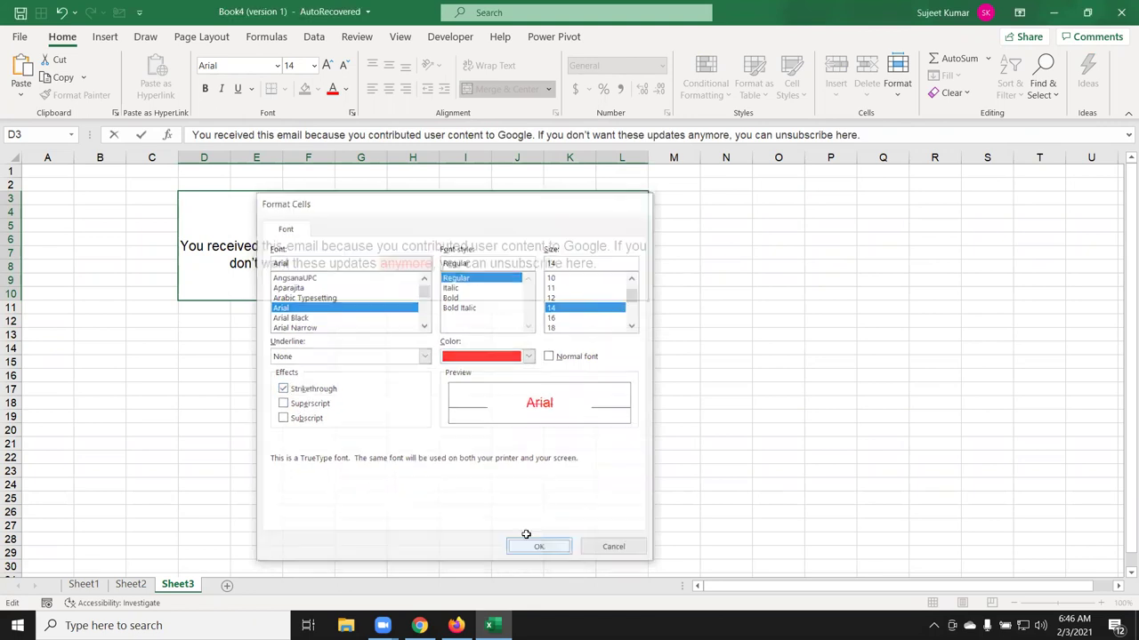
{"action": "left_click", "coordinate": [419, 401]}
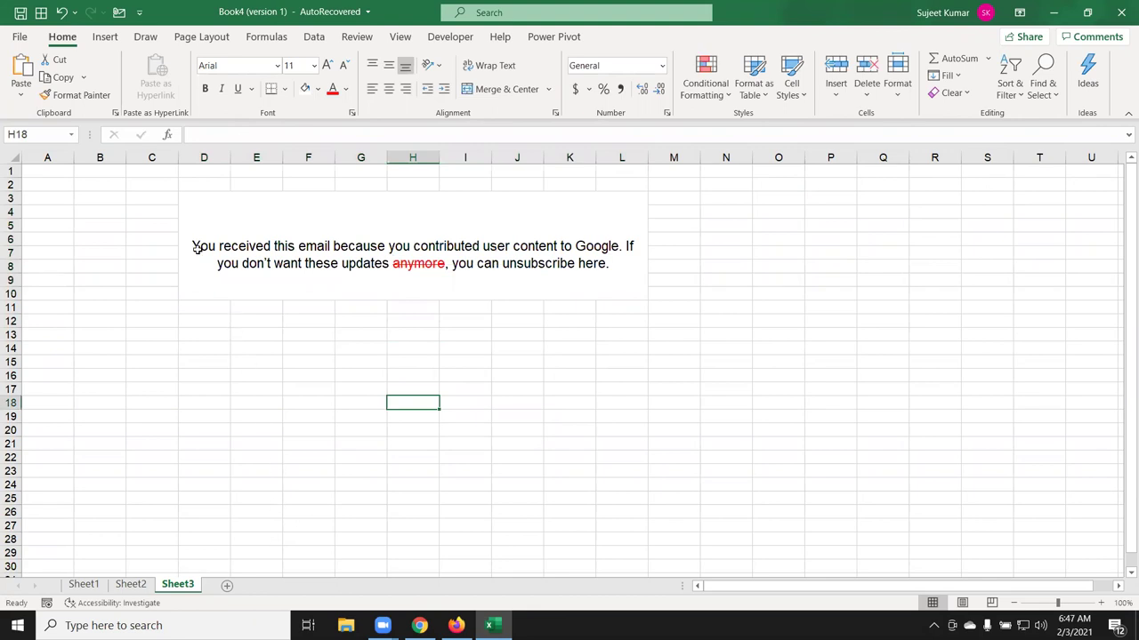
{"action": "left_click", "coordinate": [114, 155]}
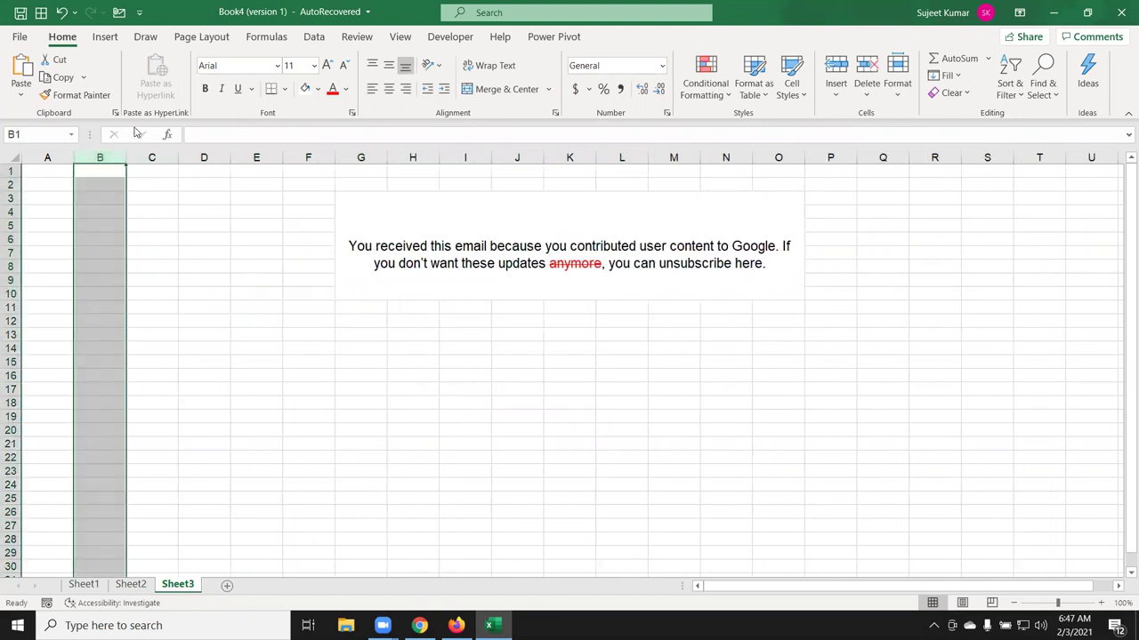
Step: Enter 85, 36, 63, 21, 63, 36, 32, 36, 32 down C2:C10
{"action": "left_click", "coordinate": [146, 183]}
{"action": "type", "text": "85"}
{"action": "key", "text": "Return"}
{"action": "type", "text": "36"}
{"action": "key", "text": "Return"}
{"action": "type", "text": "63"}
{"action": "key", "text": "Return"}
{"action": "type", "text": "21"}
{"action": "key", "text": "Return"}
{"action": "type", "text": "3"}
{"action": "key", "text": "Return"}
{"action": "type", "text": "36"}
{"action": "key", "text": "Return"}
{"action": "type", "text": "32"}
{"action": "key", "text": "Return"}
{"action": "type", "text": "36"}
{"action": "key", "text": "Return"}
{"action": "type", "text": "32"}
{"action": "key", "text": "Return"}
Step: Put 85 in C11 and 25 in C12, then narrow column C
{"action": "type", "text": "363"}
{"action": "key", "text": "Return"}
{"action": "type", "text": "6"}
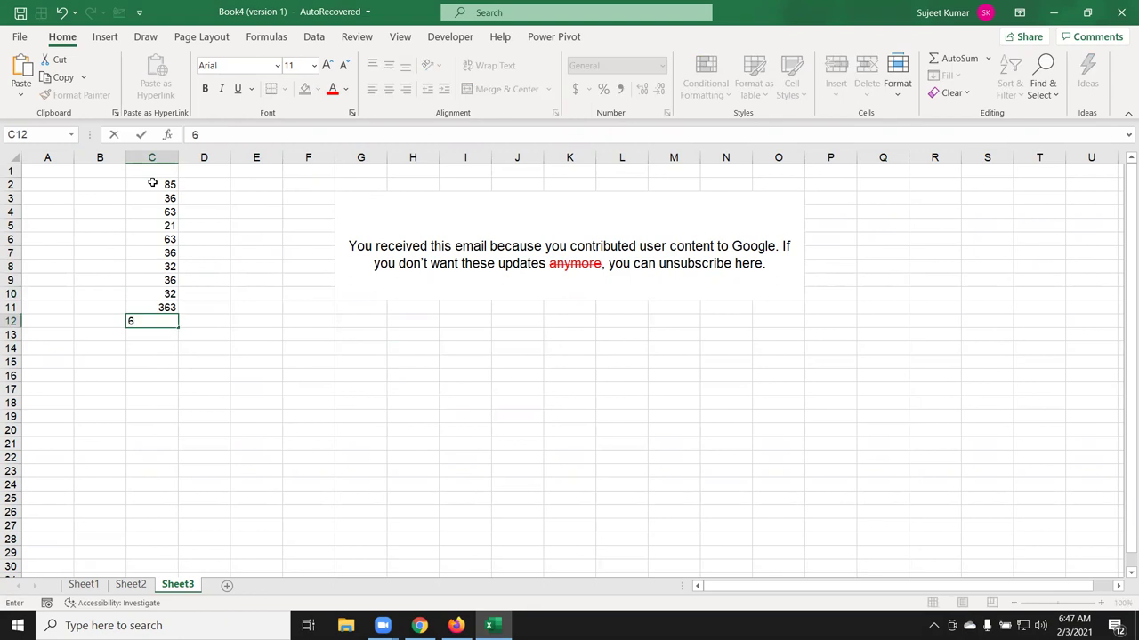
{"action": "key", "text": "Up"}
{"action": "key", "text": "Up"}
{"action": "key", "text": "Down"}
{"action": "type", "text": "85"}
{"action": "key", "text": "Return"}
{"action": "type", "text": "25"}
{"action": "key", "text": "Return"}
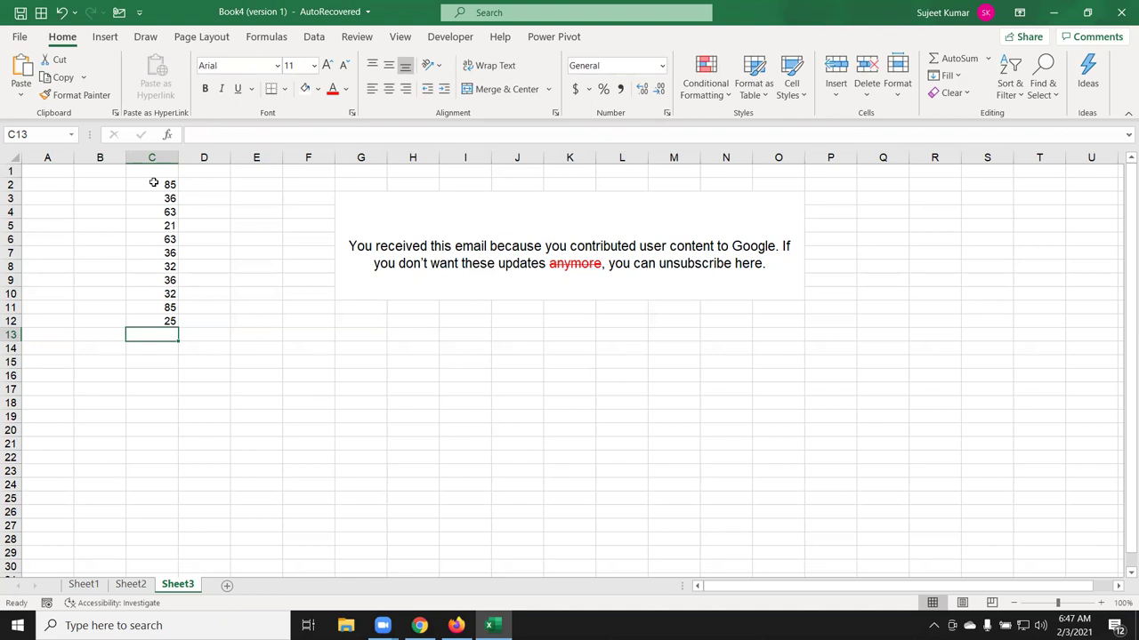
{"action": "left_click_drag", "start_coordinate": [181, 157], "coordinate": [153, 153]}
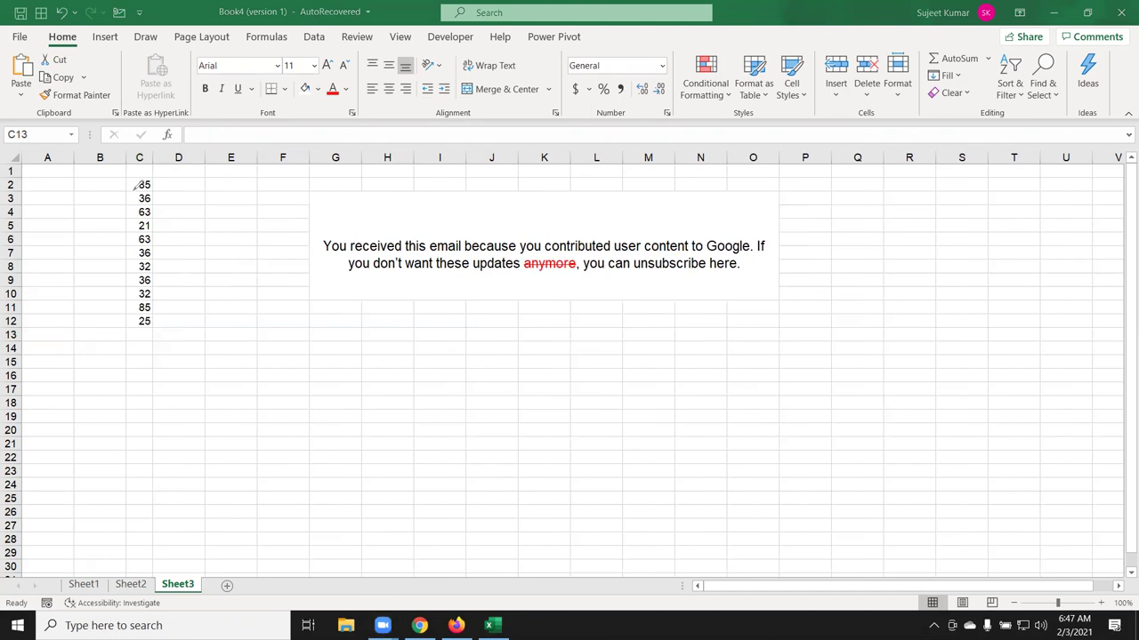
{"action": "left_click_drag", "start_coordinate": [130, 193], "coordinate": [156, 205]}
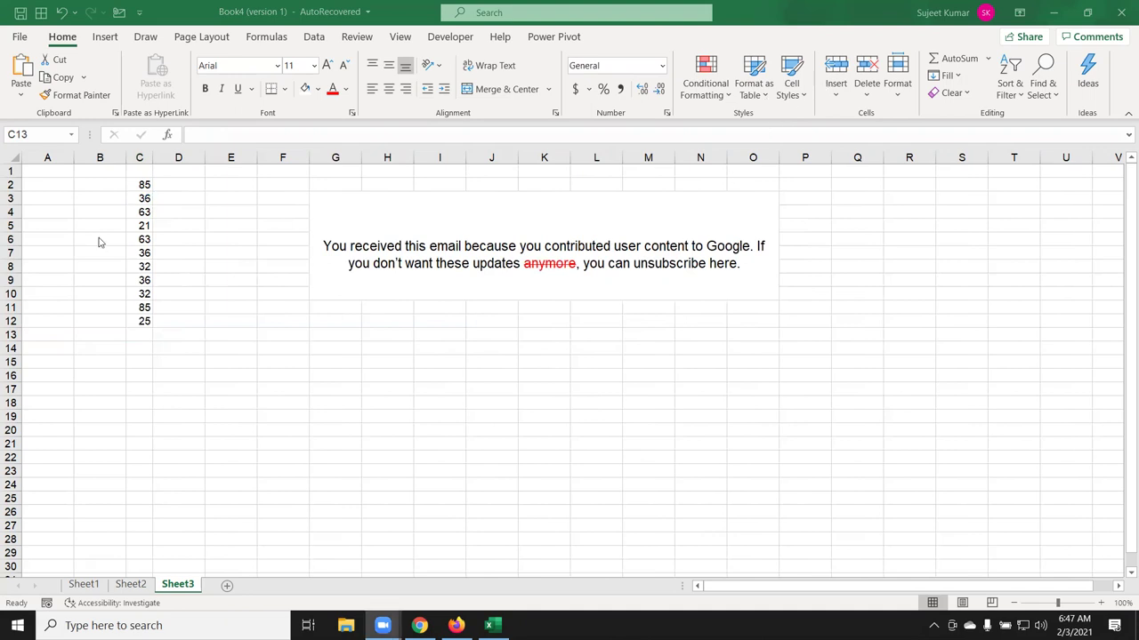
{"action": "left_click", "coordinate": [129, 227]}
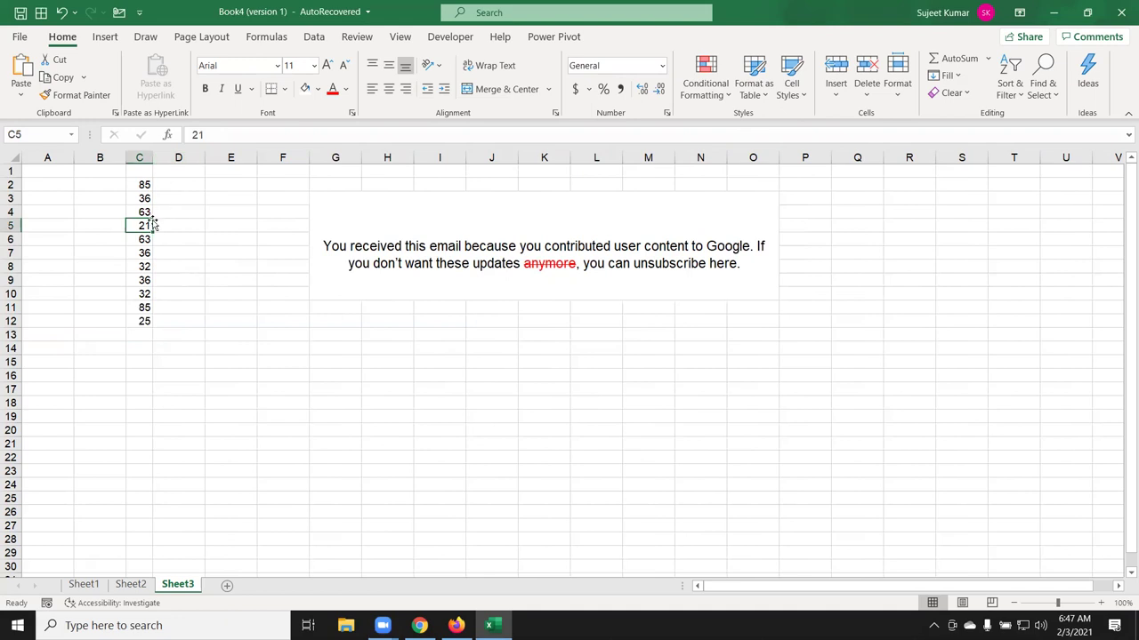
{"action": "right_click", "coordinate": [147, 224]}
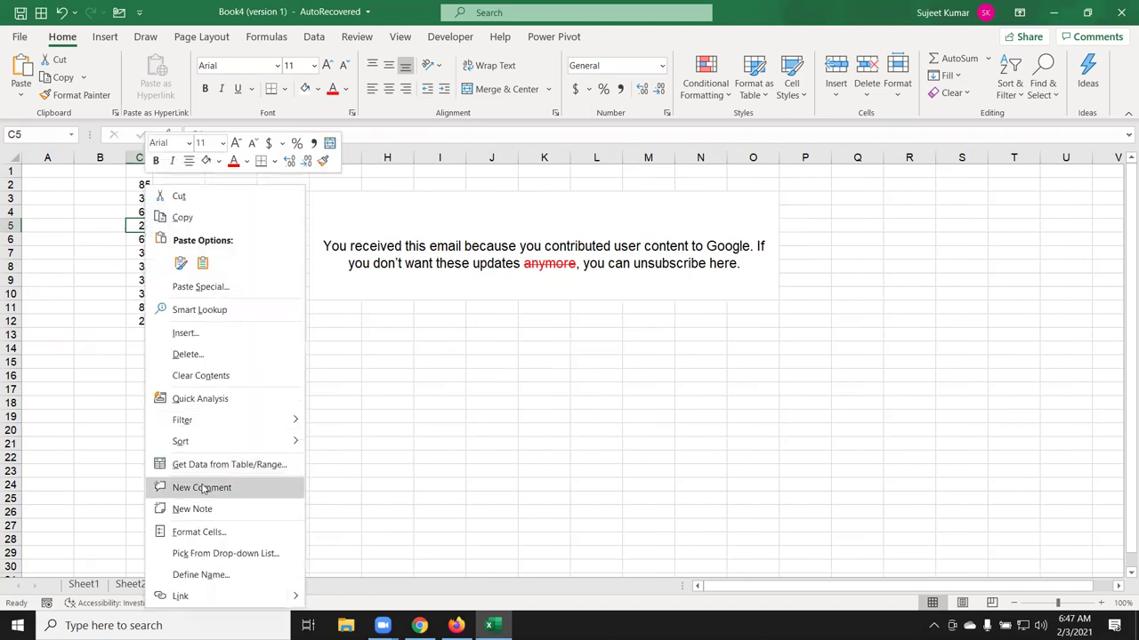
{"action": "left_click", "coordinate": [188, 534]}
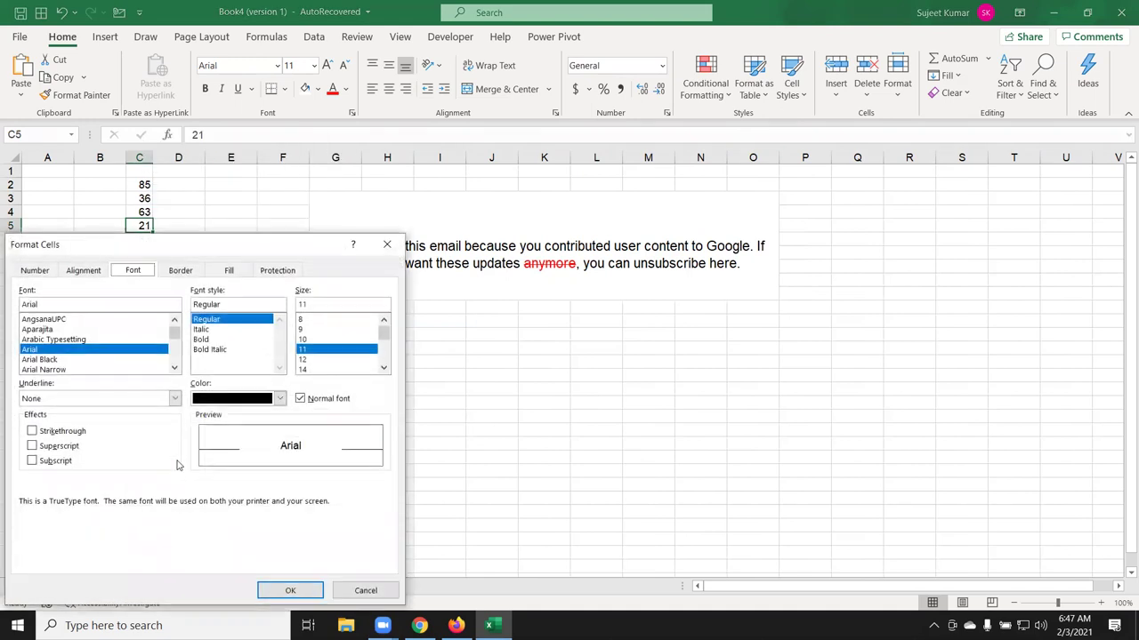
{"action": "left_click", "coordinate": [62, 433]}
{"action": "left_click", "coordinate": [299, 590]}
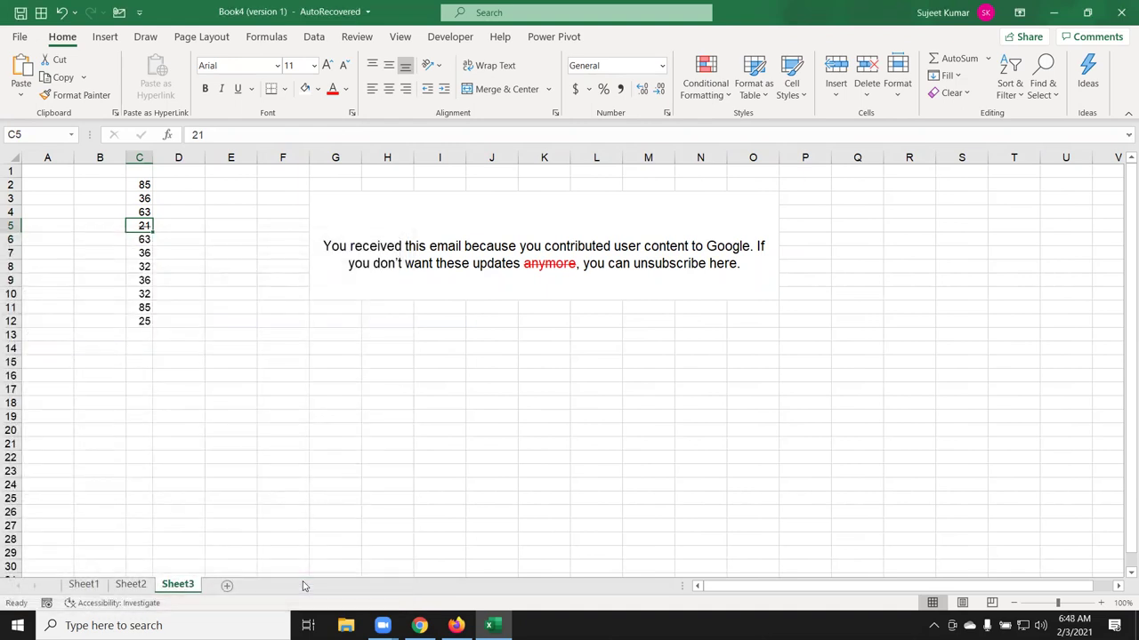
{"action": "left_click", "coordinate": [312, 527]}
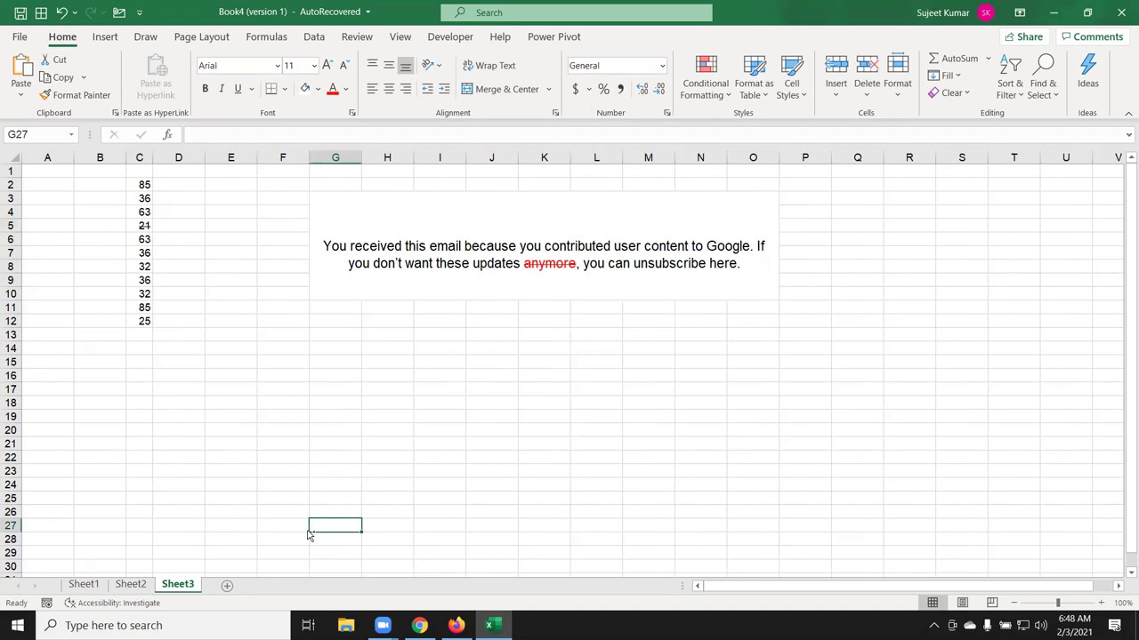
{"action": "key", "text": "ctrl+z"}
Step: Give C4 a red X border made of both diagonals
{"action": "left_click", "coordinate": [140, 208]}
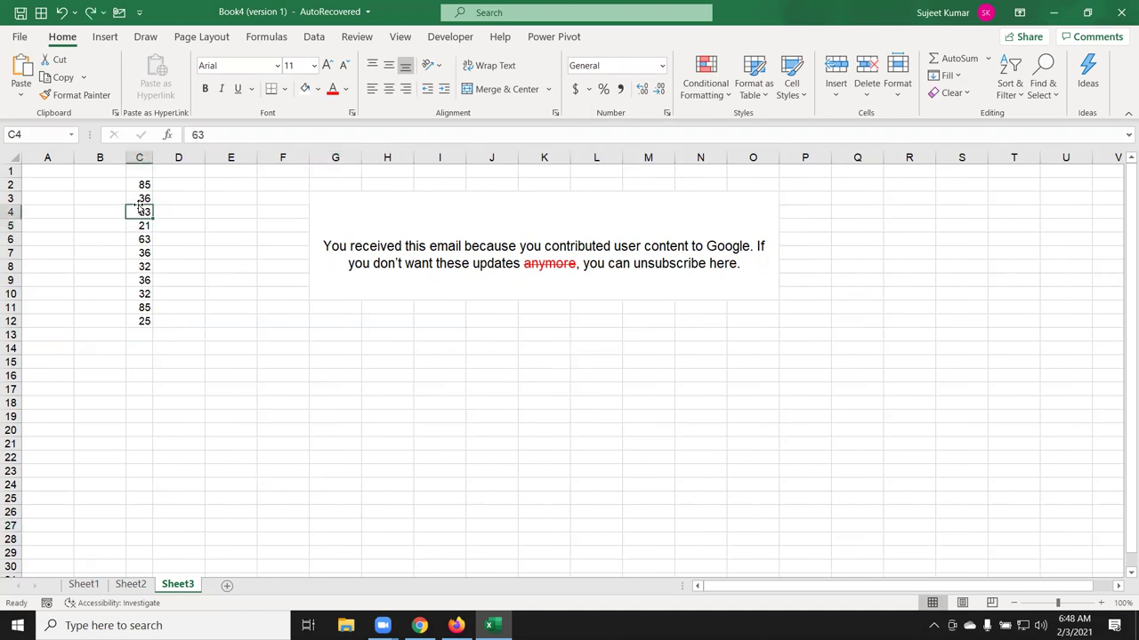
{"action": "right_click", "coordinate": [147, 218]}
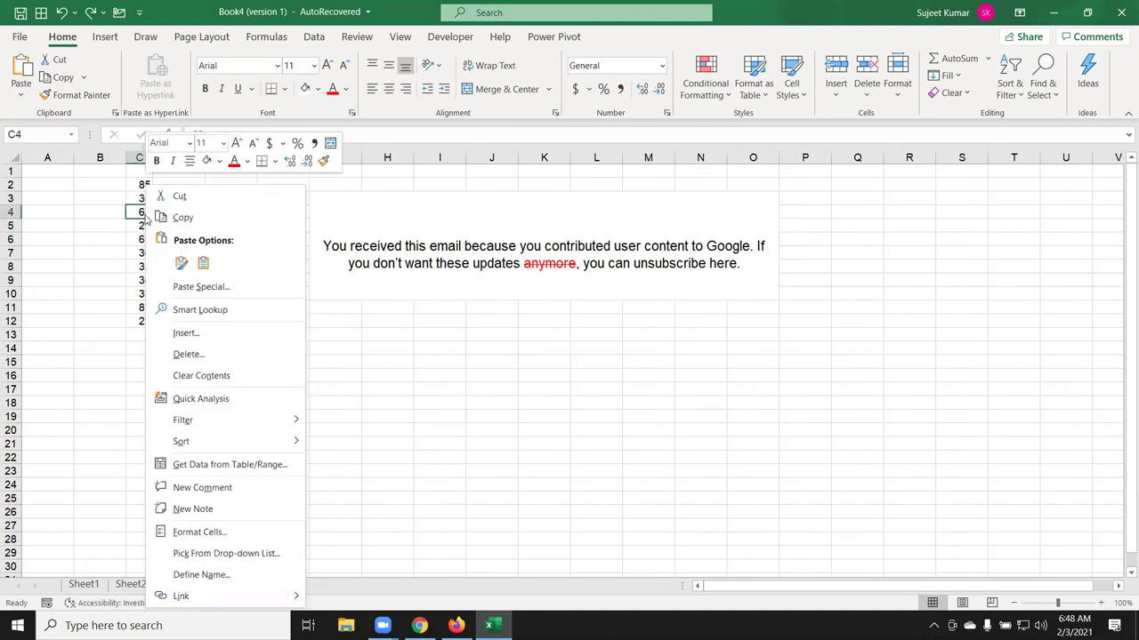
{"action": "left_click", "coordinate": [201, 532]}
{"action": "left_click", "coordinate": [180, 272]}
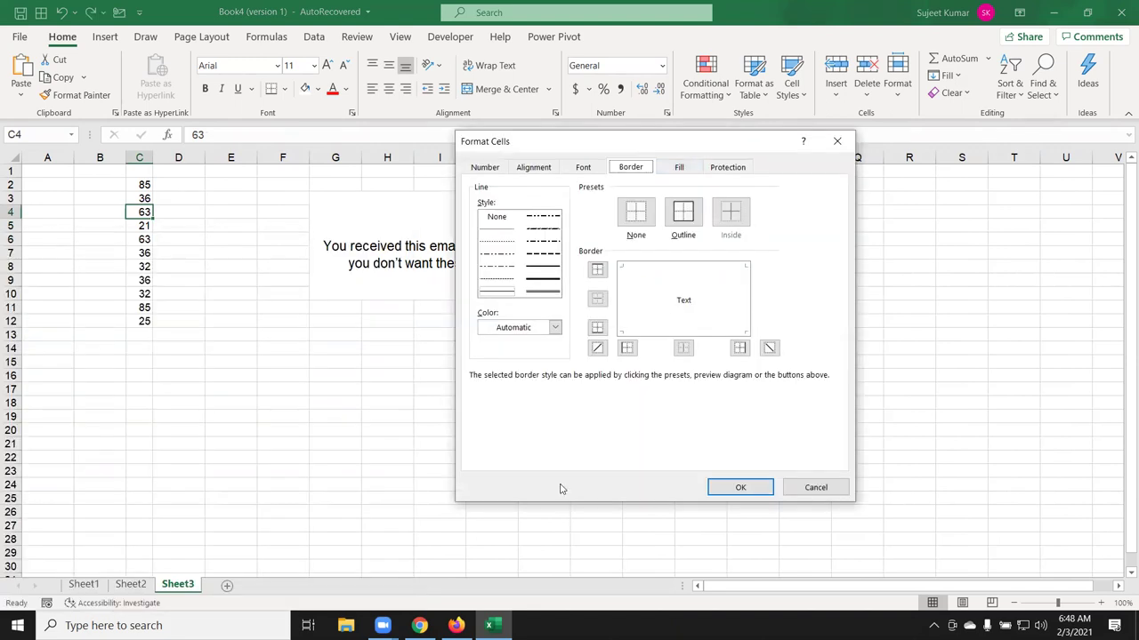
{"action": "left_click", "coordinate": [534, 328]}
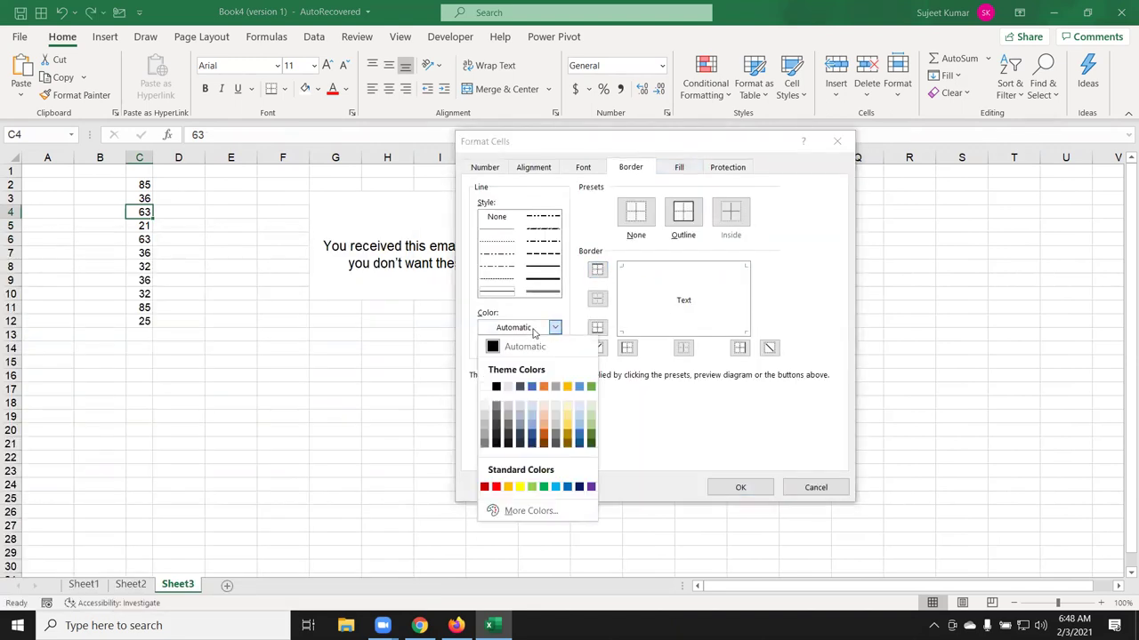
{"action": "left_click", "coordinate": [495, 486]}
{"action": "left_click", "coordinate": [542, 290]}
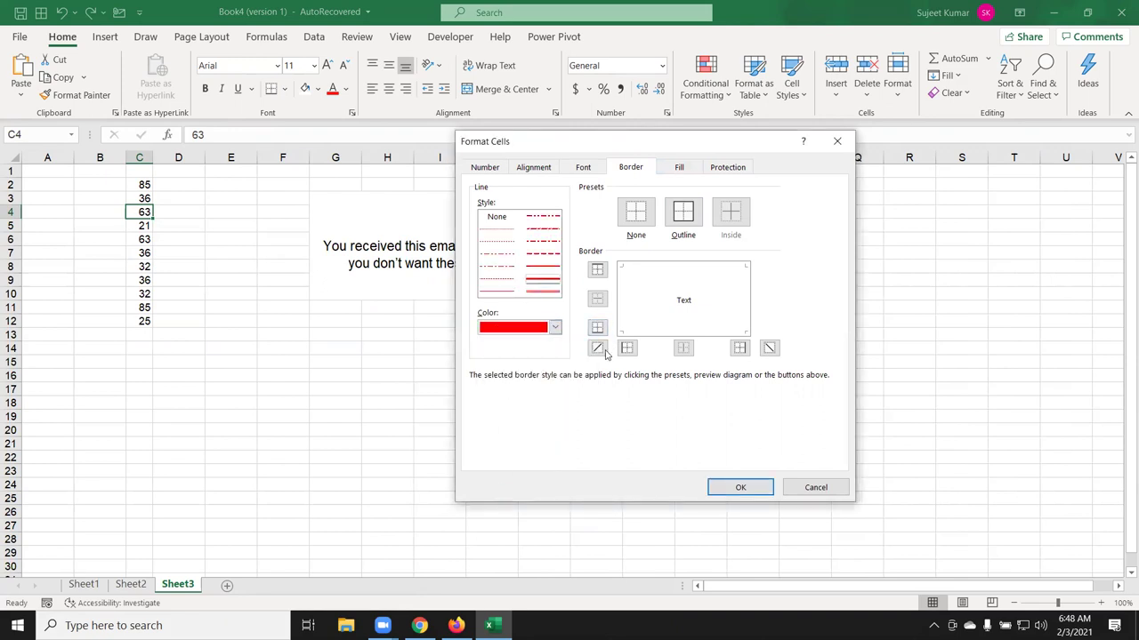
{"action": "left_click", "coordinate": [596, 351]}
{"action": "left_click", "coordinate": [770, 350]}
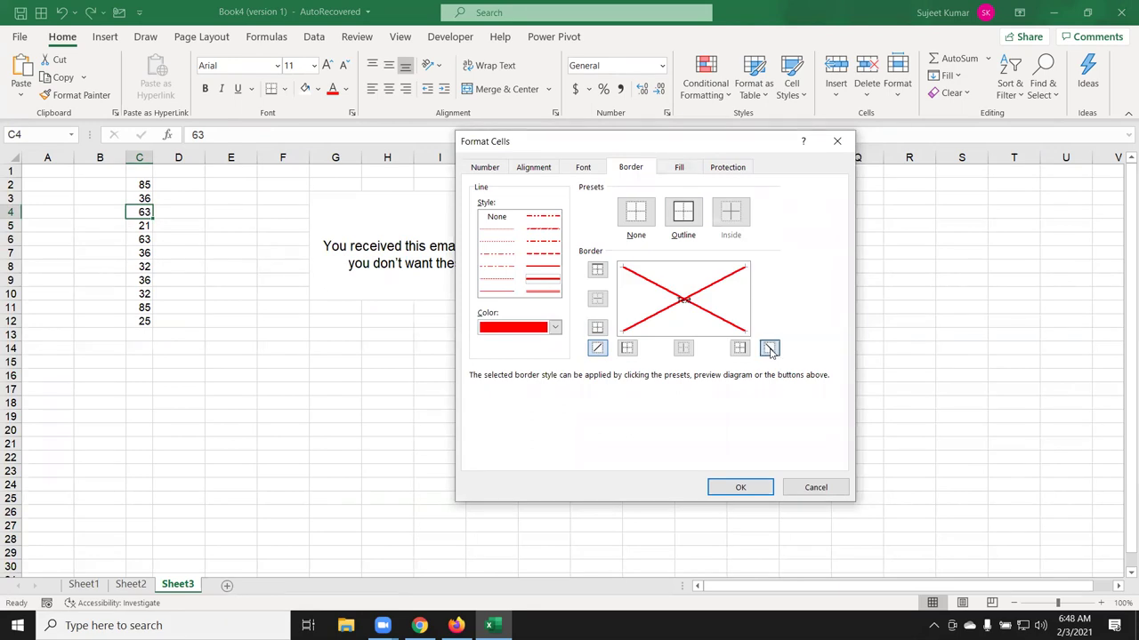
{"action": "left_click", "coordinate": [739, 488]}
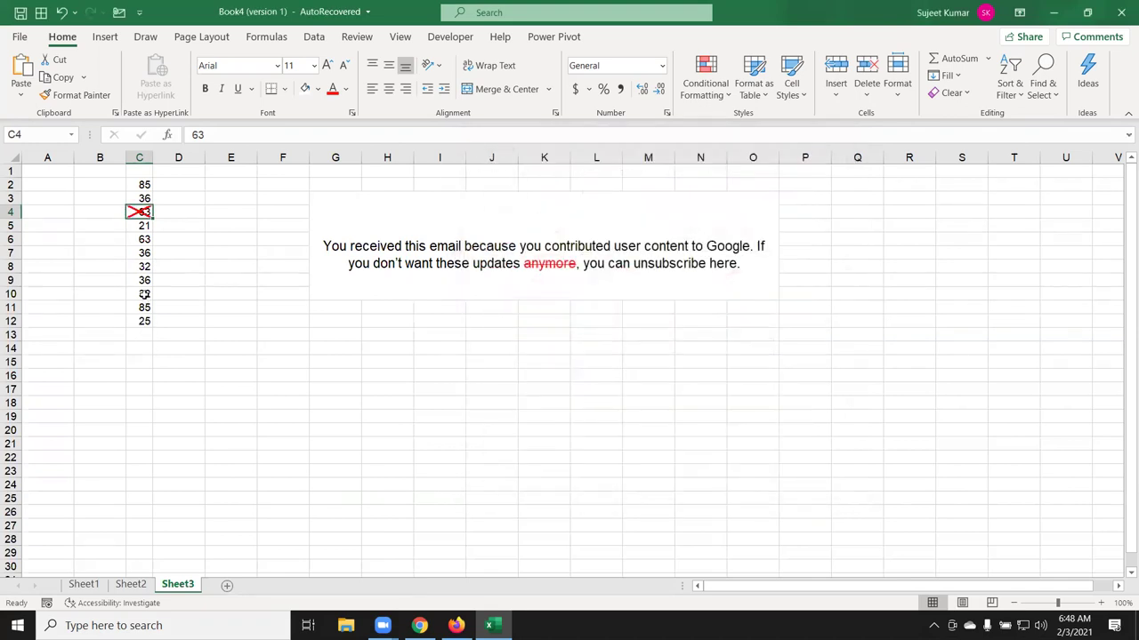
Step: Repeat the red X border on C8, C11 and C2 with F4
{"action": "left_click_drag", "start_coordinate": [125, 269], "coordinate": [135, 269]}
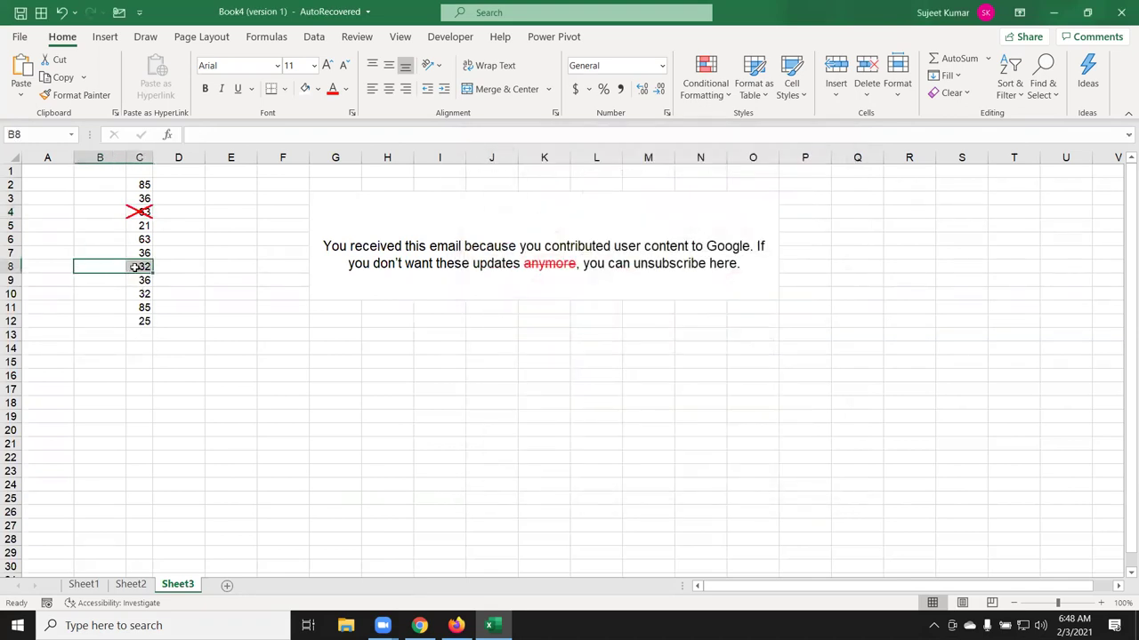
{"action": "left_click", "coordinate": [136, 268]}
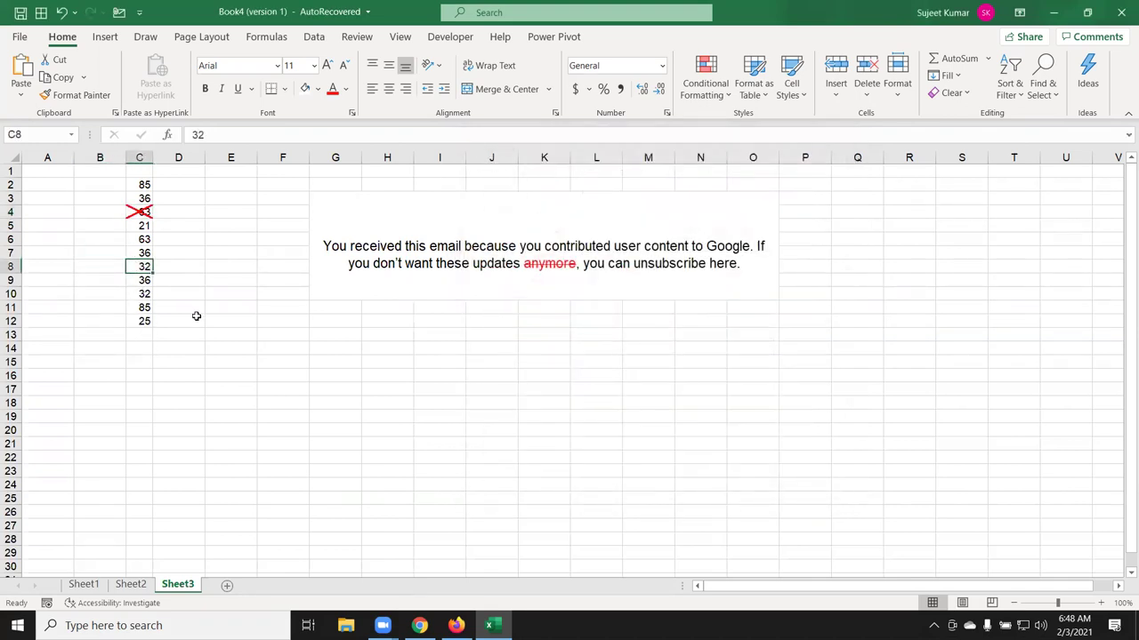
{"action": "key", "text": "F4"}
{"action": "left_click", "coordinate": [145, 307]}
{"action": "key", "text": "F4"}
{"action": "left_click", "coordinate": [144, 183]}
{"action": "key", "text": "F4"}
{"action": "left_click", "coordinate": [144, 239]}
Step: Give C6 a thick green check border using left and upward-diagonal lines
{"action": "right_click", "coordinate": [143, 240]}
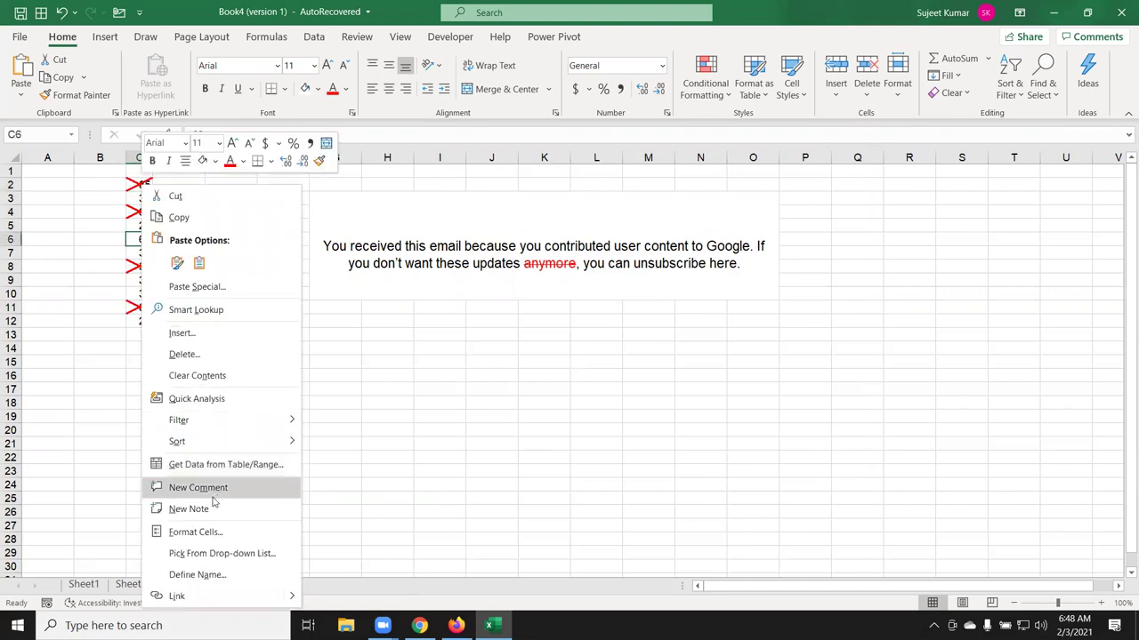
{"action": "key", "text": "Escape"}
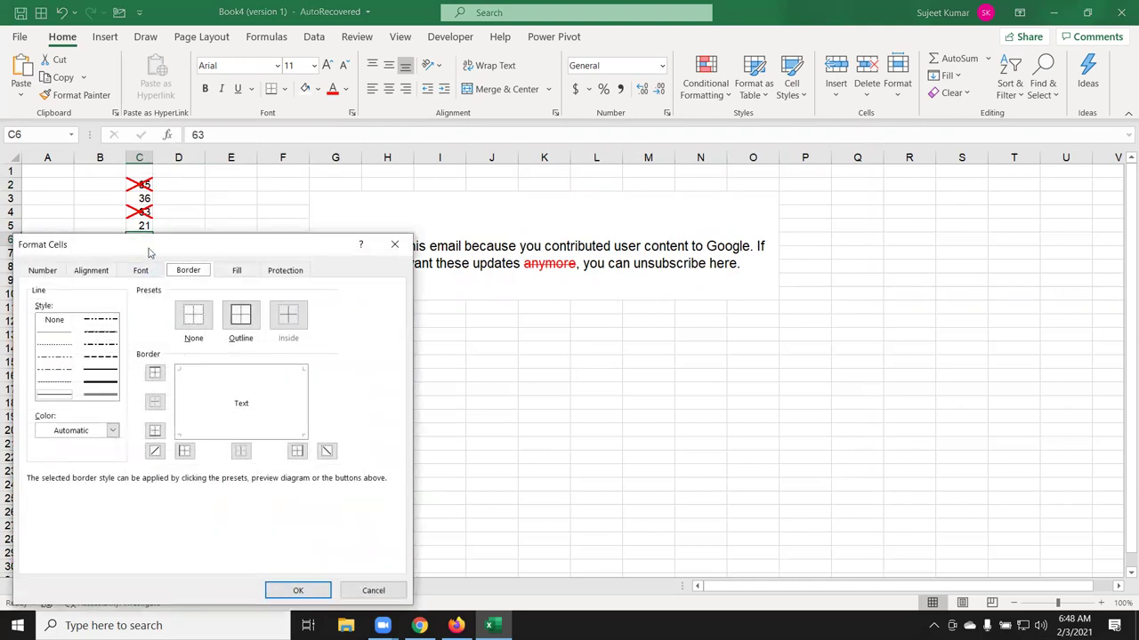
{"action": "left_click_drag", "start_coordinate": [166, 241], "coordinate": [497, 175]}
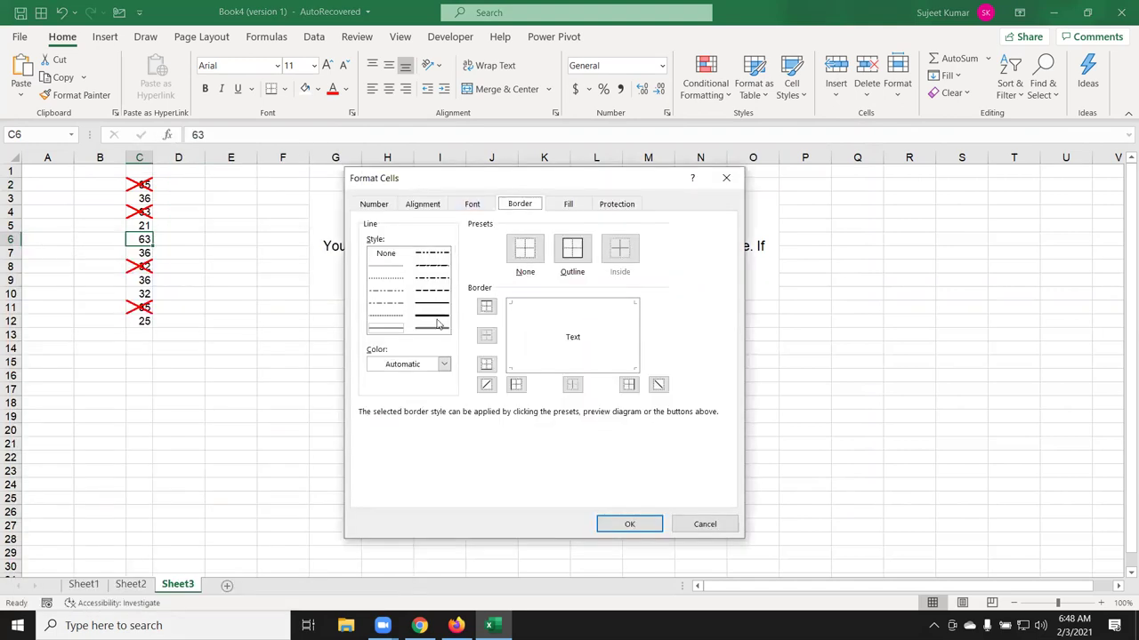
{"action": "left_click", "coordinate": [394, 365]}
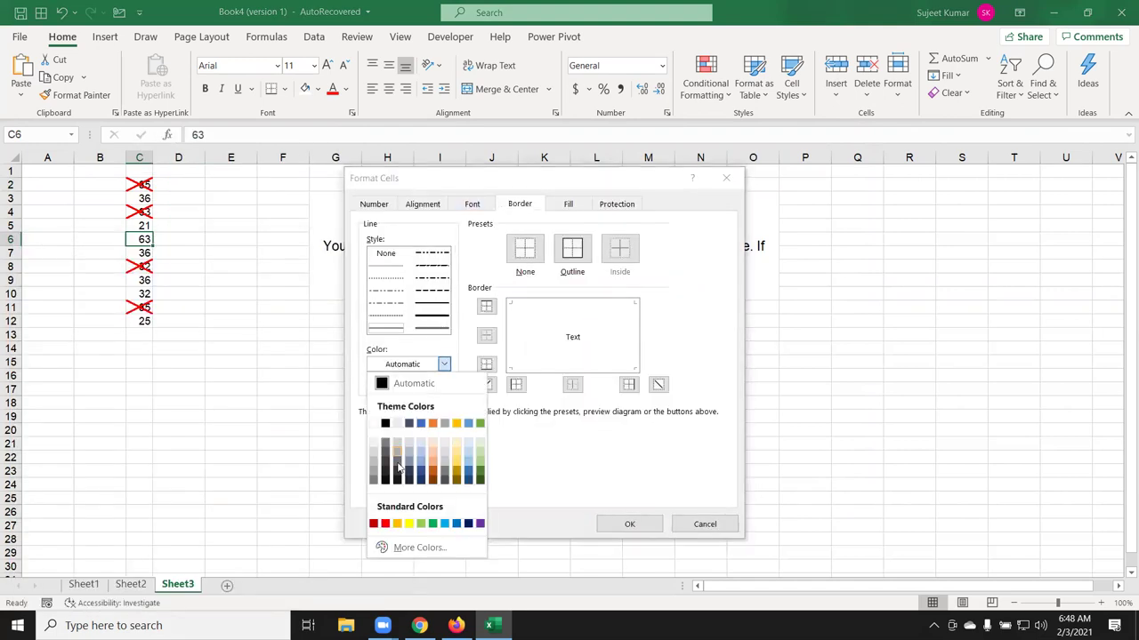
{"action": "left_click", "coordinate": [421, 525]}
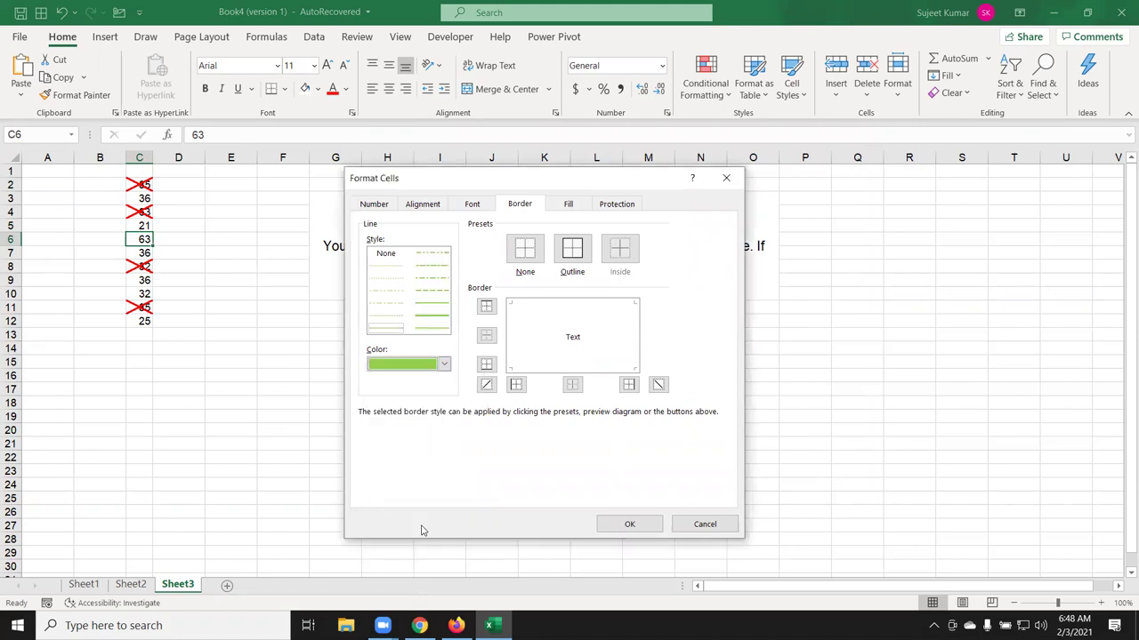
{"action": "left_click", "coordinate": [431, 316]}
{"action": "left_click", "coordinate": [516, 384]}
{"action": "left_click", "coordinate": [486, 385]}
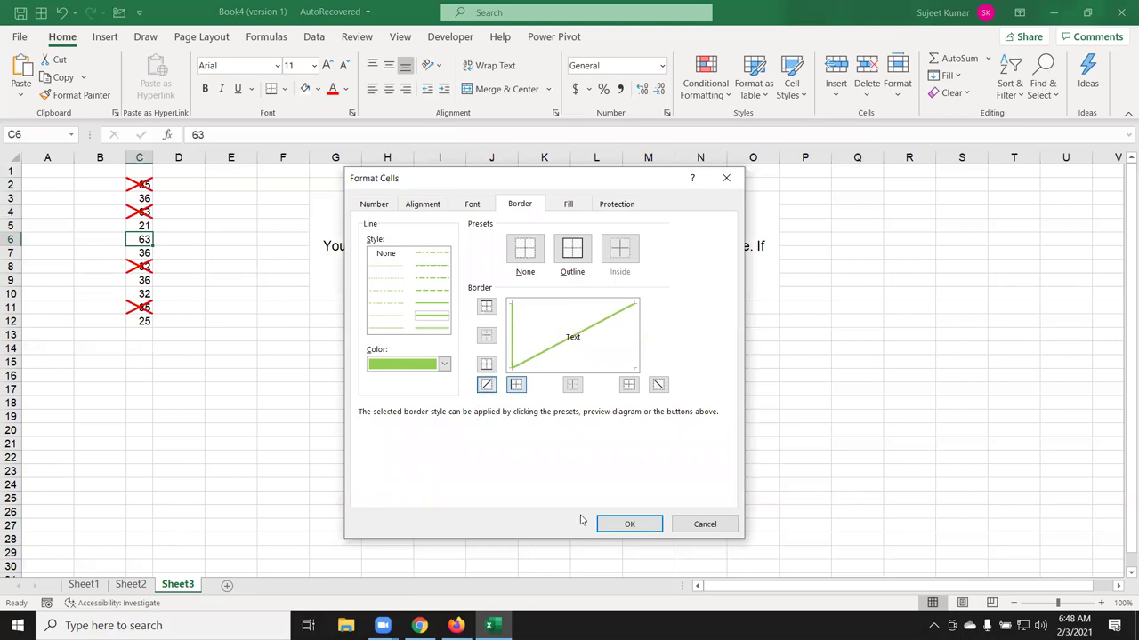
{"action": "left_click", "coordinate": [629, 524]}
{"action": "left_click", "coordinate": [269, 358]}
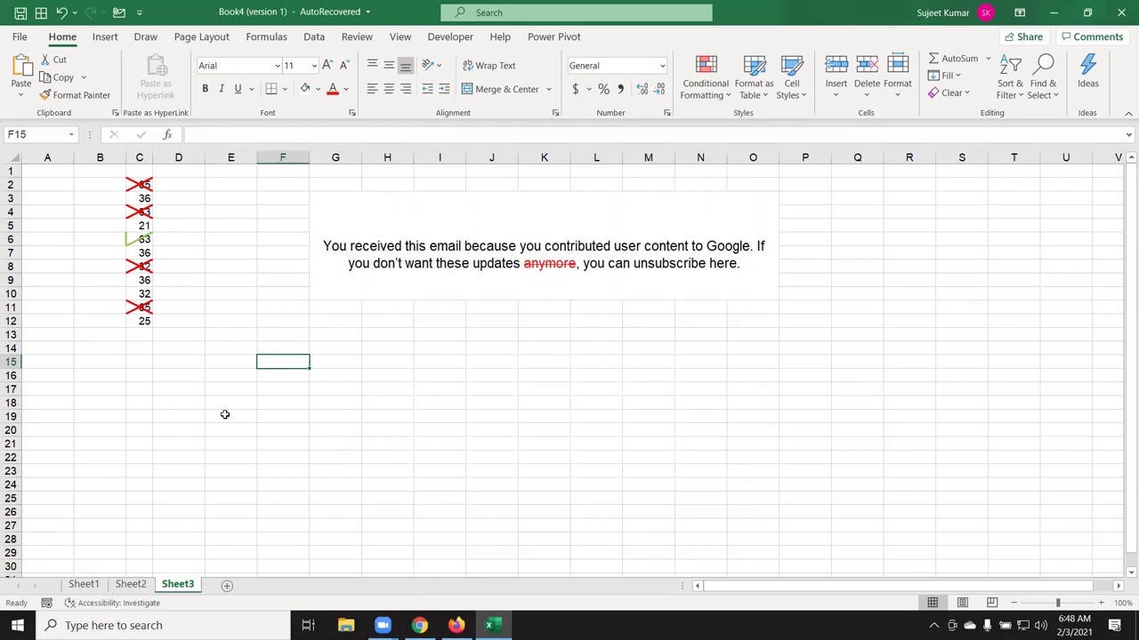
Step: Paste the green check border onto C9, C3 and C12
{"action": "left_click", "coordinate": [138, 282]}
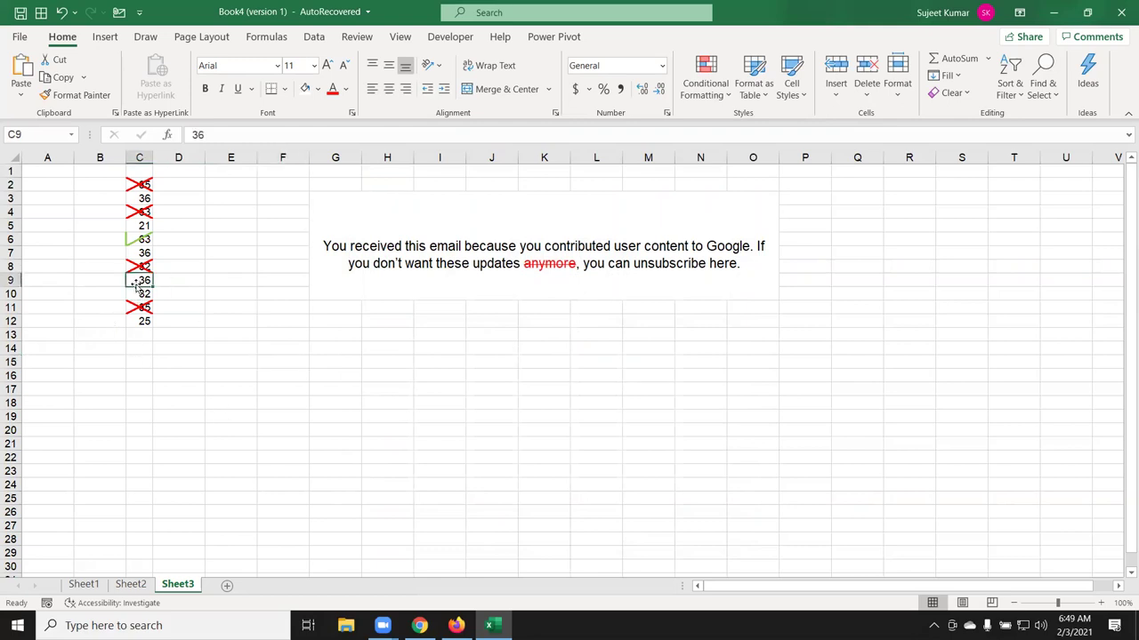
{"action": "key", "text": "ctrl+v"}
{"action": "left_click", "coordinate": [186, 240]}
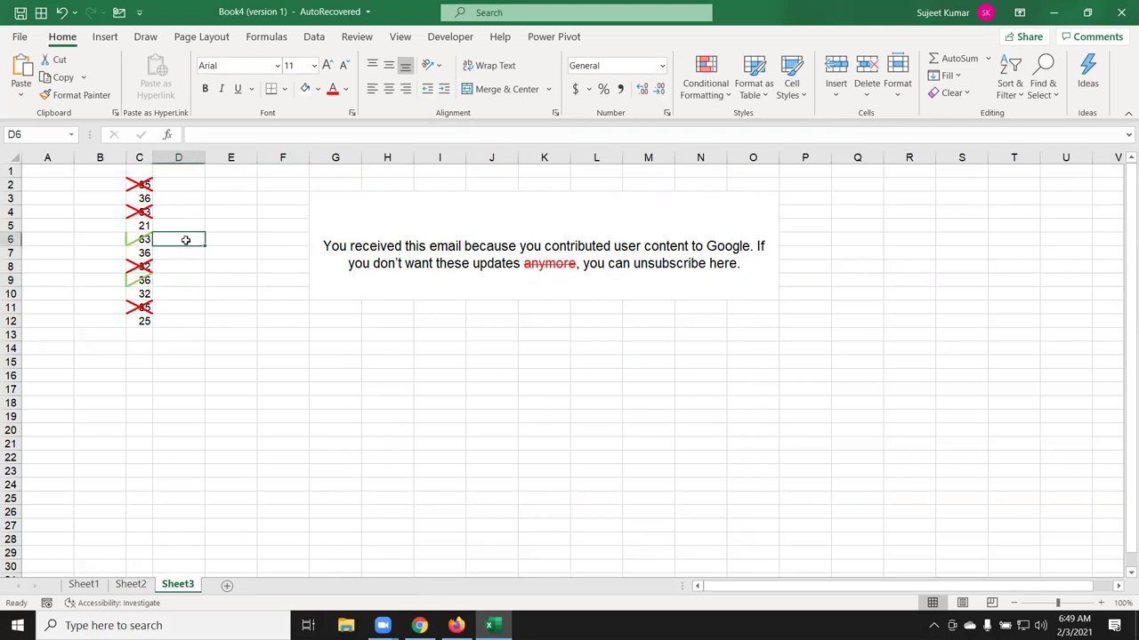
{"action": "left_click", "coordinate": [143, 196]}
{"action": "key", "text": "ctrl+v"}
{"action": "left_click", "coordinate": [145, 322]}
{"action": "key", "text": "ctrl+v"}
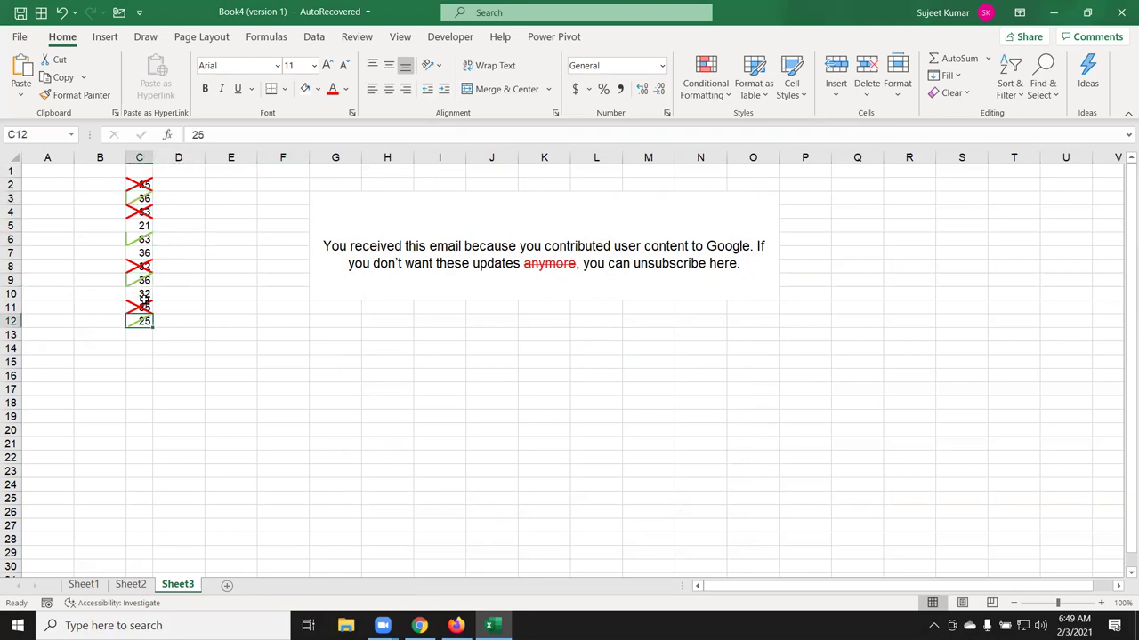
{"action": "left_click", "coordinate": [218, 322]}
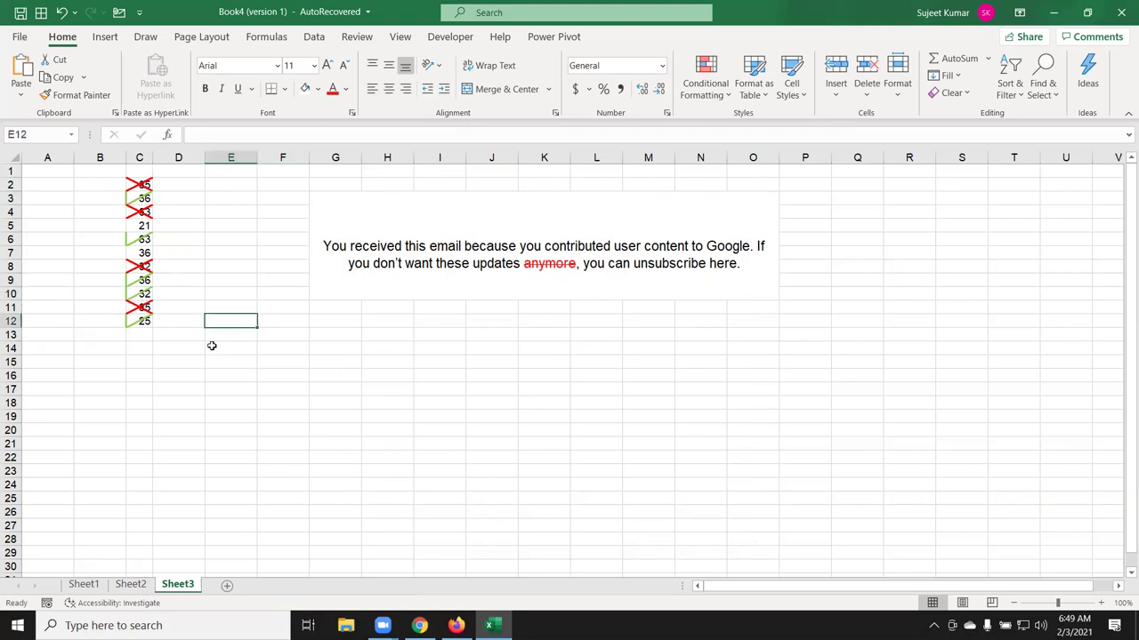
{"action": "left_click_drag", "start_coordinate": [144, 185], "coordinate": [142, 320]}
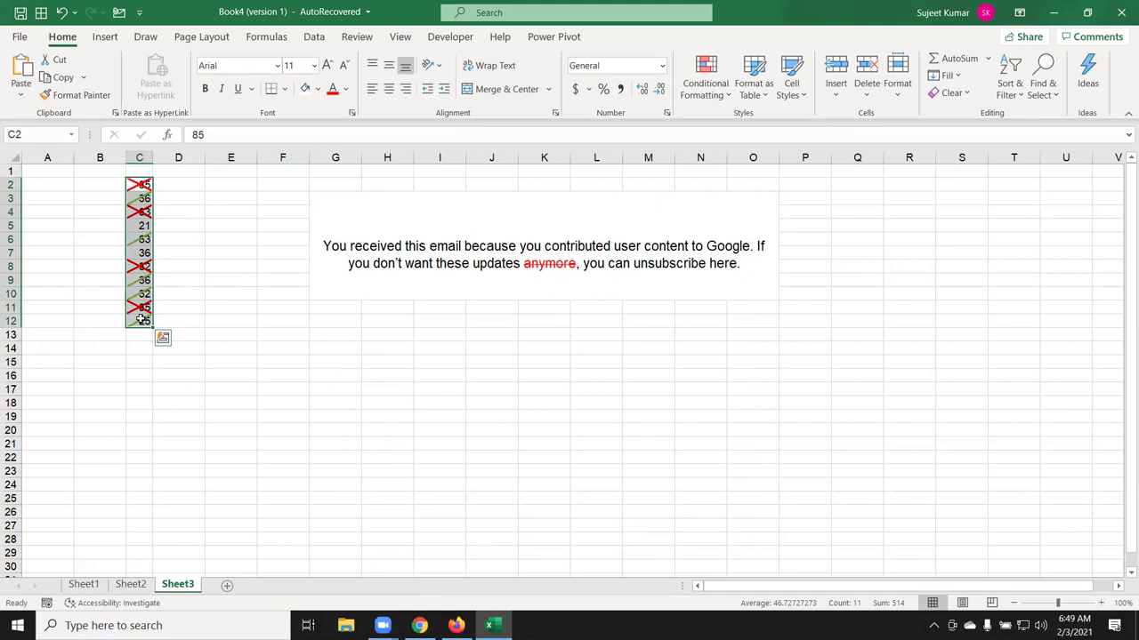
Step: Enter the letter P in cell D2
{"action": "left_click", "coordinate": [194, 188]}
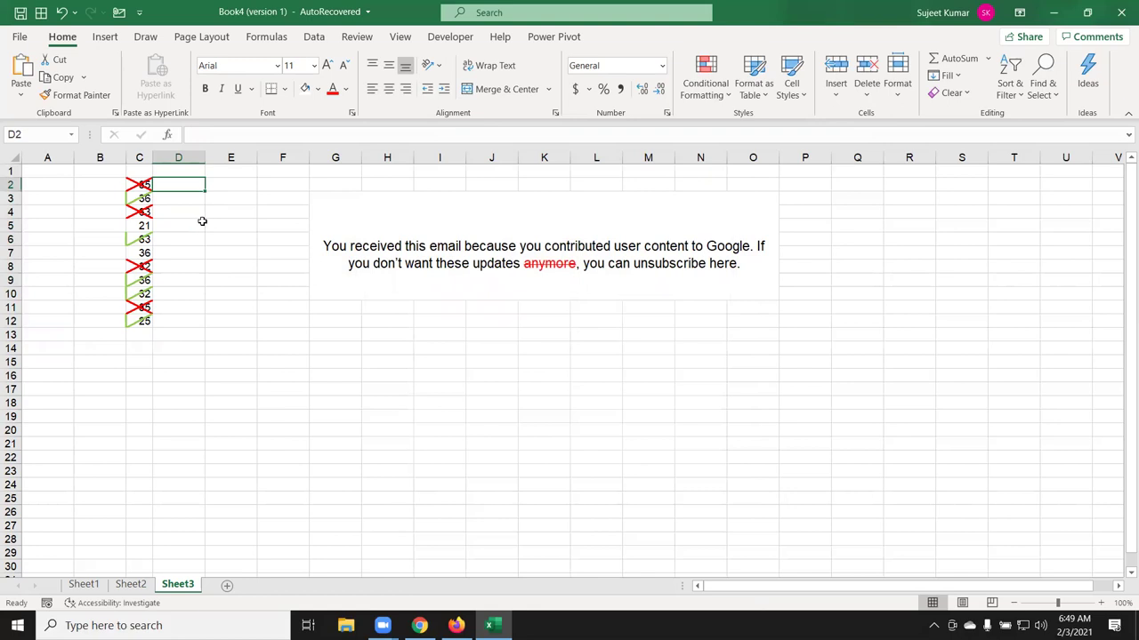
{"action": "type", "text": "P"}
{"action": "key", "text": "Return"}
{"action": "left_click", "coordinate": [170, 182]}
Step: Set D2 to Wingdings 2 to show a check mark, and fill it down to D12
{"action": "left_click", "coordinate": [277, 66]}
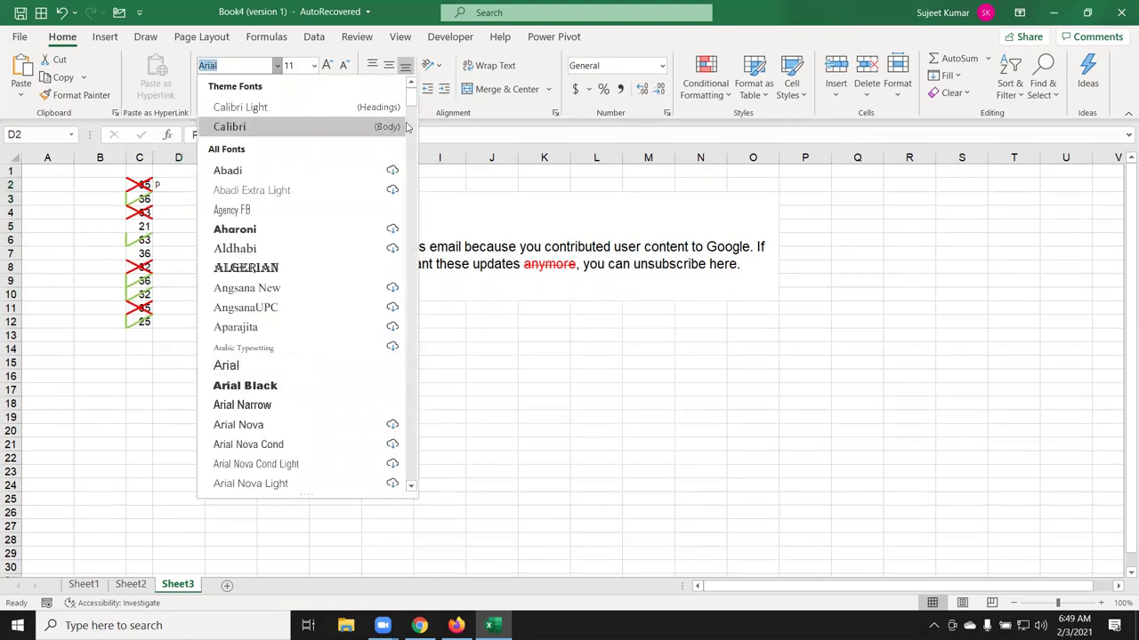
{"action": "scroll", "coordinate": [411, 267], "scroll_direction": "down", "scroll_amount": 10}
{"action": "scroll", "coordinate": [411, 485], "scroll_direction": "down", "scroll_amount": 15}
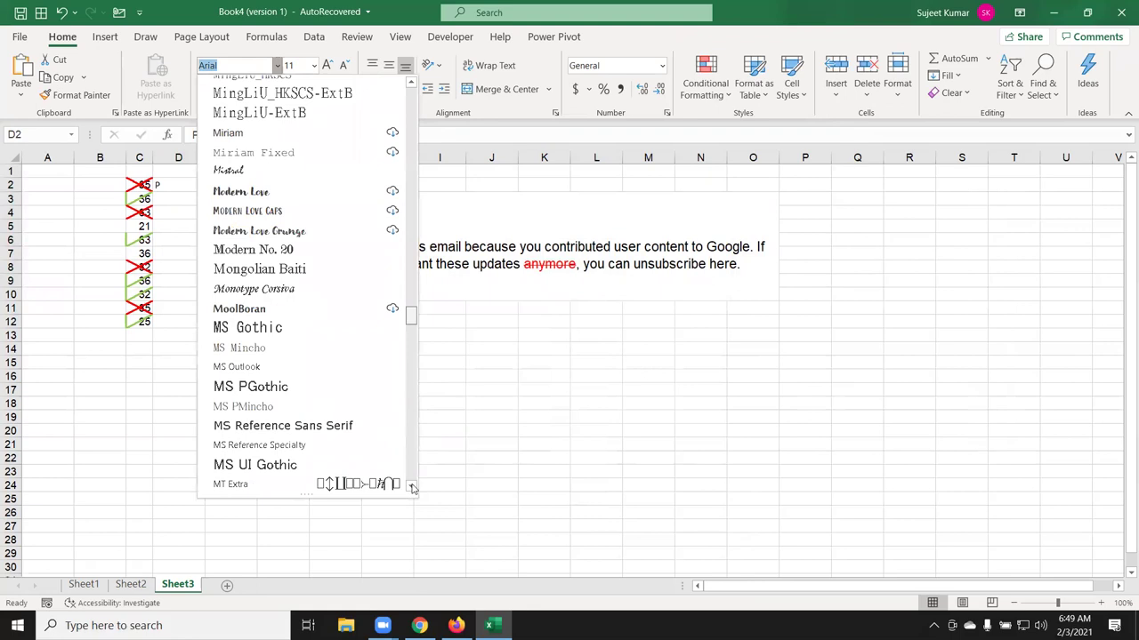
{"action": "scroll", "coordinate": [411, 487], "scroll_direction": "down", "scroll_amount": 15}
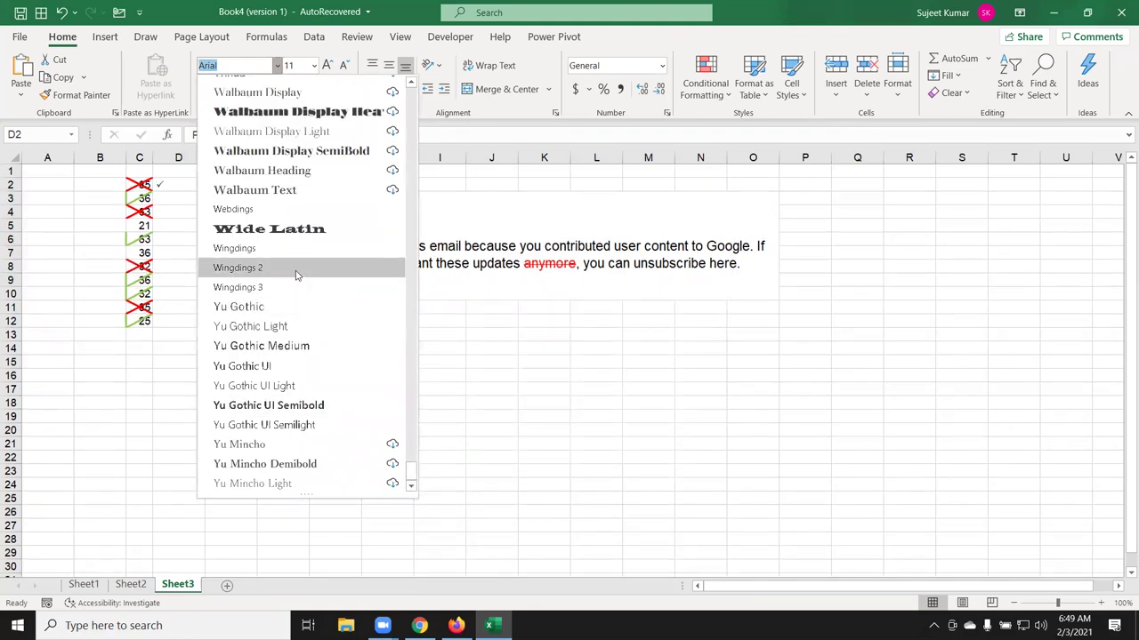
{"action": "left_click", "coordinate": [298, 276]}
{"action": "double_click", "coordinate": [203, 190]}
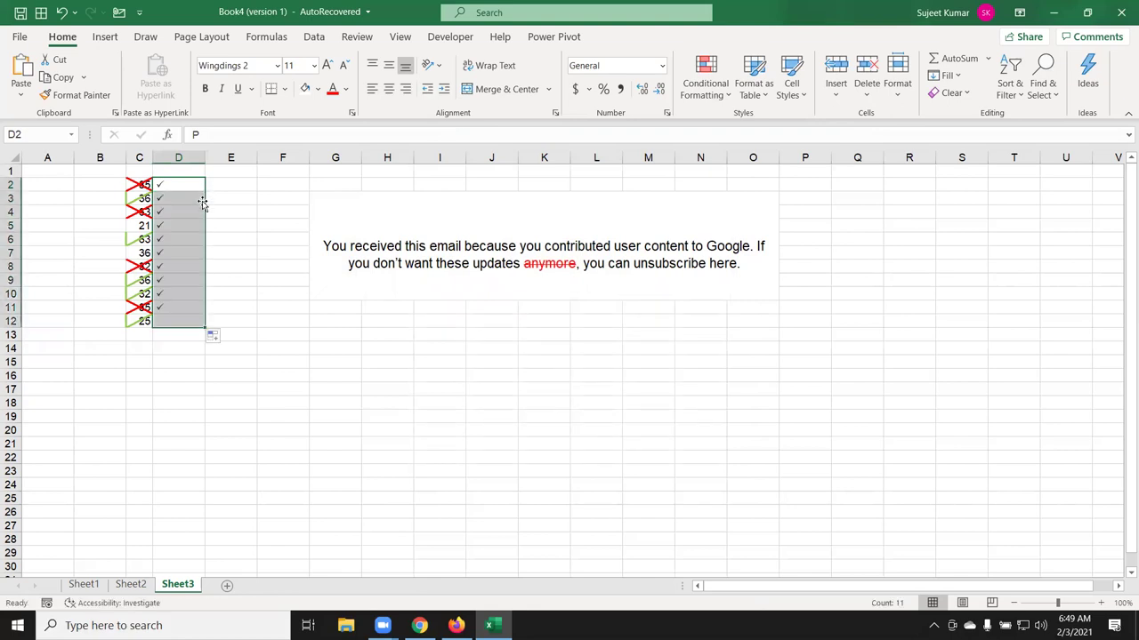
{"action": "left_click", "coordinate": [165, 185]}
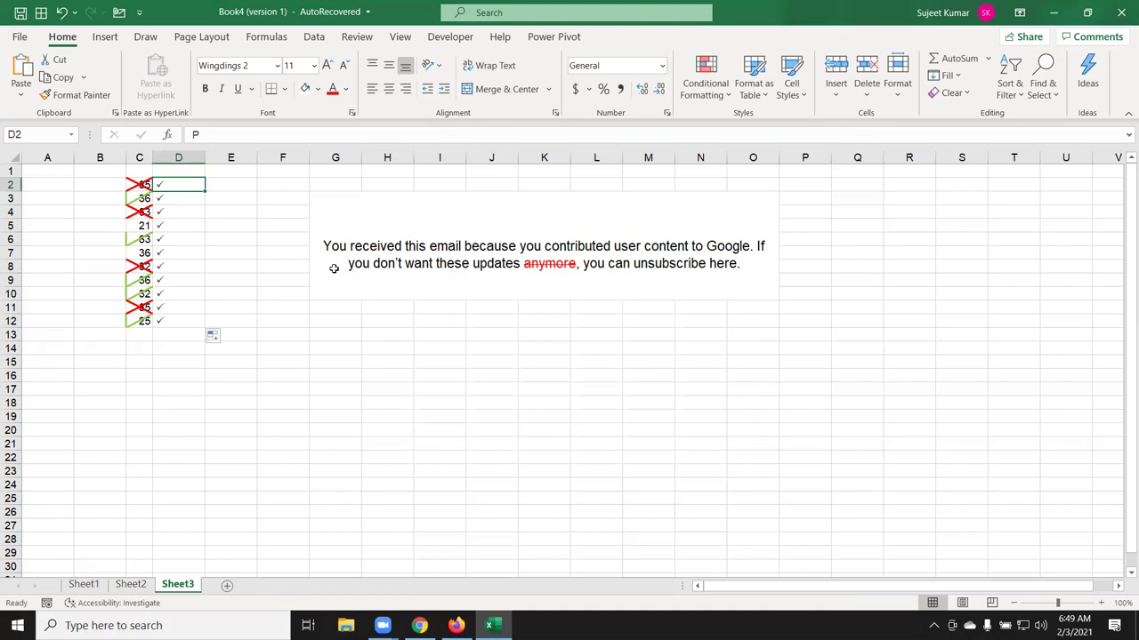
Step: Enter O crosses in D2, D4, D8 and D11 for the absent students
{"action": "type", "text": "O"}
{"action": "key", "text": "Return"}
{"action": "key", "text": "Down"}
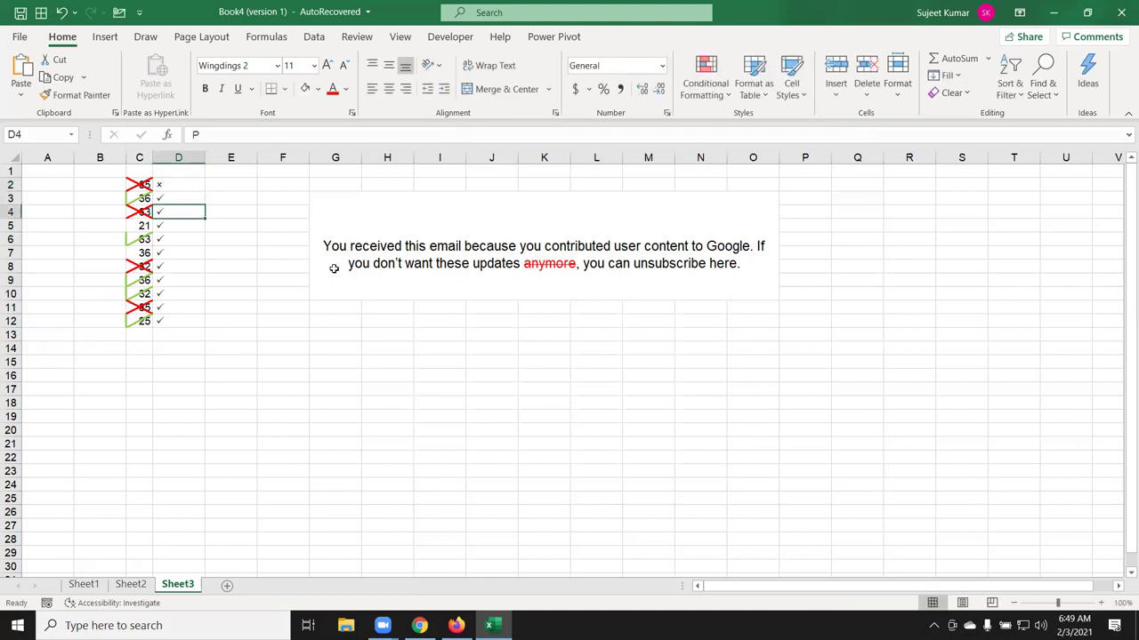
{"action": "type", "text": "O"}
{"action": "key", "text": "Return"}
{"action": "key", "text": "Down"}
{"action": "key", "text": "Down"}
{"action": "key", "text": "Down"}
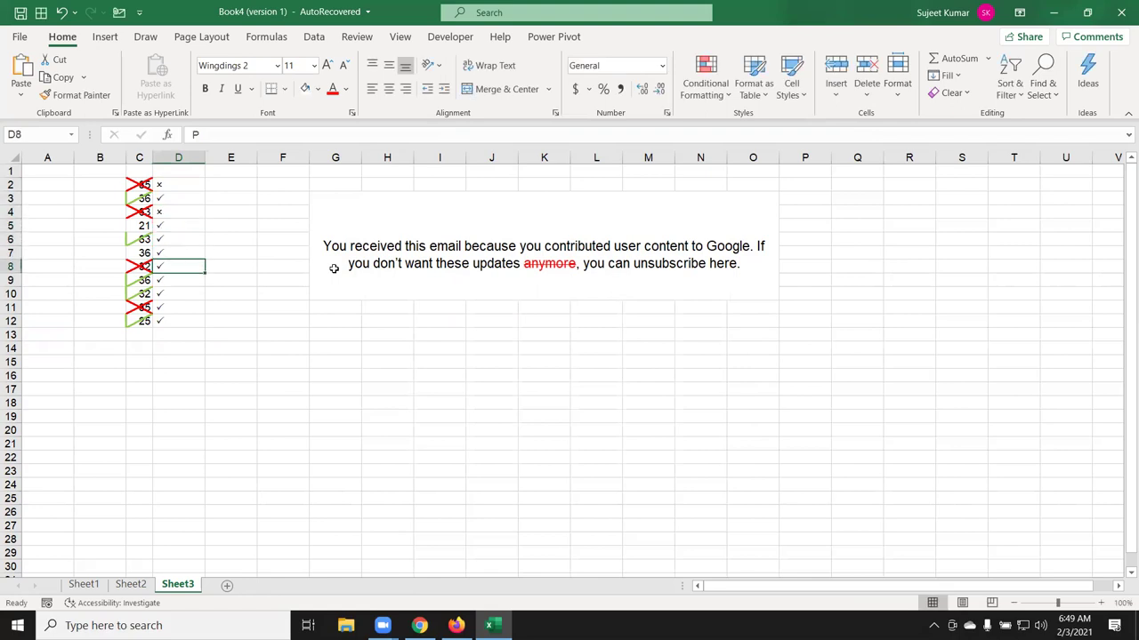
{"action": "type", "text": "O"}
{"action": "key", "text": "Return"}
{"action": "key", "text": "Down"}
{"action": "key", "text": "Down"}
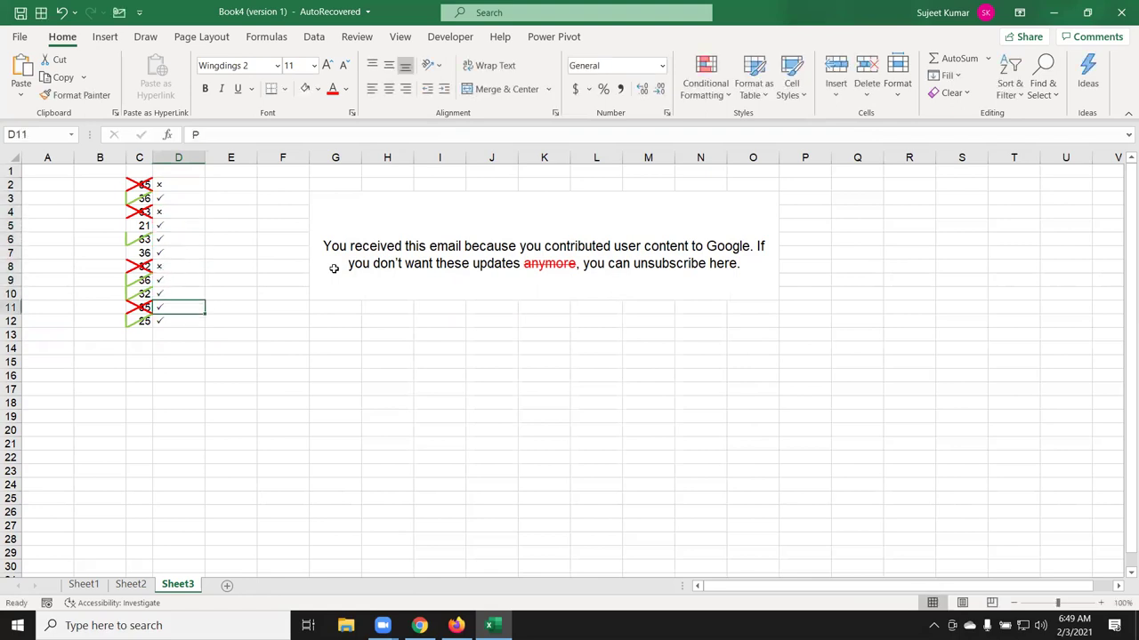
{"action": "type", "text": "O"}
{"action": "key", "text": "Return"}
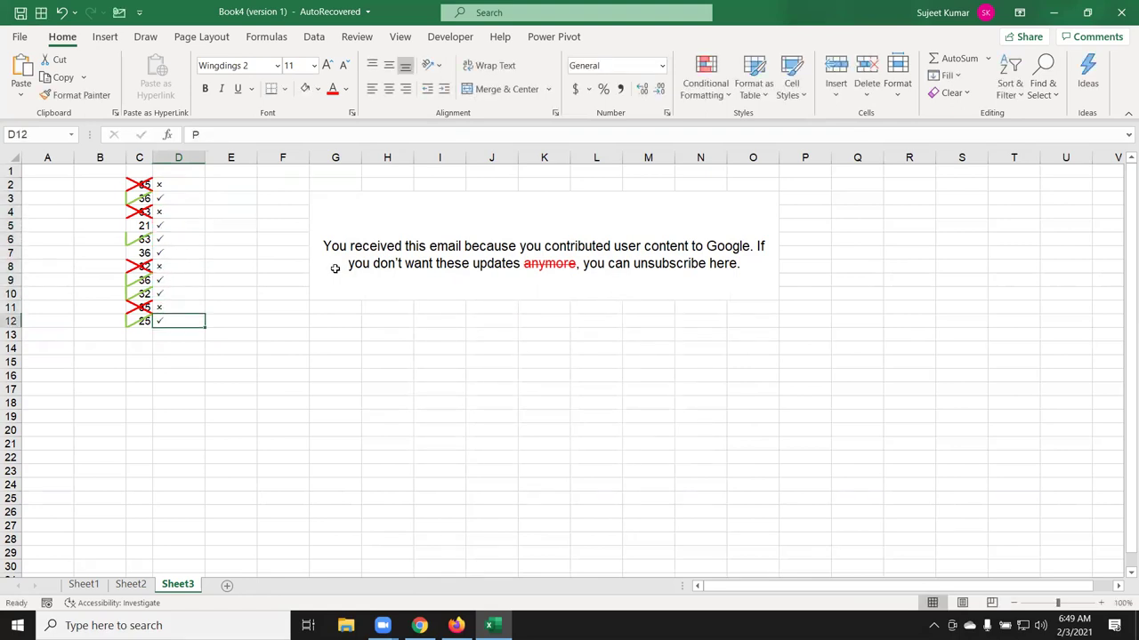
Step: Re-confirm the D2 and D3 entries and add filter buttons to the list with Ctrl+Shift+L
{"action": "double_click", "coordinate": [185, 189]}
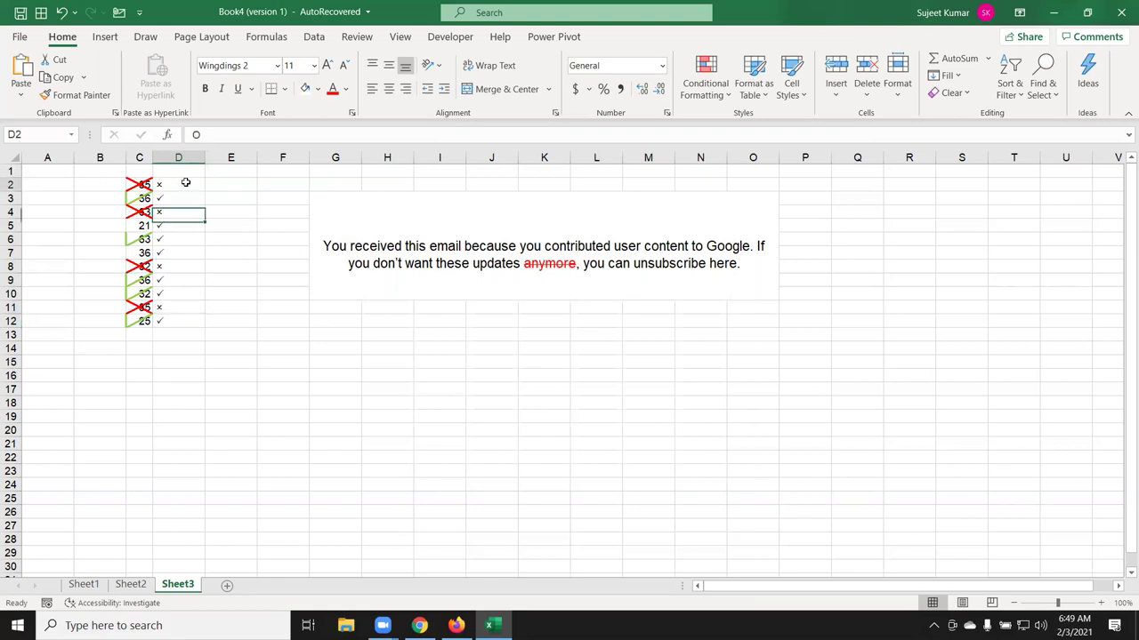
{"action": "key", "text": "Return"}
{"action": "double_click", "coordinate": [196, 134]}
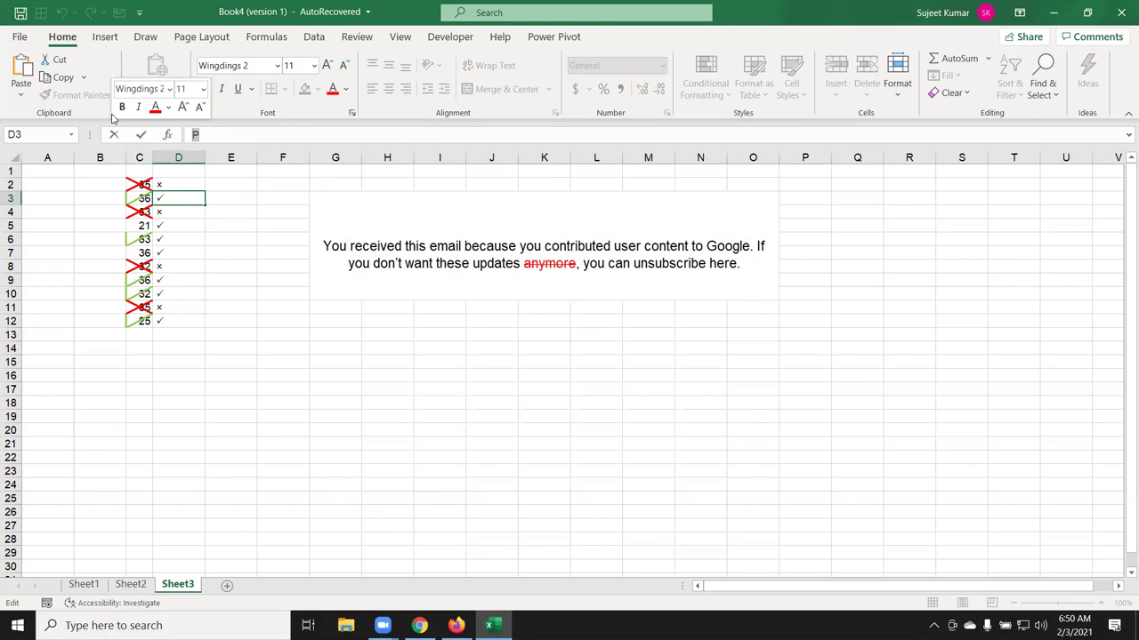
{"action": "key", "text": "Return"}
{"action": "key", "text": "Up"}
{"action": "key", "text": "Up"}
{"action": "key", "text": "Up"}
{"action": "key", "text": "ctrl+shift+l"}
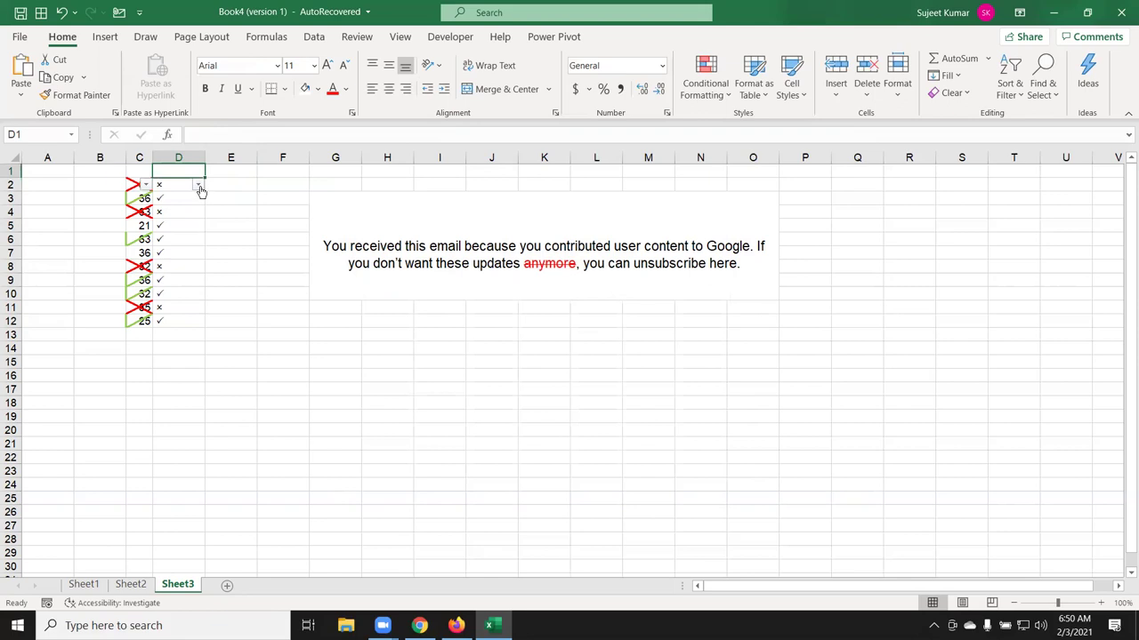
Step: Filter column D to hide the O crosses, then clear the filter and select D10
{"action": "left_click", "coordinate": [198, 184]}
{"action": "left_click", "coordinate": [47, 372]}
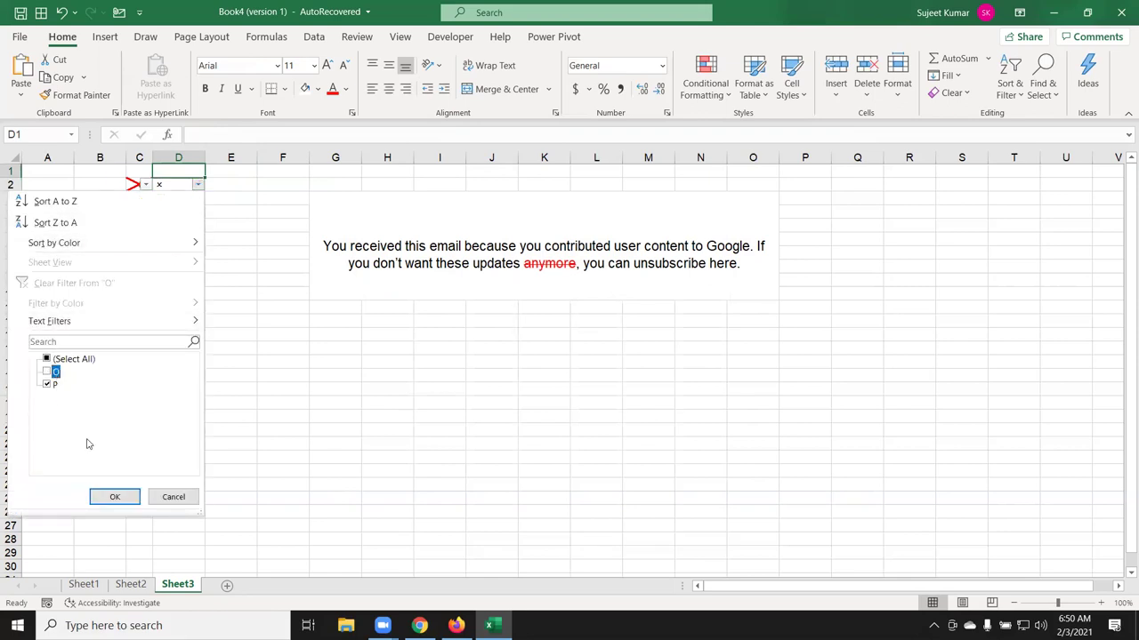
{"action": "left_click", "coordinate": [124, 495]}
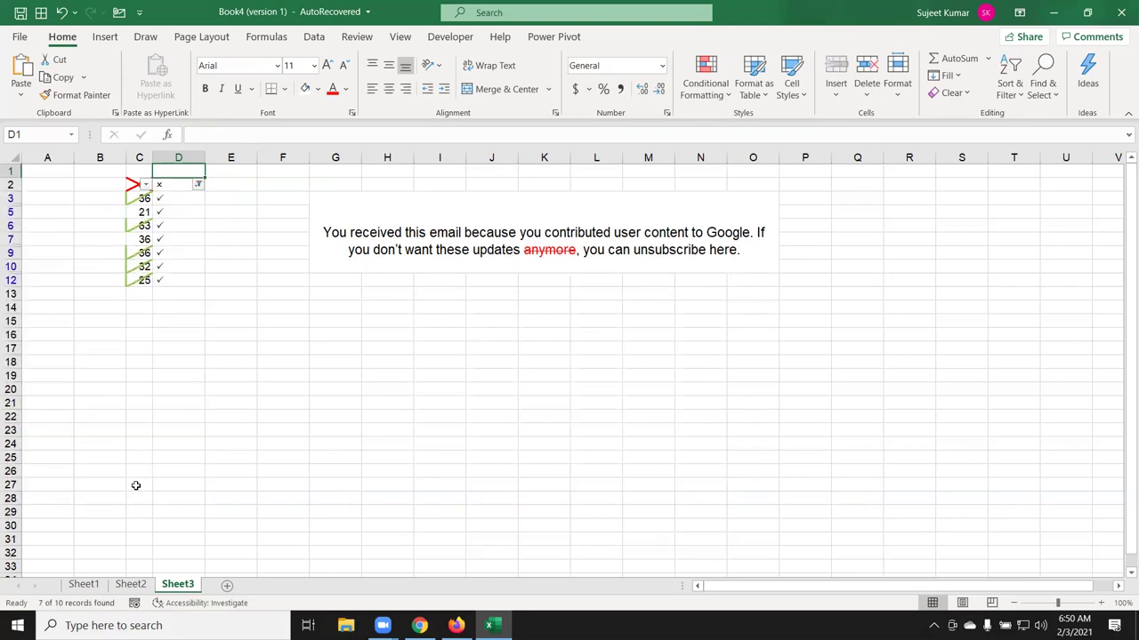
{"action": "key", "text": "ctrl+shift+l"}
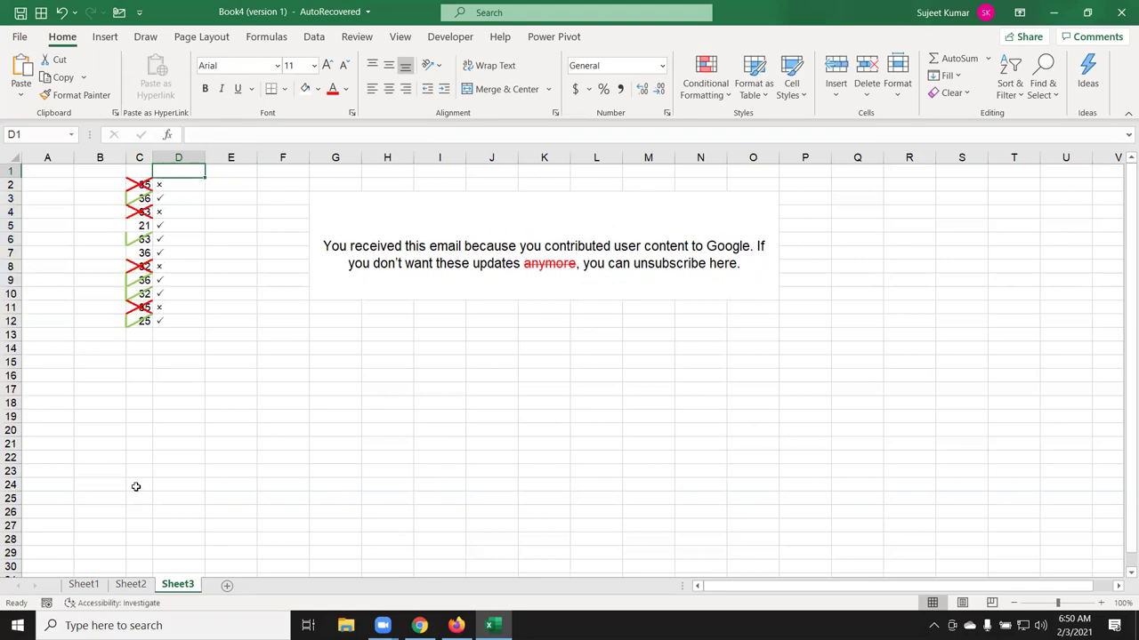
{"action": "left_click", "coordinate": [182, 292]}
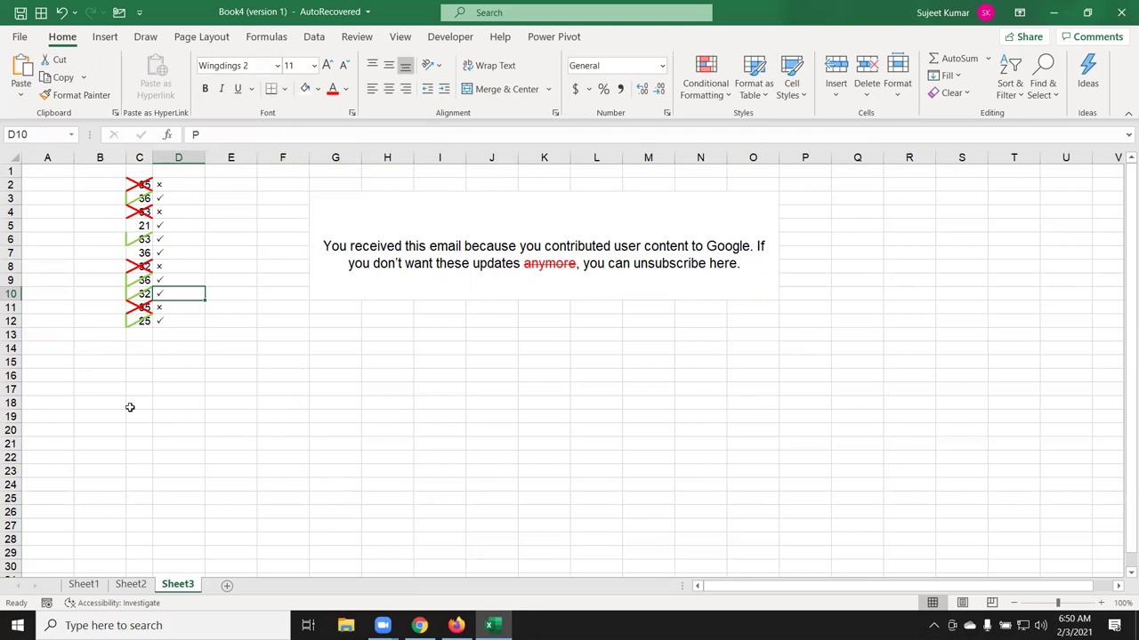
Step: Enter J in F14 and tilt it with Angle Clockwise orientation
{"action": "left_click", "coordinate": [300, 348]}
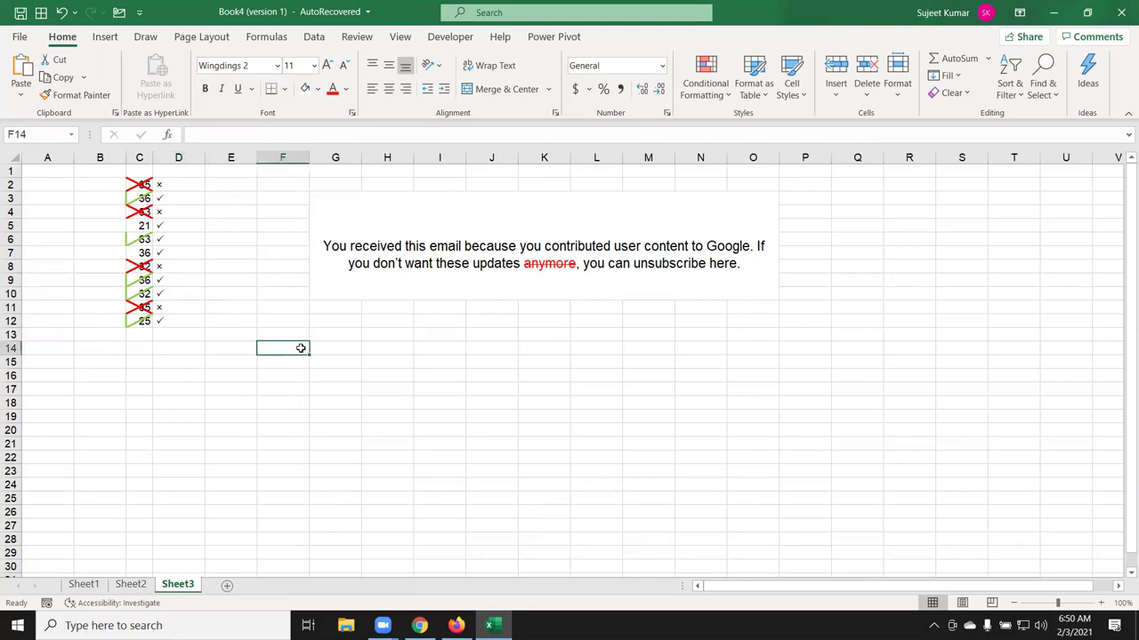
{"action": "type", "text": "J"}
{"action": "key", "text": "Return"}
{"action": "left_click", "coordinate": [287, 346]}
{"action": "left_click", "coordinate": [438, 66]}
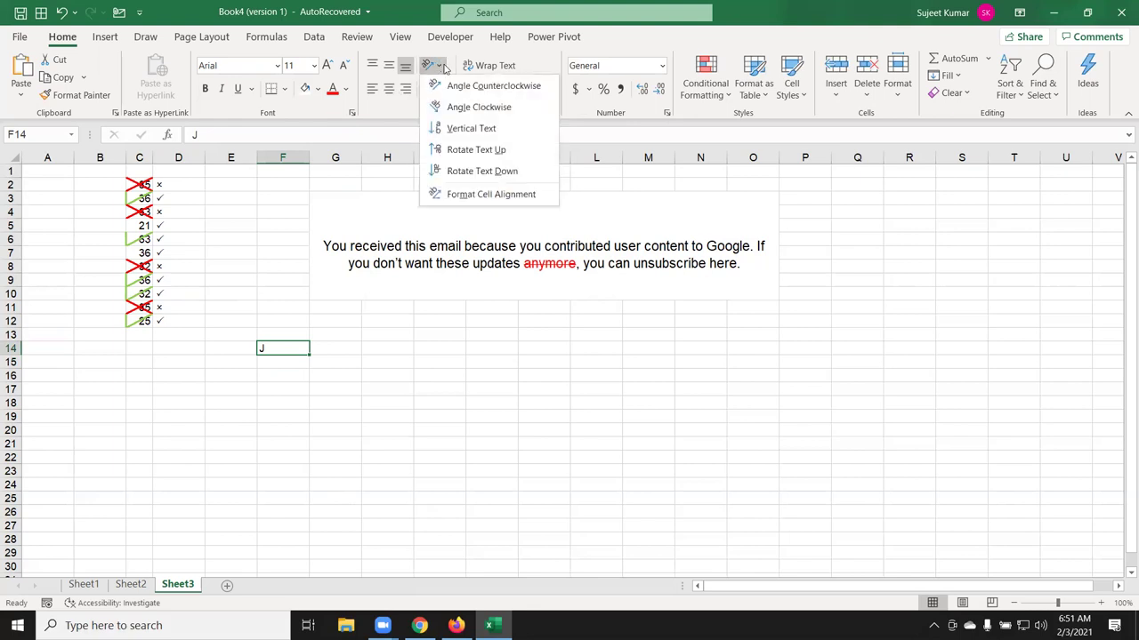
{"action": "left_click", "coordinate": [463, 108]}
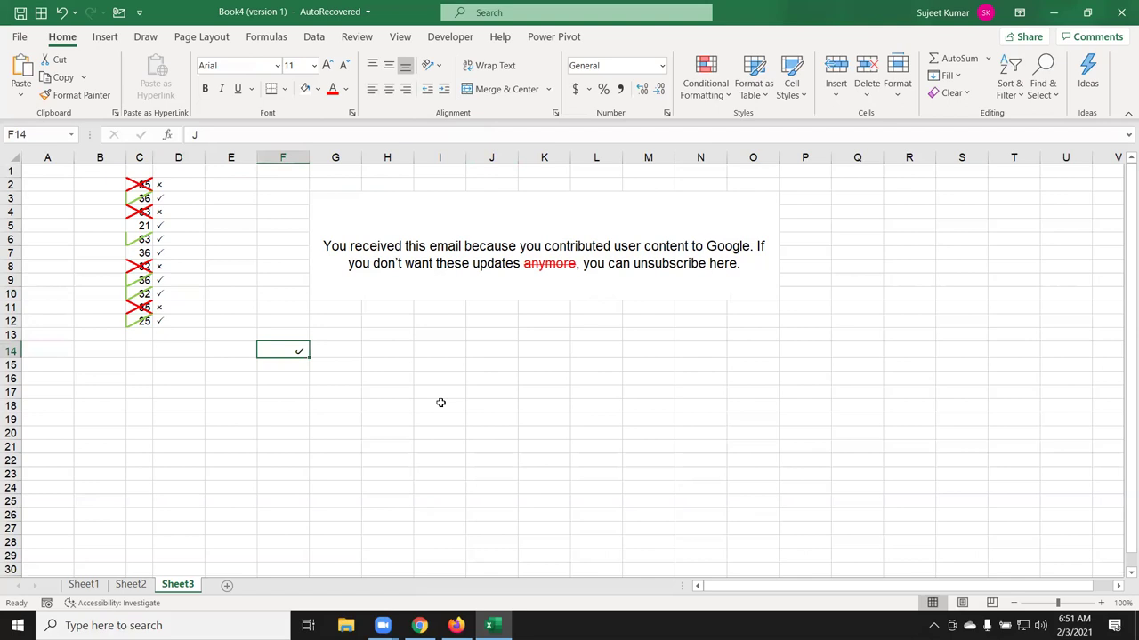
{"action": "left_click", "coordinate": [426, 402]}
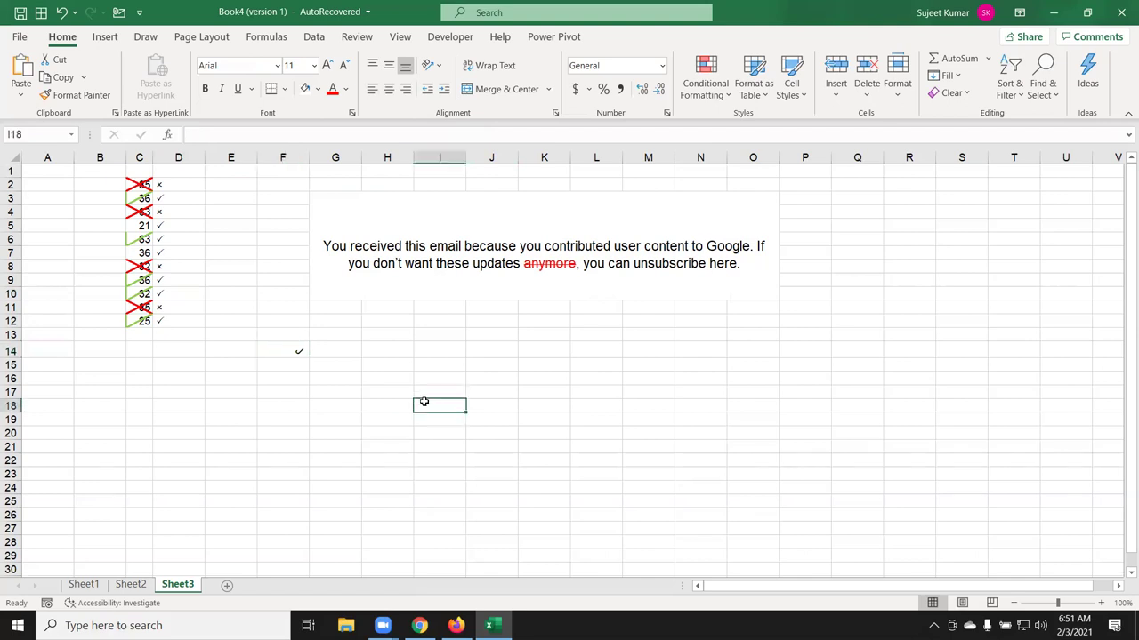
Step: Put an X in F15 and add a new blank Sheet4
{"action": "left_click", "coordinate": [291, 355]}
{"action": "left_click", "coordinate": [282, 369]}
{"action": "type", "text": "X"}
{"action": "key", "text": "Return"}
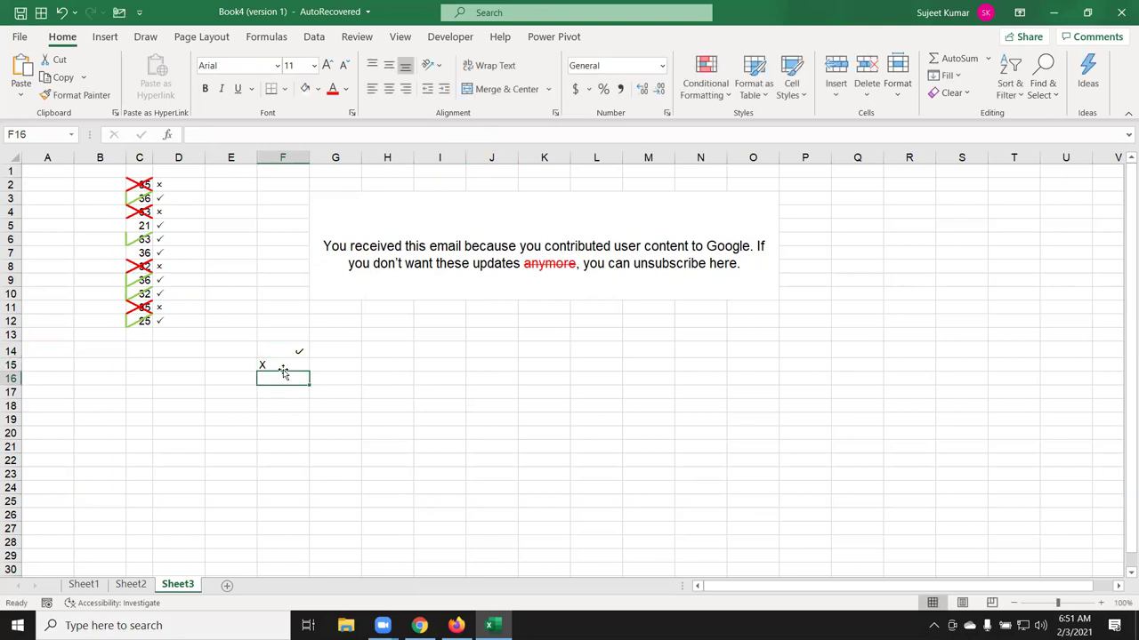
{"action": "key", "text": "Up"}
{"action": "key", "text": "Up"}
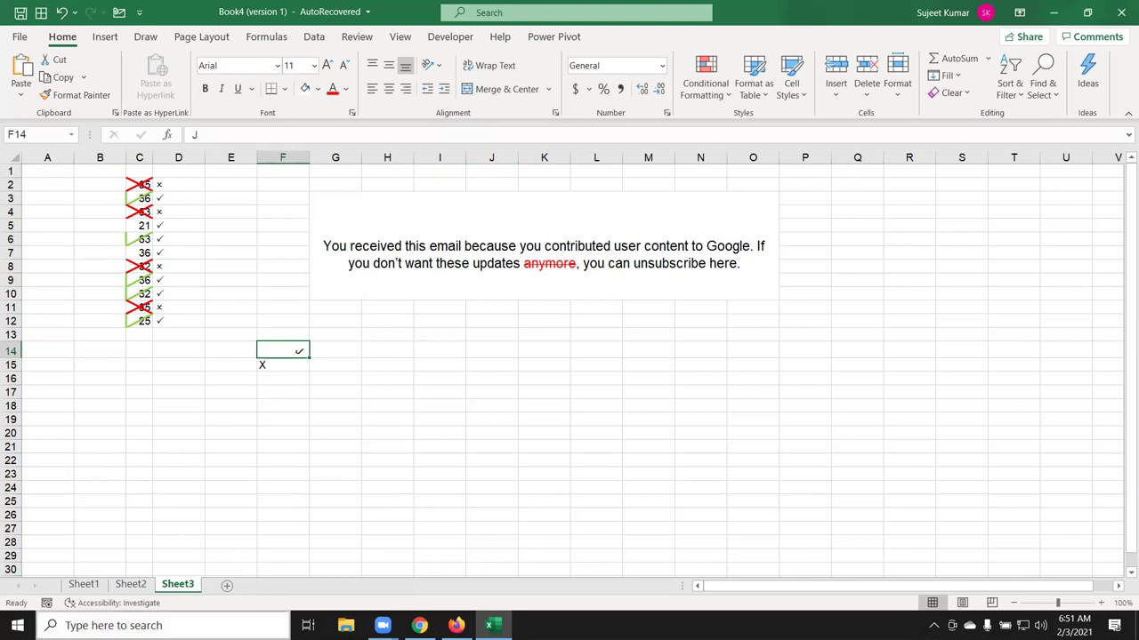
{"action": "left_click", "coordinate": [227, 587]}
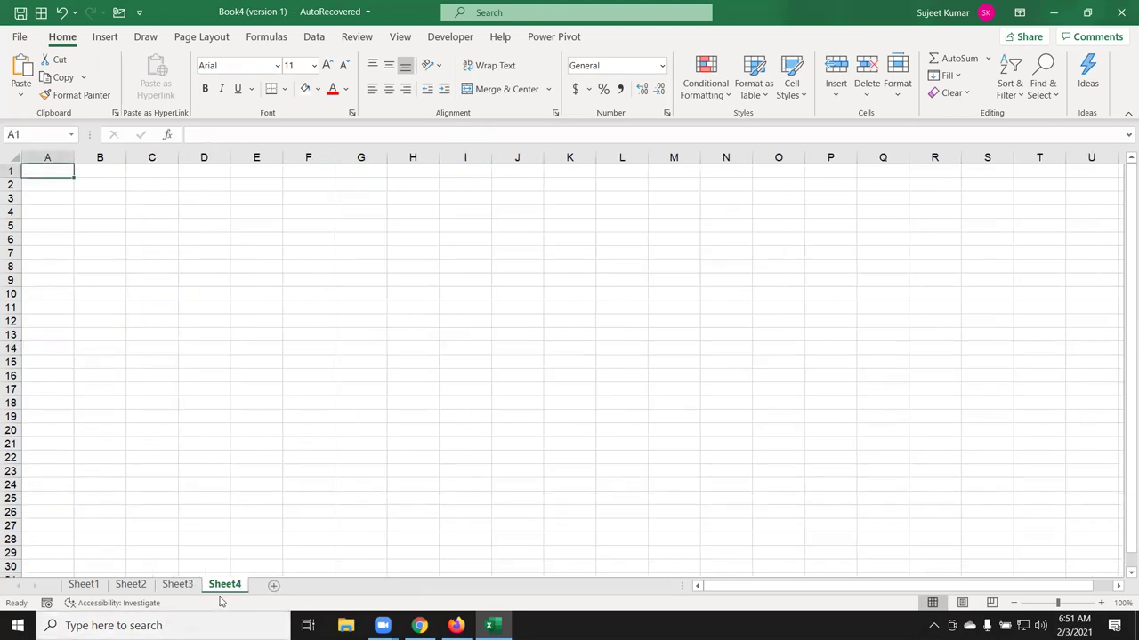
Step: Type Name in A1, then cut and paste it into A7
{"action": "type", "text": "Name"}
{"action": "key", "text": "Return"}
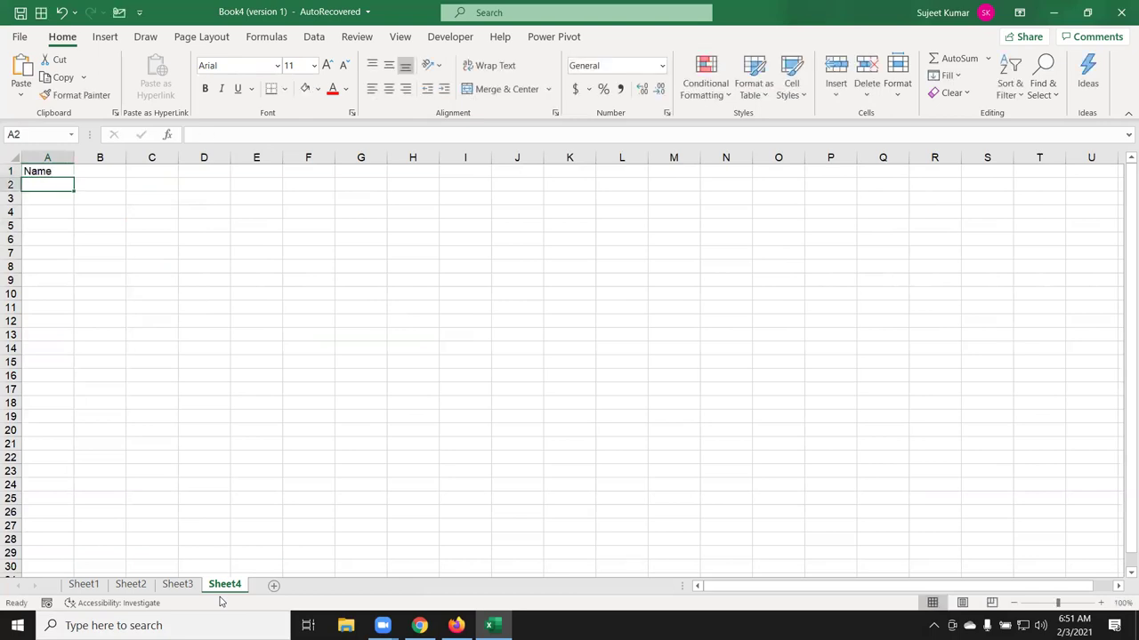
{"action": "key", "text": "Up"}
{"action": "key", "text": "Down"}
{"action": "key", "text": "Up"}
{"action": "key", "text": "ctrl+x"}
{"action": "key", "text": "Down"}
{"action": "key", "text": "Down"}
{"action": "key", "text": "Down"}
{"action": "key", "text": "Down"}
{"action": "key", "text": "Down"}
{"action": "key", "text": "Return"}
{"action": "key", "text": "Down"}
Step: Enter the first student's name in A8
{"action": "type", "text": "P"}
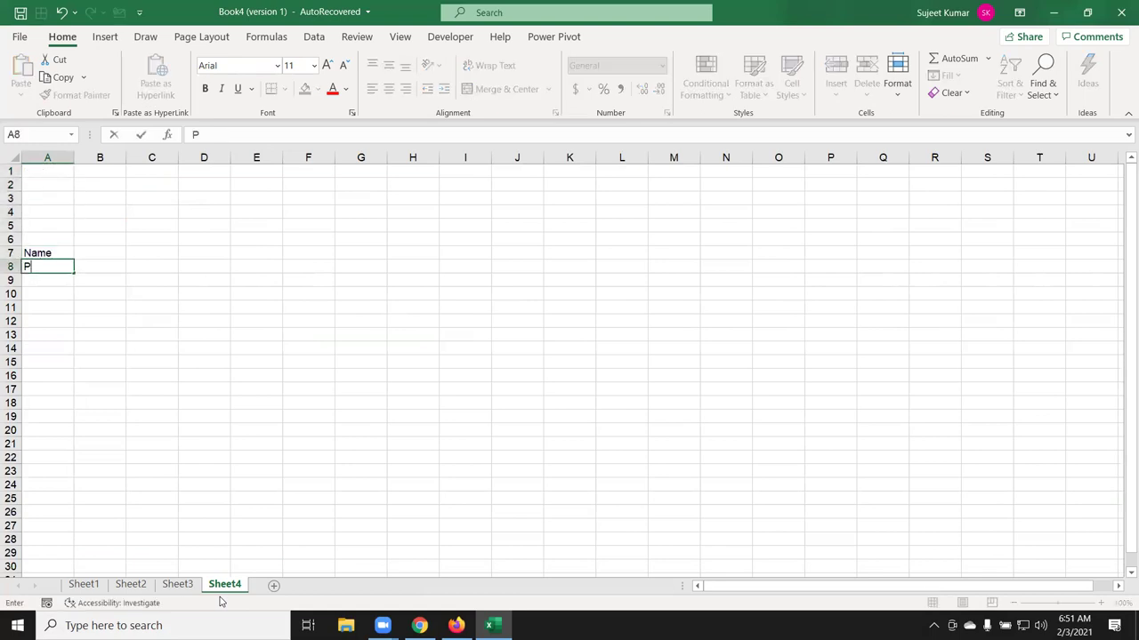
{"action": "type", "text": "uja"}
{"action": "left_click_drag", "start_coordinate": [65, 391], "coordinate": [64, 362]}
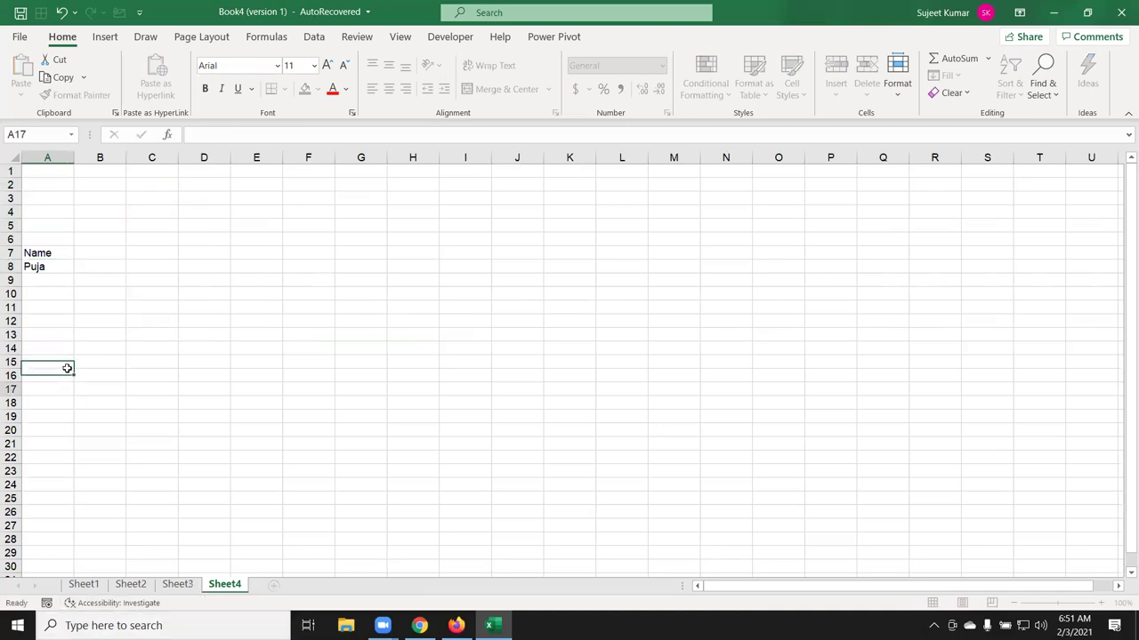
{"action": "left_click", "coordinate": [63, 267]}
Step: Fill the student names down to A16 and the January dates across row 7 from 1-Jan-21 in B7
{"action": "left_click_drag", "start_coordinate": [73, 274], "coordinate": [61, 376]}
{"action": "left_click", "coordinate": [98, 251]}
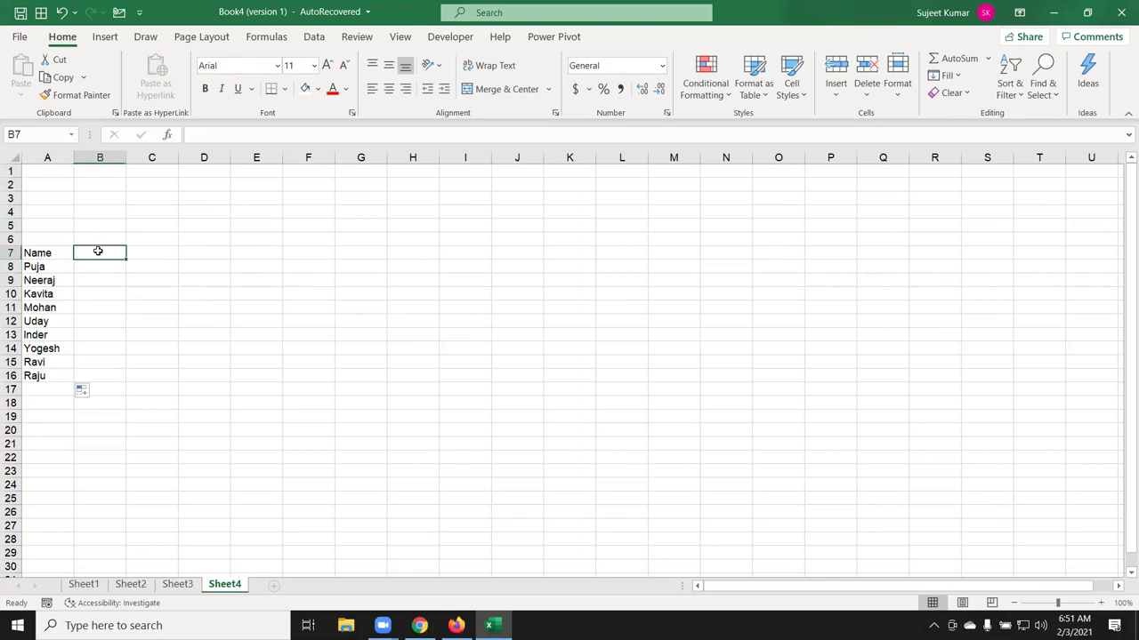
{"action": "type", "text": "1/1"}
{"action": "key", "text": "Return"}
{"action": "left_click", "coordinate": [101, 252]}
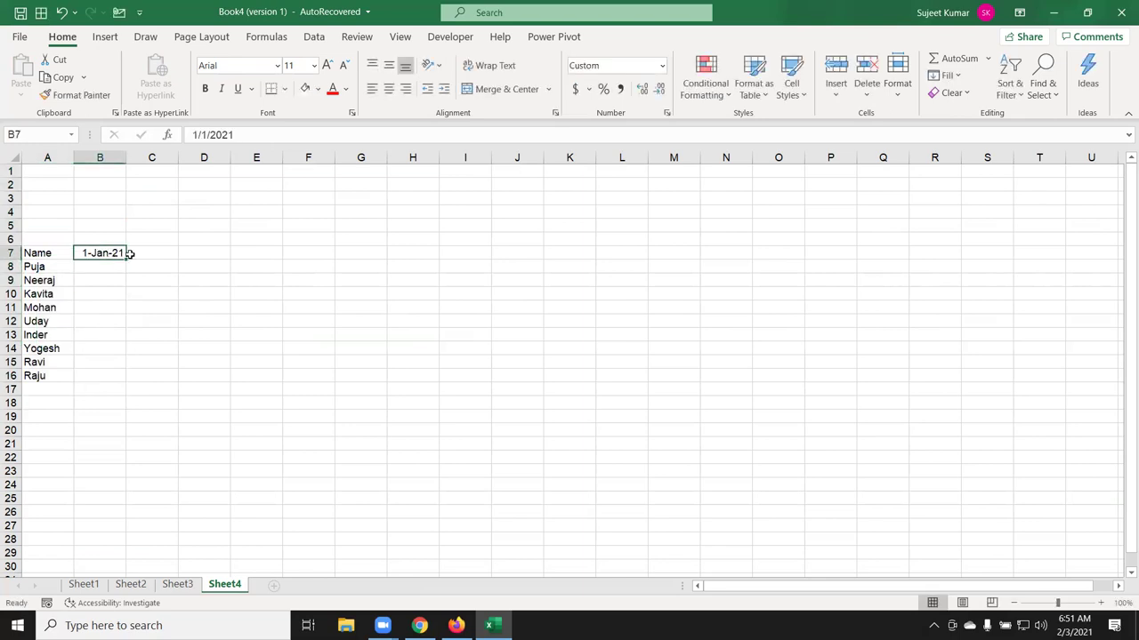
{"action": "mouse_move", "coordinate": [122, 262]}
{"action": "left_mouse_down"}
{"action": "mouse_move", "coordinate": [857, 281]}
{"action": "mouse_move", "coordinate": [856, 268]}
{"action": "mouse_move", "coordinate": [1076, 273]}
{"action": "left_mouse_up"}
{"action": "left_click", "coordinate": [852, 260]}
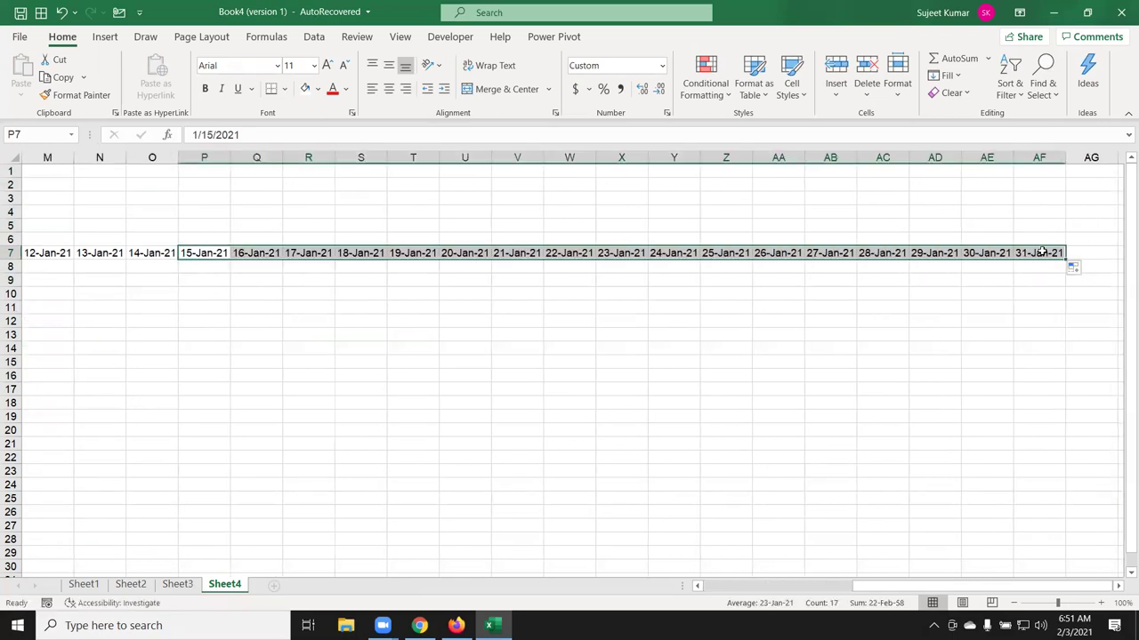
{"action": "left_click", "coordinate": [1042, 255]}
Step: Select B8:AF16 and fill P into every attendance cell with Ctrl+R
{"action": "key", "text": "ctrl+Left"}
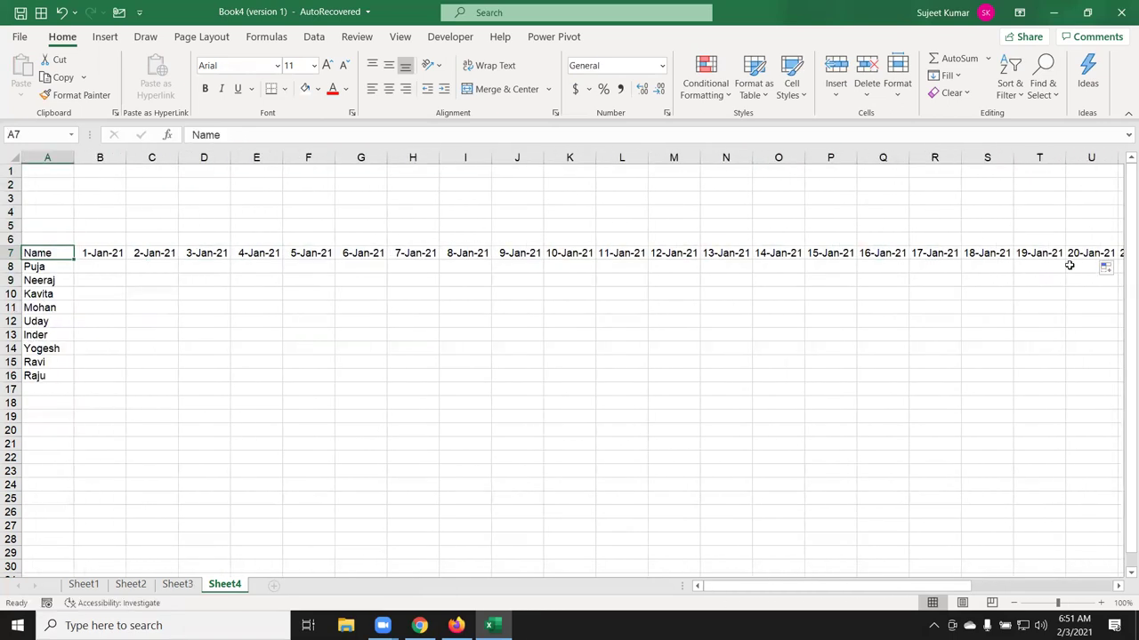
{"action": "key", "text": "Down"}
{"action": "key", "text": "Right"}
{"action": "key", "text": "Up"}
{"action": "key", "text": "ctrl+Right"}
{"action": "key", "text": "ctrl+Left"}
{"action": "key", "text": "Down"}
{"action": "key", "text": "Right"}
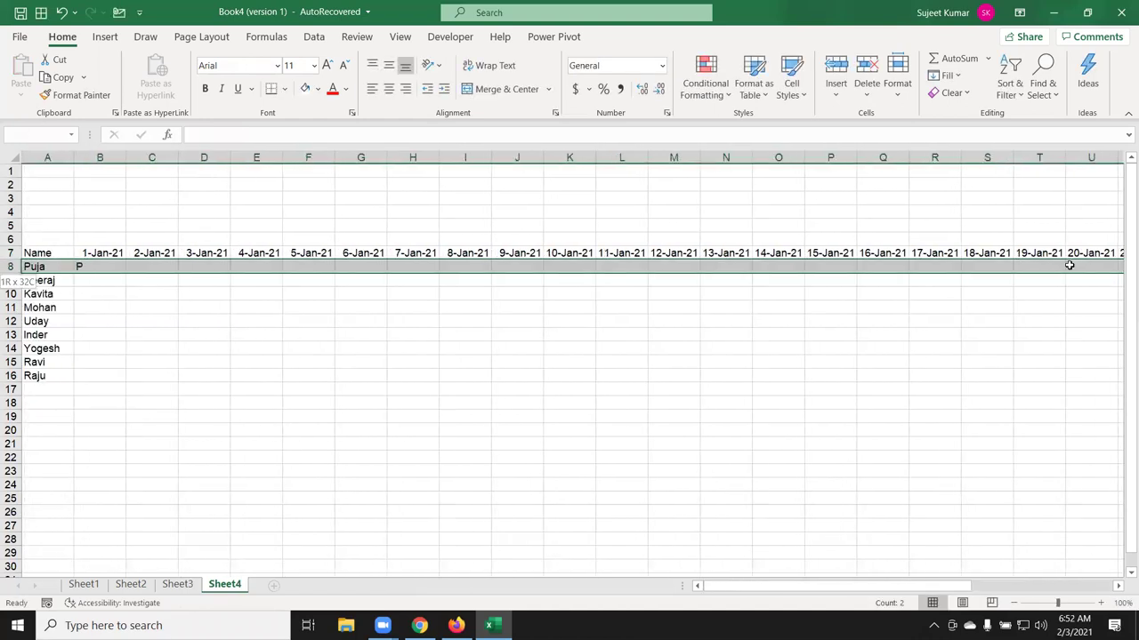
{"action": "key", "text": "shift+Down"}
{"action": "key", "text": "shift+Down"}
{"action": "key", "text": "shift+Down"}
{"action": "key", "text": "shift+Down"}
{"action": "key", "text": "shift+Down"}
{"action": "key", "text": "shift+Down"}
{"action": "key", "text": "shift+Down"}
{"action": "key", "text": "shift+Down"}
{"action": "key", "text": "ctrl+r"}
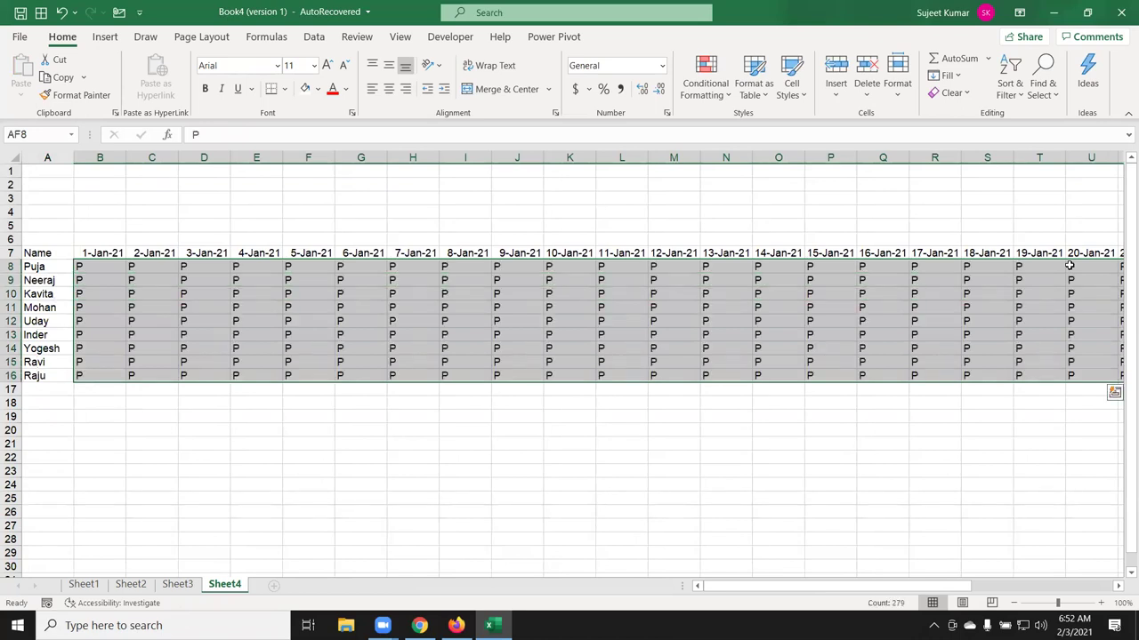
Step: Select the whole table A7:AF16 from Name through 31-Jan-21
{"action": "key", "text": "Up"}
{"action": "key", "text": "Left"}
{"action": "key", "text": "ctrl+Left"}
{"action": "key", "text": "ctrl+shift+Right"}
{"action": "key", "text": "ctrl+shift+Down"}
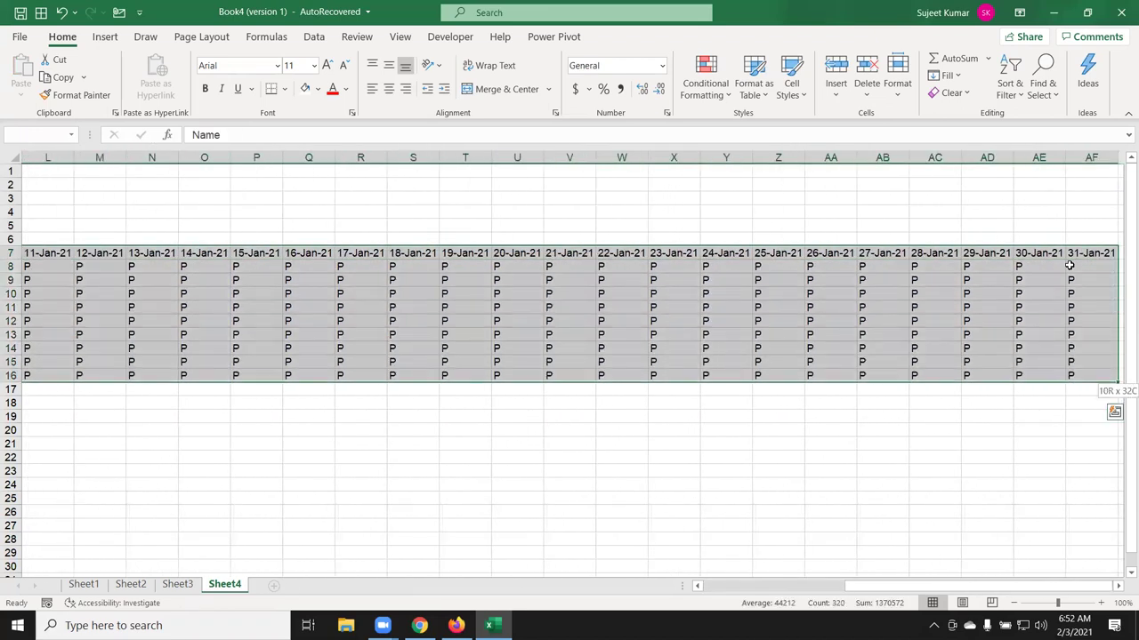
Step: Apply All Borders to the A7:AF16 attendance table
{"action": "left_click", "coordinate": [285, 89]}
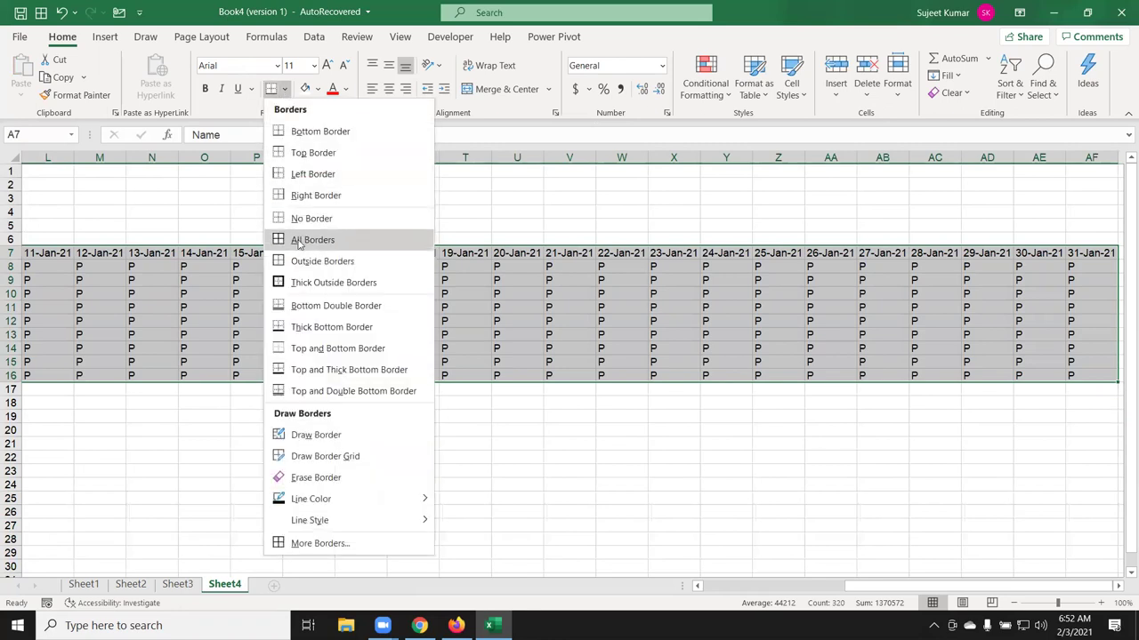
{"action": "left_click", "coordinate": [301, 239]}
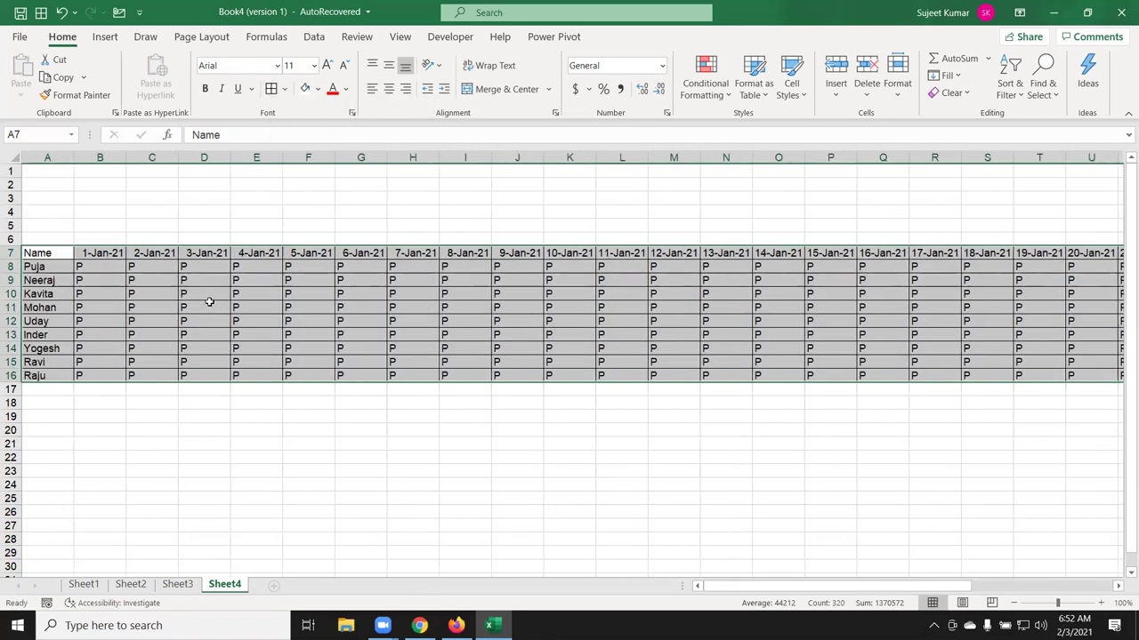
{"action": "left_click", "coordinate": [209, 303]}
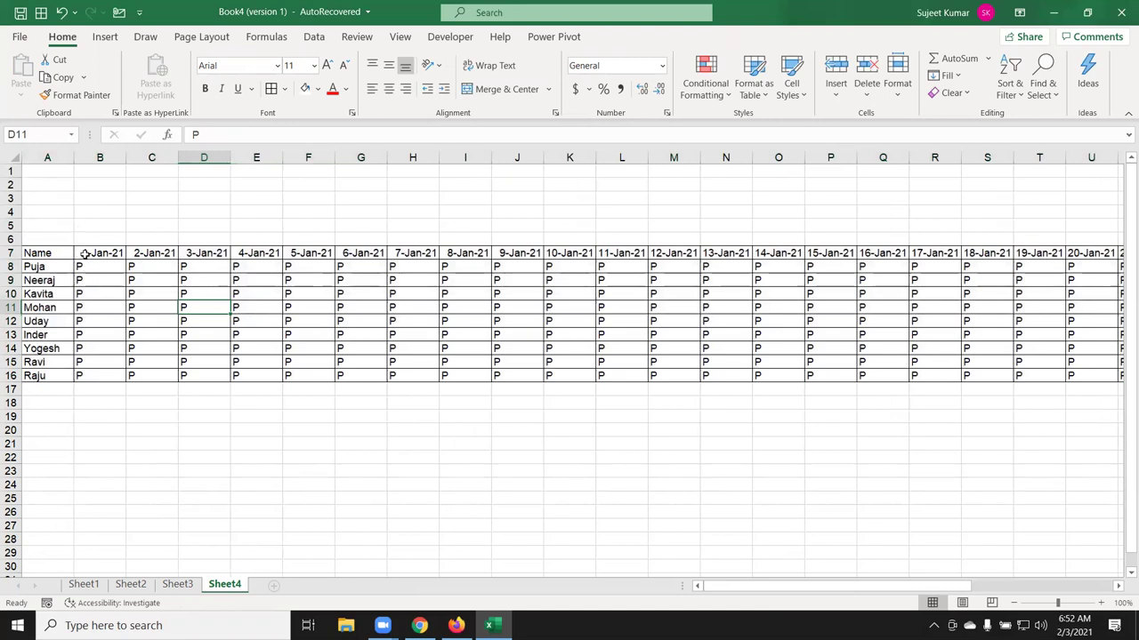
Step: Narrow column B until the date shows ##, undo it, then select header row A7:AF7
{"action": "left_click_drag", "start_coordinate": [100, 265], "coordinate": [101, 373]}
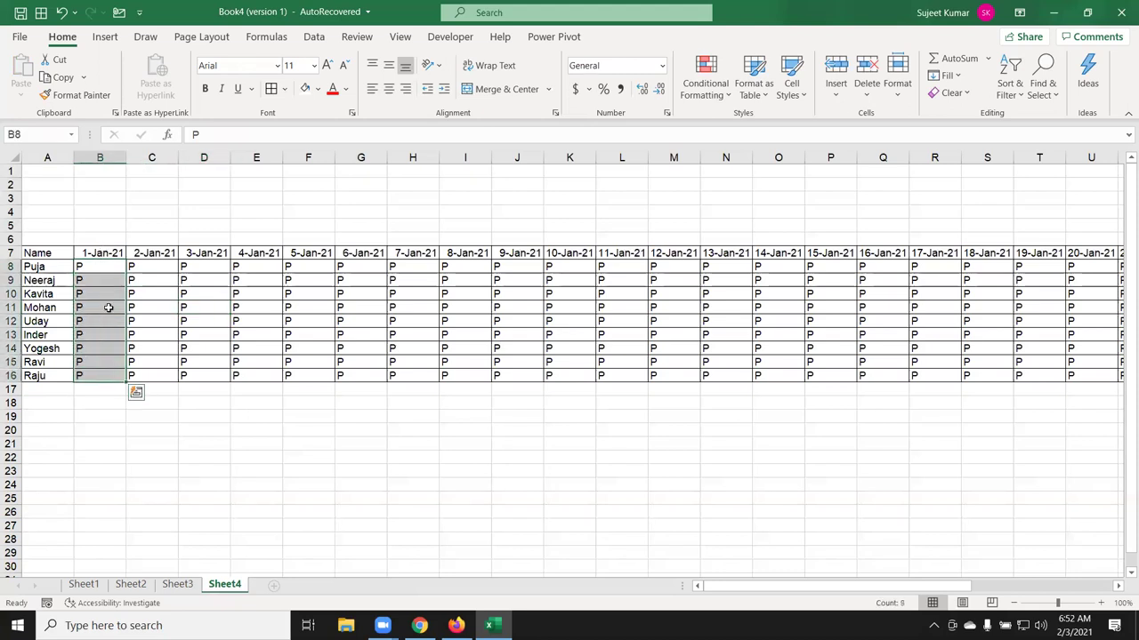
{"action": "left_click", "coordinate": [105, 253]}
{"action": "left_click_drag", "start_coordinate": [125, 163], "coordinate": [92, 163]}
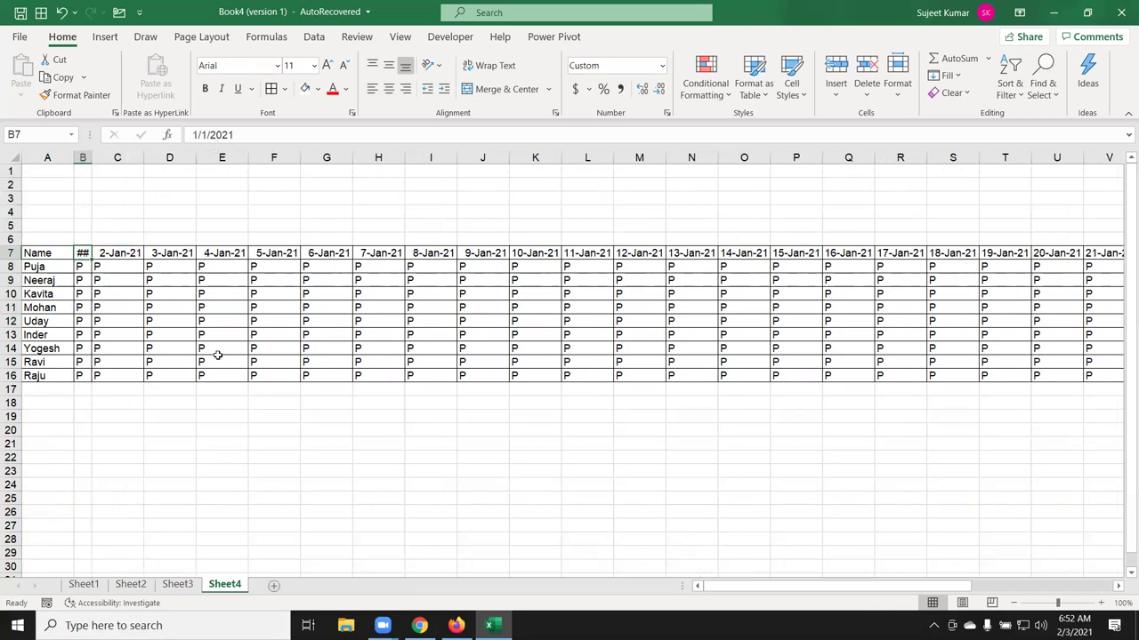
{"action": "key", "text": "ctrl+z"}
{"action": "left_click", "coordinate": [56, 252]}
{"action": "key", "text": "ctrl+shift+Right"}
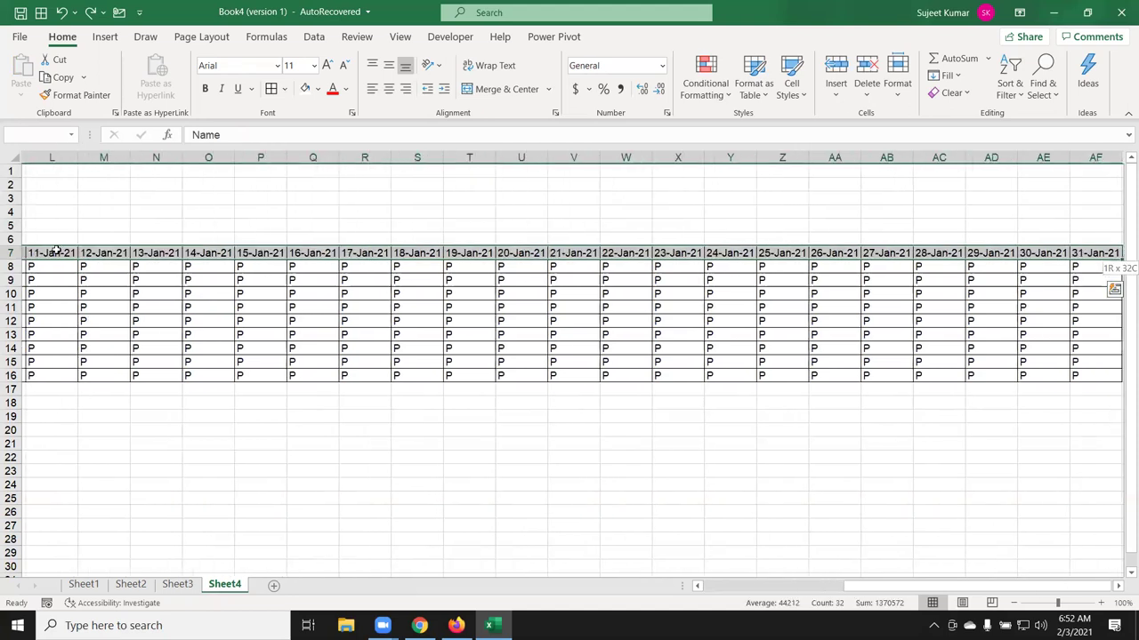
Step: Rotate the A7:AF7 header dates with Rotate Text Up
{"action": "left_click", "coordinate": [430, 65]}
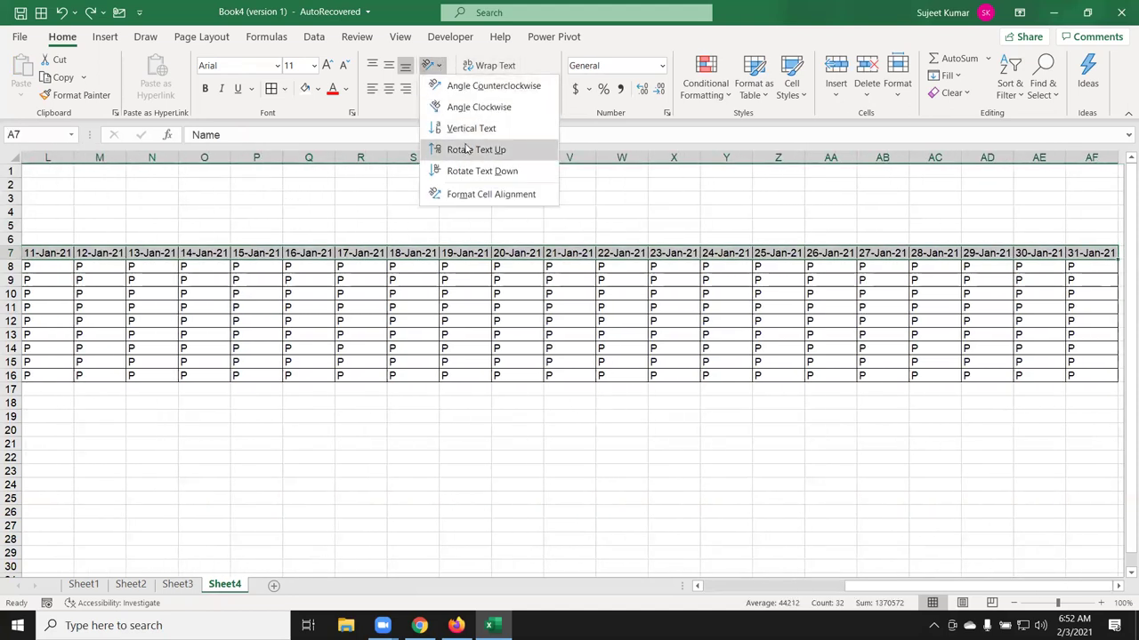
{"action": "left_click", "coordinate": [467, 148]}
{"action": "left_click", "coordinate": [277, 347]}
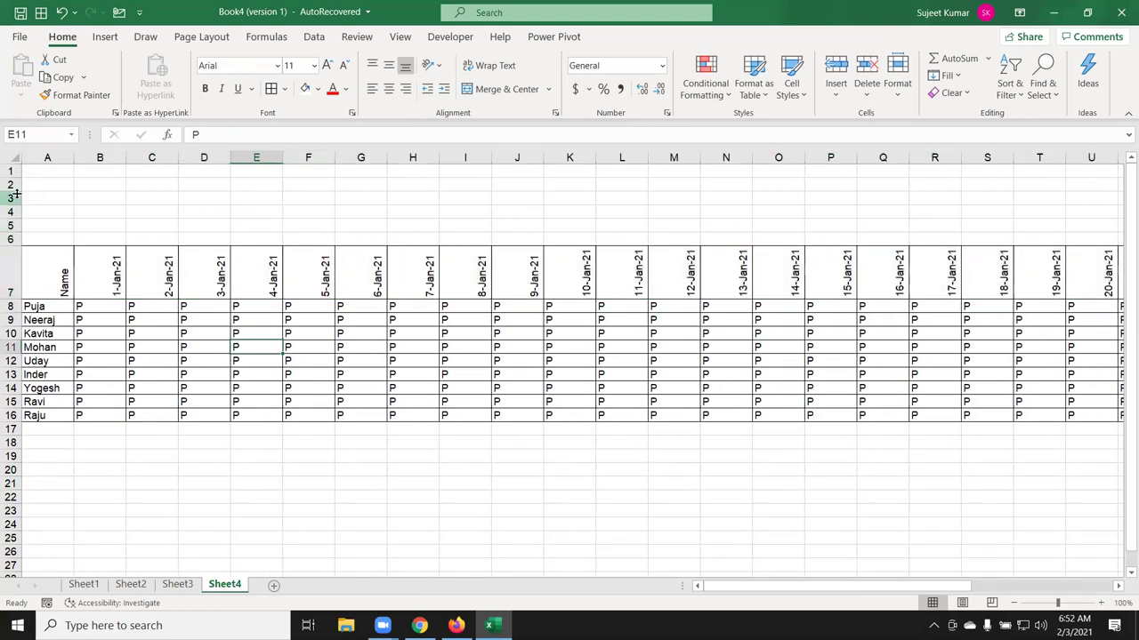
Step: Select the entire sheet and AutoFit all column widths to their contents
{"action": "left_click", "coordinate": [13, 158]}
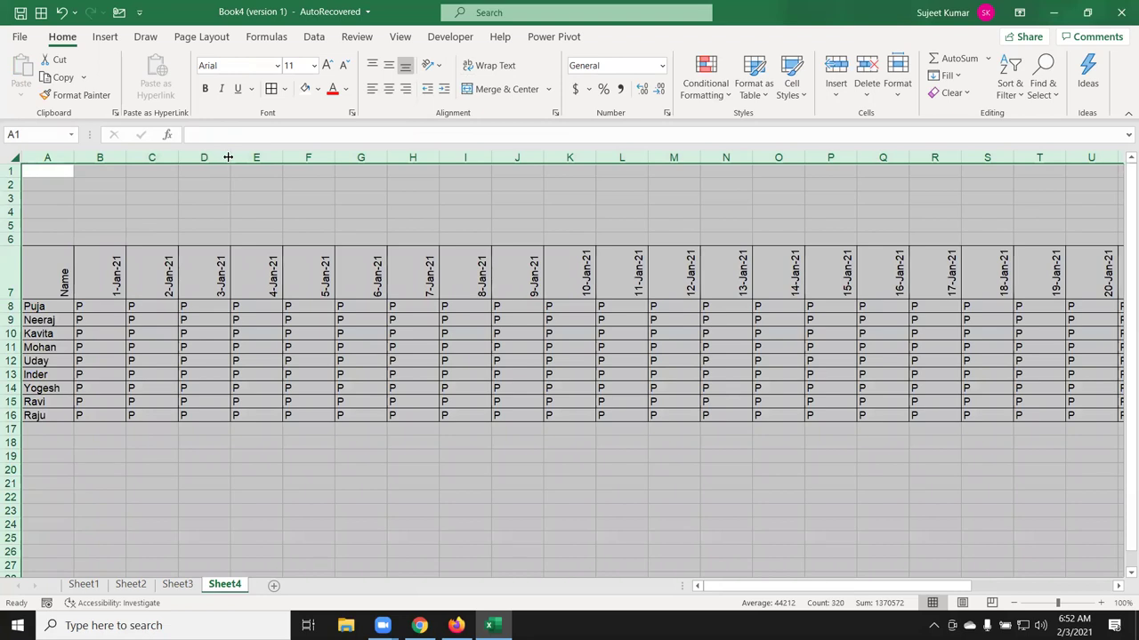
{"action": "double_click", "coordinate": [229, 157]}
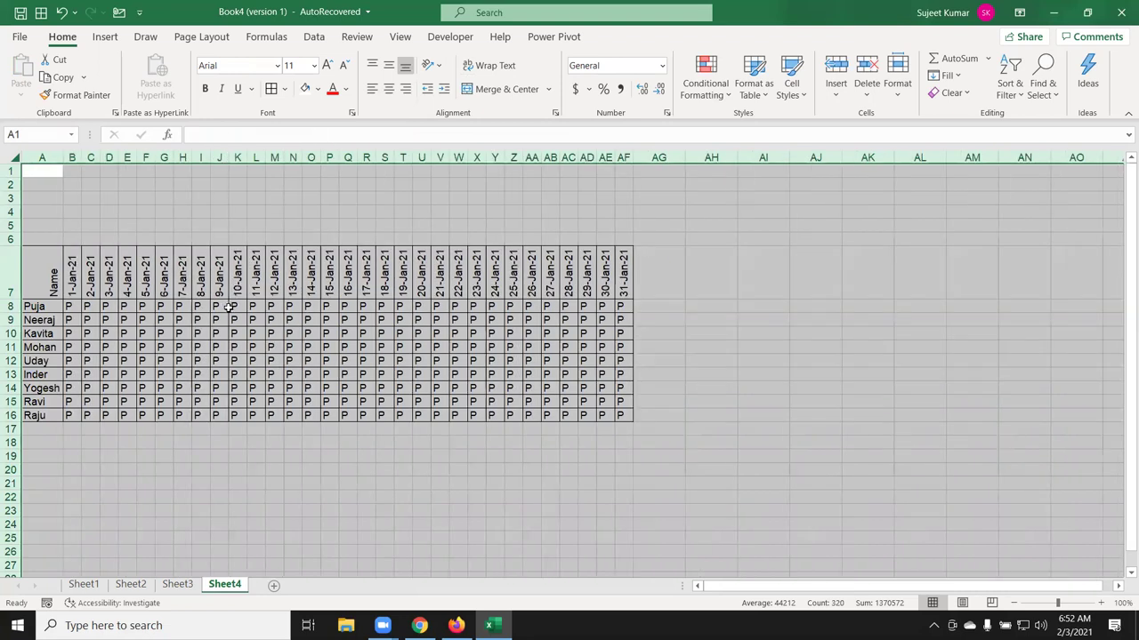
{"action": "left_click", "coordinate": [231, 318]}
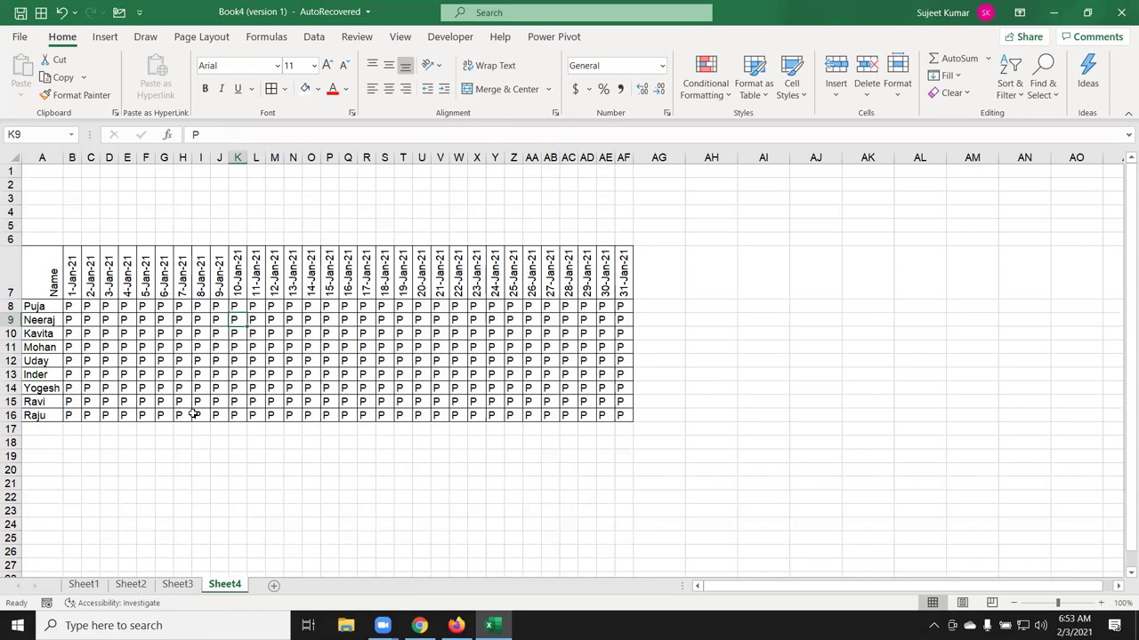
{"action": "left_click", "coordinate": [309, 386]}
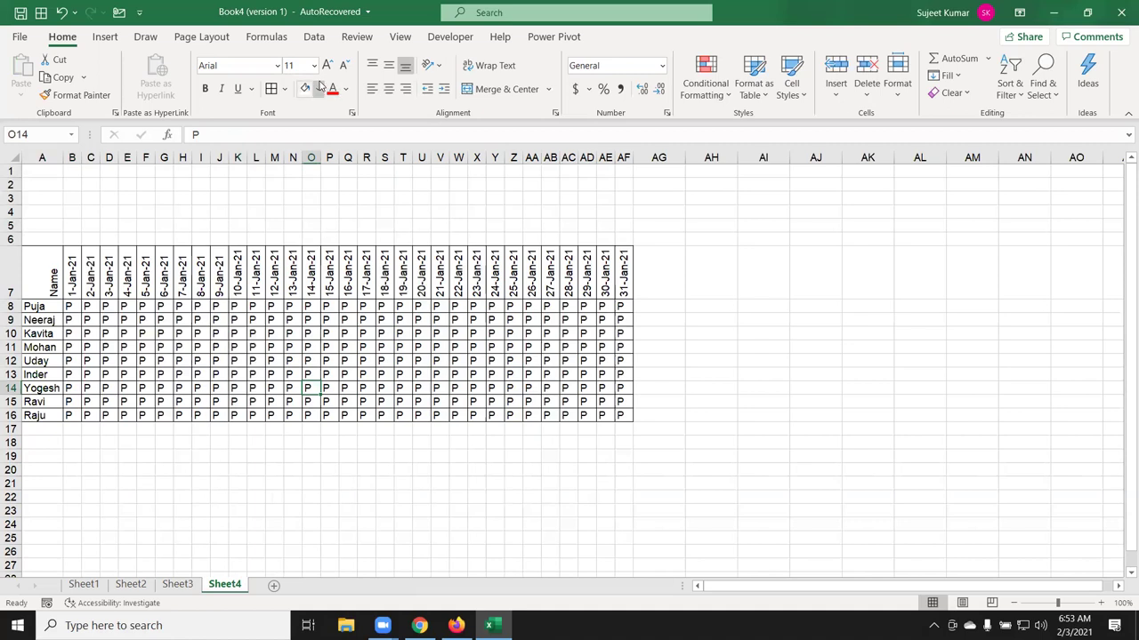
Step: Add a new blank Sheet5
{"action": "left_click", "coordinate": [274, 585]}
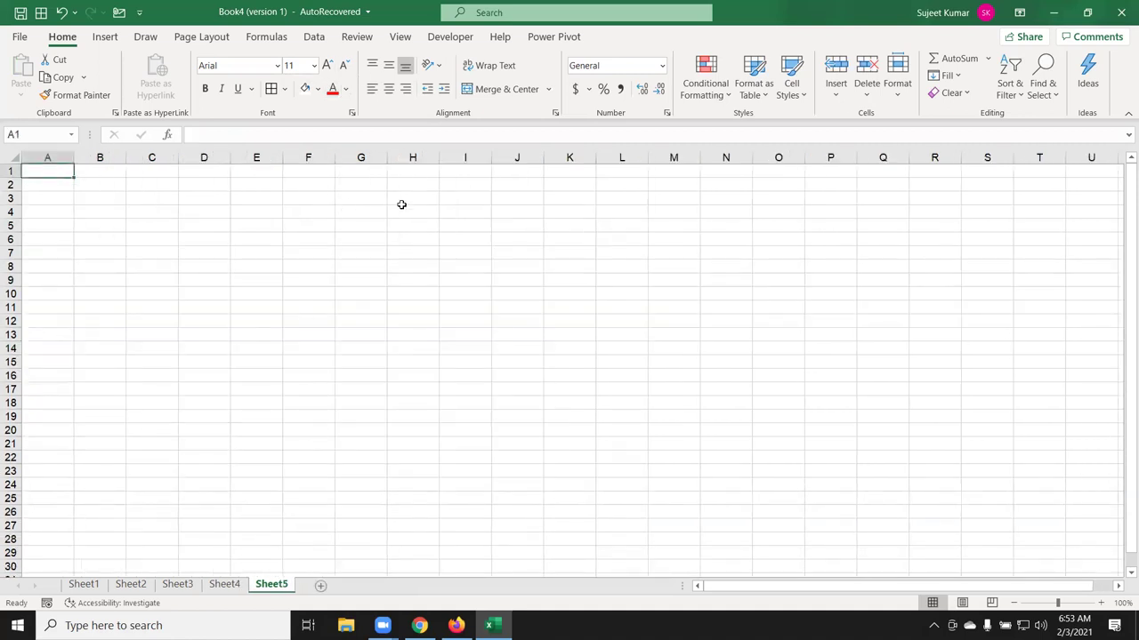
{"action": "left_click_drag", "start_coordinate": [216, 184], "coordinate": [346, 247]}
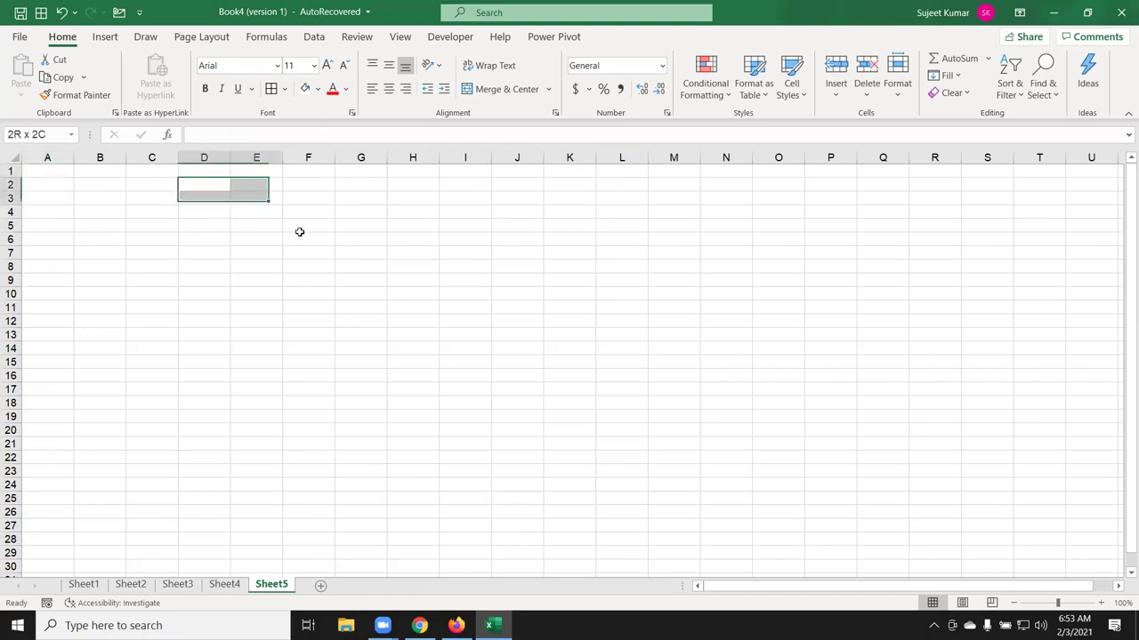
{"action": "left_click", "coordinate": [200, 281]}
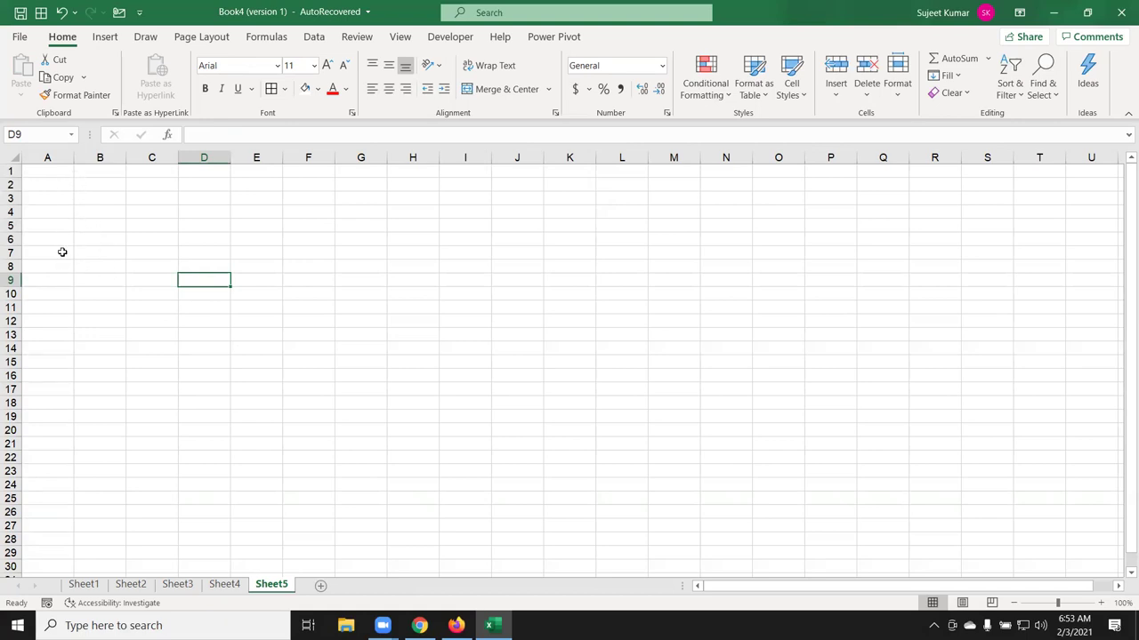
Step: Make rows 4–5 taller and widen column B to 16.70
{"action": "left_click", "coordinate": [65, 214]}
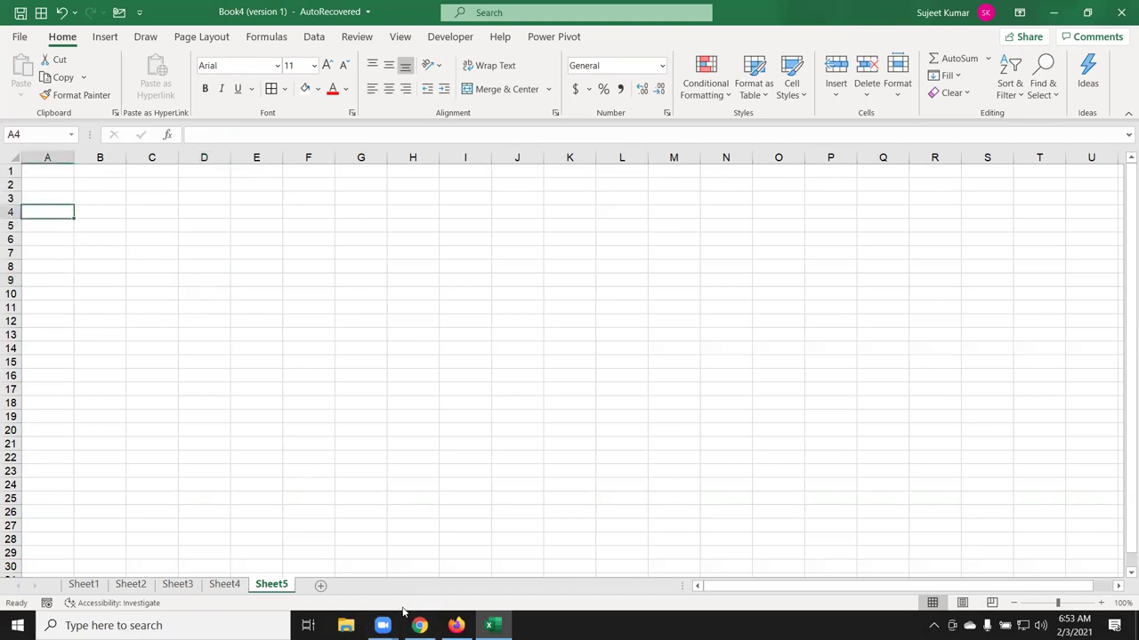
{"action": "left_click_drag", "start_coordinate": [10, 211], "coordinate": [18, 247]}
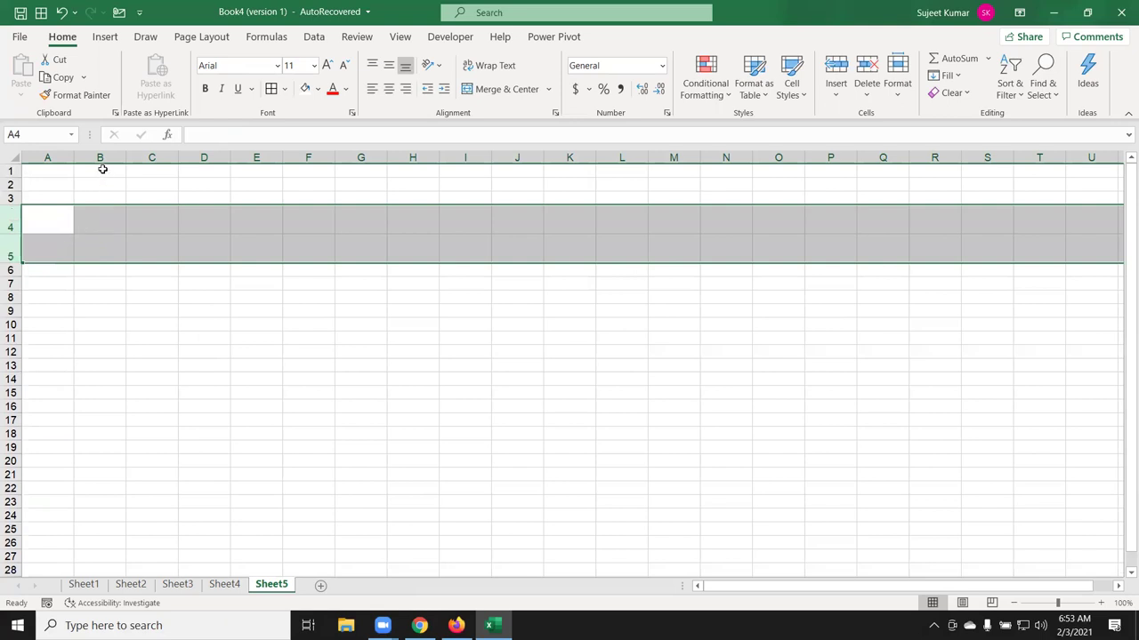
{"action": "left_click_drag", "start_coordinate": [125, 157], "coordinate": [180, 158]}
{"action": "left_click", "coordinate": [52, 297]}
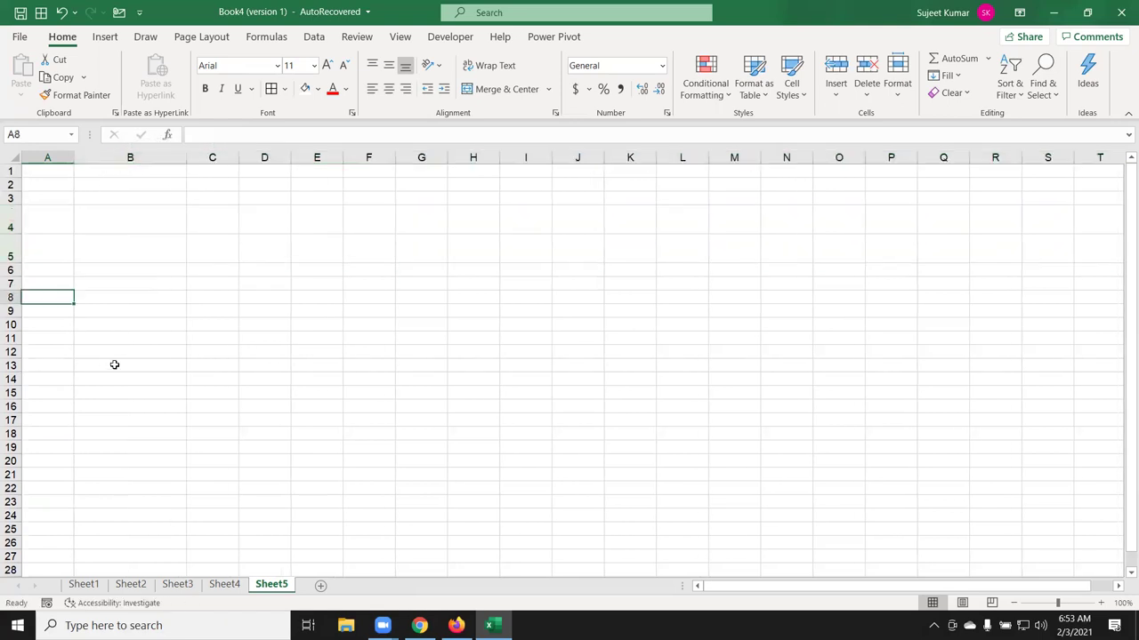
{"action": "left_click", "coordinate": [419, 625]}
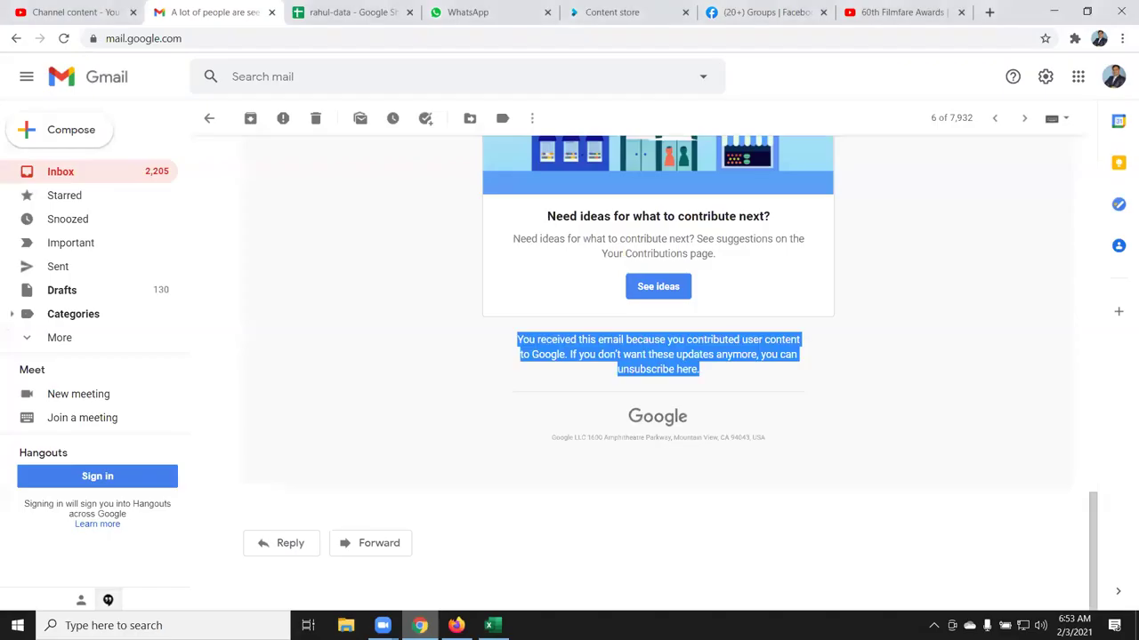
{"action": "scroll", "coordinate": [315, 435], "scroll_direction": "up", "scroll_amount": 10}
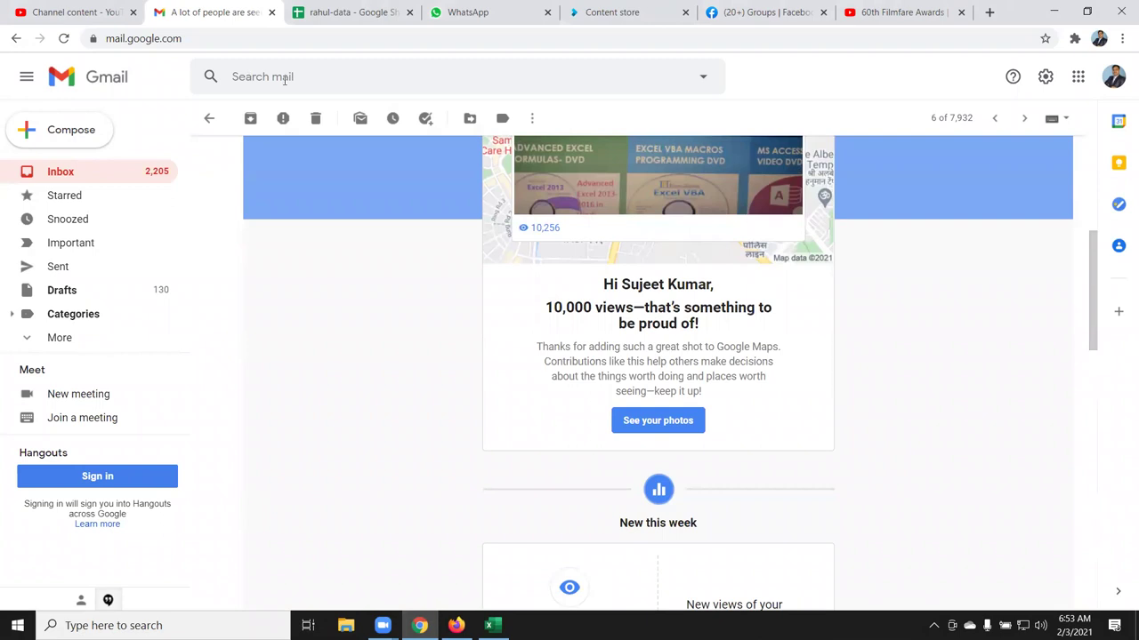
{"action": "left_click", "coordinate": [234, 78]}
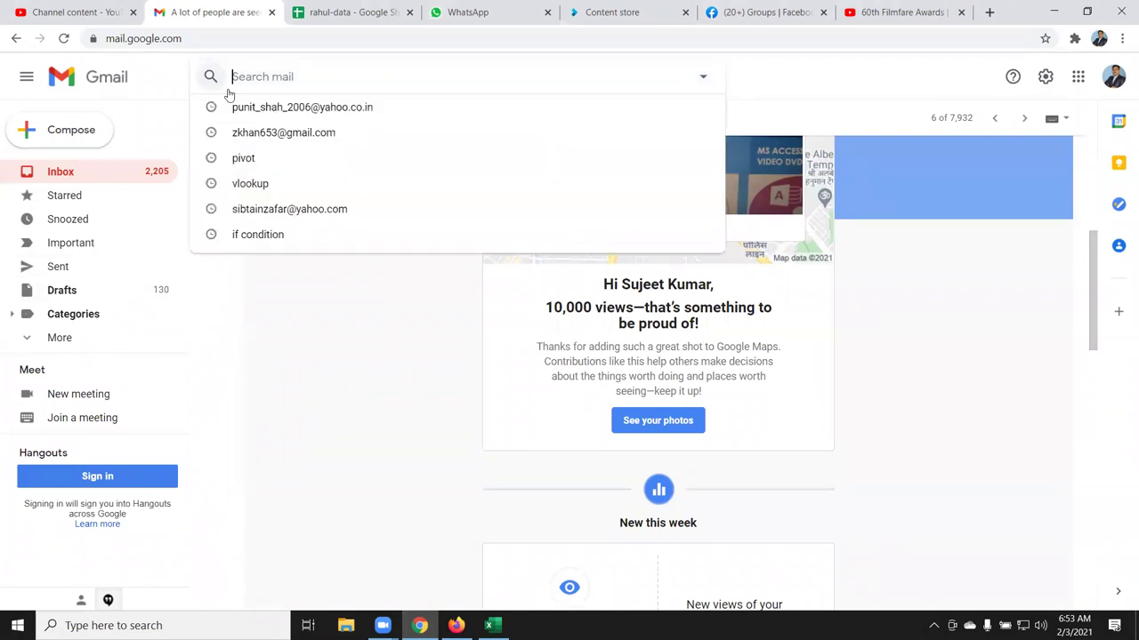
{"action": "left_click", "coordinate": [159, 92]}
{"action": "left_click", "coordinate": [58, 134]}
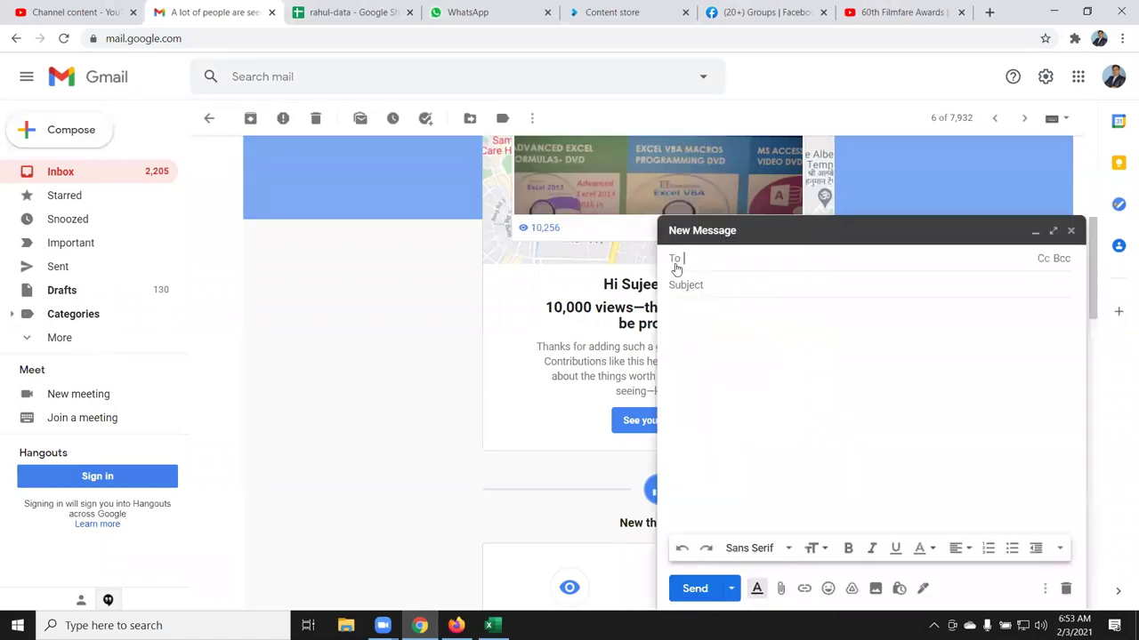
{"action": "left_click", "coordinate": [710, 324]}
{"action": "left_click", "coordinate": [693, 258]}
{"action": "left_click", "coordinate": [688, 317]}
{"action": "left_click", "coordinate": [695, 260]}
{"action": "left_click", "coordinate": [702, 318]}
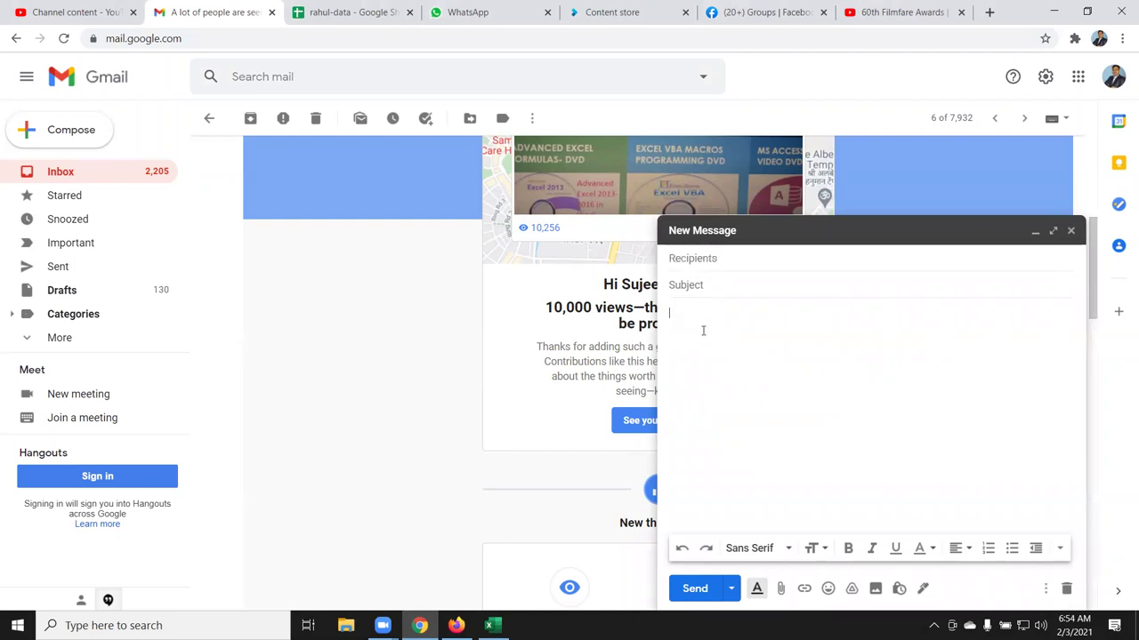
{"action": "left_click", "coordinate": [1071, 230]}
{"action": "left_click", "coordinate": [1053, 12]}
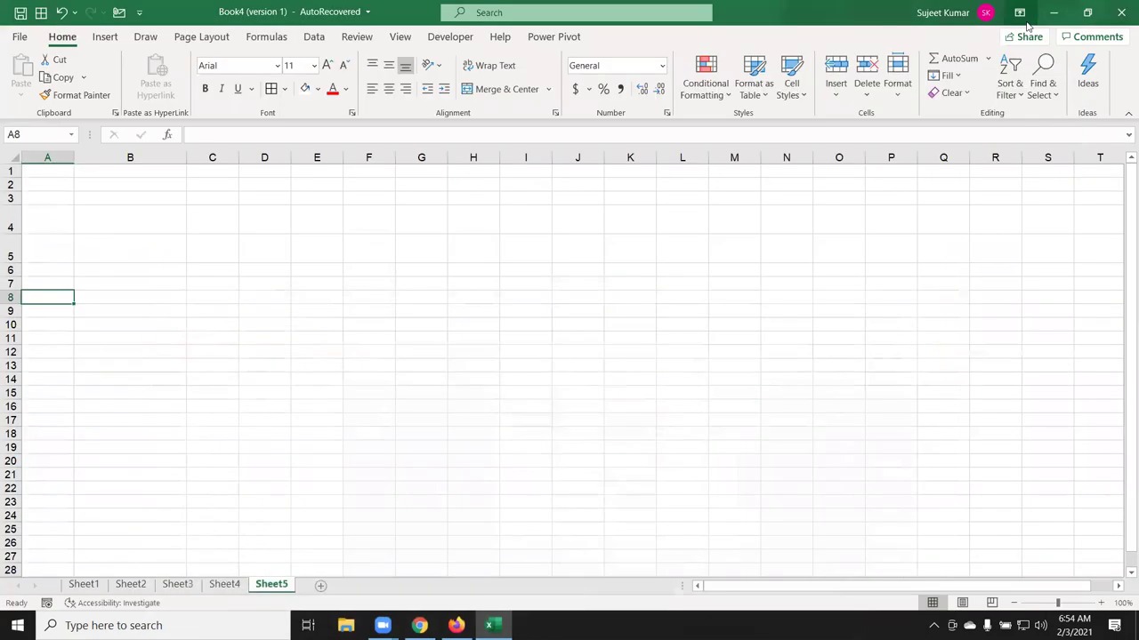
Step: Enter the labels Name in A4 and Roll in A5
{"action": "left_click", "coordinate": [110, 218]}
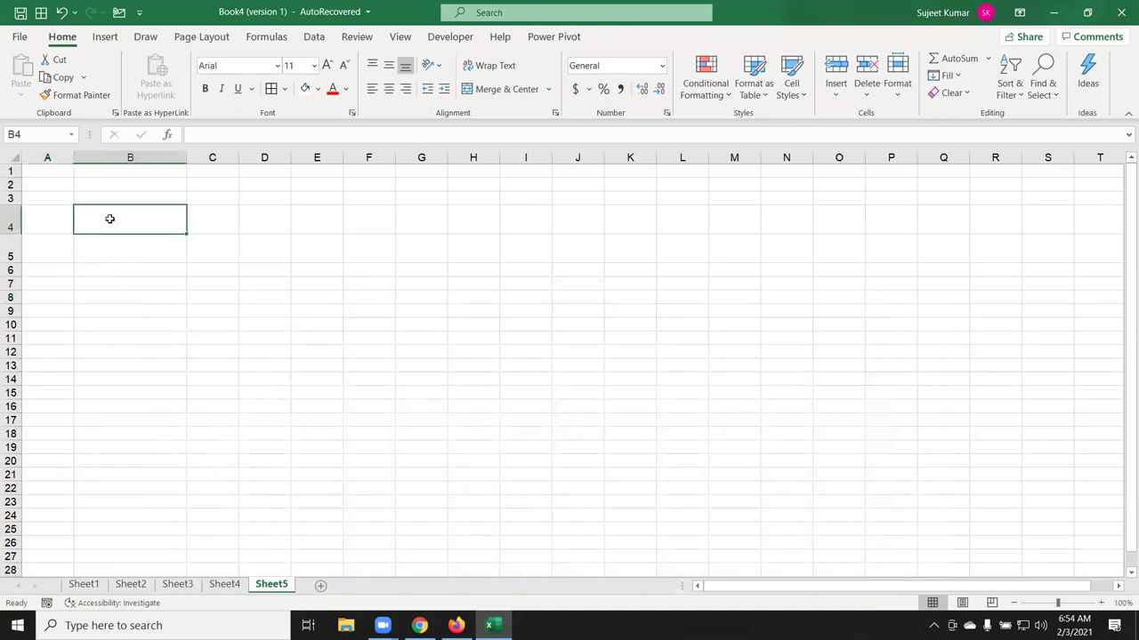
{"action": "left_click", "coordinate": [108, 349]}
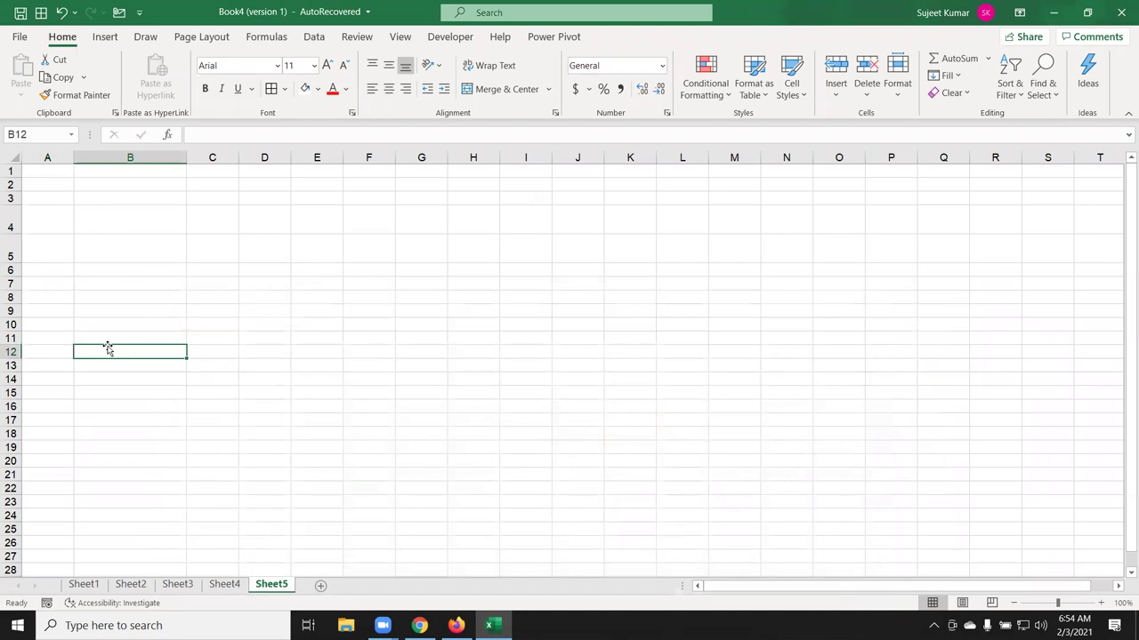
{"action": "left_click", "coordinate": [56, 220]}
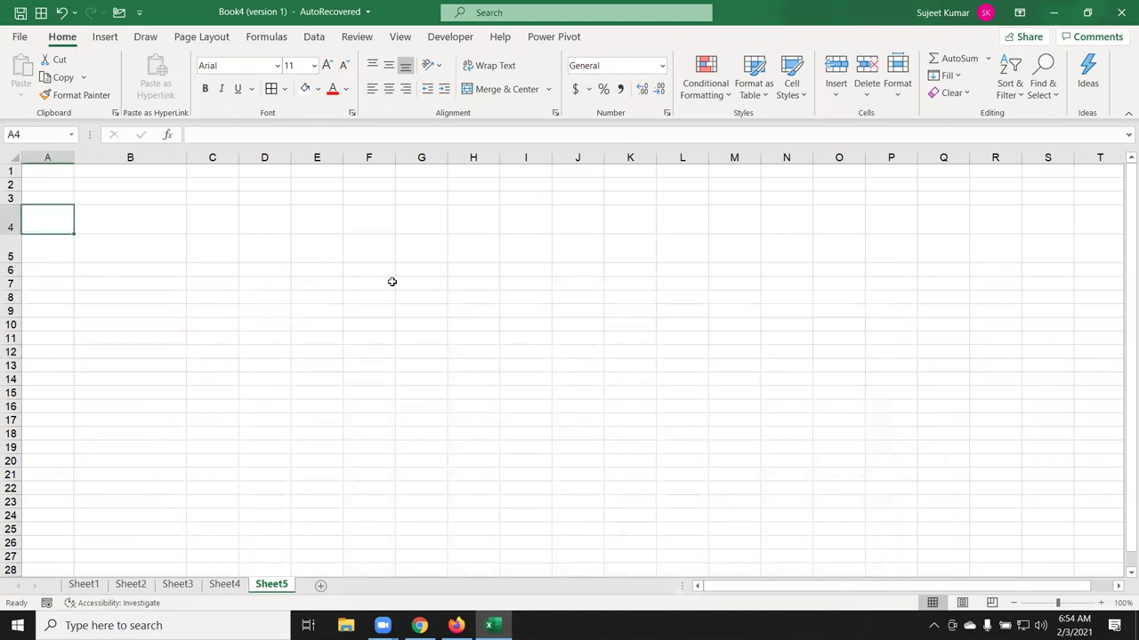
{"action": "type", "text": "Name"}
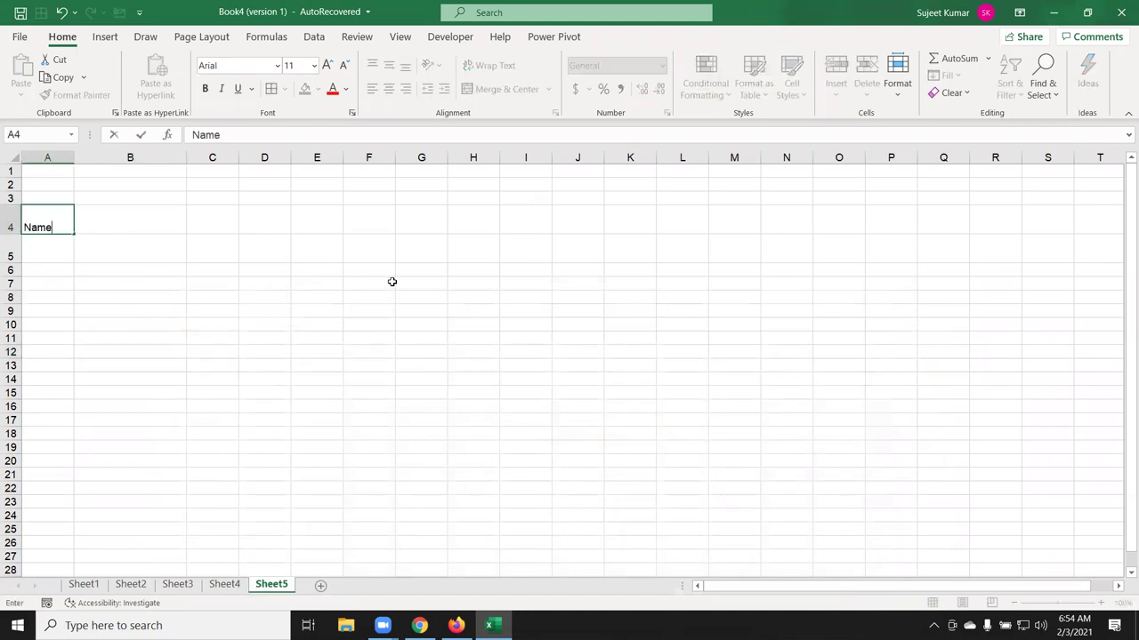
{"action": "key", "text": "Return"}
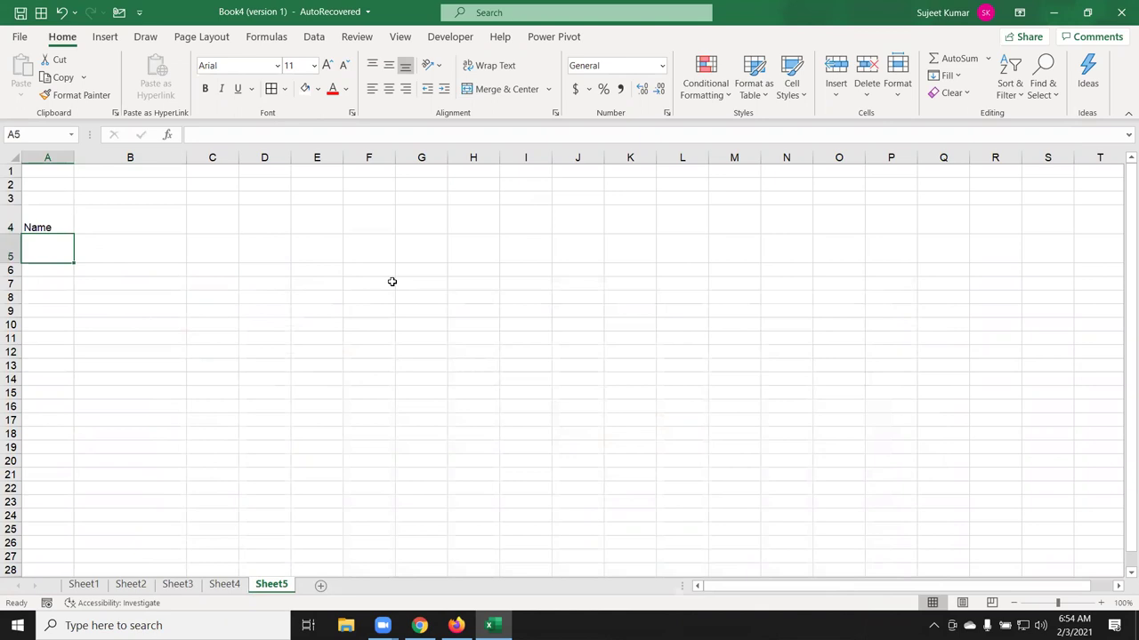
{"action": "type", "text": "Roll"}
{"action": "key", "text": "Return"}
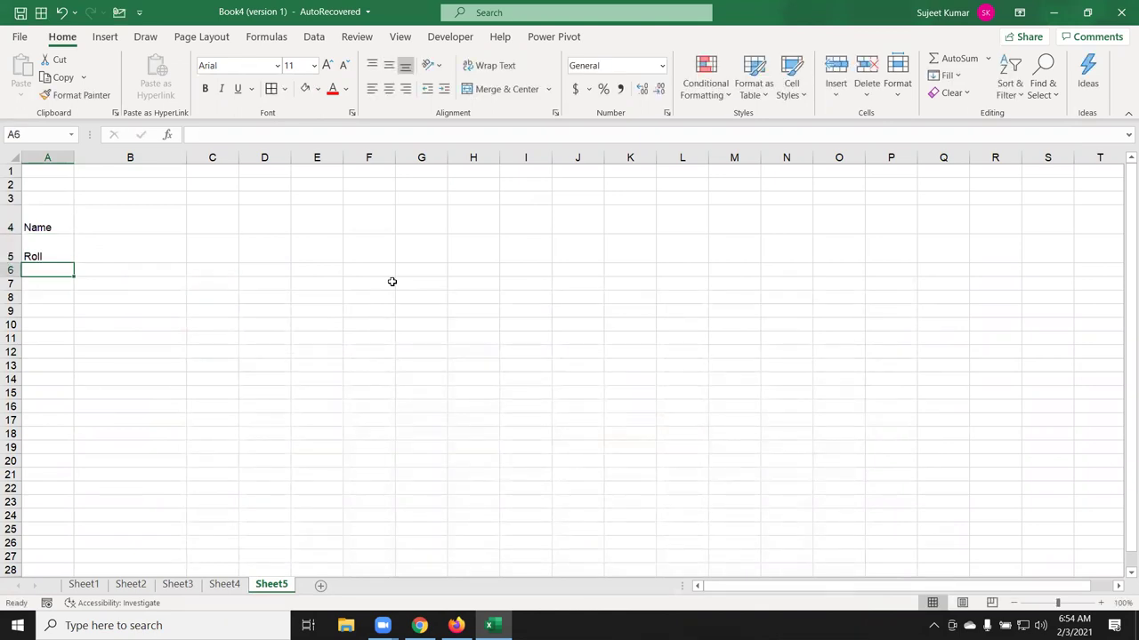
Step: Middle-align Name in A4 and indent it several steps toward column B
{"action": "left_click", "coordinate": [53, 224]}
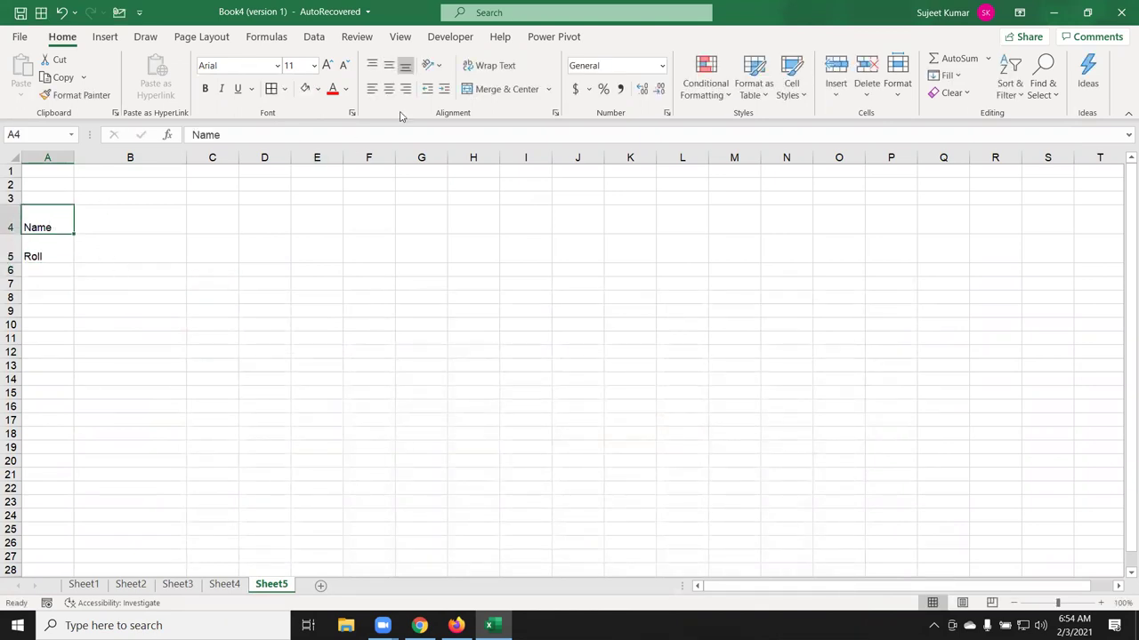
{"action": "left_click", "coordinate": [445, 90]}
{"action": "left_click", "coordinate": [445, 90]}
{"action": "left_click", "coordinate": [445, 90]}
{"action": "left_click", "coordinate": [444, 89]}
{"action": "left_click", "coordinate": [445, 90]}
{"action": "left_click", "coordinate": [445, 90]}
{"action": "left_click", "coordinate": [447, 91]}
{"action": "left_click", "coordinate": [446, 92]}
{"action": "left_click", "coordinate": [446, 92]}
{"action": "left_click", "coordinate": [447, 91]}
{"action": "left_click", "coordinate": [389, 90]}
{"action": "left_click", "coordinate": [390, 73]}
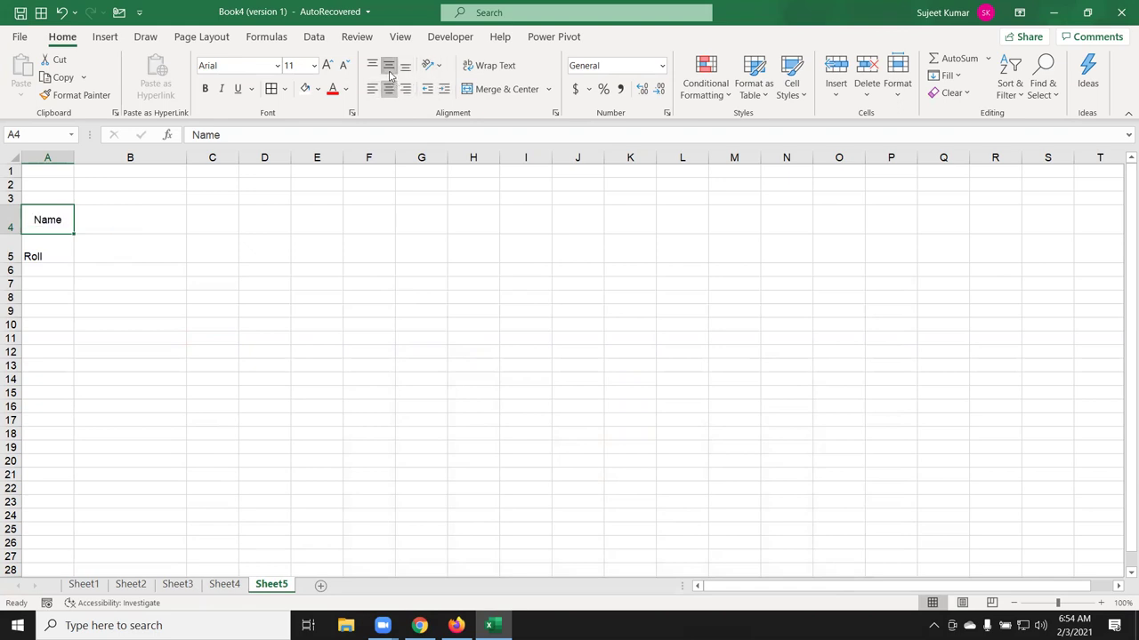
{"action": "left_click", "coordinate": [445, 92]}
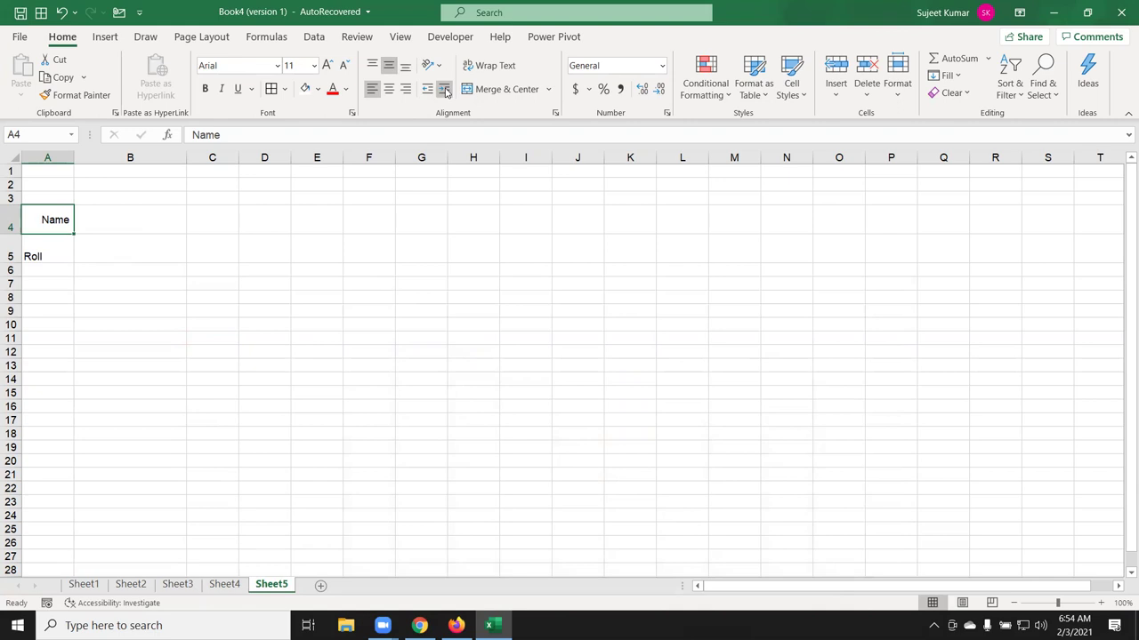
{"action": "double_click", "coordinate": [446, 91]}
{"action": "double_click", "coordinate": [446, 92]}
{"action": "double_click", "coordinate": [446, 91]}
{"action": "left_click", "coordinate": [446, 92]}
{"action": "left_click", "coordinate": [446, 92]}
Step: Middle-align Roll in A5 and indent it several steps toward column B
{"action": "left_click", "coordinate": [30, 253]}
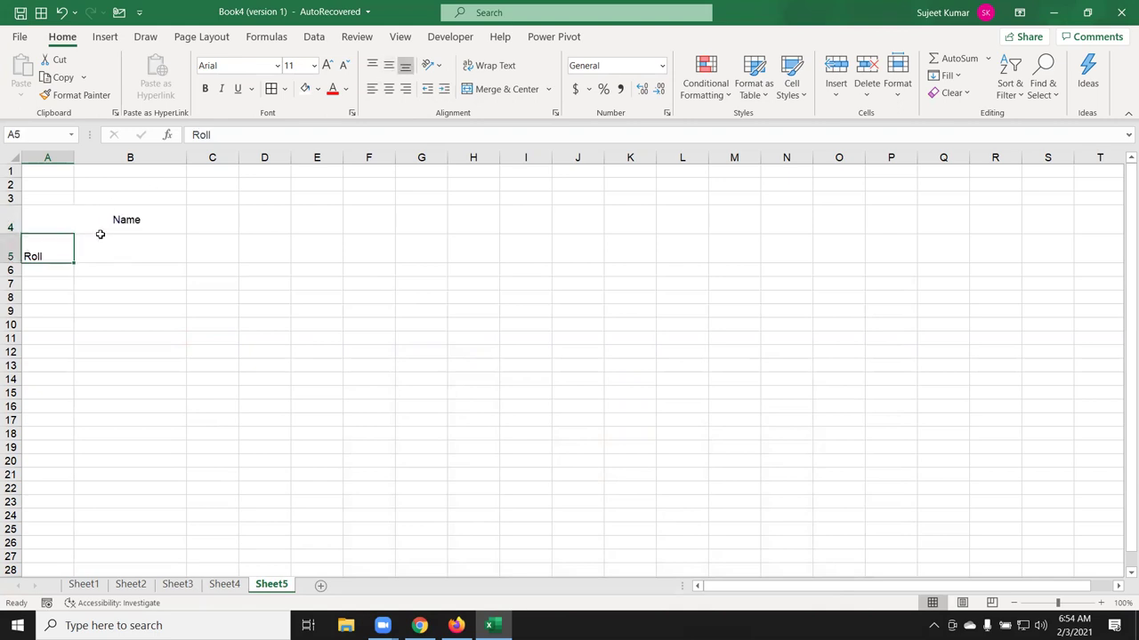
{"action": "left_click", "coordinate": [388, 91]}
{"action": "left_click", "coordinate": [385, 66]}
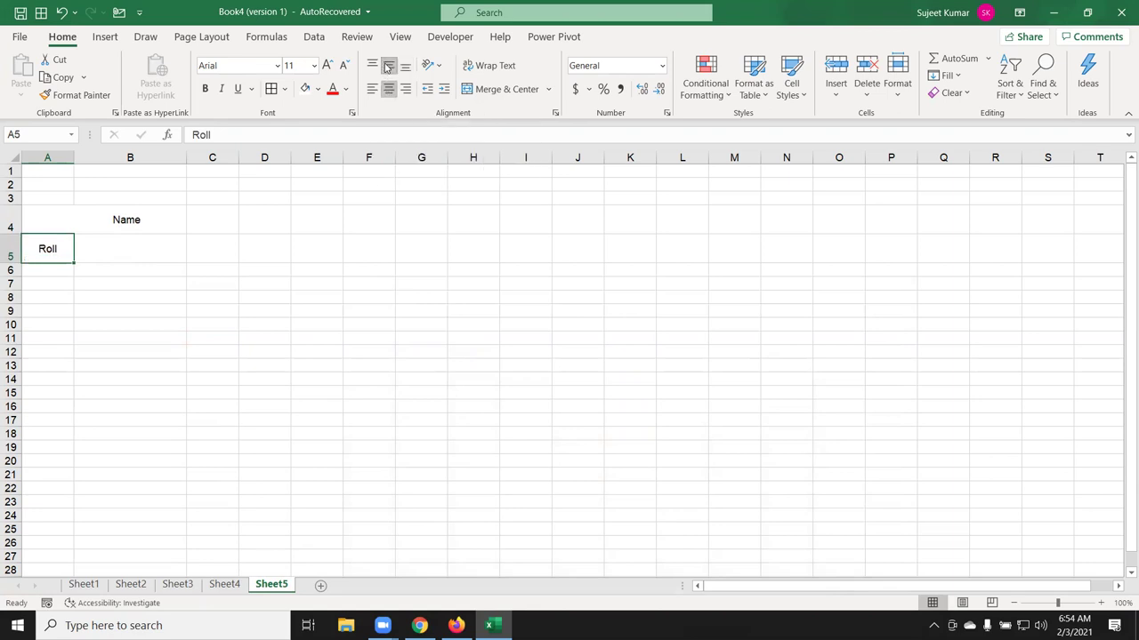
{"action": "left_click", "coordinate": [444, 90]}
{"action": "left_click", "coordinate": [444, 90]}
{"action": "left_click", "coordinate": [444, 89]}
{"action": "left_click", "coordinate": [443, 90]}
{"action": "left_click", "coordinate": [450, 91]}
{"action": "left_click", "coordinate": [450, 90]}
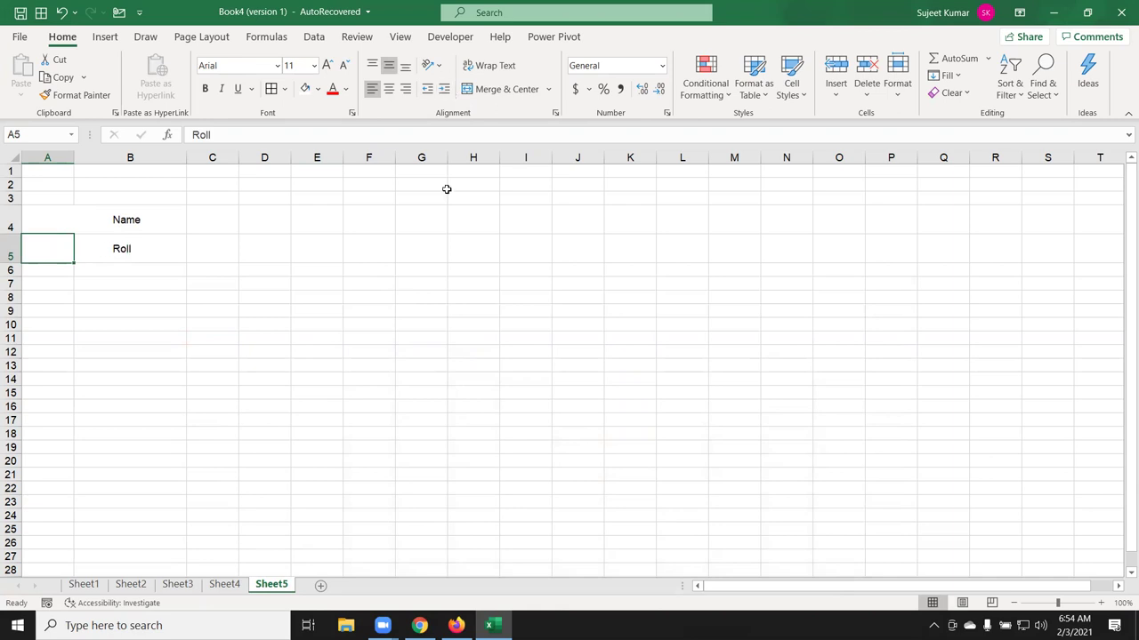
{"action": "left_click", "coordinate": [390, 319]}
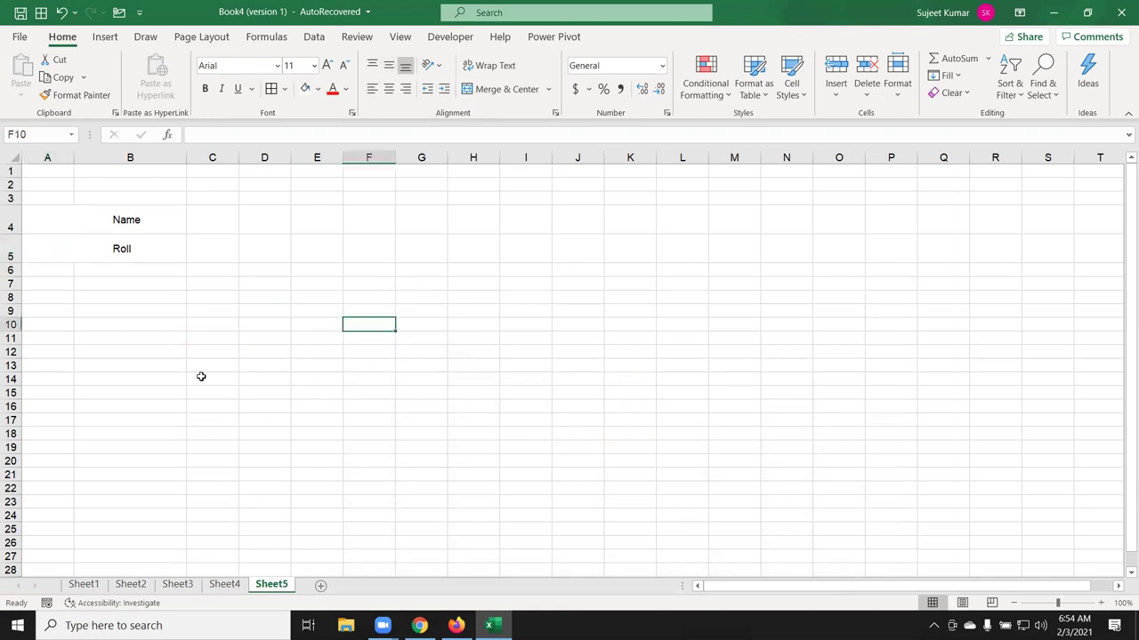
Step: Try sample entries in B4, then undo them back to the Name label
{"action": "left_click", "coordinate": [140, 222]}
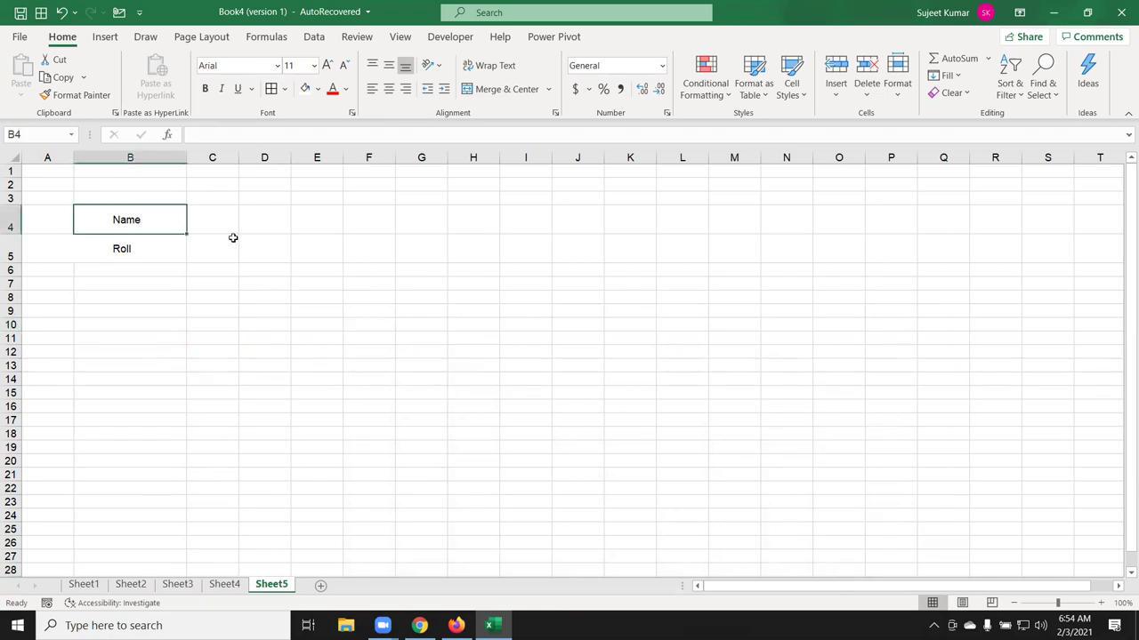
{"action": "type", "text": "Puja"}
{"action": "key", "text": "Return"}
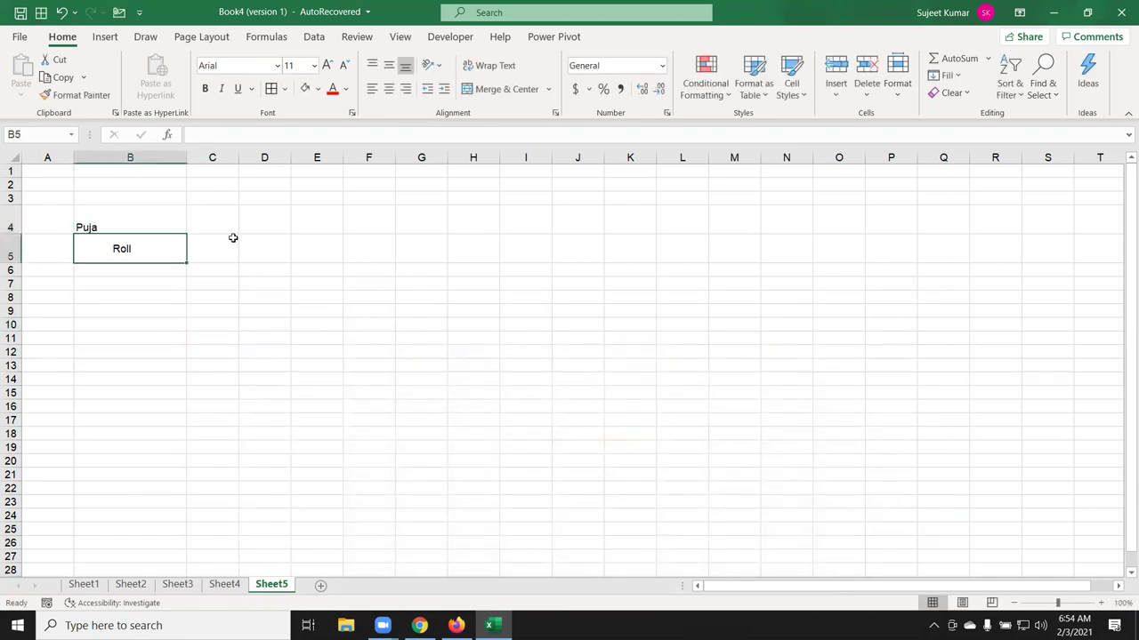
{"action": "key", "text": "ctrl+z"}
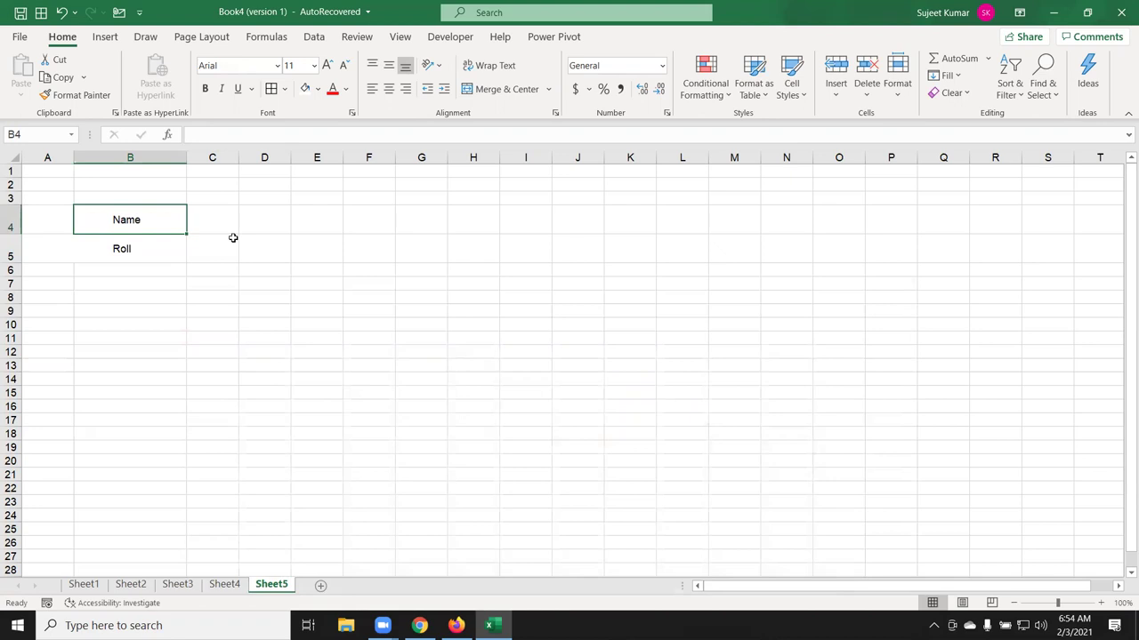
{"action": "type", "text": "Indewr"}
{"action": "key", "text": "BackSpace"}
{"action": "key", "text": "BackSpace"}
{"action": "key", "text": "Return"}
{"action": "key", "text": "Up"}
{"action": "key", "text": "ctrl+z"}
Step: Centre both labels horizontally and test, then undo, the text 'Old' in B4
{"action": "key", "text": "shift+Down"}
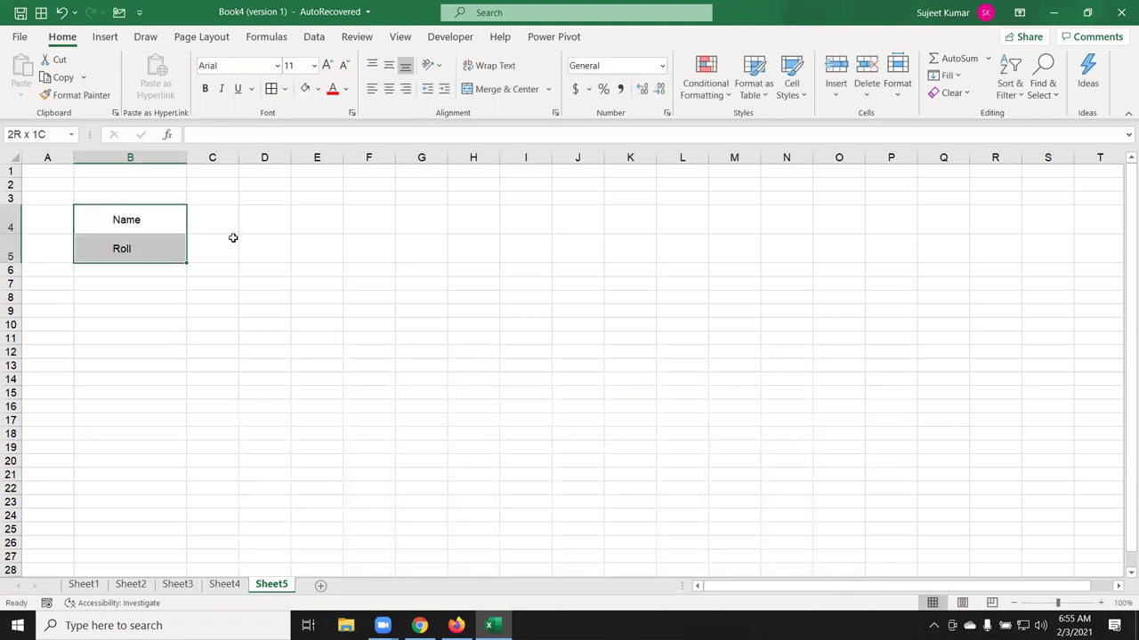
{"action": "left_click", "coordinate": [389, 89]}
{"action": "left_click", "coordinate": [164, 224]}
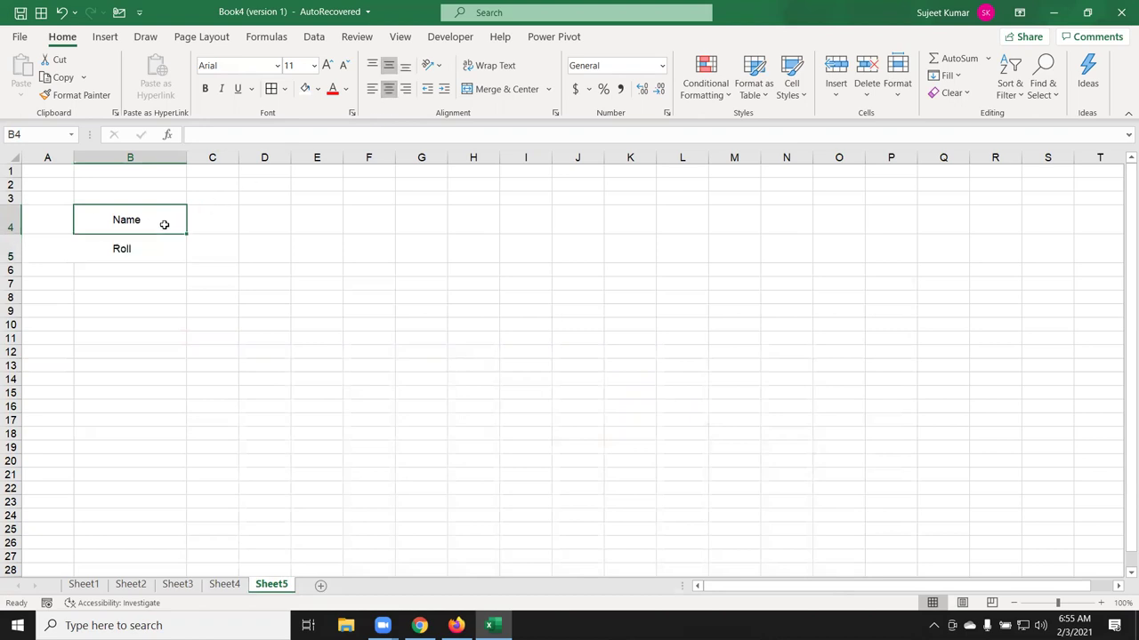
{"action": "type", "text": "Old"}
{"action": "key", "text": "Return"}
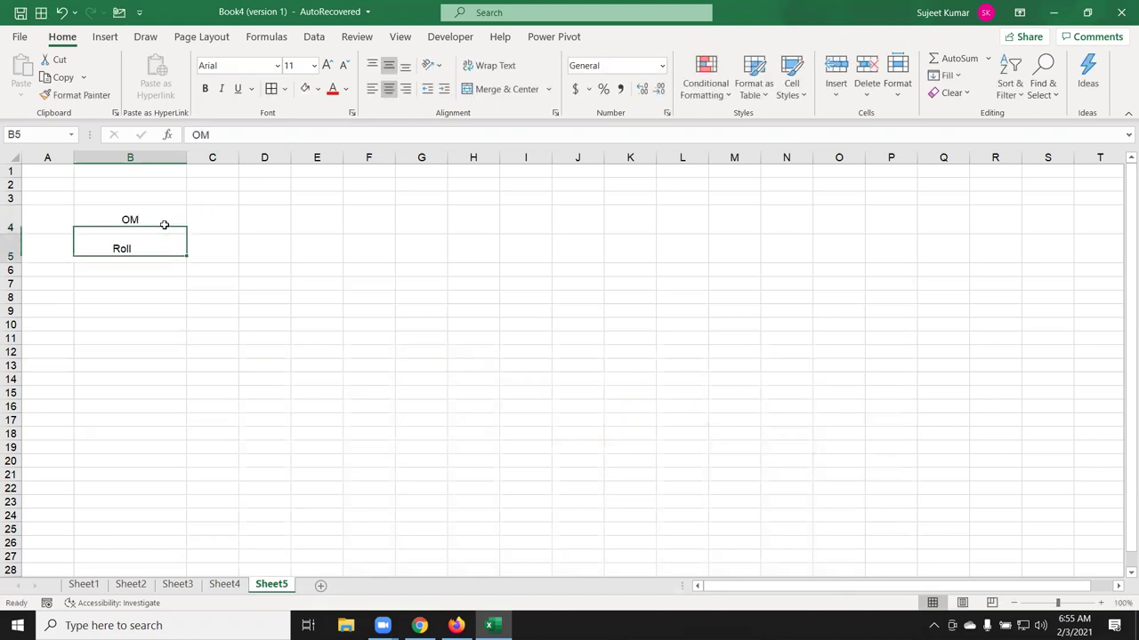
{"action": "key", "text": "ctrl+z"}
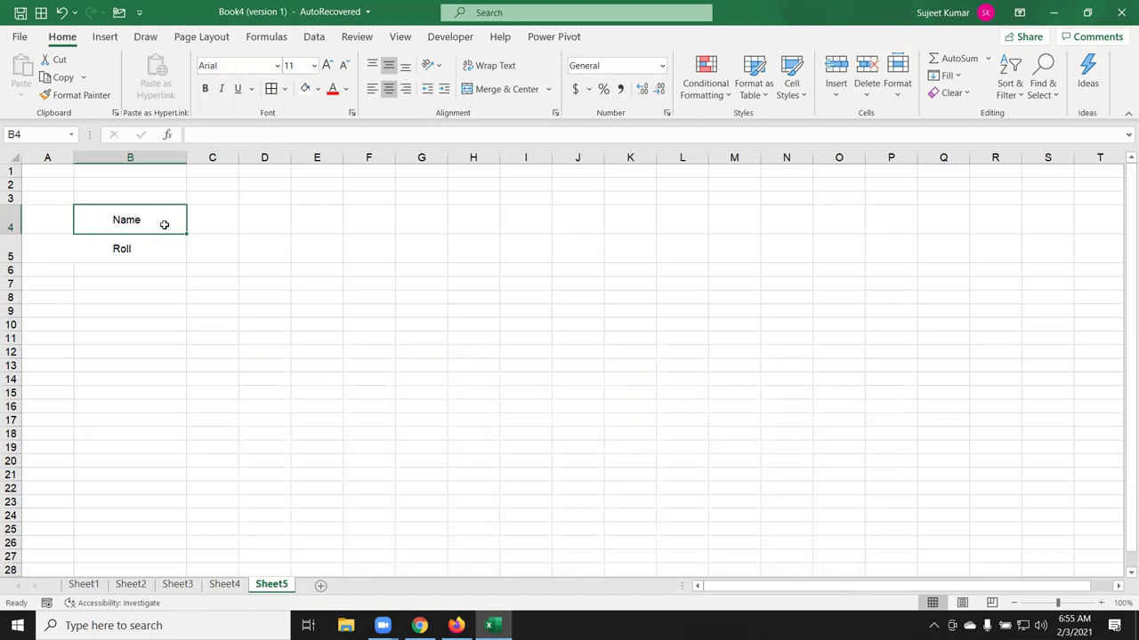
{"action": "key", "text": "Down"}
{"action": "key", "text": "Down"}
{"action": "key", "text": "Down"}
{"action": "key", "text": "Up"}
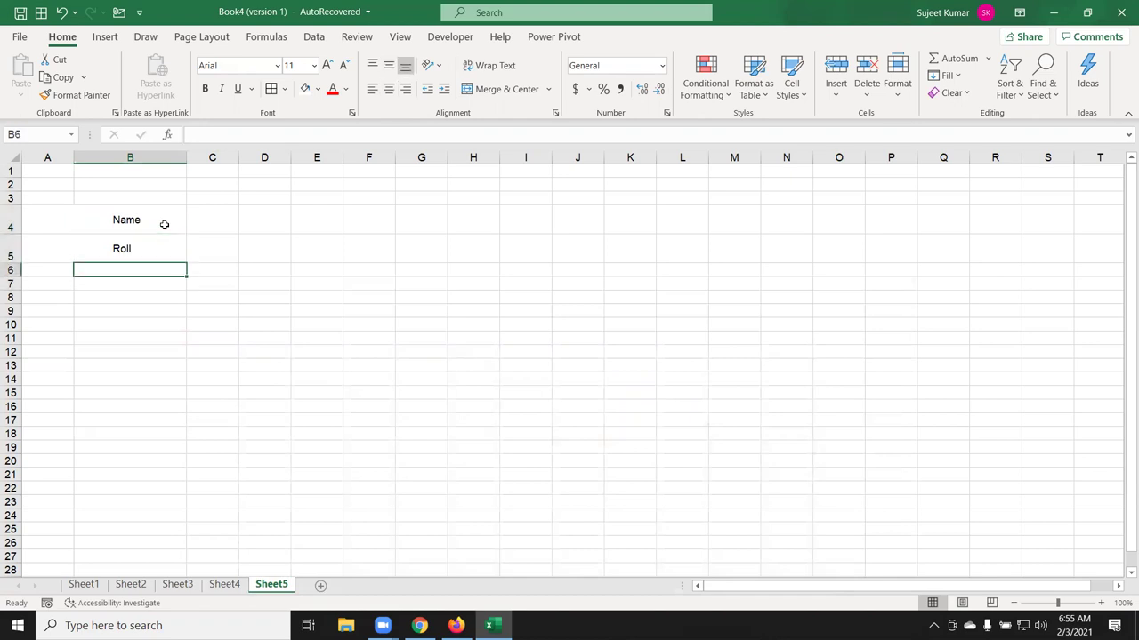
{"action": "key", "text": "Up"}
{"action": "key", "text": "Up"}
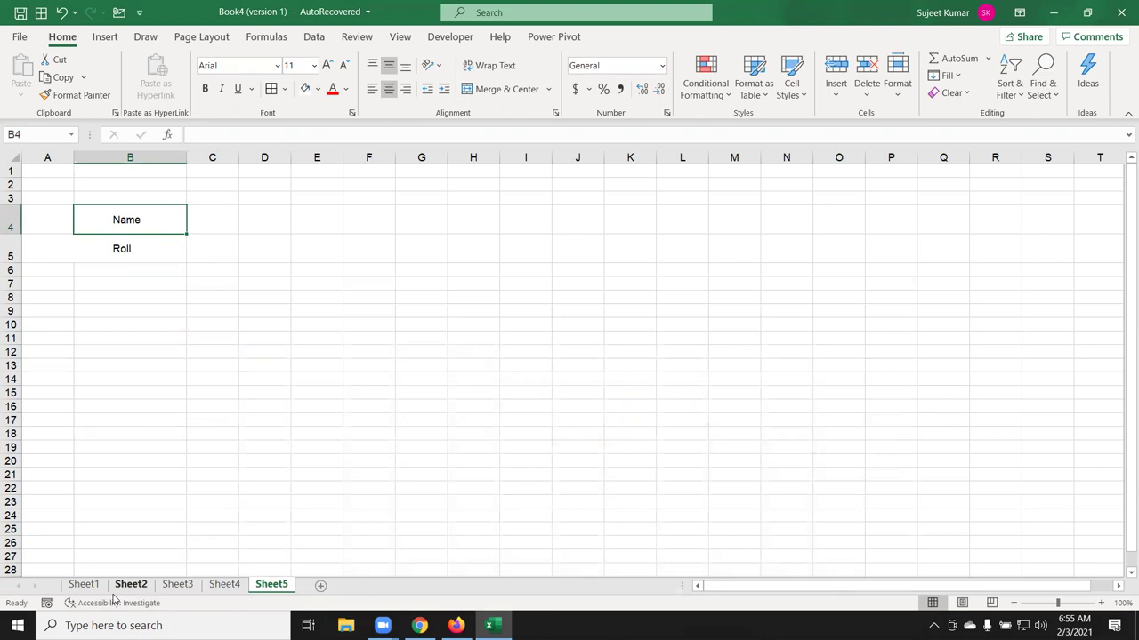
Step: Merge F8:J15 row by row with Merge Across and check each merged row
{"action": "left_click", "coordinate": [330, 329]}
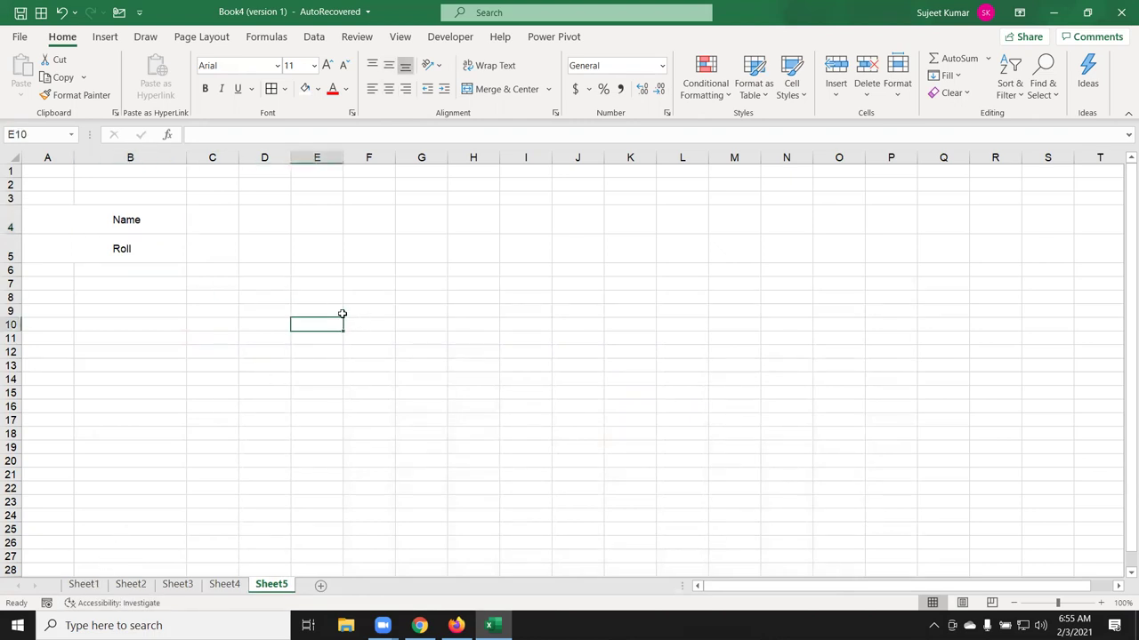
{"action": "left_click_drag", "start_coordinate": [362, 303], "coordinate": [585, 386]}
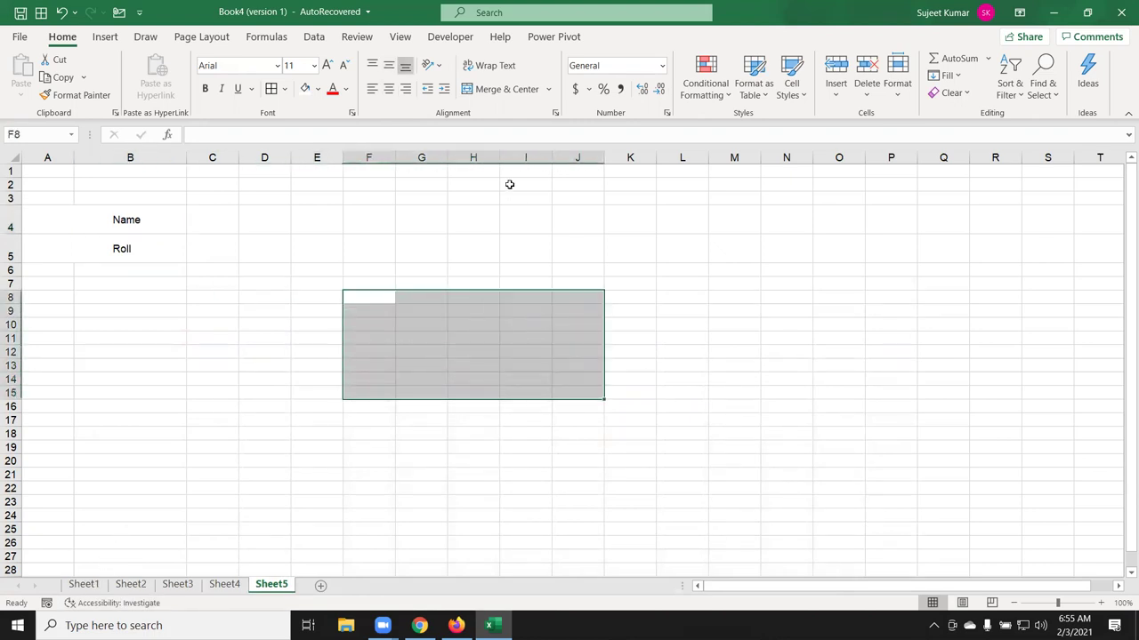
{"action": "left_click", "coordinate": [492, 89]}
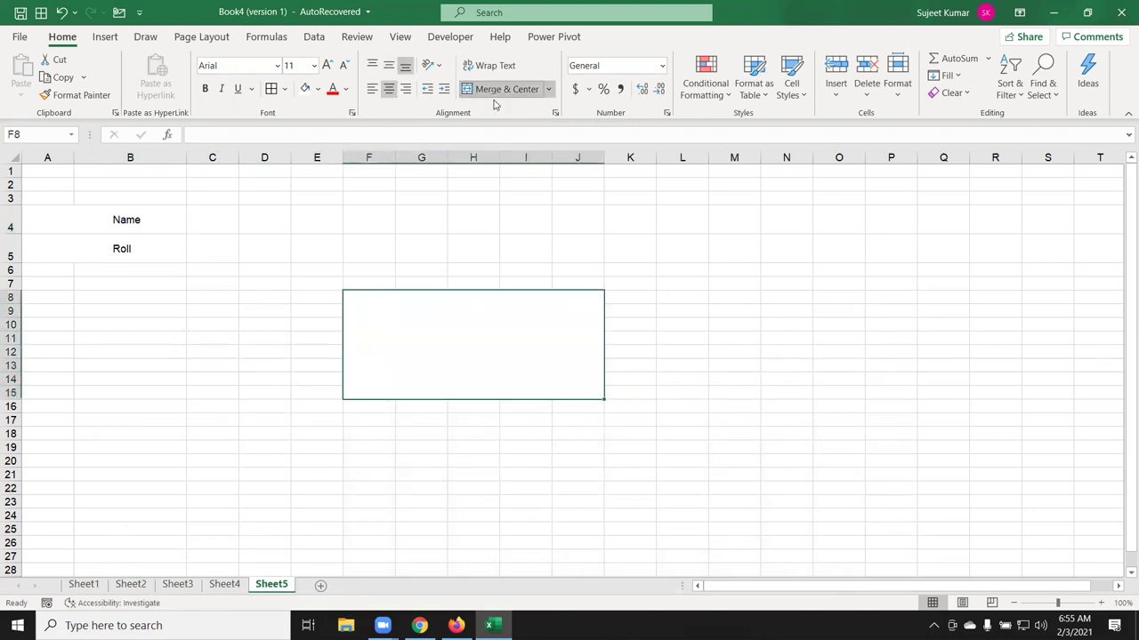
{"action": "left_click", "coordinate": [549, 89]}
{"action": "left_click", "coordinate": [538, 132]}
{"action": "left_click", "coordinate": [470, 296]}
{"action": "left_click", "coordinate": [468, 311]}
{"action": "left_click", "coordinate": [465, 325]}
{"action": "left_click", "coordinate": [462, 351]}
{"action": "left_click", "coordinate": [462, 365]}
{"action": "left_click", "coordinate": [465, 379]}
{"action": "left_click", "coordinate": [315, 297]}
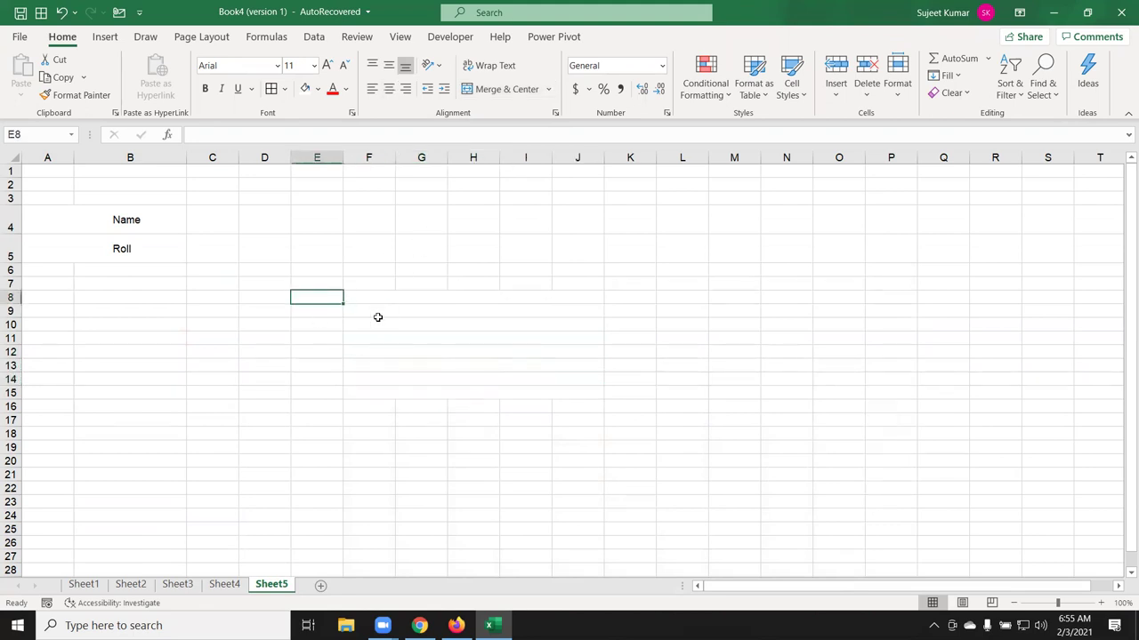
Step: Enter a full name in B18, narrow column B, and apply Wrap Text
{"action": "left_click", "coordinate": [113, 429]}
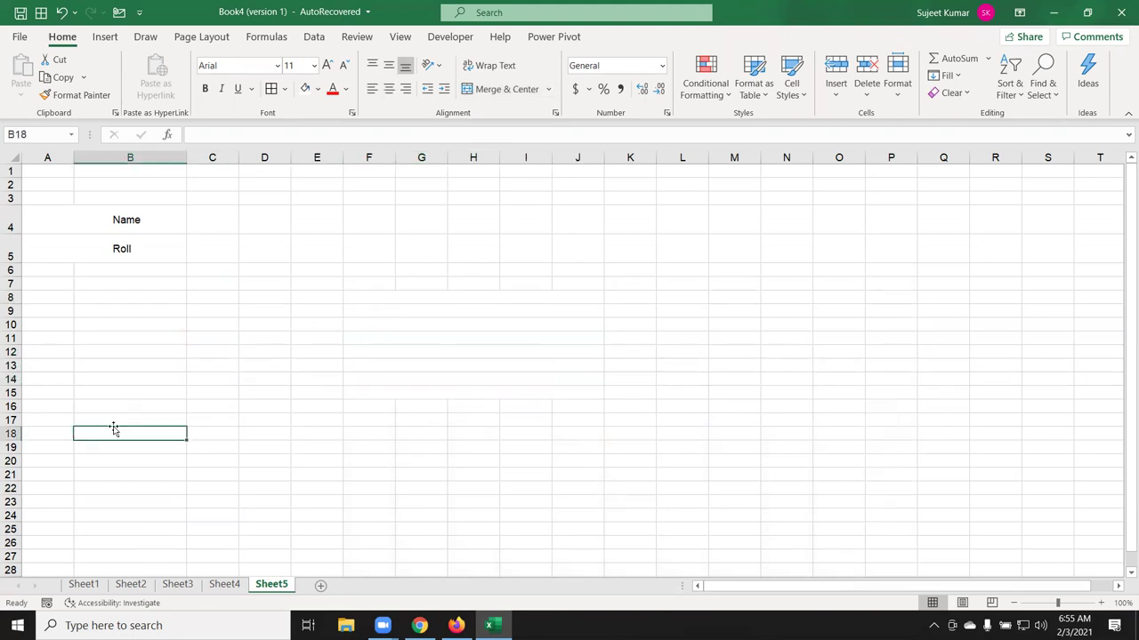
{"action": "type", "text": "Sujeet "}
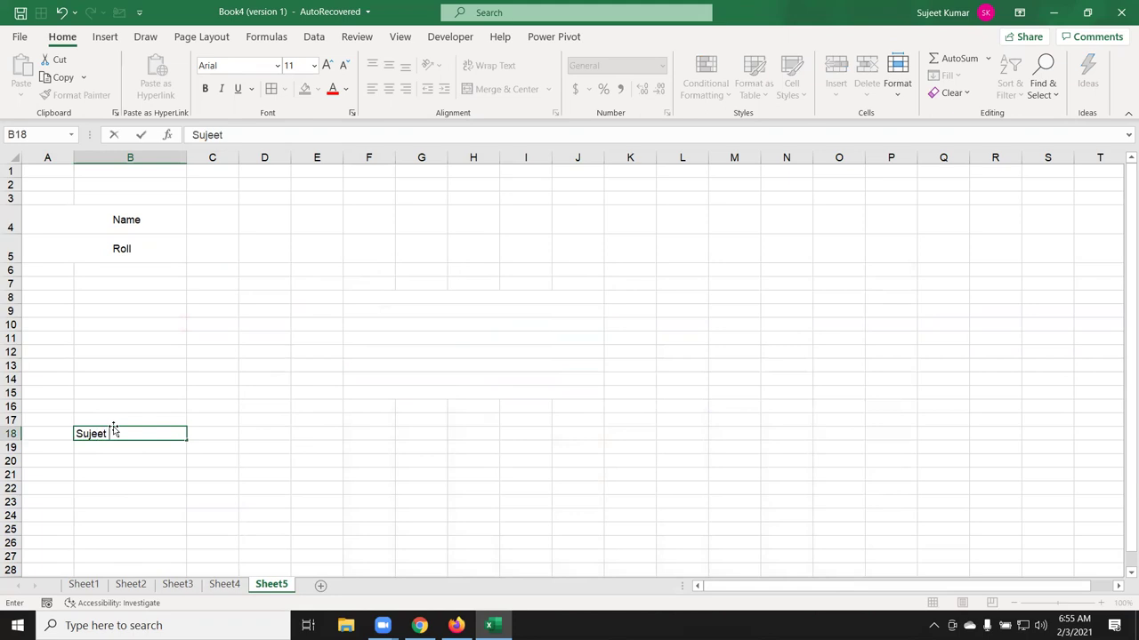
{"action": "type", "text": "Kumar"}
{"action": "key", "text": "Return"}
{"action": "left_click", "coordinate": [113, 429]}
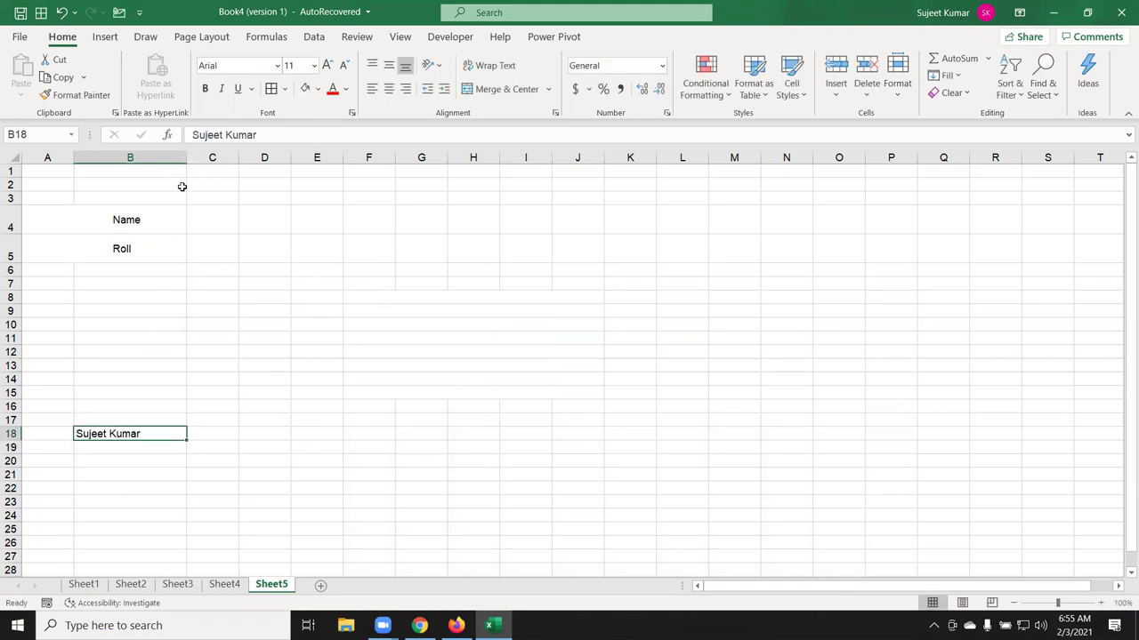
{"action": "left_click_drag", "start_coordinate": [189, 163], "coordinate": [116, 163]}
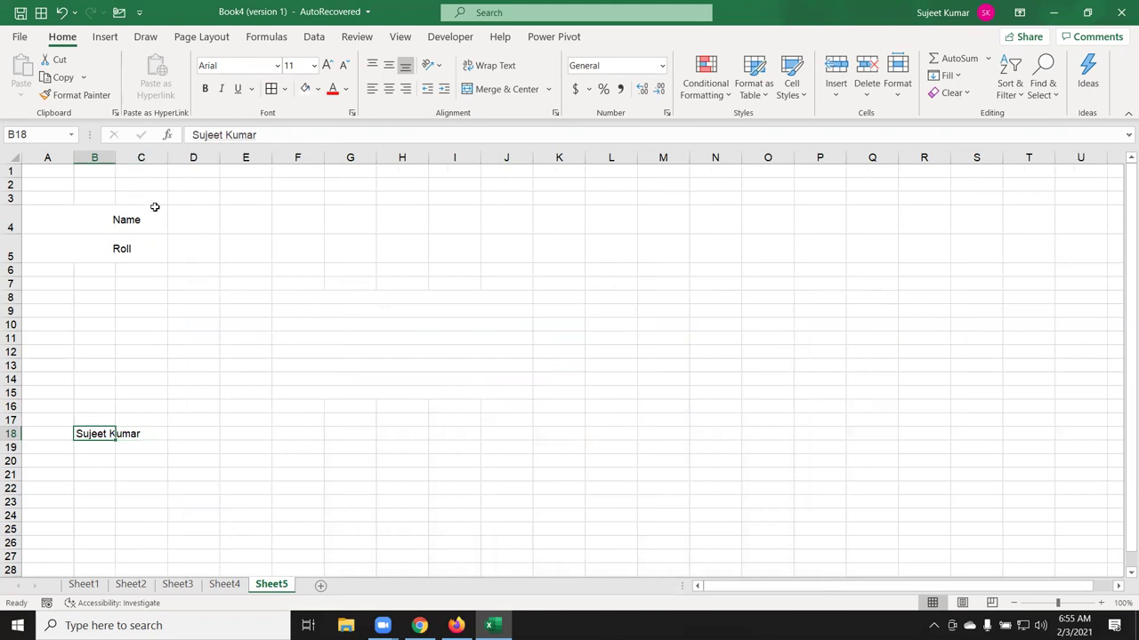
{"action": "left_click_drag", "start_coordinate": [114, 160], "coordinate": [125, 160]}
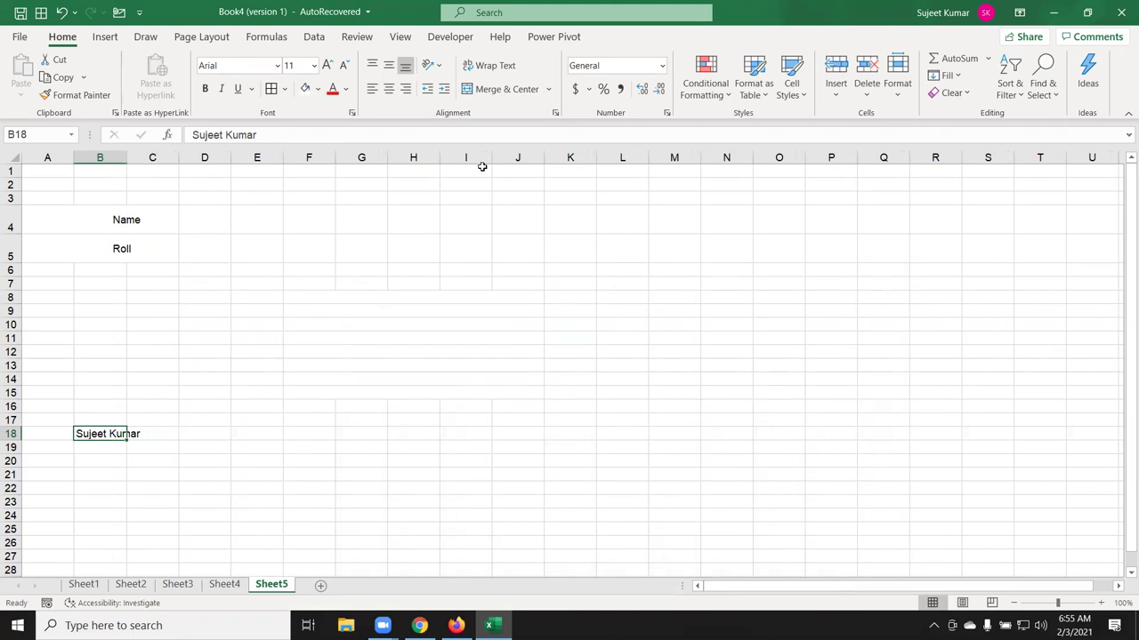
{"action": "left_click", "coordinate": [494, 71]}
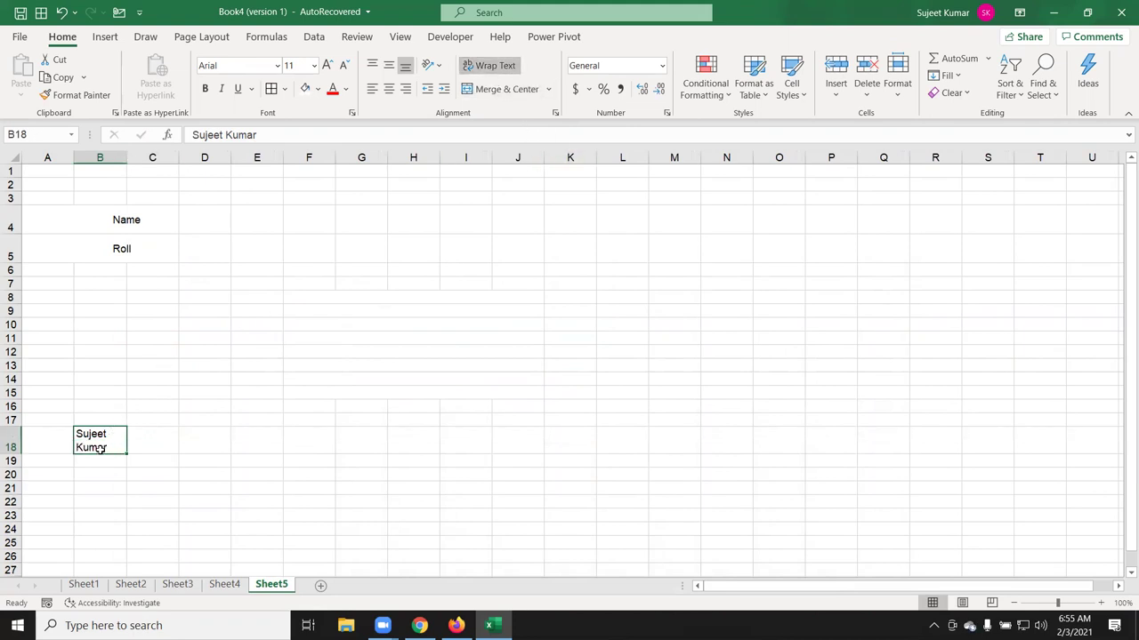
{"action": "left_click", "coordinate": [181, 478]}
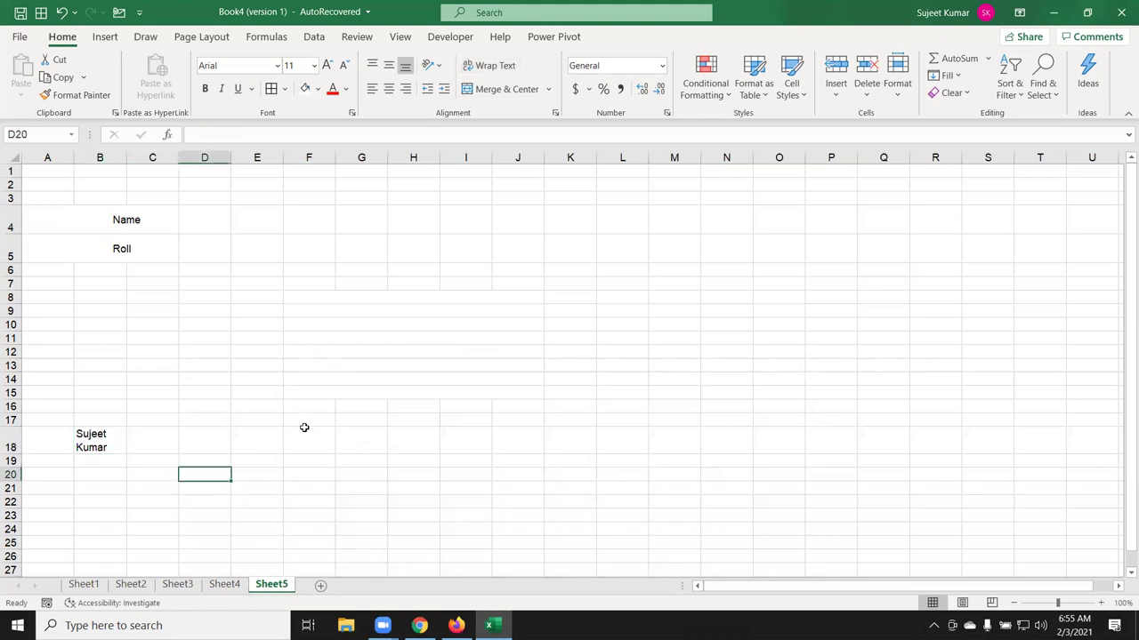
Step: Enter 123, 852 and 7 stacked on three lines in E18 using Alt+Enter
{"action": "left_click", "coordinate": [243, 438]}
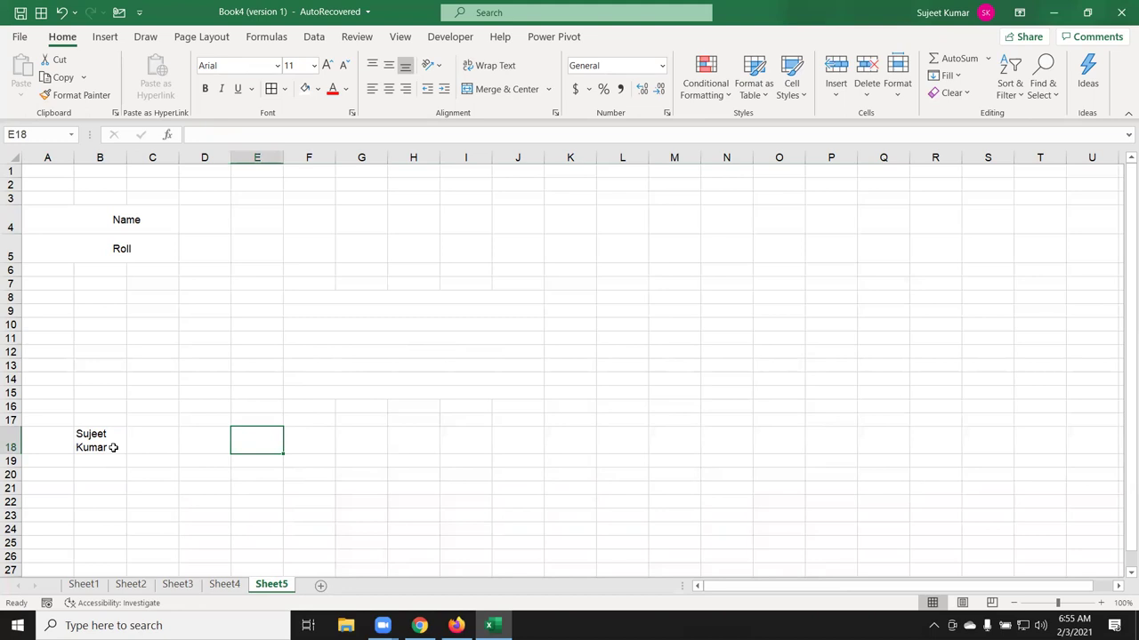
{"action": "type", "text": "123"}
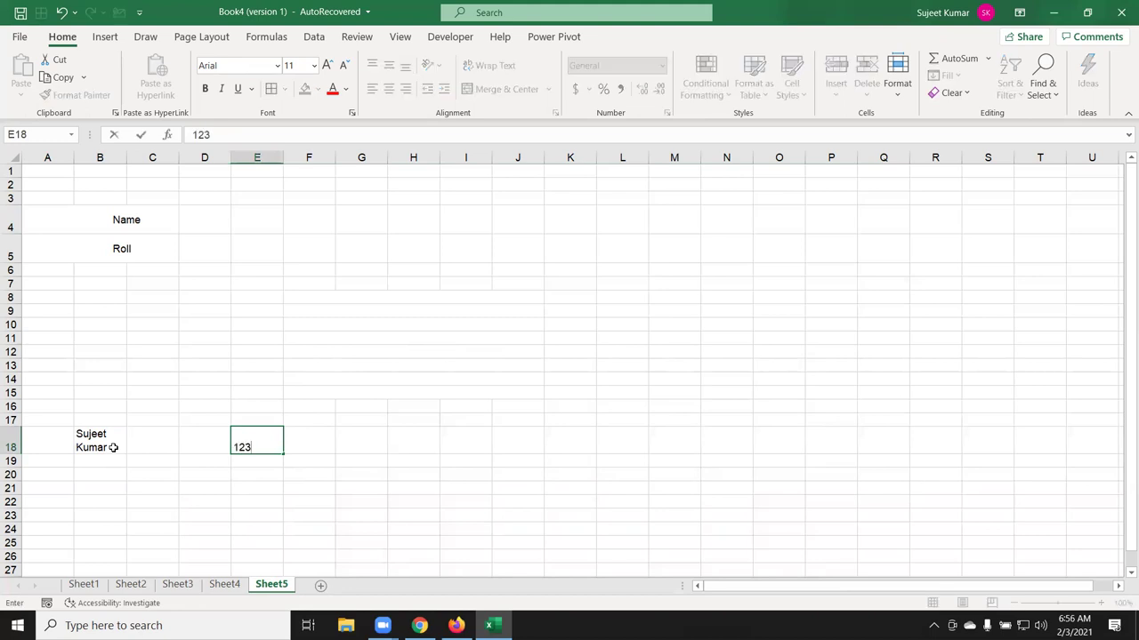
{"action": "key", "text": "alt+Return"}
{"action": "type", "text": "852"}
{"action": "key", "text": "alt+Return"}
{"action": "type", "text": "7"}
{"action": "key", "text": "Return"}
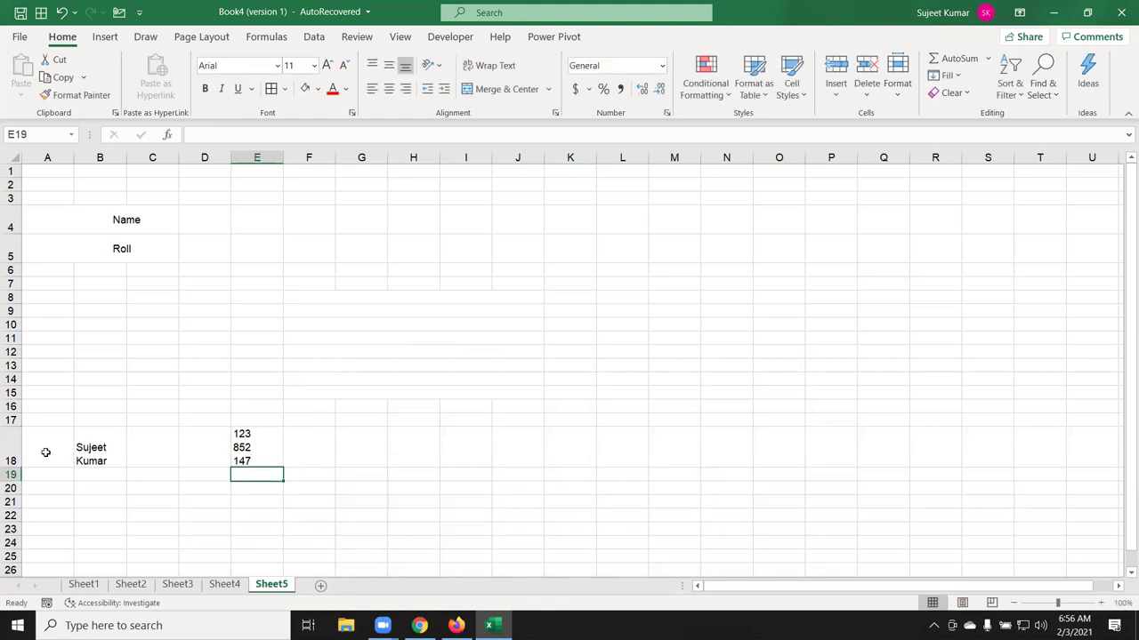
Step: Clear E18, resize column B, and turn Wrap Text off for B18
{"action": "left_click", "coordinate": [245, 459]}
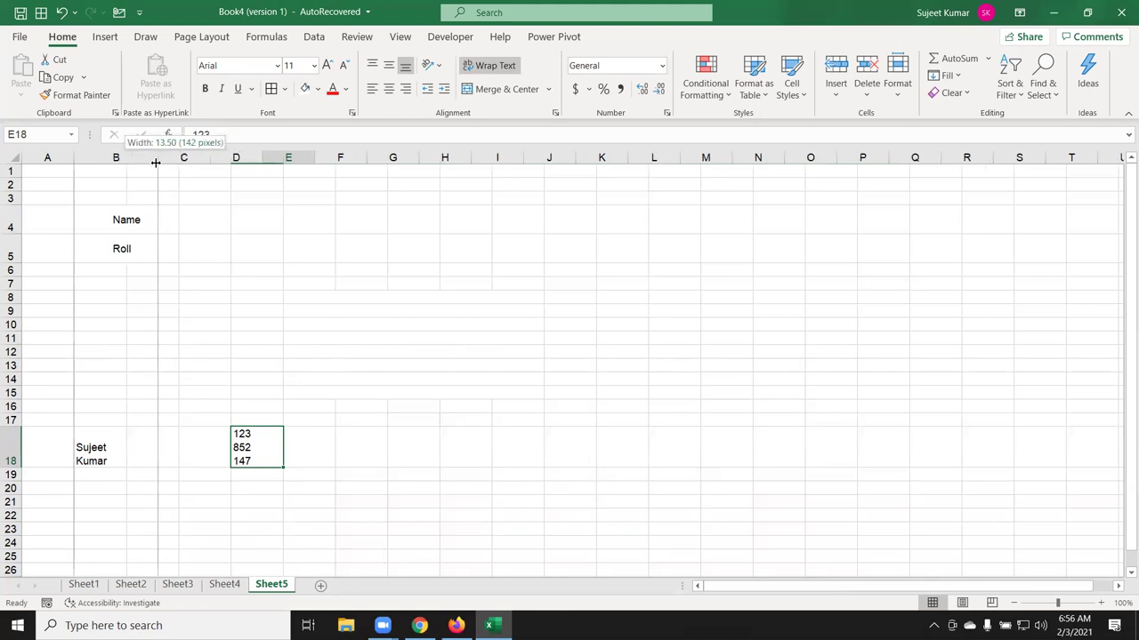
{"action": "left_click_drag", "start_coordinate": [124, 157], "coordinate": [157, 158]}
{"action": "key", "text": "Delete"}
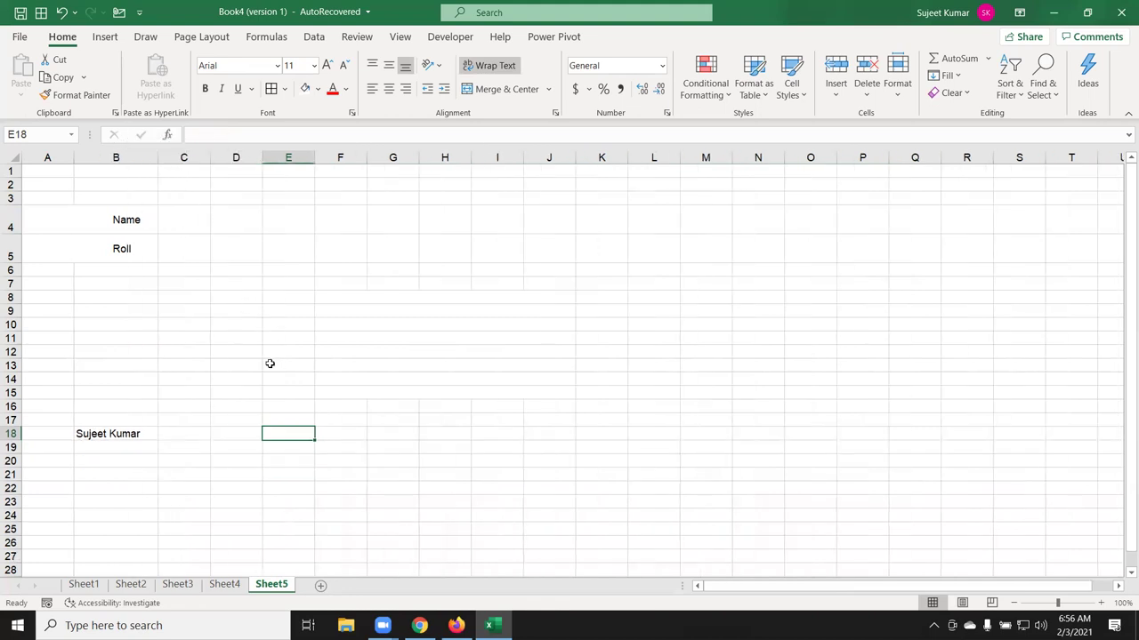
{"action": "left_click_drag", "start_coordinate": [157, 157], "coordinate": [127, 158]}
{"action": "left_click", "coordinate": [115, 434]}
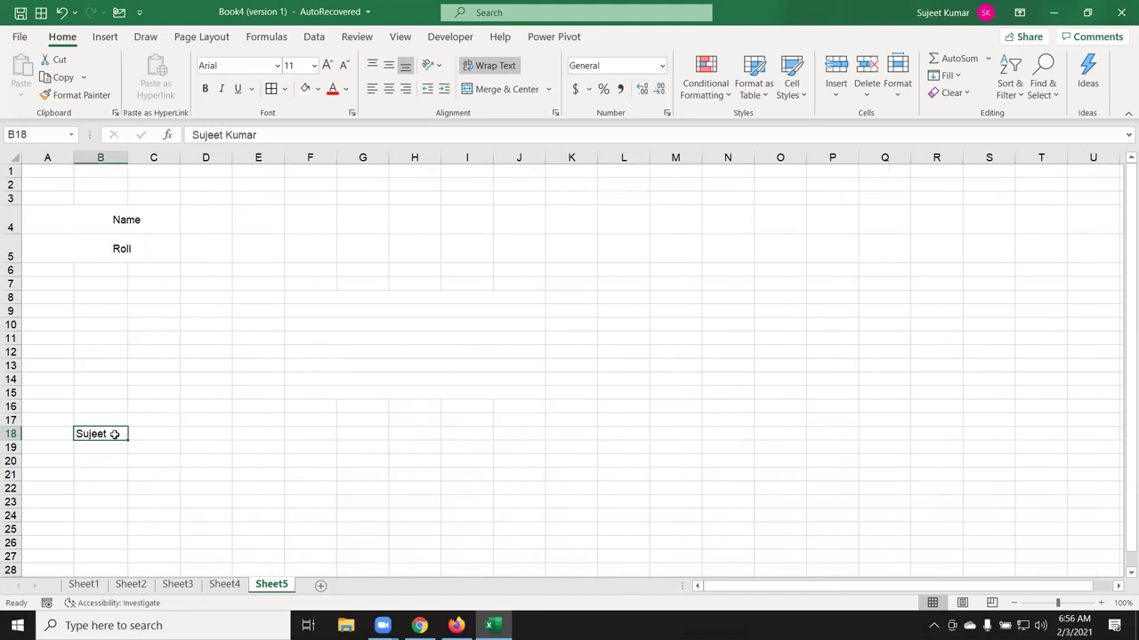
{"action": "left_click", "coordinate": [495, 69]}
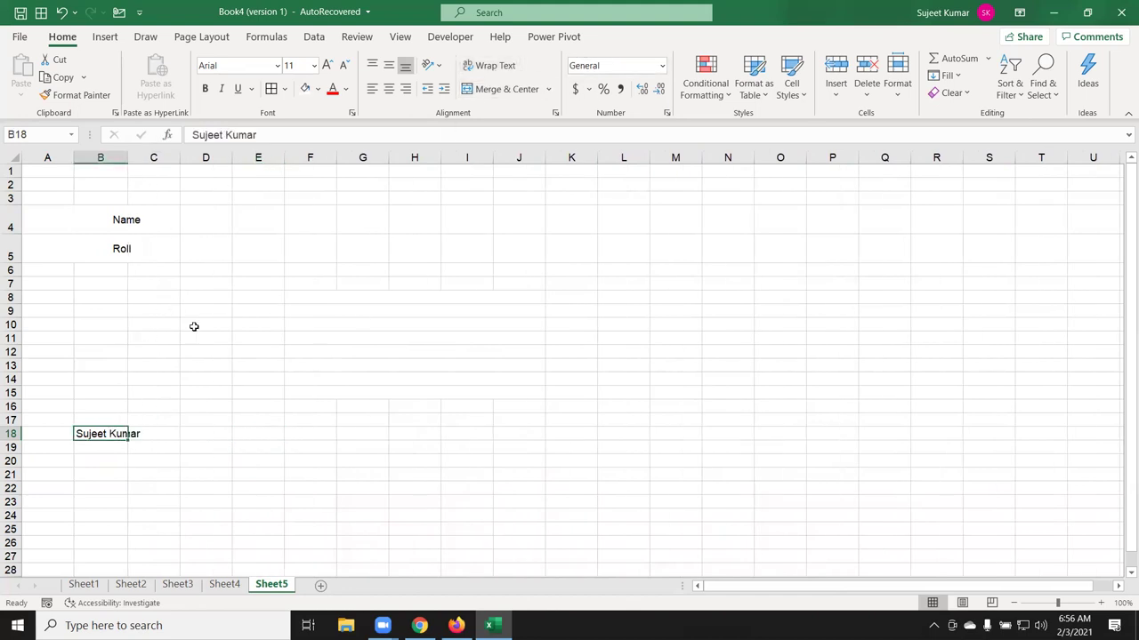
{"action": "left_click", "coordinate": [133, 488]}
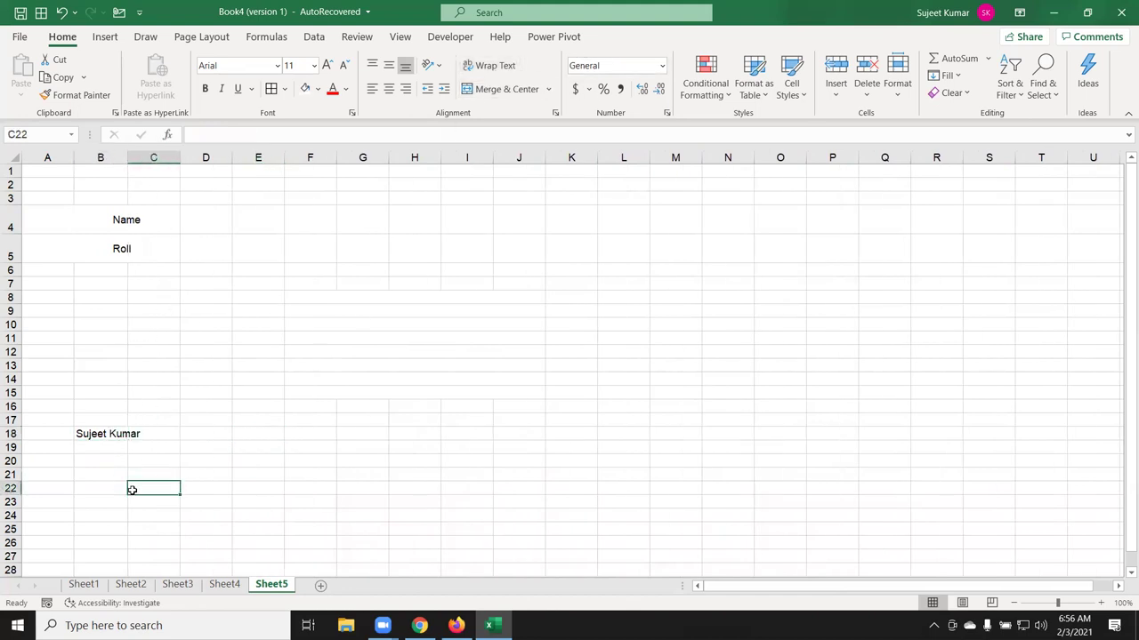
{"action": "left_click", "coordinate": [110, 436]}
Step: Enable Shrink to fit for B18 in Format Cells Alignment, then test by narrowing column B
{"action": "right_click", "coordinate": [110, 436]}
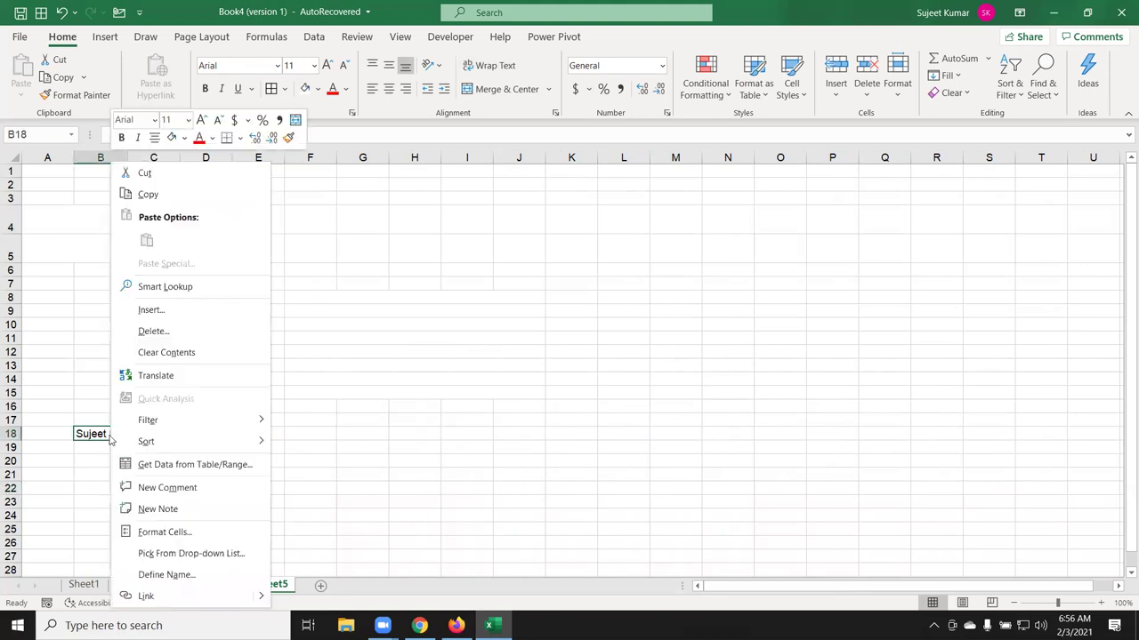
{"action": "left_click", "coordinate": [140, 532]}
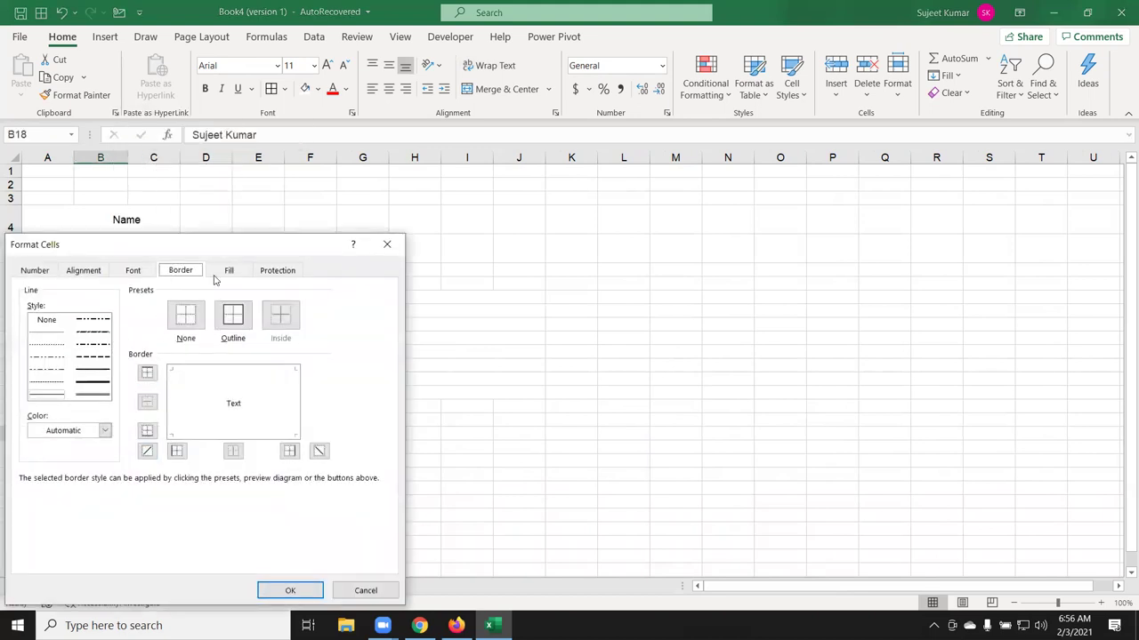
{"action": "left_click", "coordinate": [89, 272]}
{"action": "left_click_drag", "start_coordinate": [139, 250], "coordinate": [537, 204]}
{"action": "left_click", "coordinate": [464, 375]}
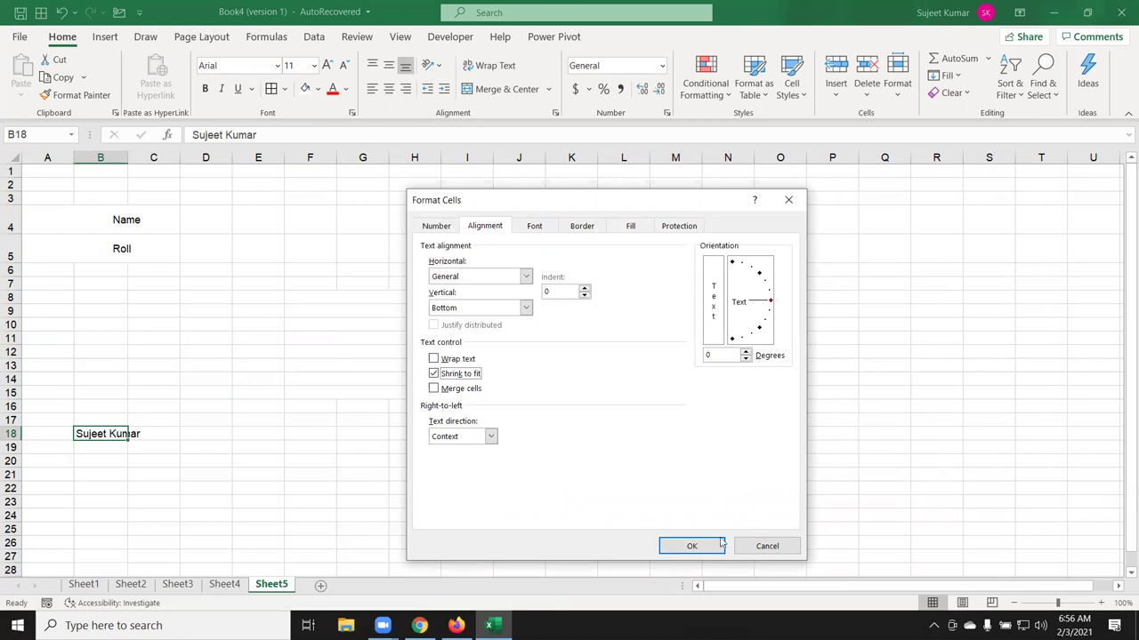
{"action": "left_click", "coordinate": [691, 547]}
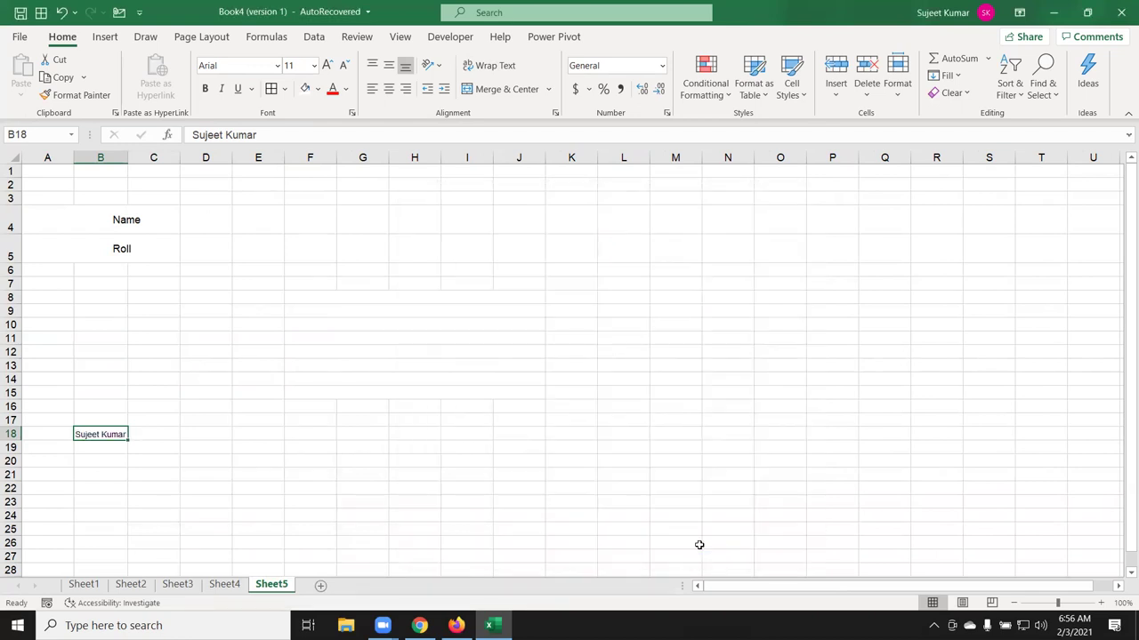
{"action": "mouse_move", "coordinate": [134, 157]}
{"action": "left_mouse_down"}
{"action": "mouse_move", "coordinate": [156, 158]}
{"action": "mouse_move", "coordinate": [128, 158]}
{"action": "left_mouse_up"}
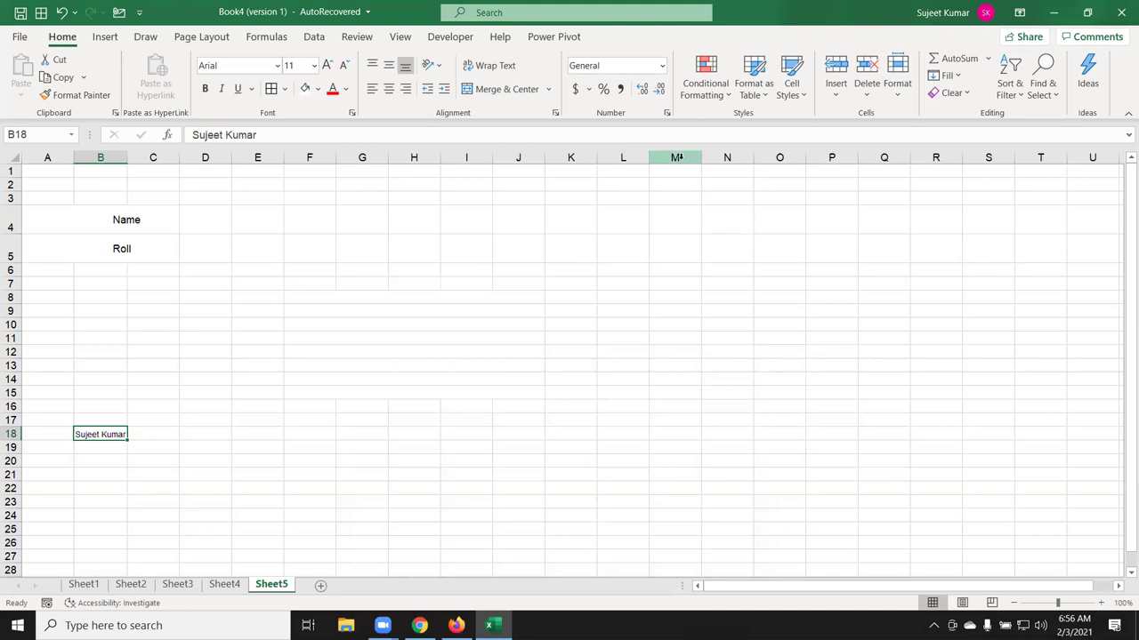
{"action": "left_click", "coordinate": [710, 279]}
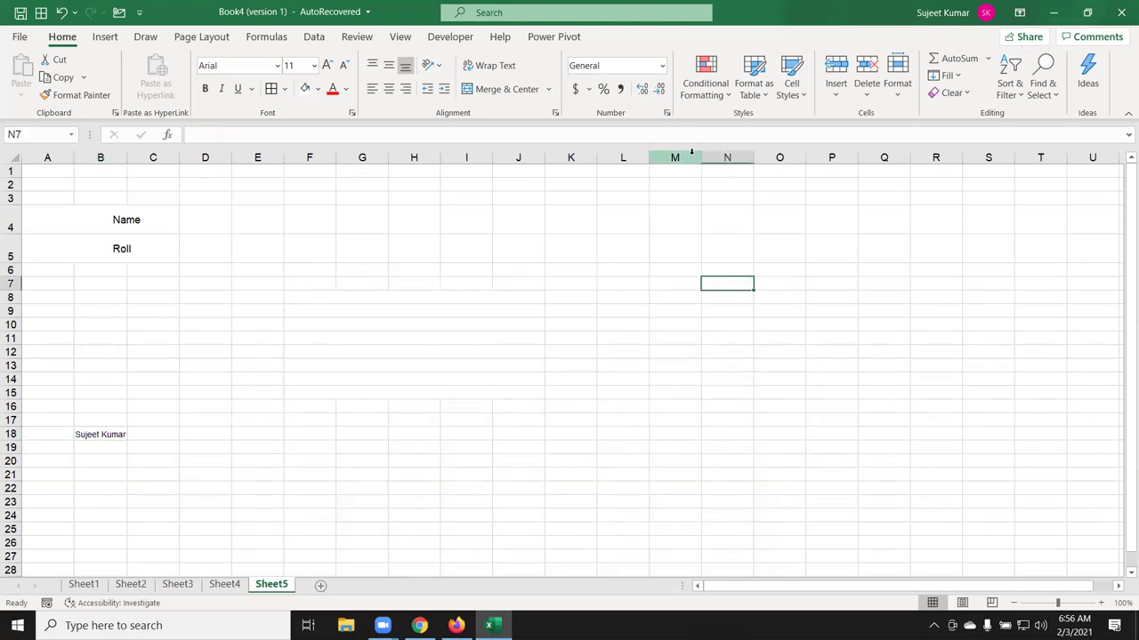
{"action": "left_click", "coordinate": [666, 113]}
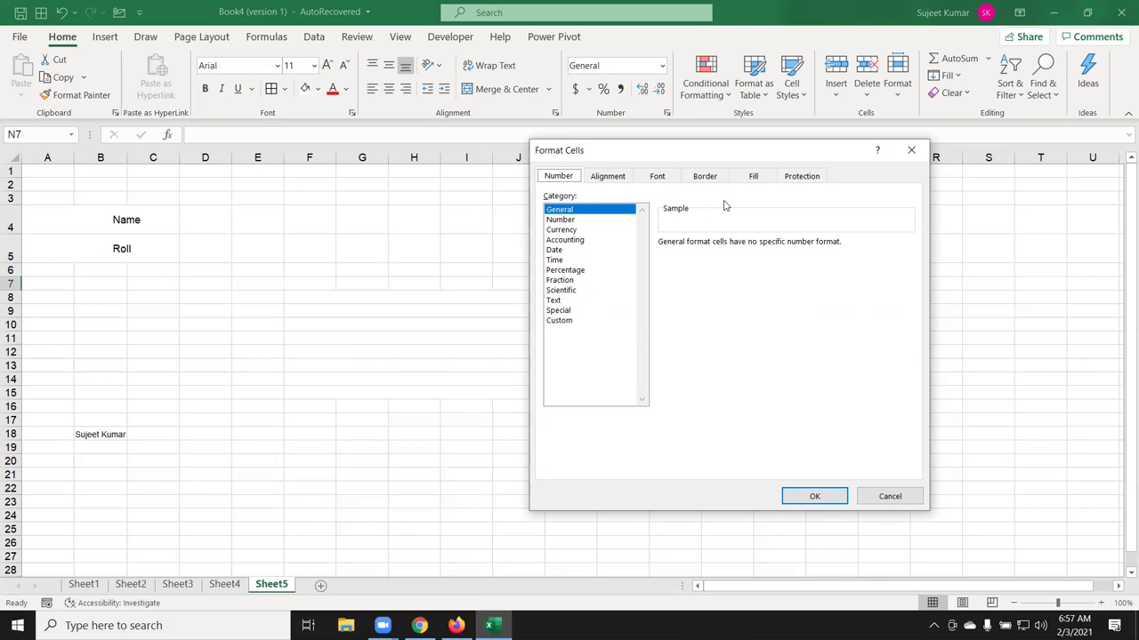
{"action": "left_click", "coordinate": [569, 322]}
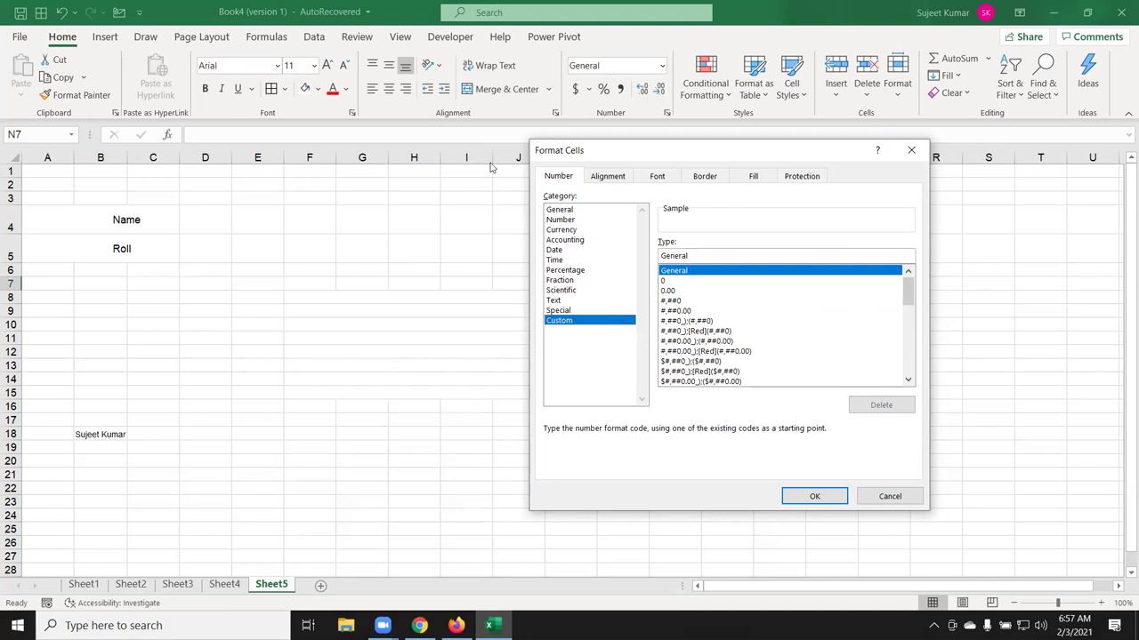
{"action": "left_click", "coordinate": [911, 150]}
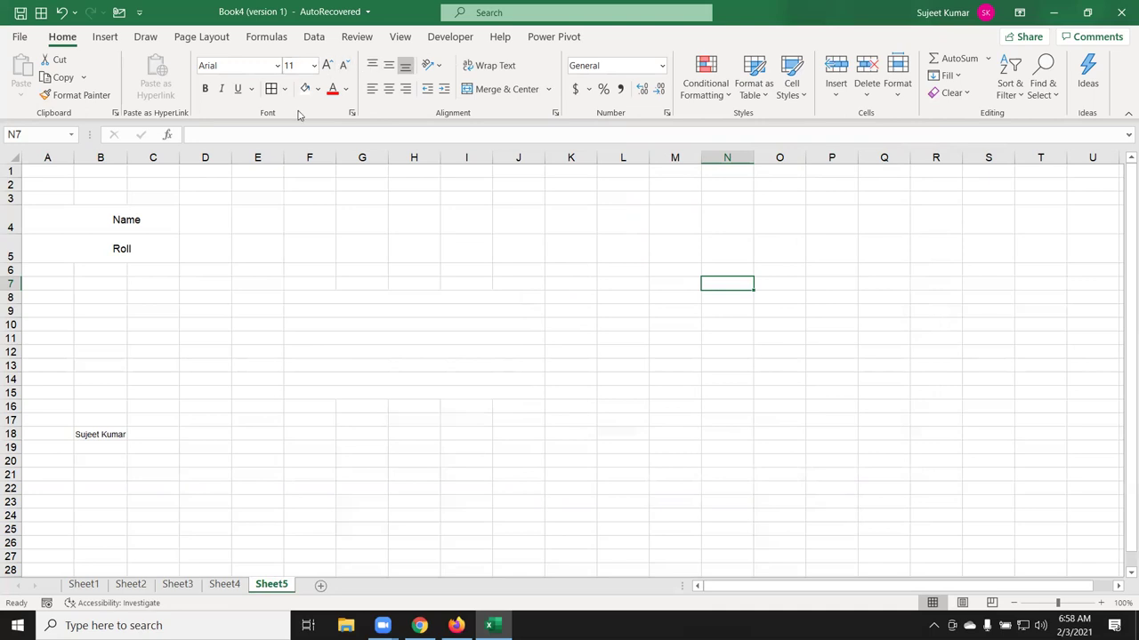
{"action": "left_click", "coordinate": [353, 112]}
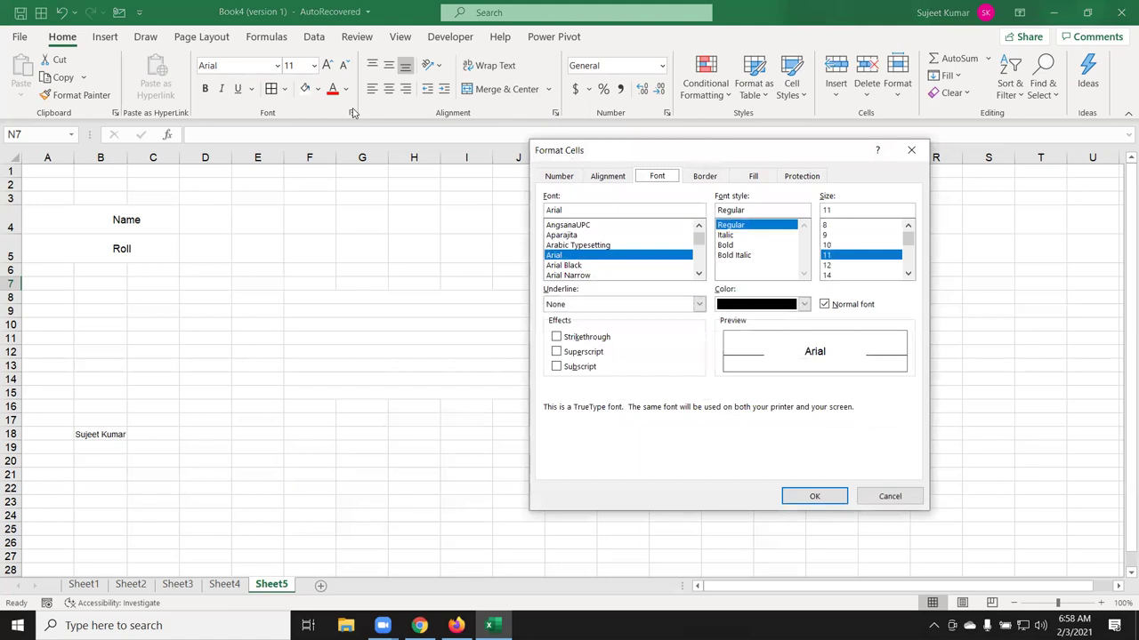
{"action": "left_click", "coordinate": [605, 176]}
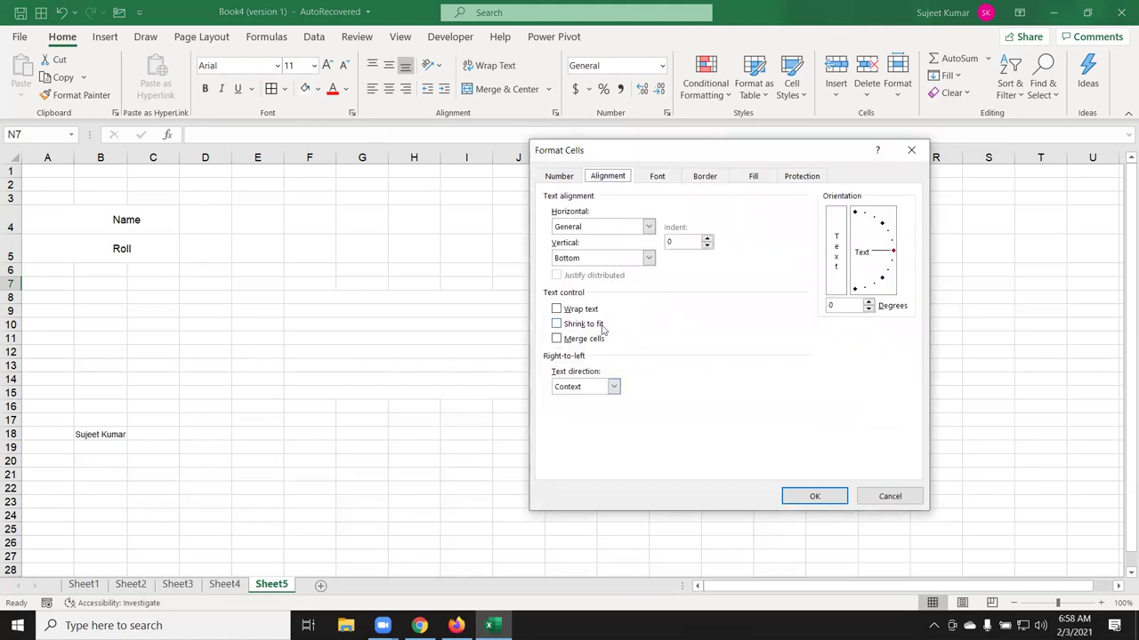
{"action": "left_click", "coordinate": [663, 177]}
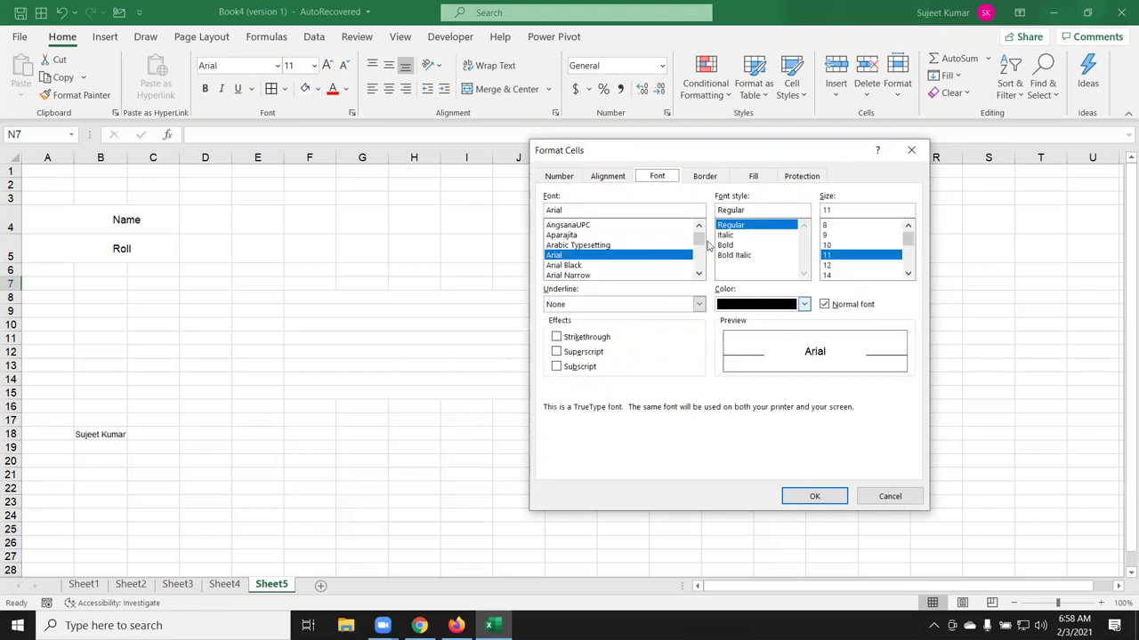
{"action": "left_click", "coordinate": [704, 177]}
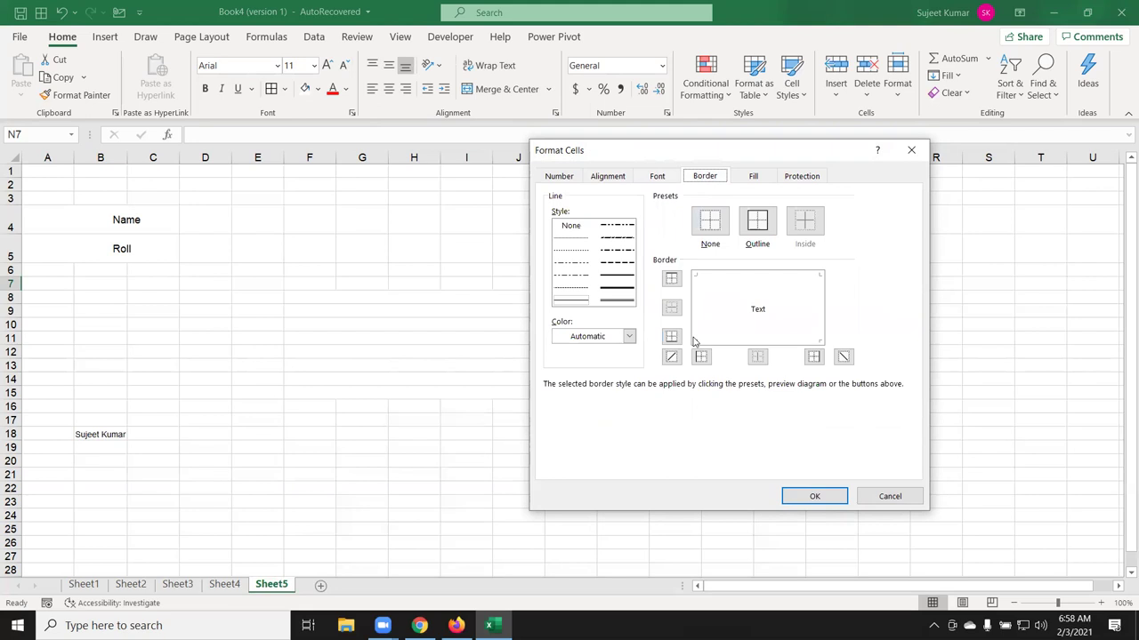
{"action": "left_click", "coordinate": [753, 176]}
{"action": "left_click", "coordinate": [830, 219]}
{"action": "left_click", "coordinate": [826, 226]}
{"action": "left_click", "coordinate": [816, 244]}
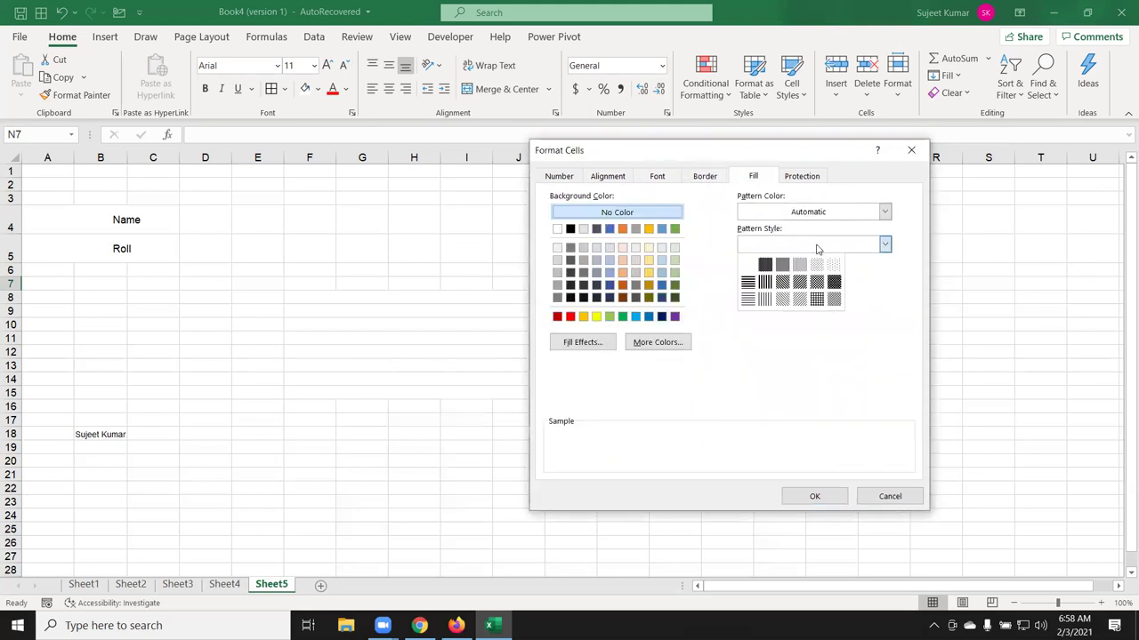
{"action": "left_click", "coordinate": [677, 356]}
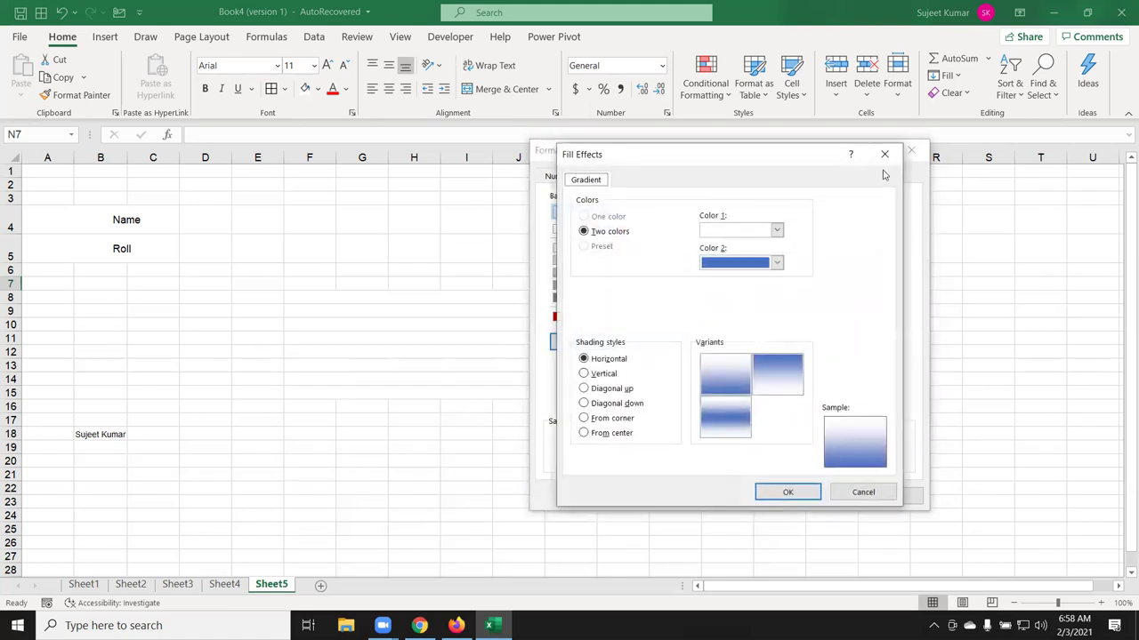
{"action": "left_click", "coordinate": [889, 163]}
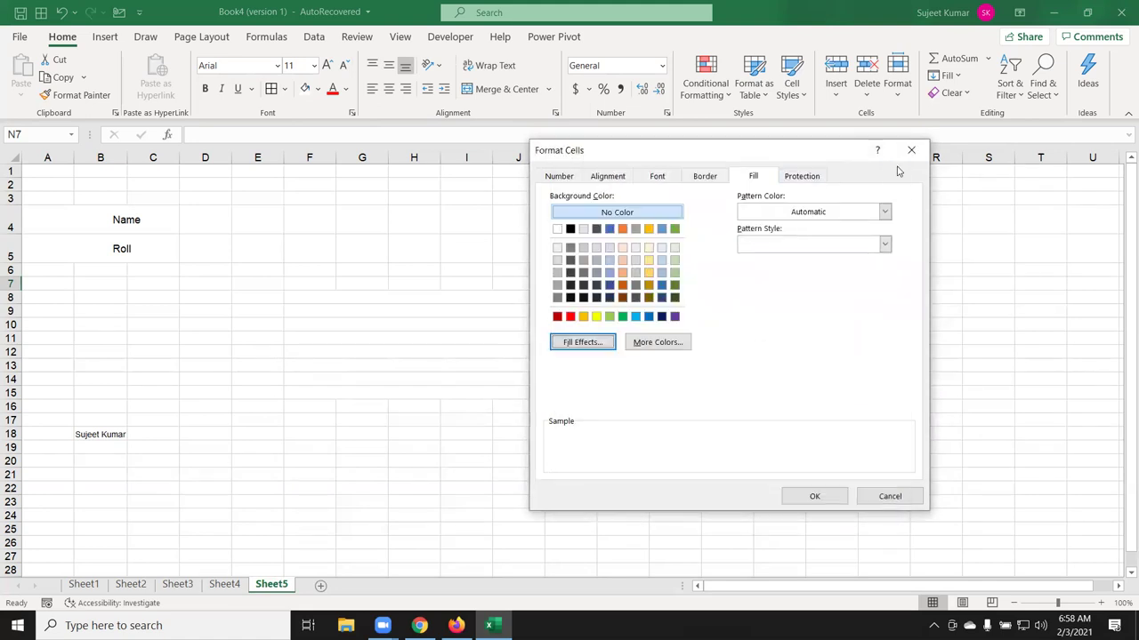
{"action": "left_click", "coordinate": [911, 151]}
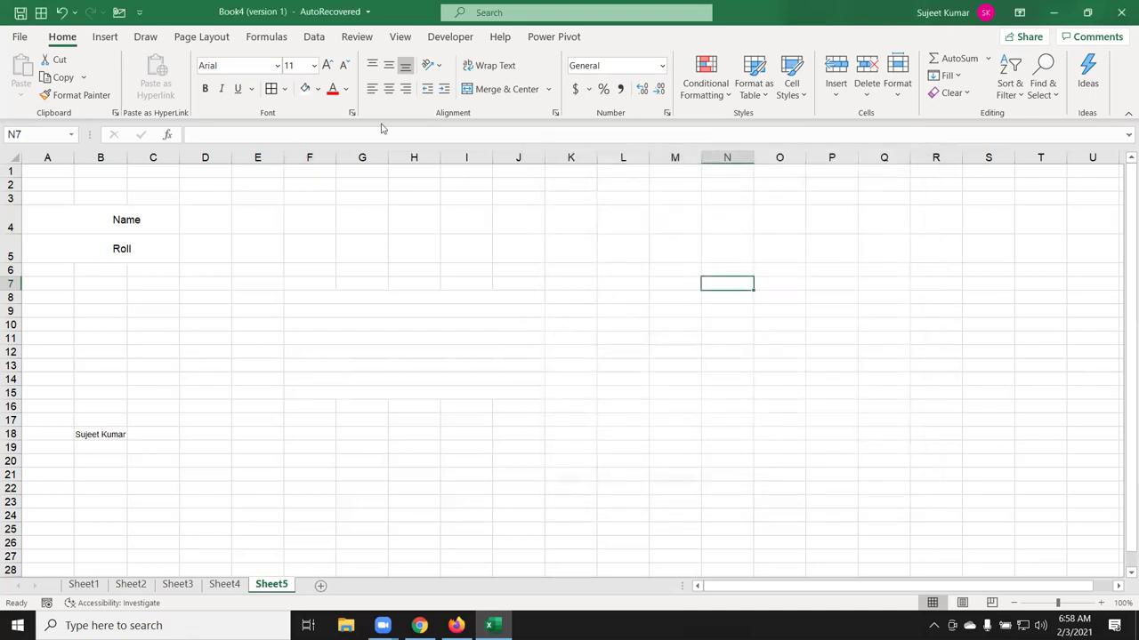